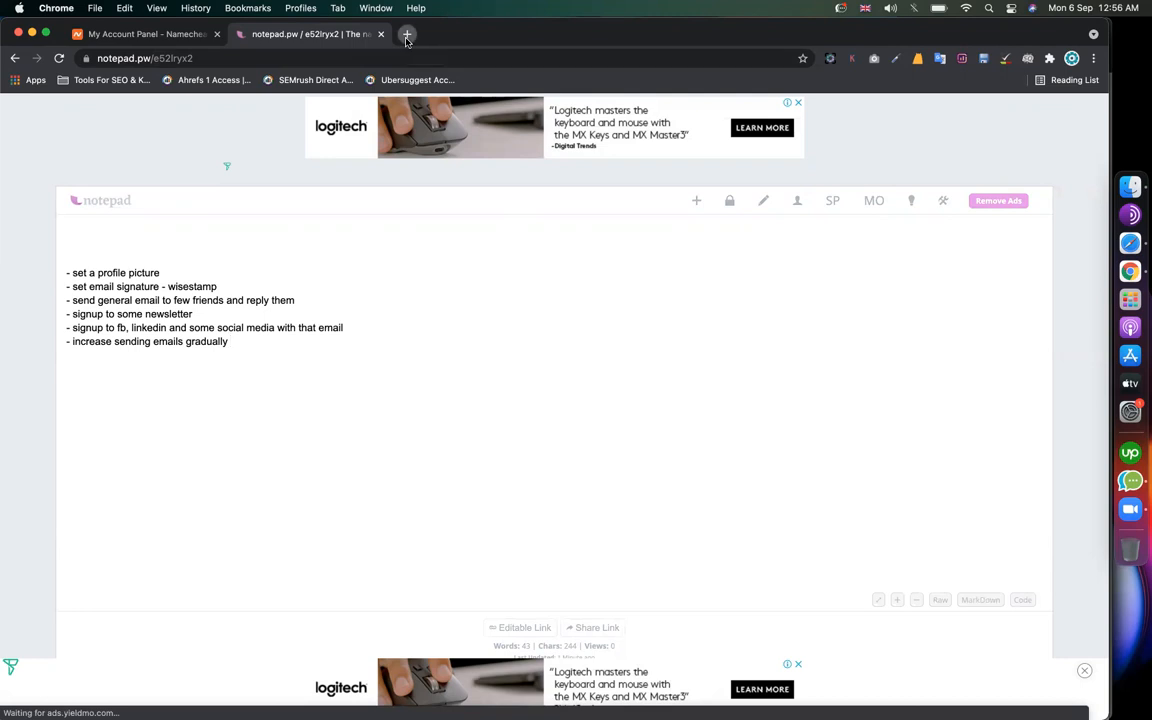
Step: Search for gsuite in a new tab and start the Google Workspace signup
click(407, 35)
text(gsuite)
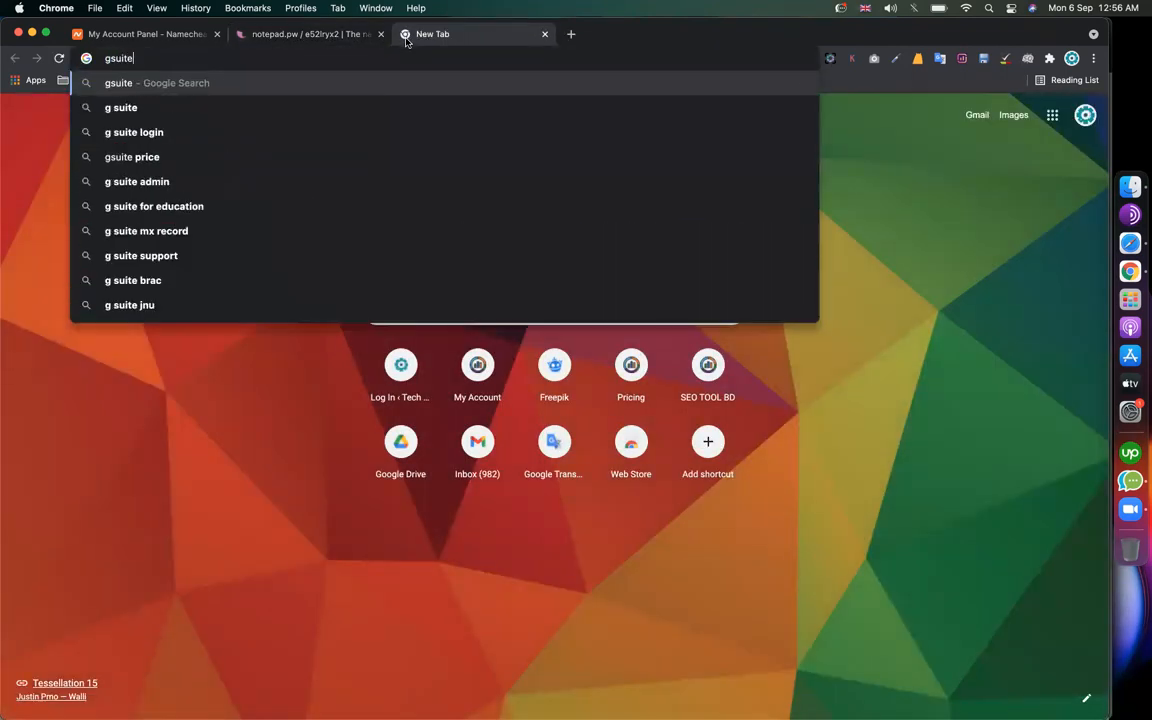
key(Return)
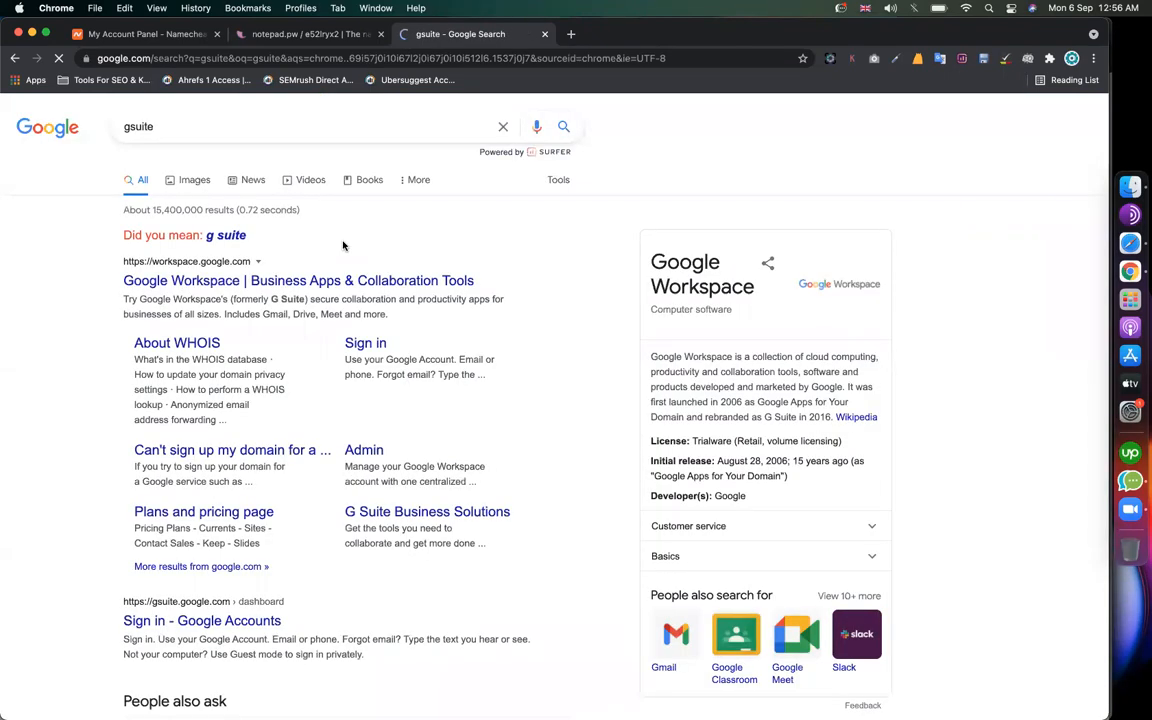
click(255, 281)
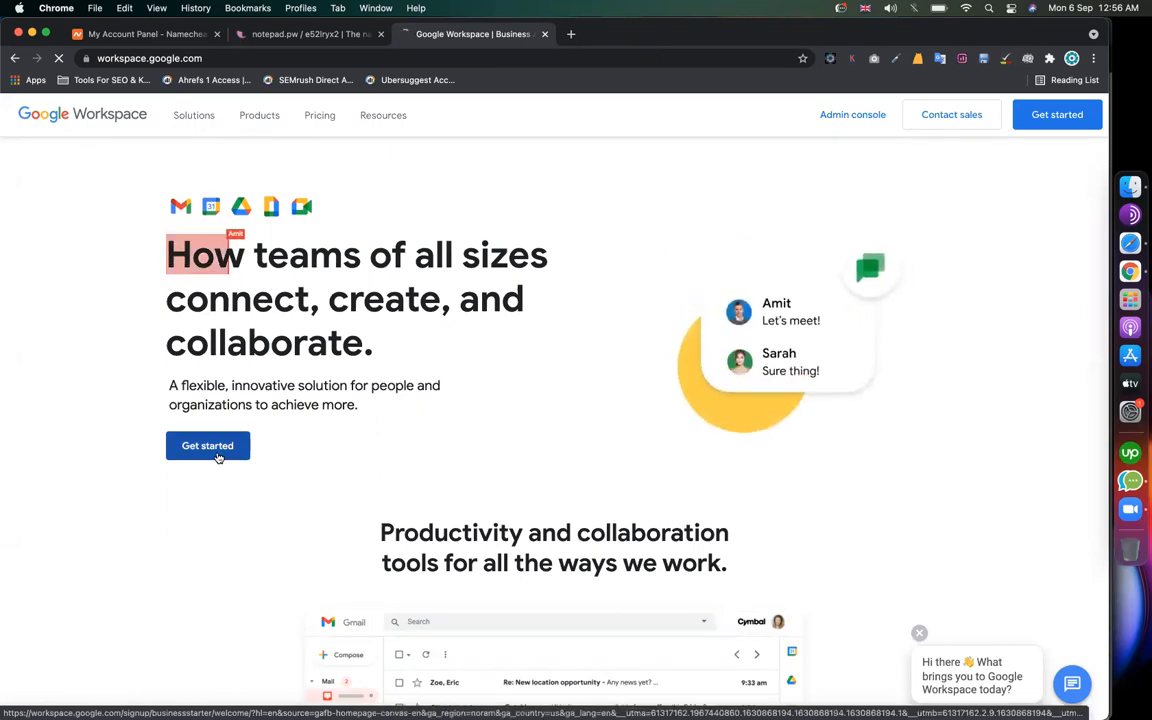
click(217, 447)
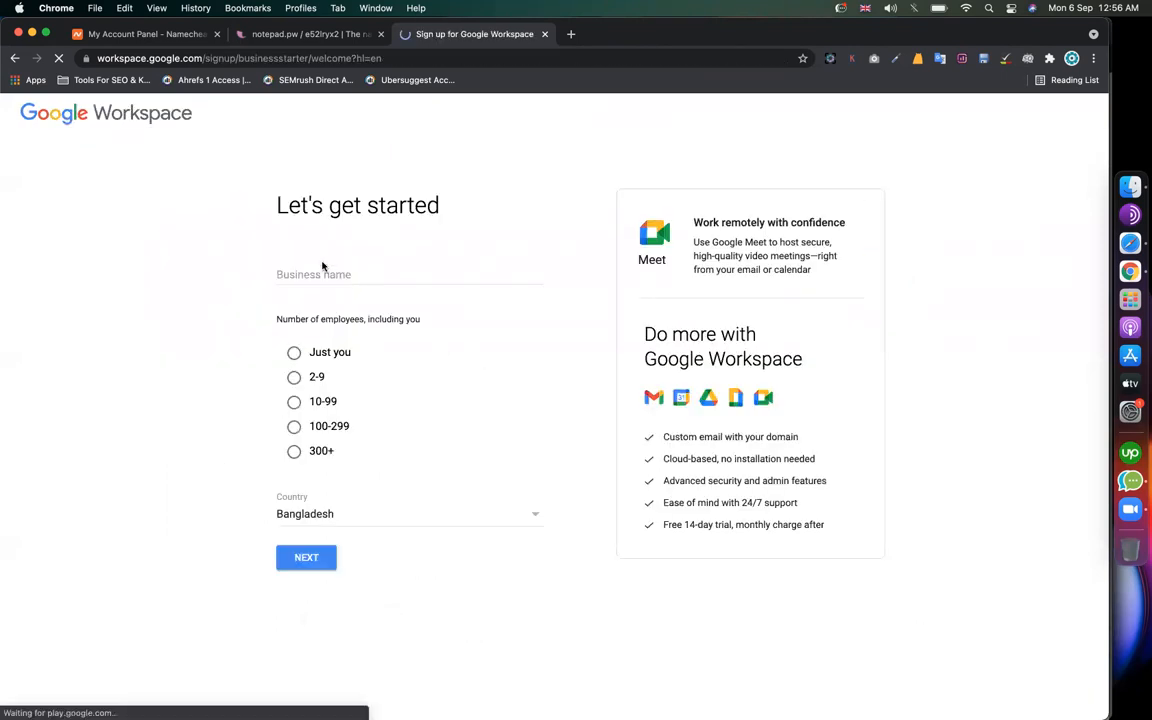
Step: Enter techreviewed.net as the business name, choose 2-9 employees, and continue
click(303, 268)
text(te)
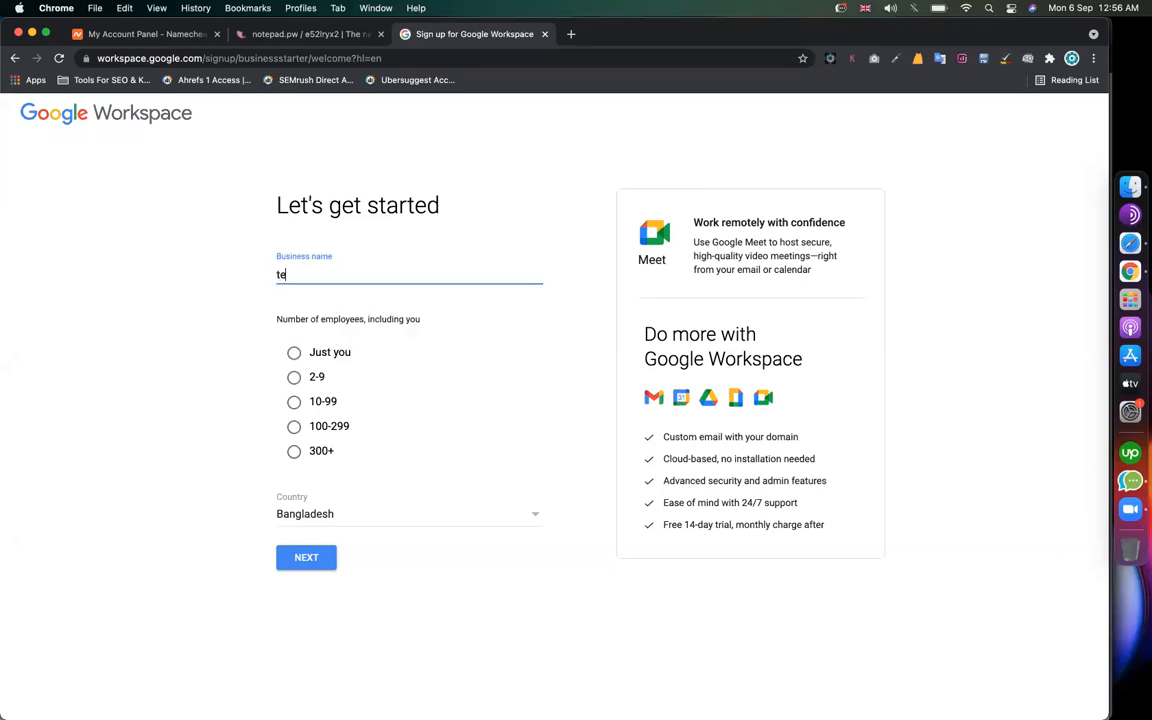
text(chreviewed.net)
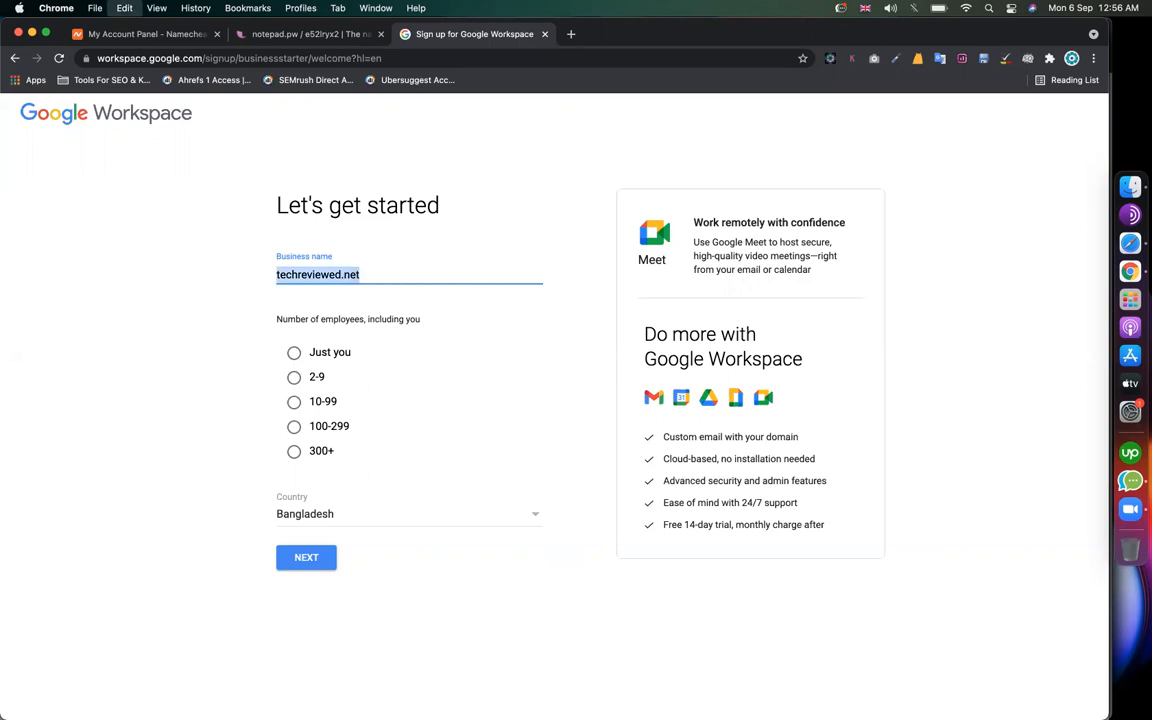
click(352, 292)
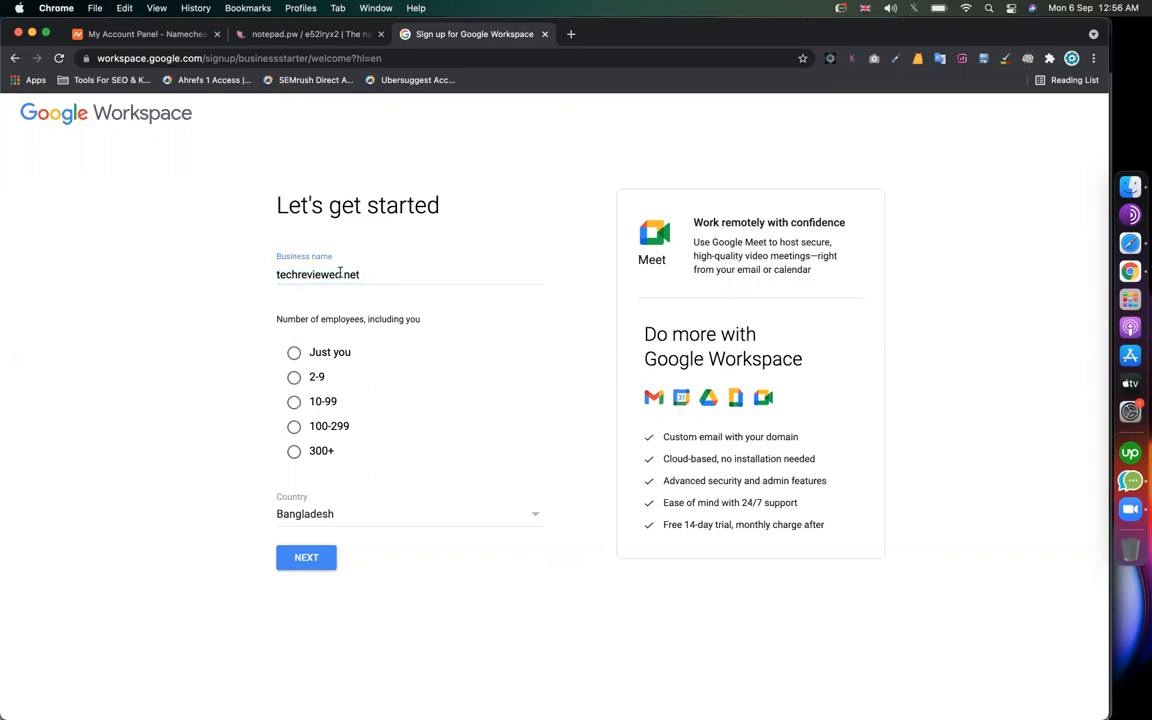
click(295, 378)
click(311, 564)
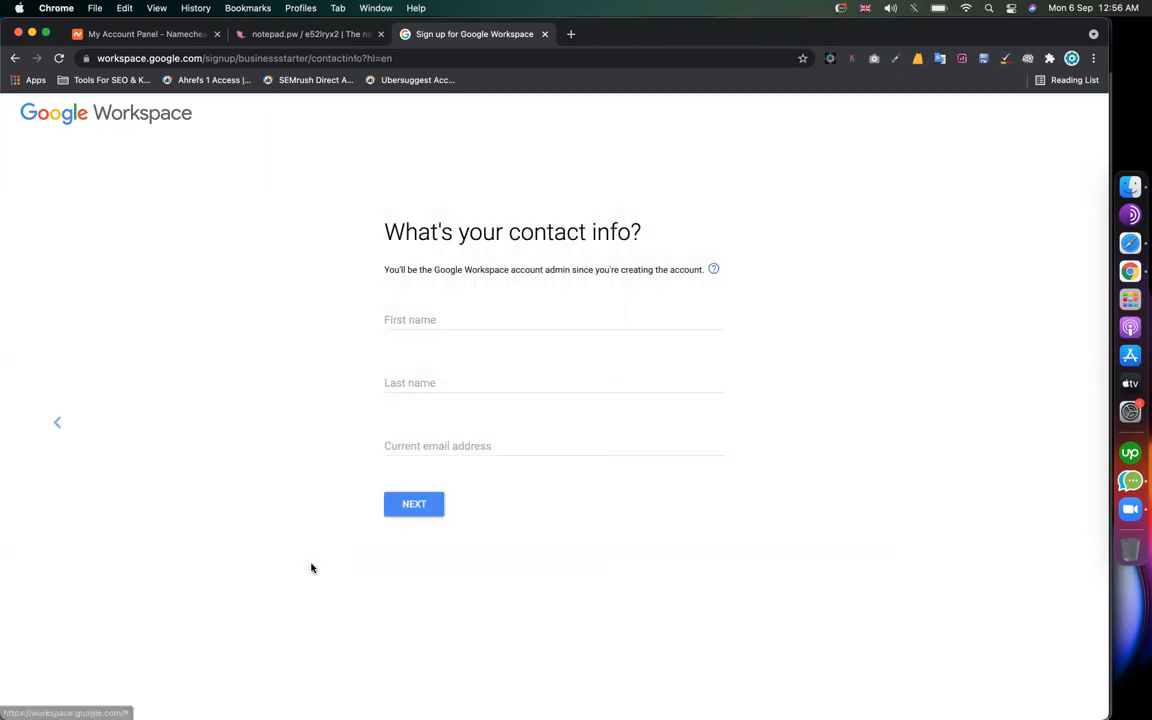
Step: Fill in the admin's contact details from saved browser info and submit them
click(409, 319)
click(411, 352)
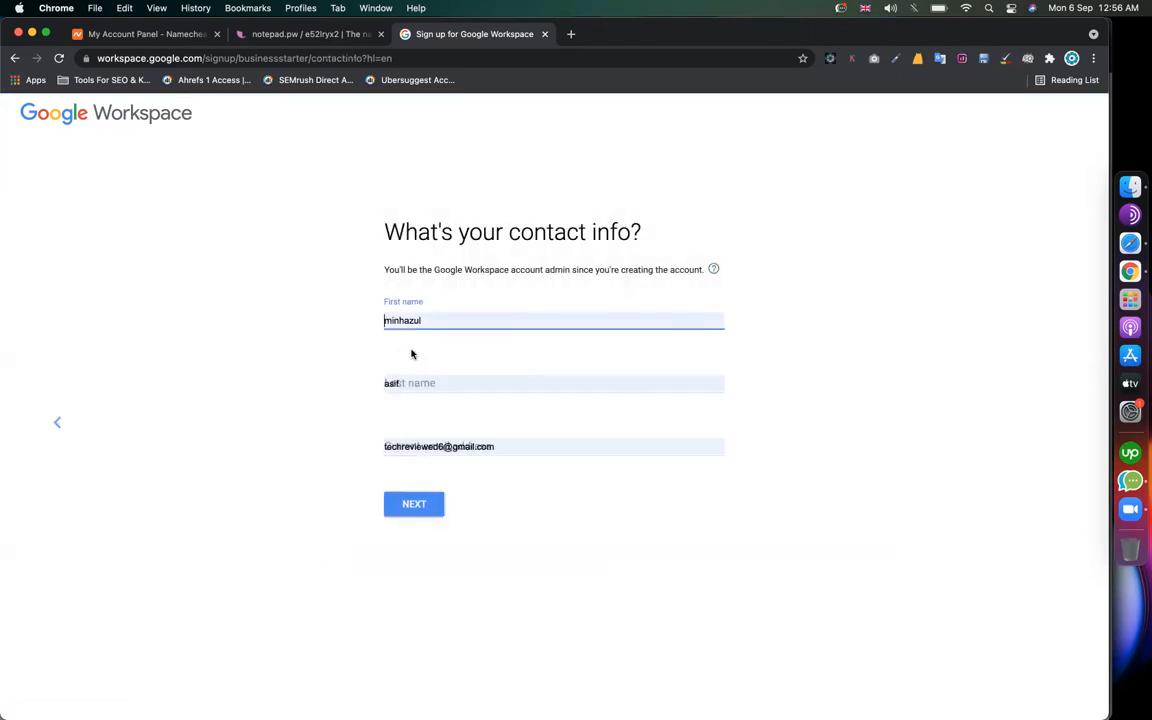
click(530, 446)
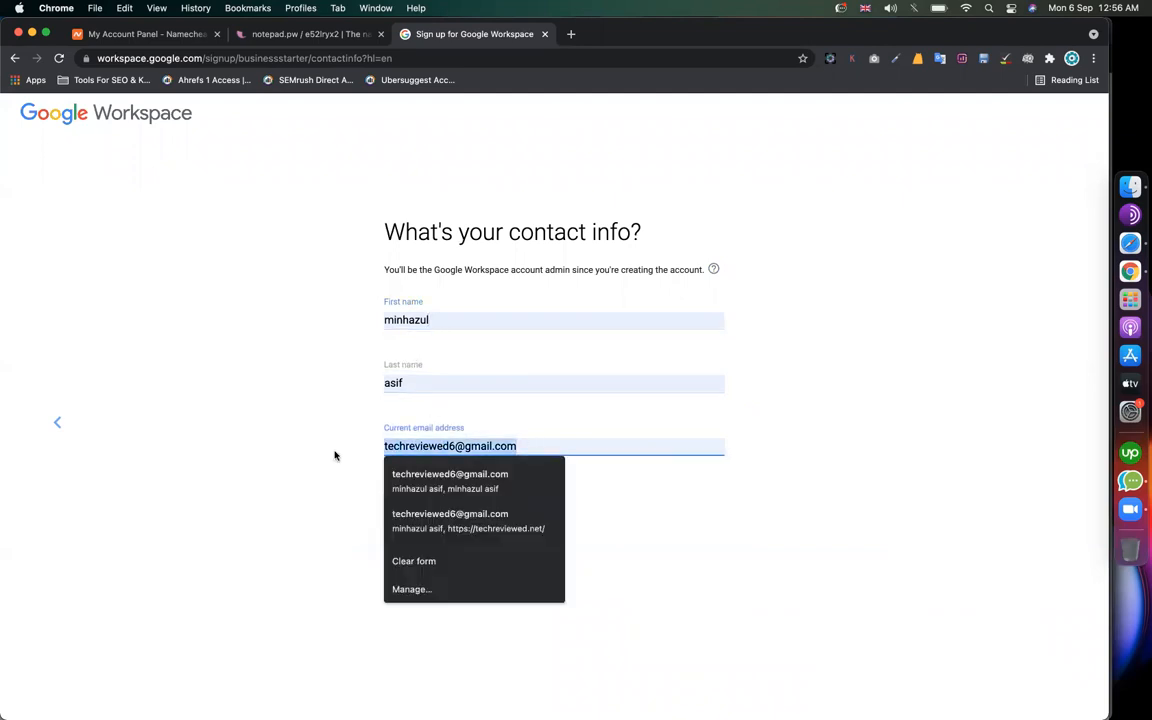
click(307, 476)
click(406, 400)
click(322, 451)
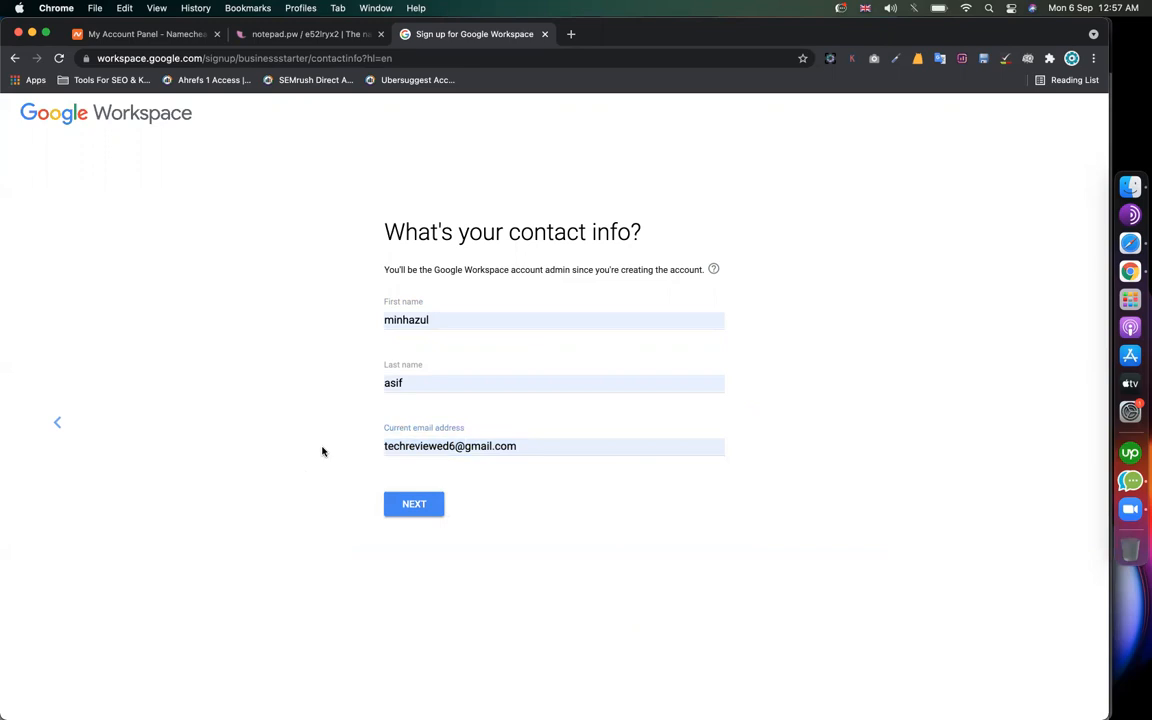
click(421, 511)
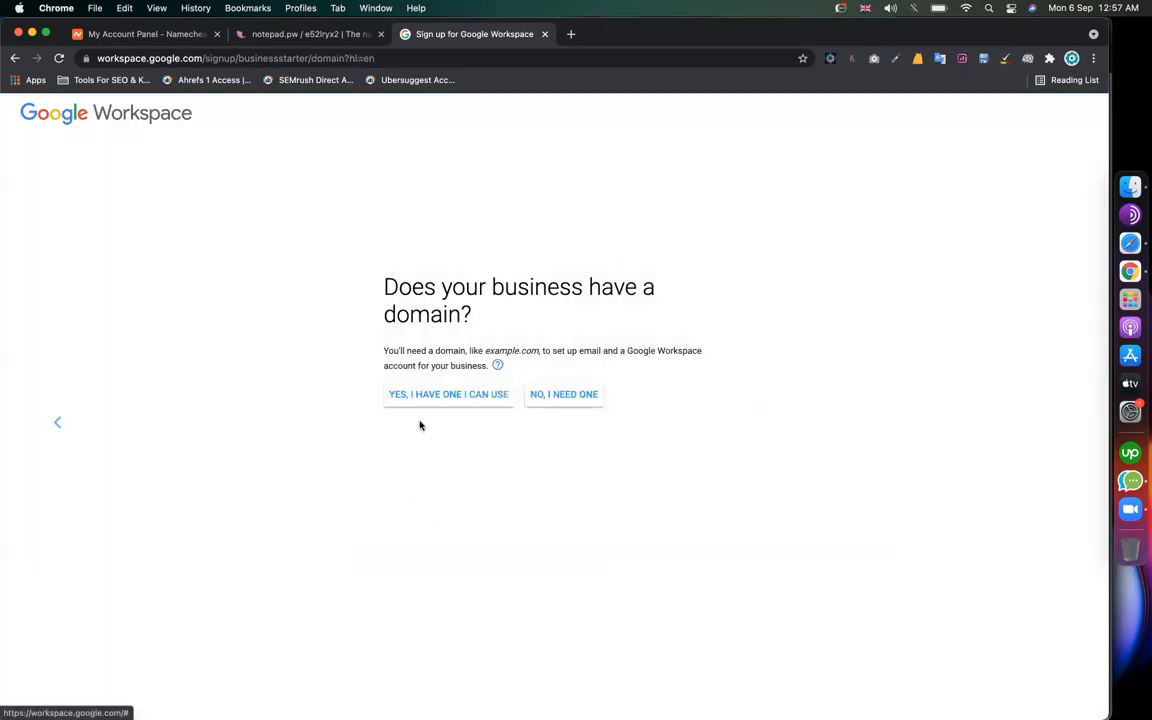
Step: Use the existing domain techreviewed.net, confirm it, and accept both update-email offers
double_click(421, 314)
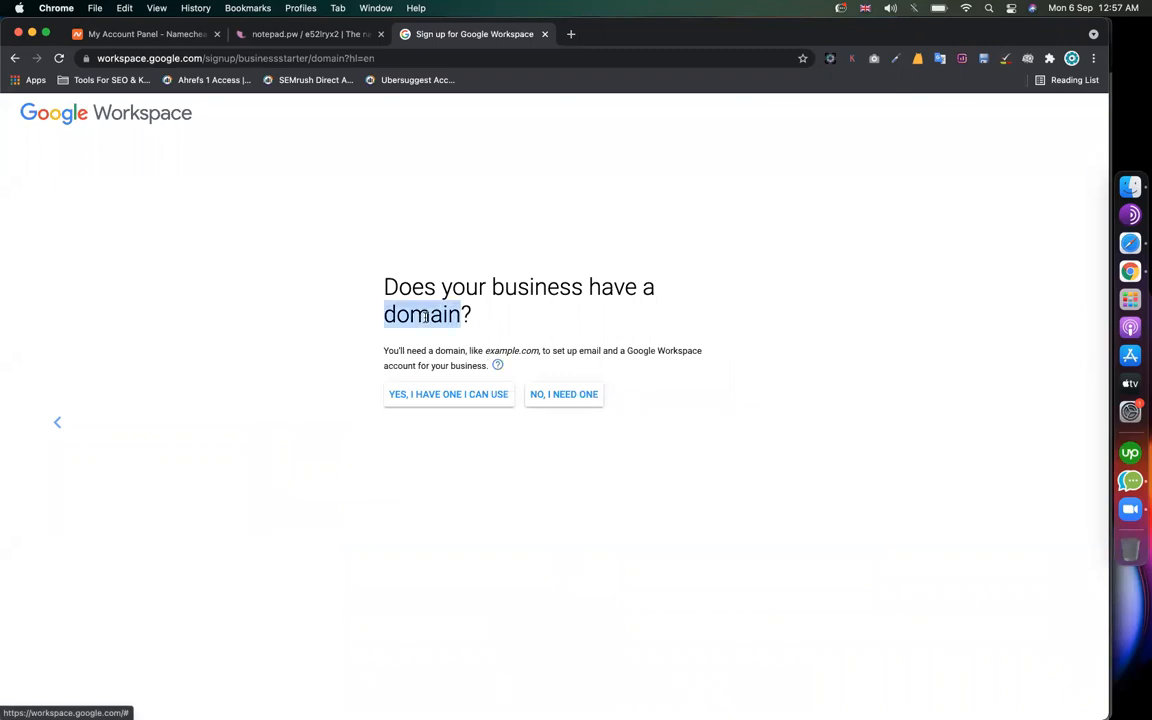
click(430, 396)
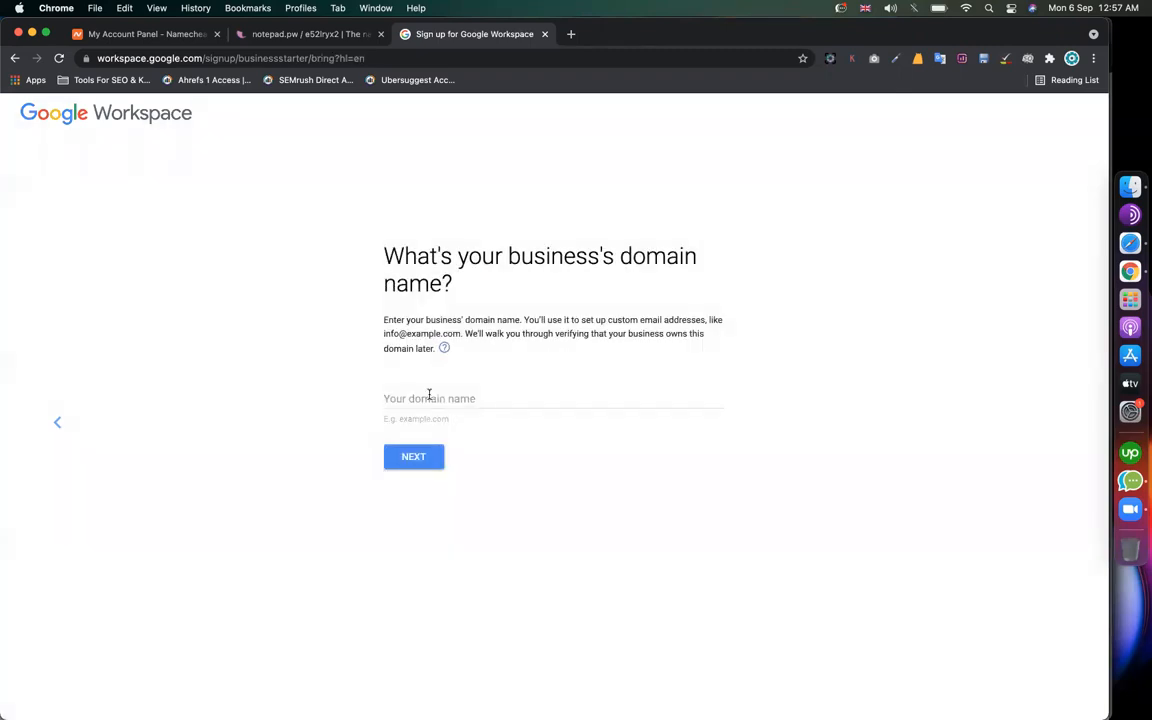
text(techreviewed.net)
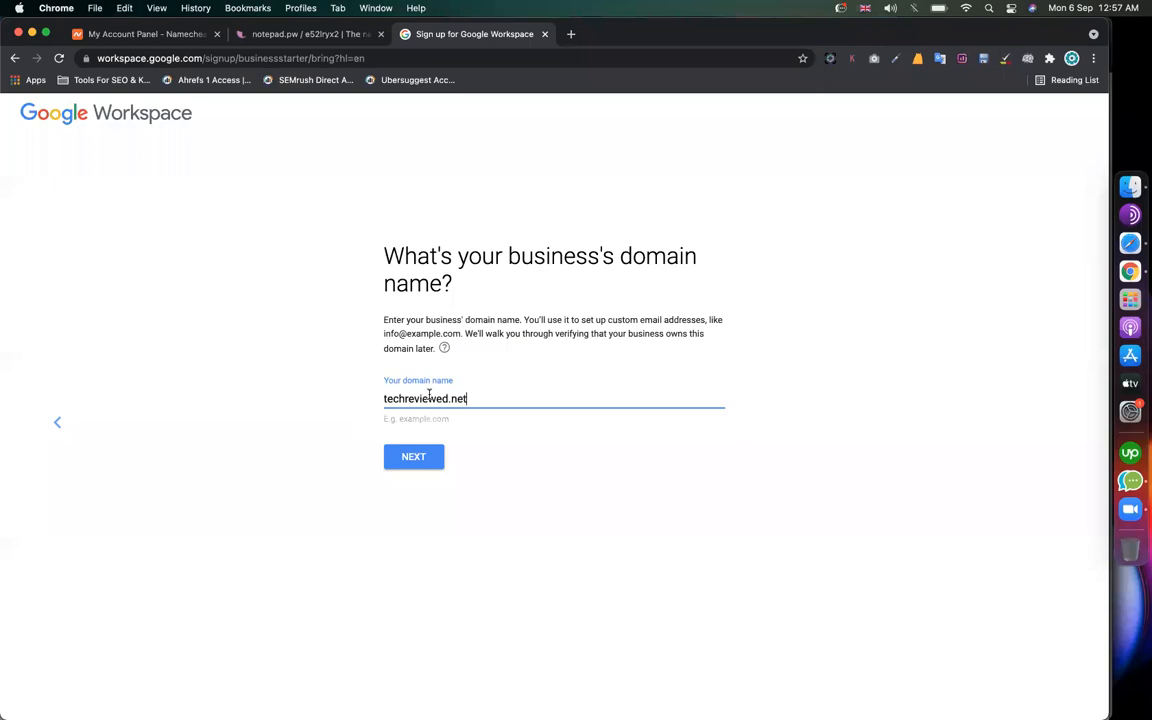
click(413, 456)
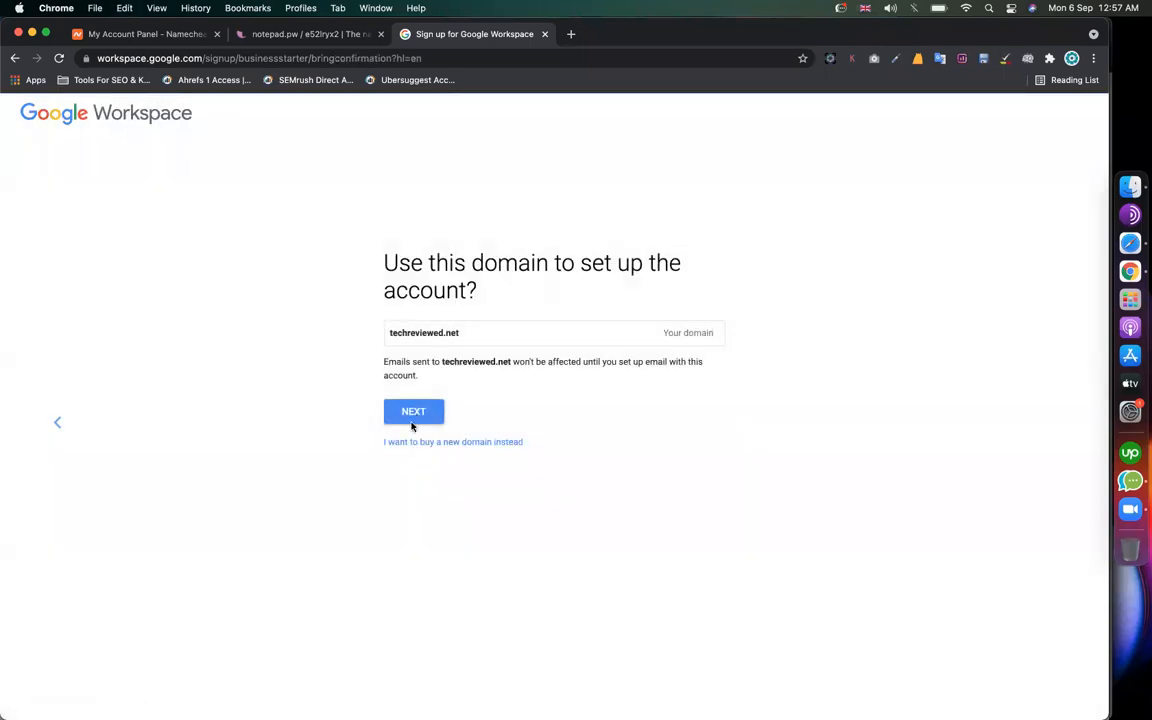
click(410, 413)
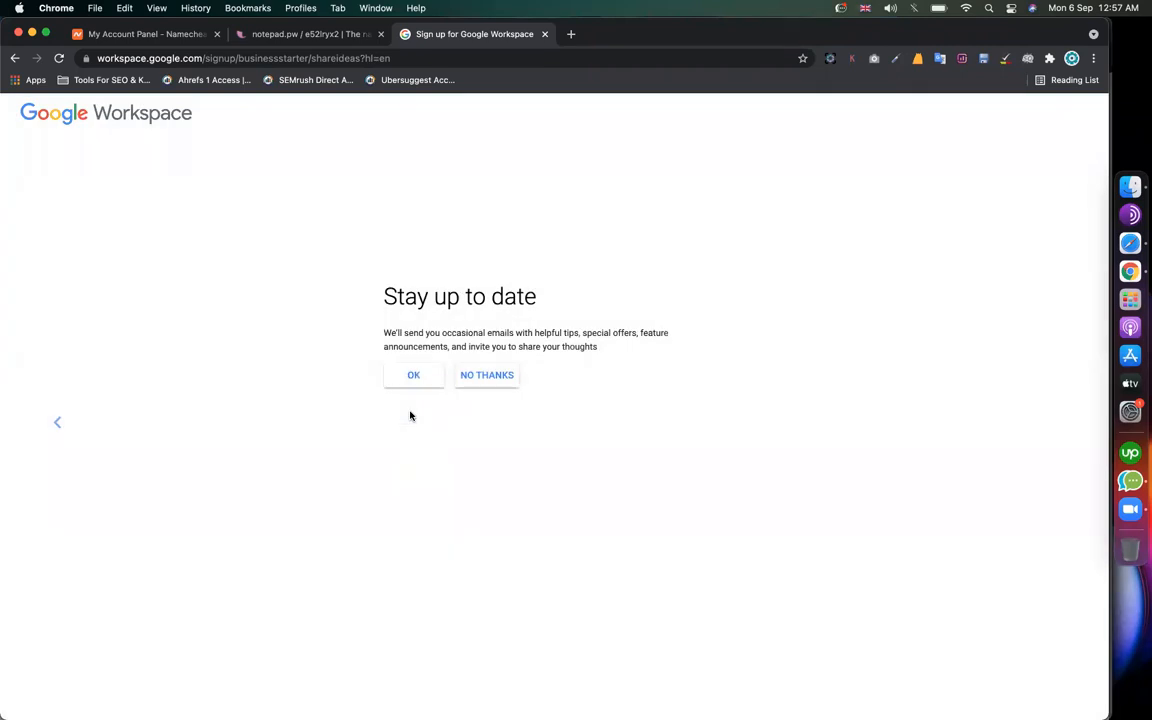
click(411, 381)
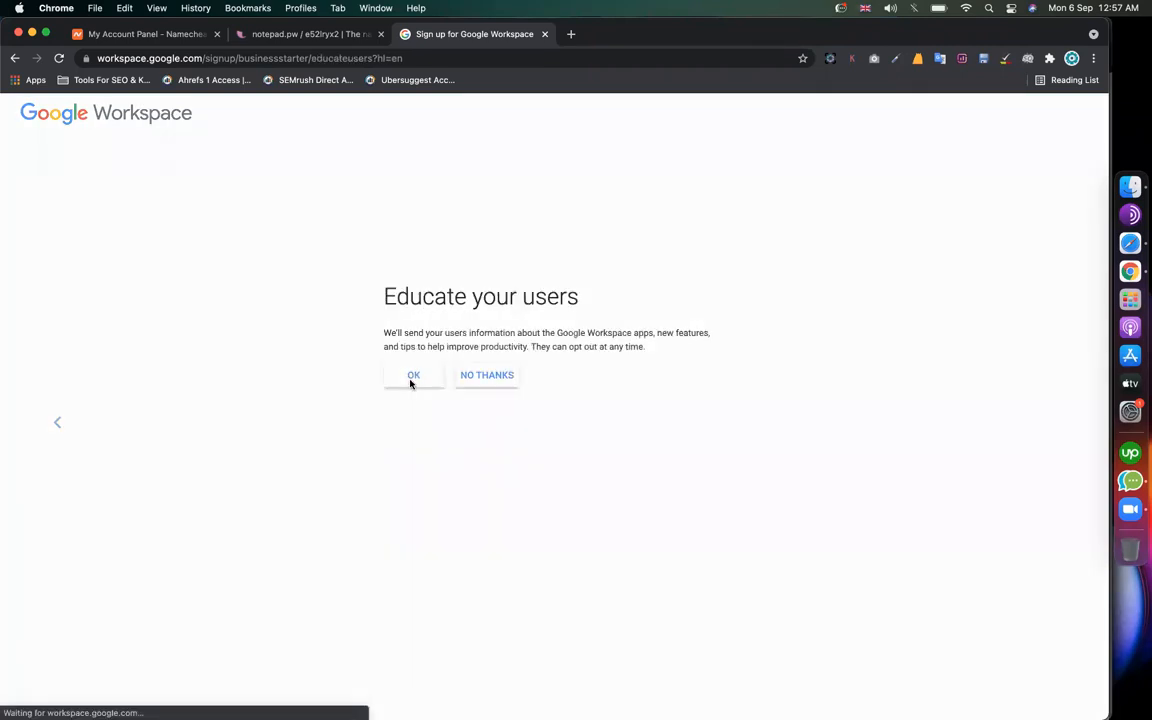
click(411, 384)
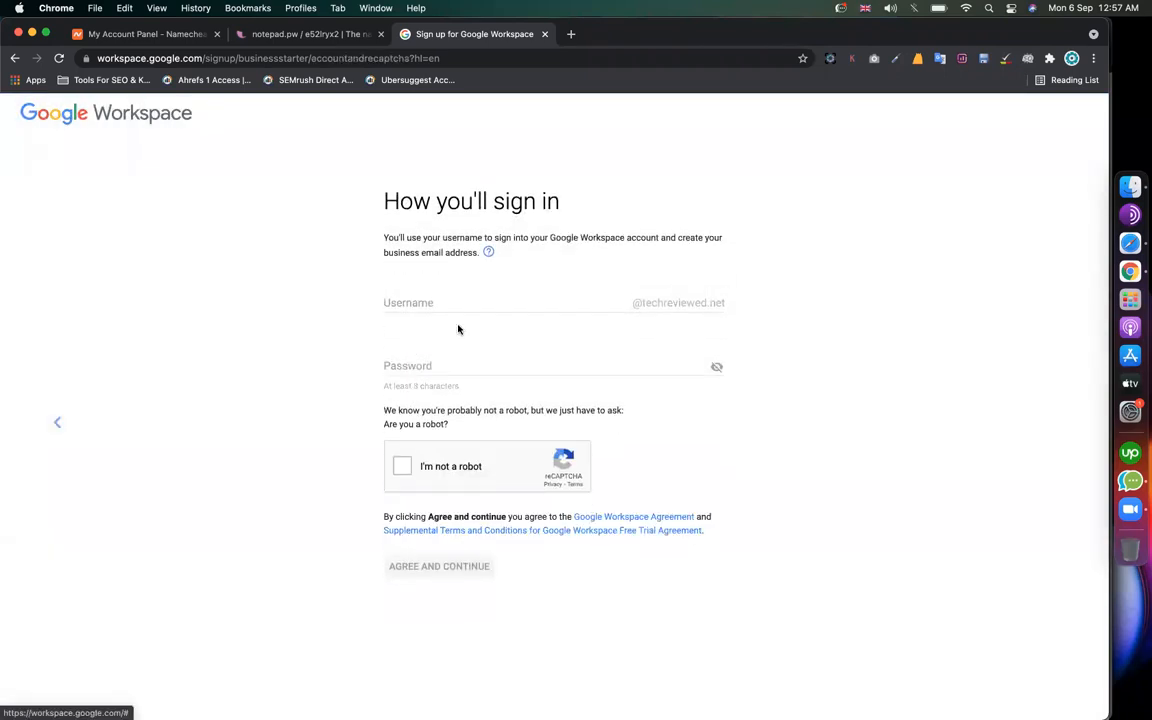
click(414, 300)
click(722, 350)
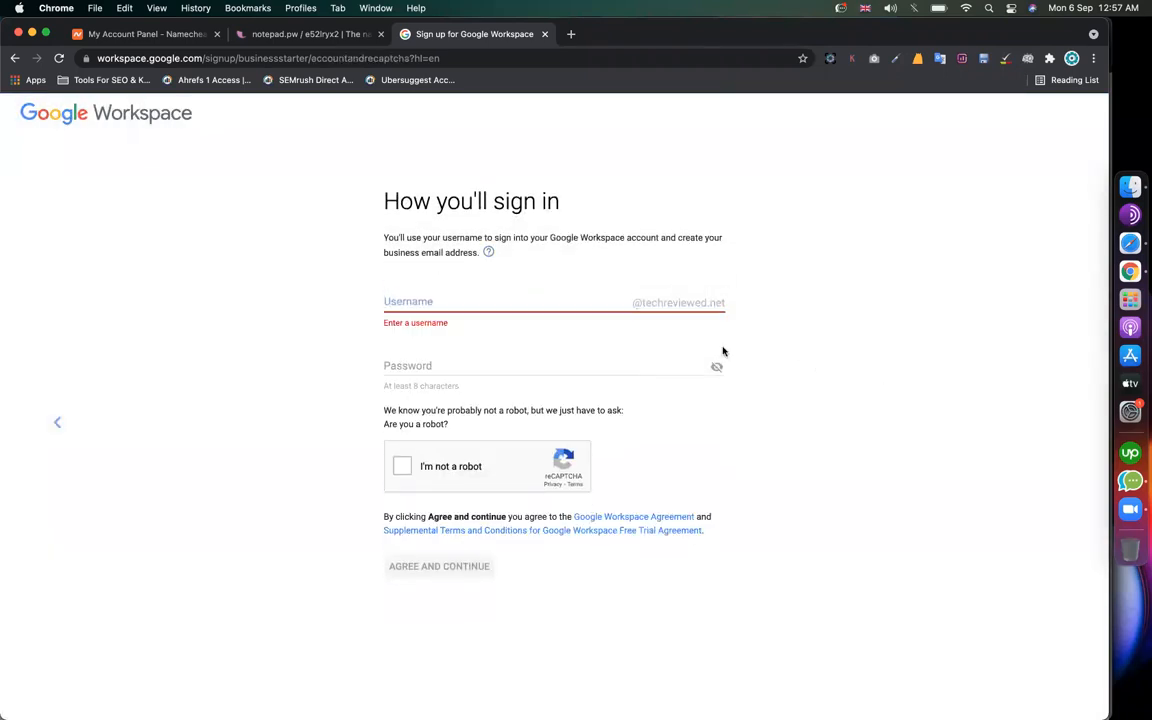
click(548, 303)
click(875, 355)
click(569, 298)
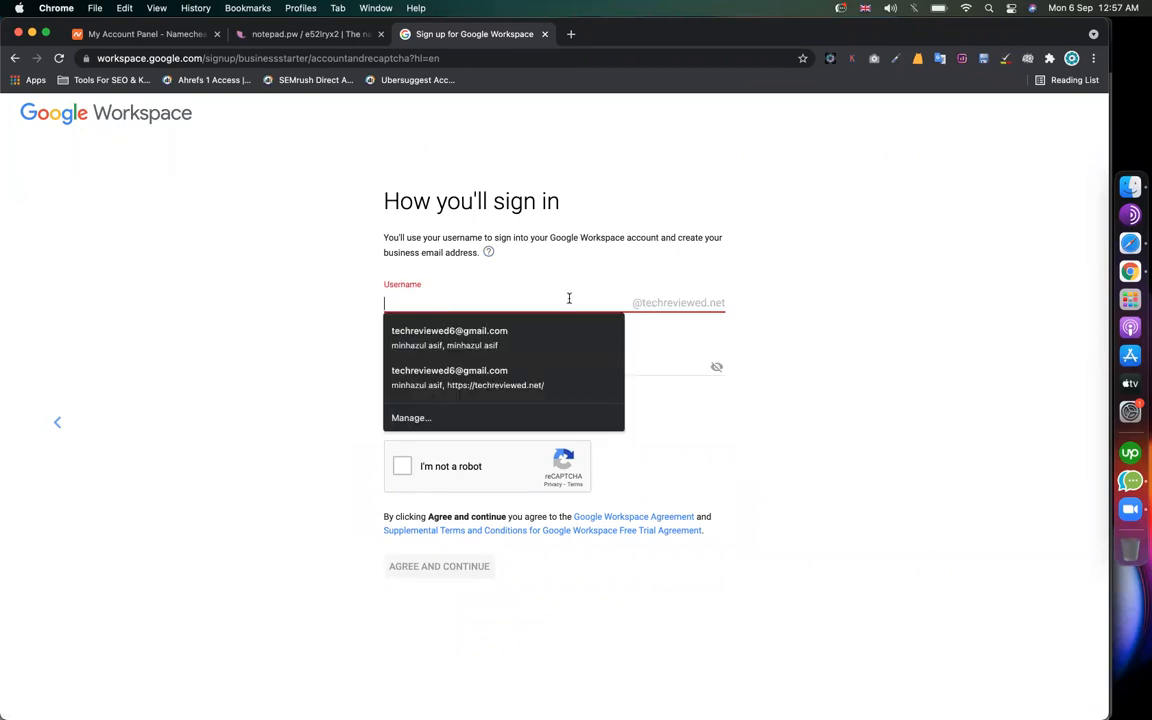
click(352, 306)
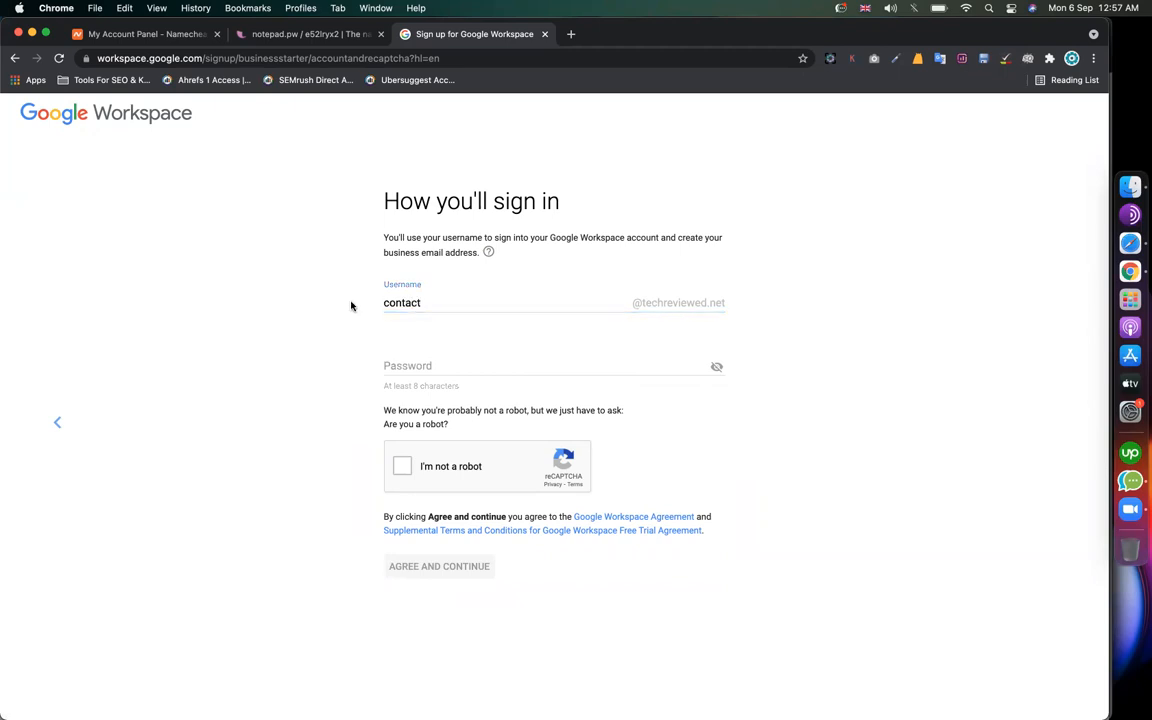
Step: Set the account password, pass the reCAPTCHA, agree to create the account, and save the password
click(404, 365)
text(••••)
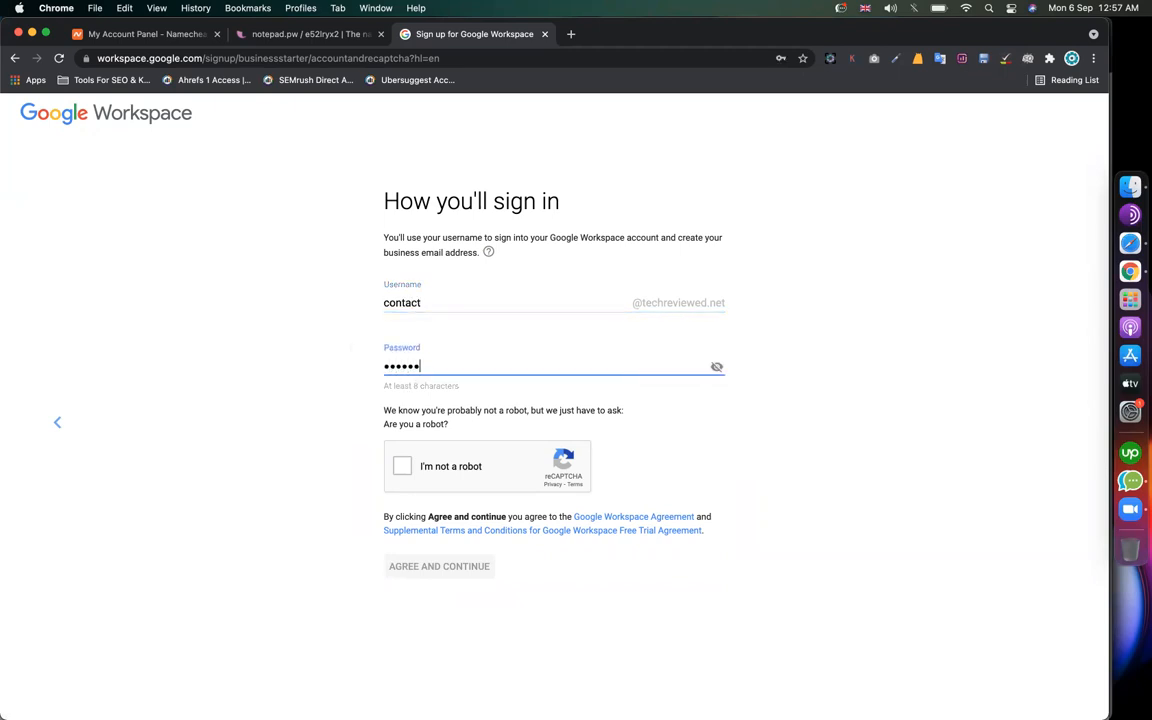
text(•••••••••••)
click(401, 466)
click(478, 568)
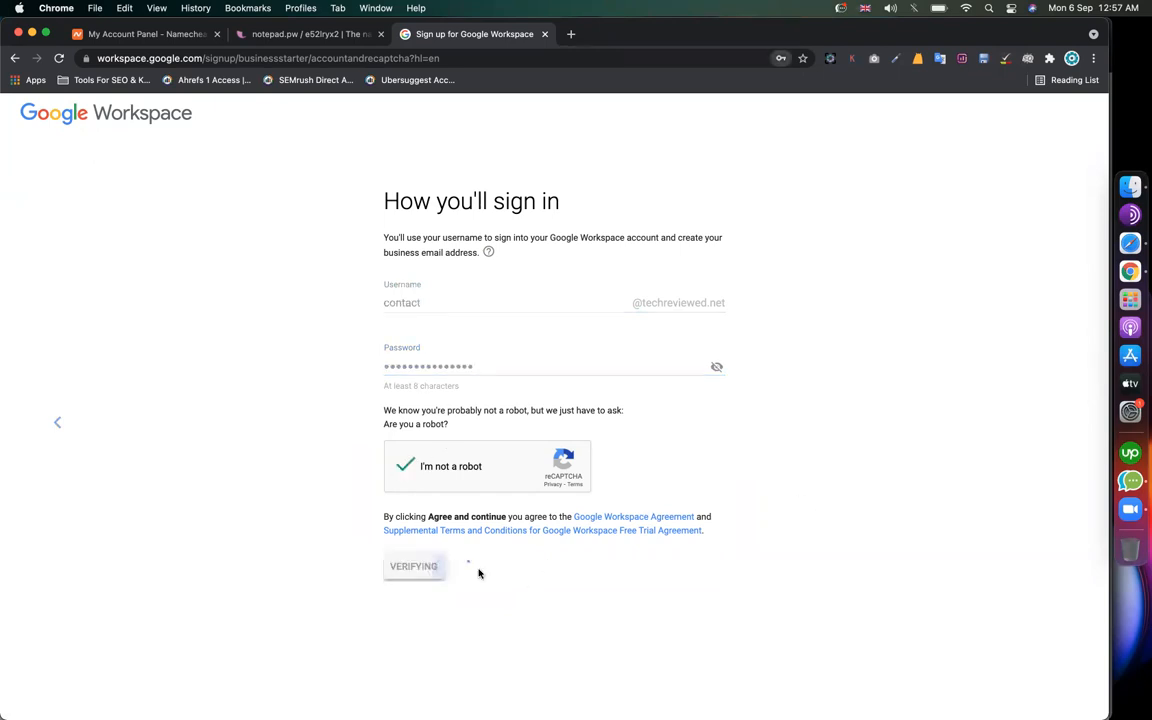
click(779, 251)
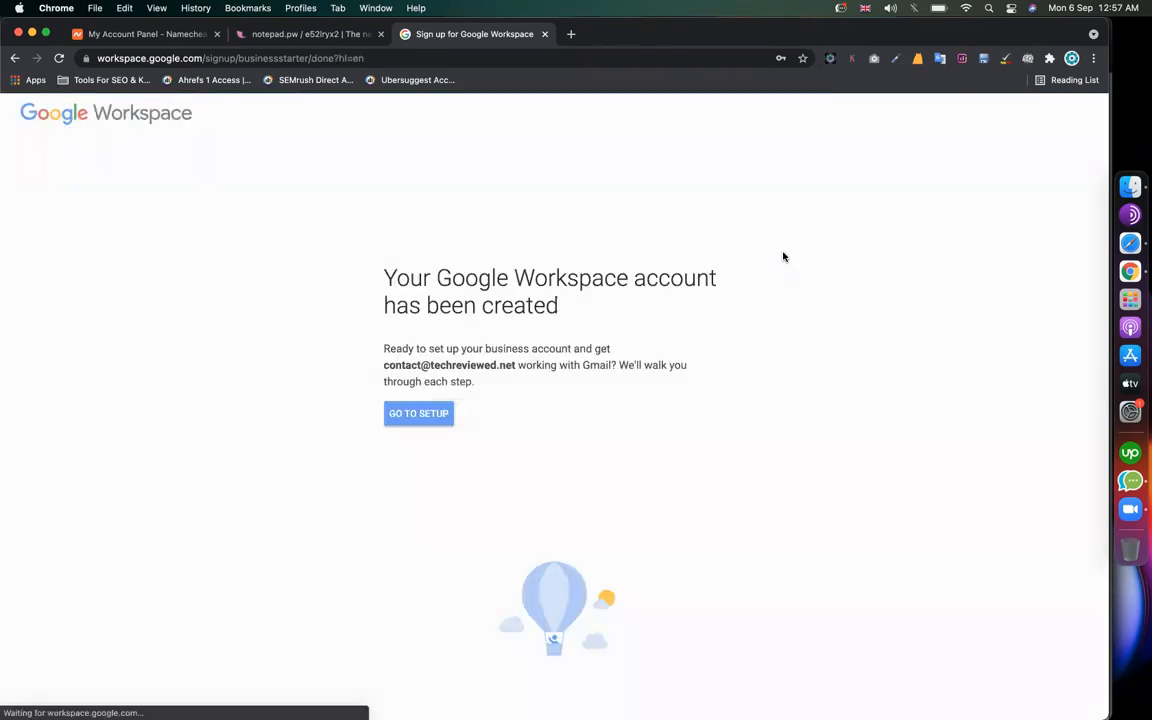
Step: Sign in to the new techreviewed.net account with its password and accept the terms
click(441, 413)
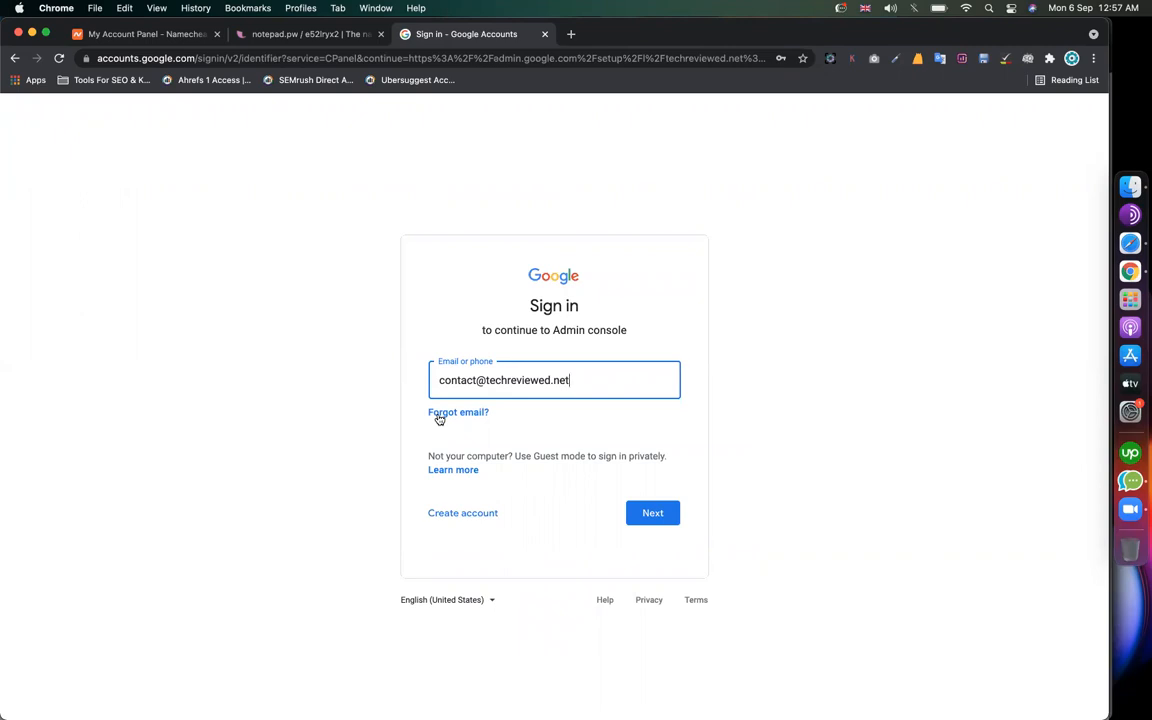
triple_click(589, 381)
click(354, 386)
click(653, 516)
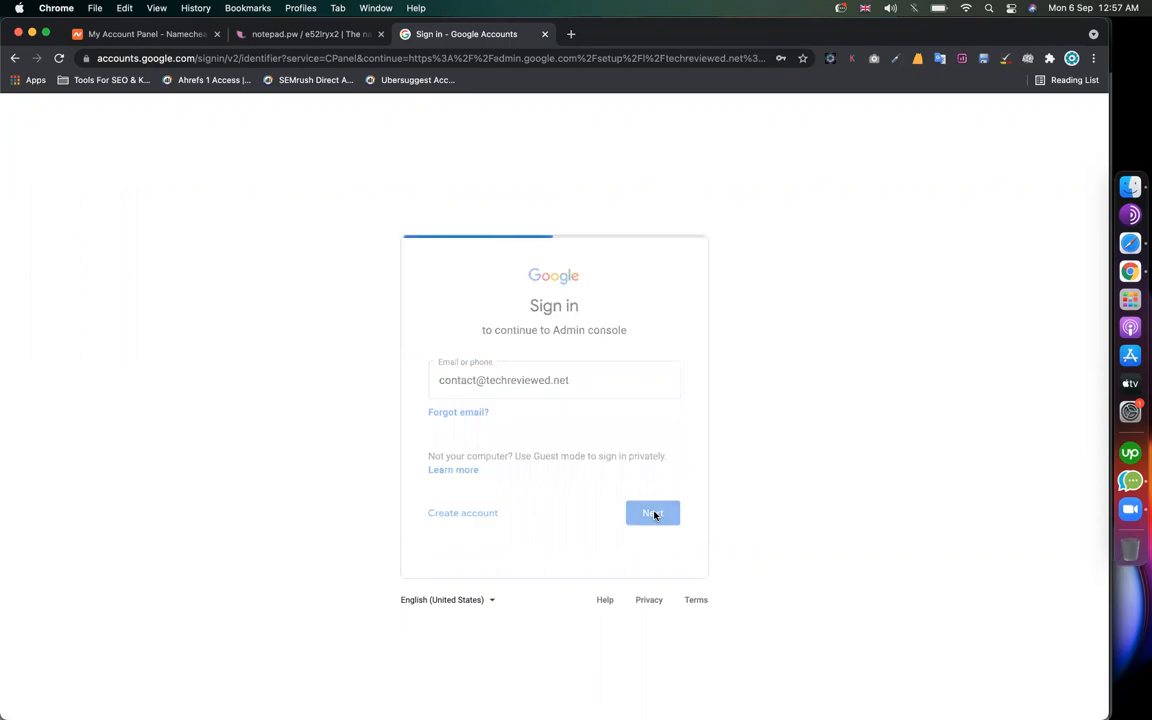
click(653, 481)
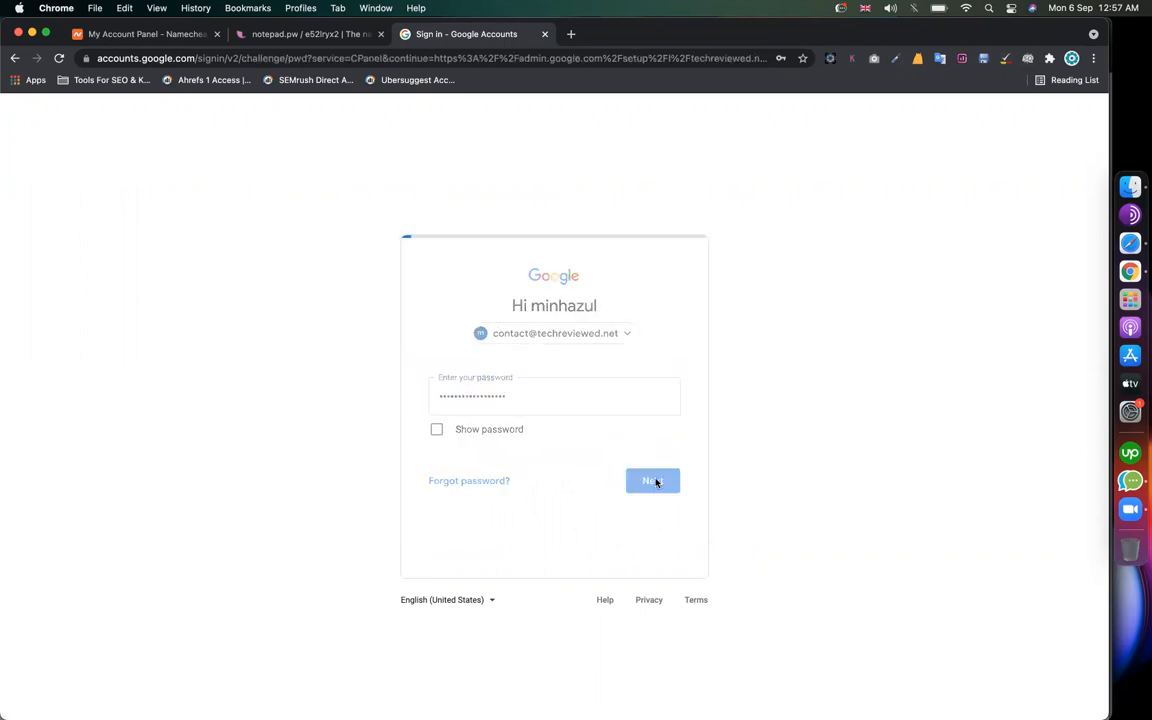
click(470, 392)
text(•••)
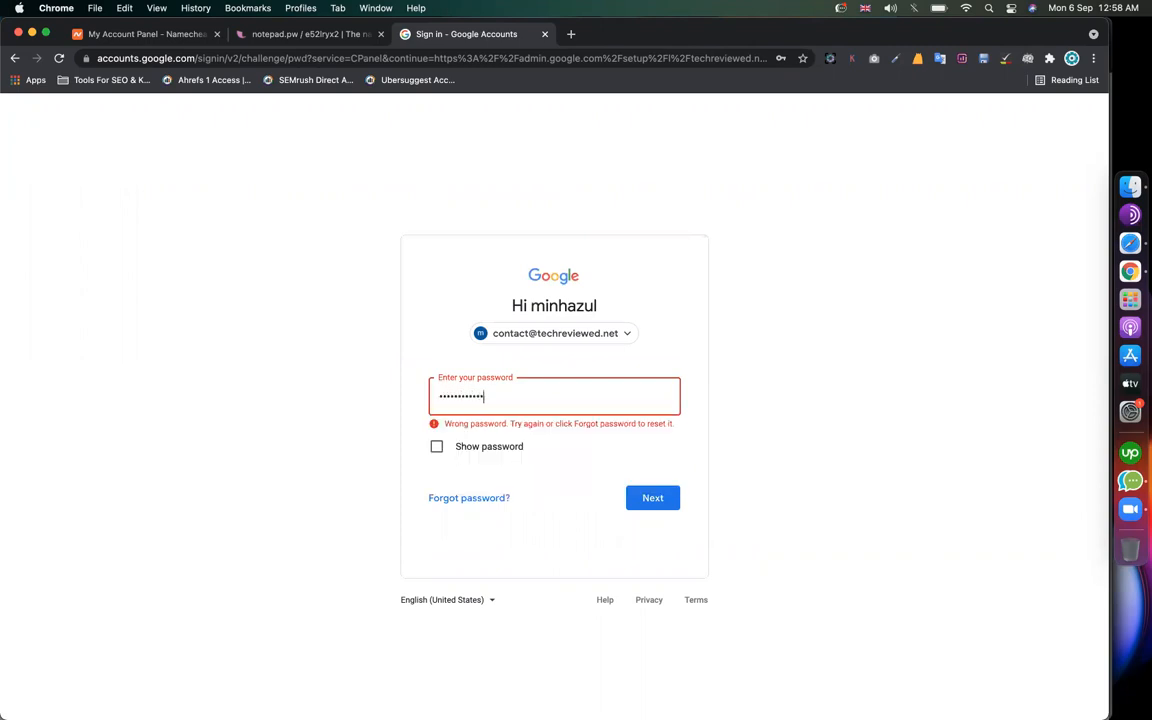
click(660, 505)
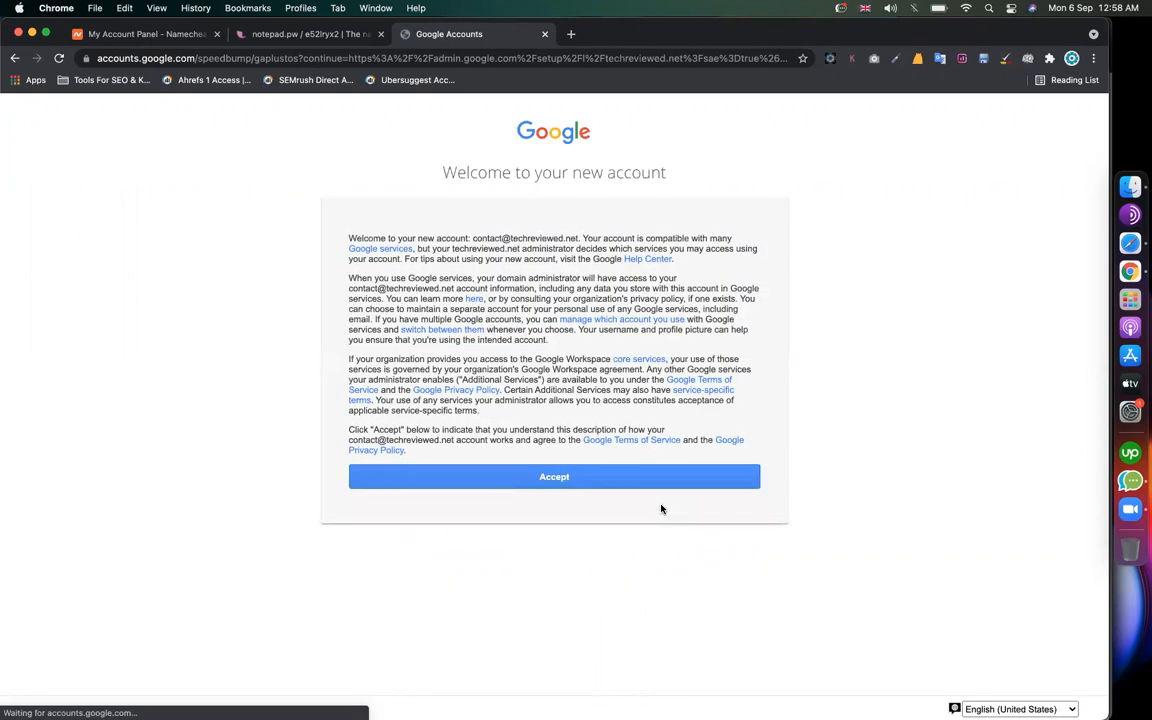
click(601, 488)
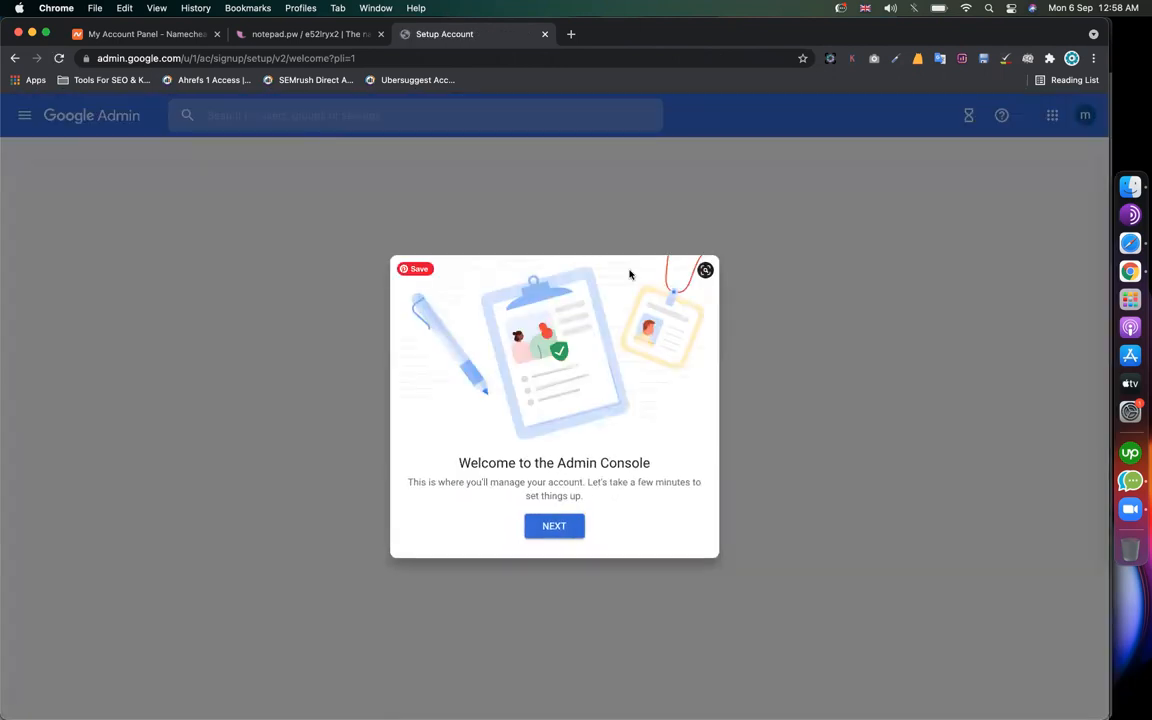
Step: Load techreviewed.net in a new tab, then continue past the Admin console welcome
click(570, 34)
key(super+space)
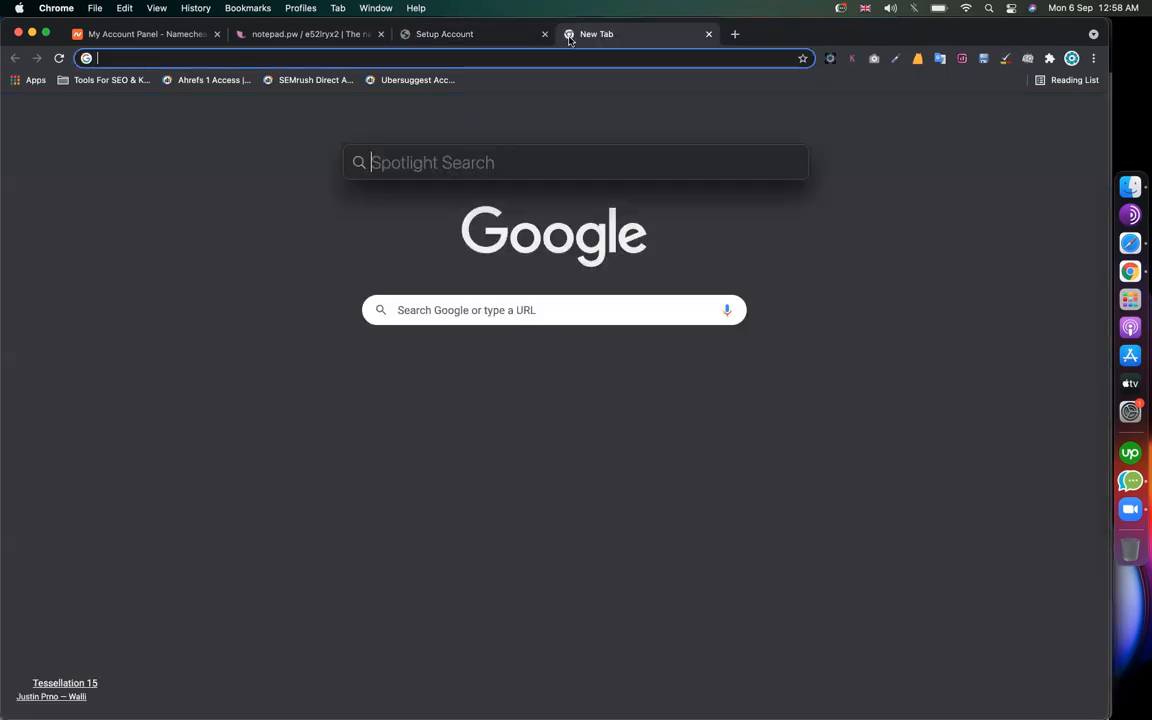
key(Escape)
text(techreviewed.net)
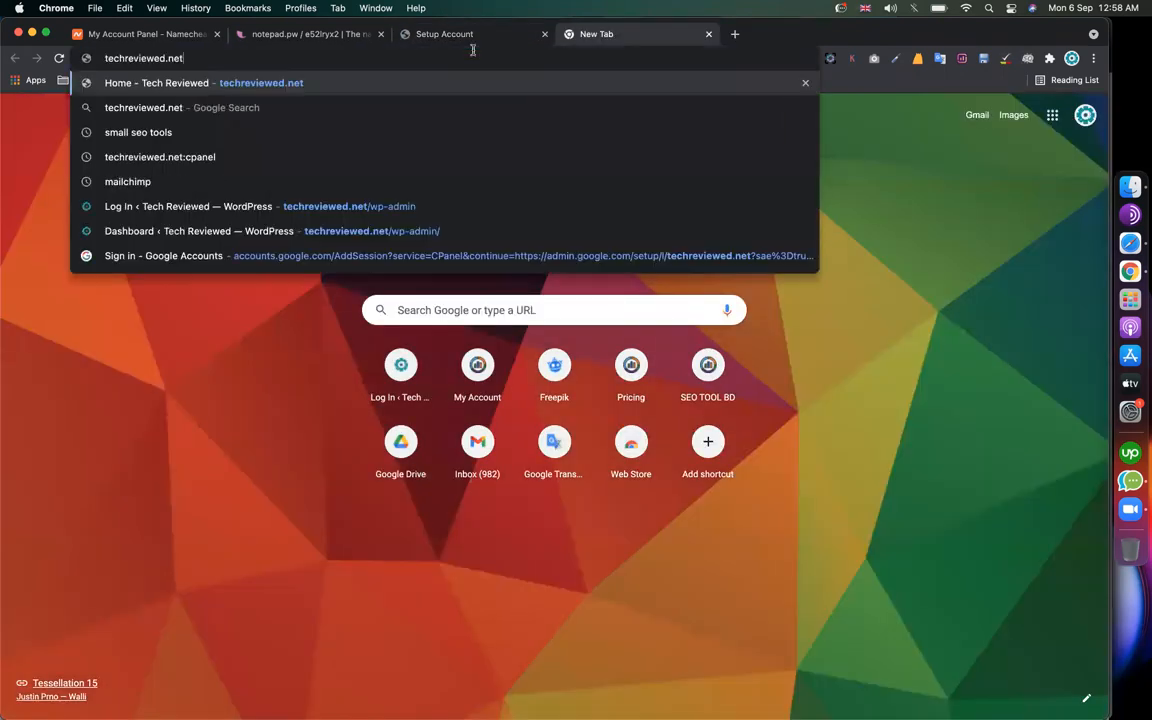
key(Return)
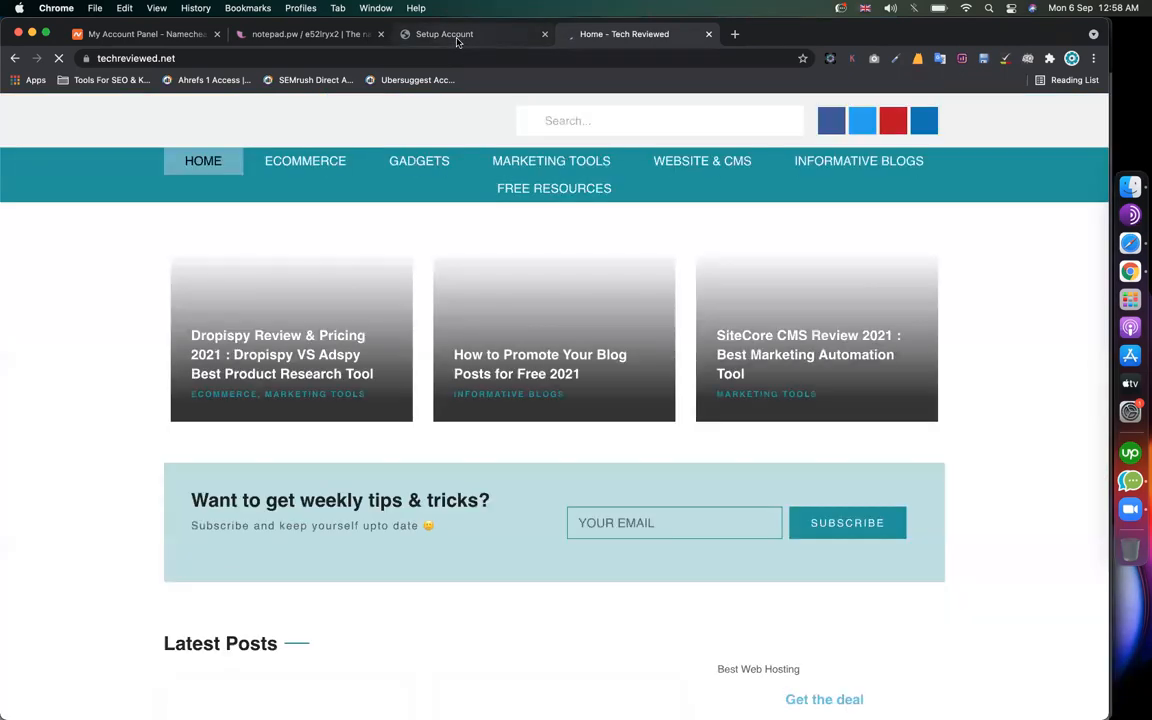
click(457, 40)
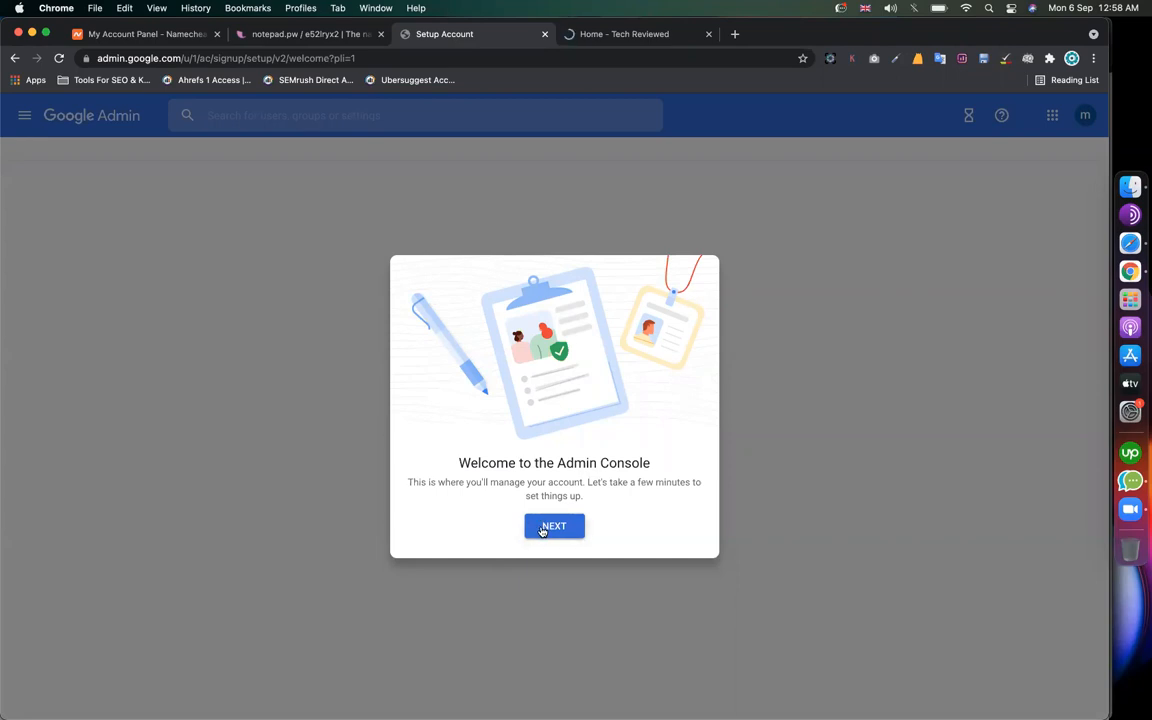
click(543, 527)
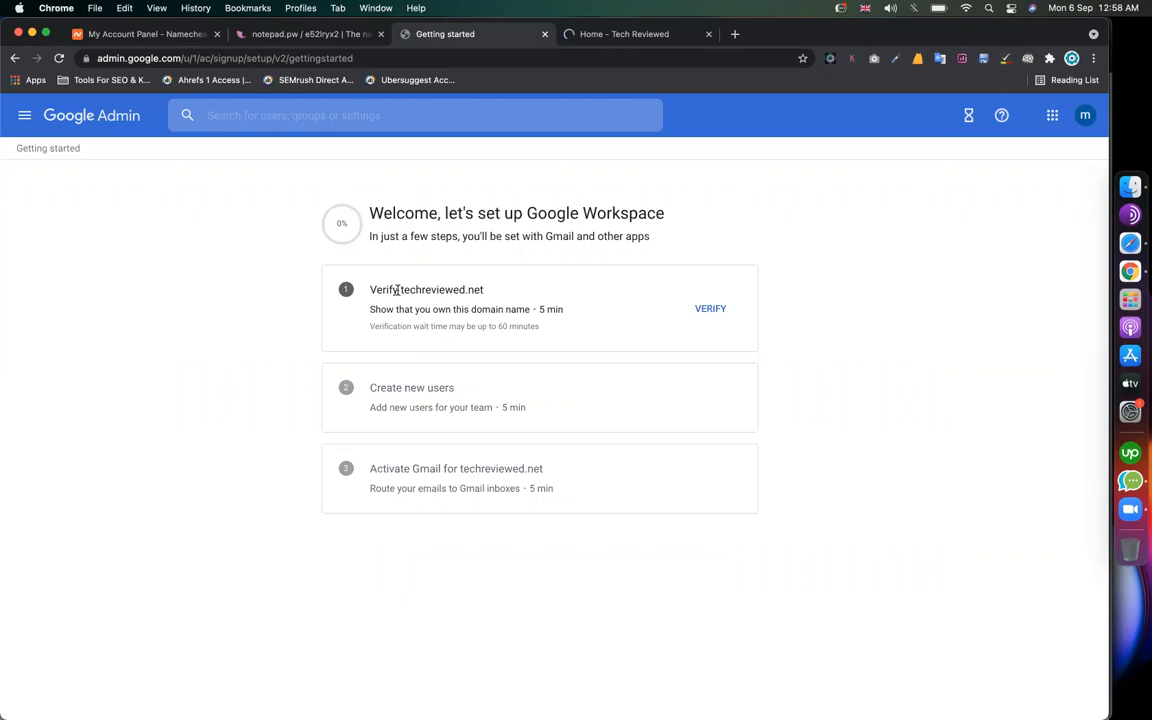
Step: Start verifying techreviewed.net and continue to the TXT record verification code
double_click(401, 289)
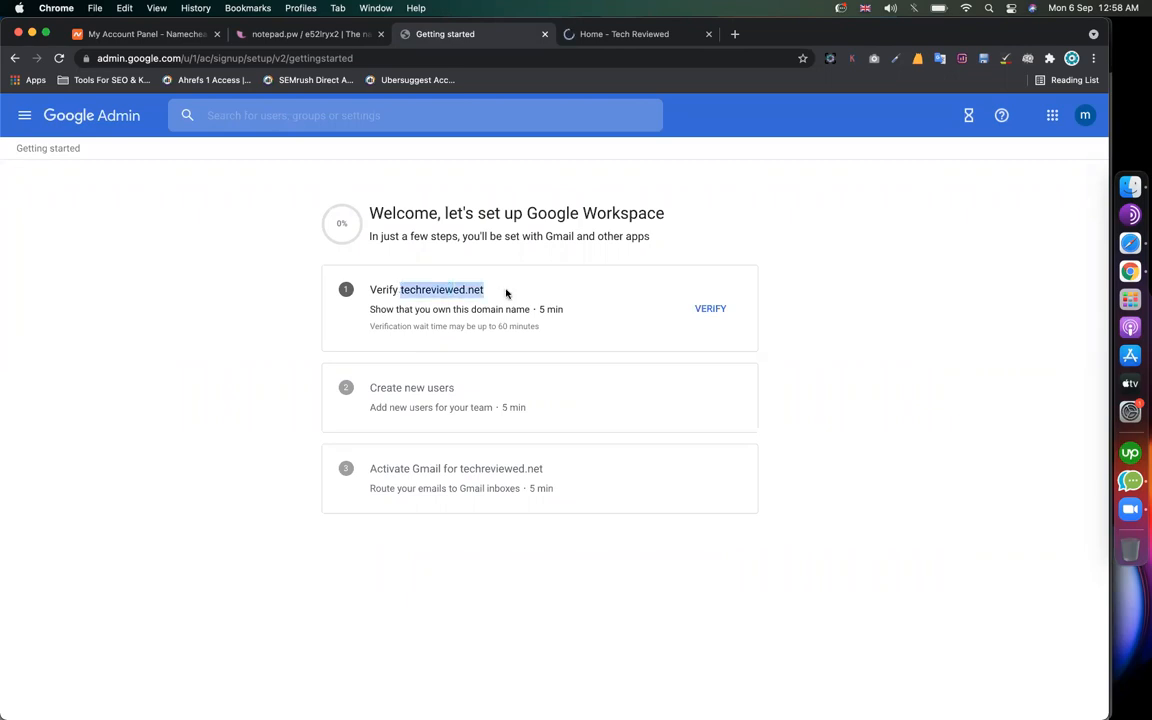
click(716, 310)
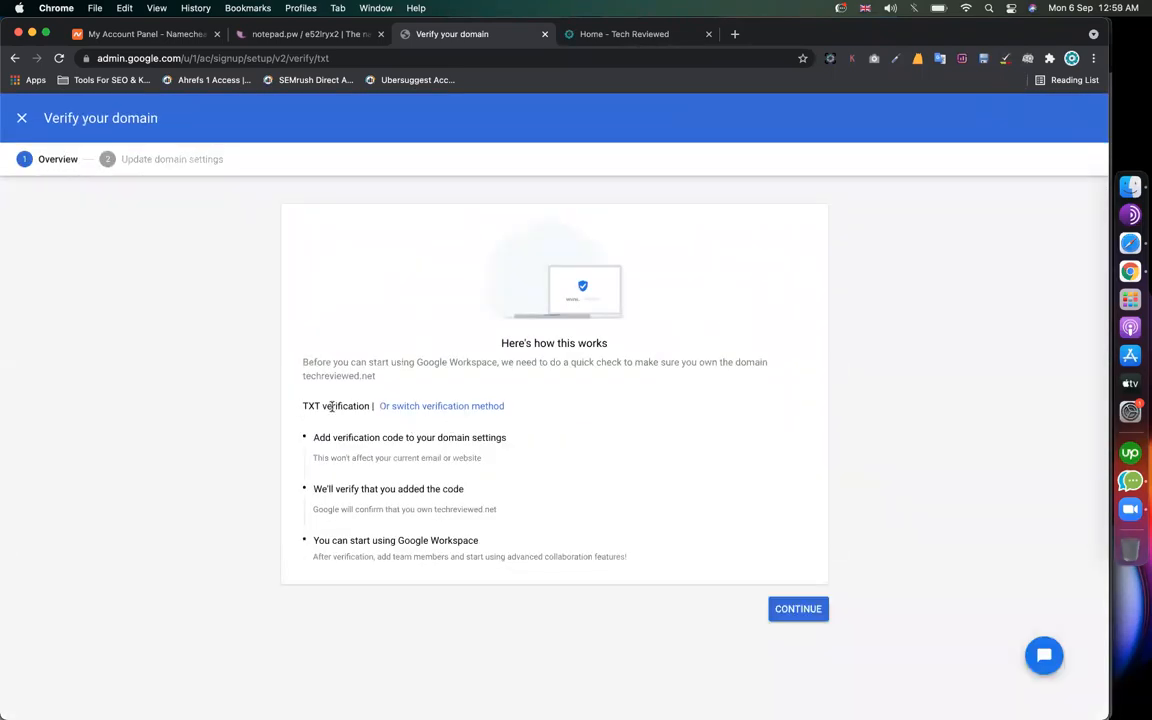
drag(302, 406, 368, 406)
click(778, 609)
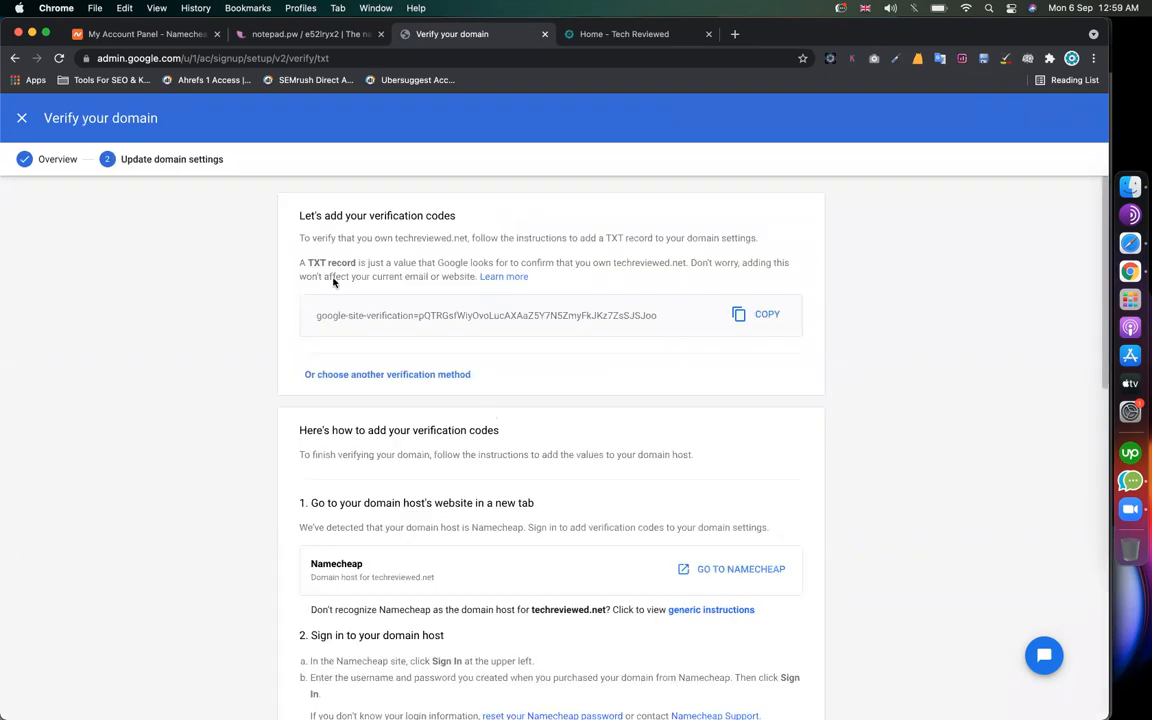
drag(307, 262, 356, 262)
Step: In the Namecheap dashboard, open the MANAGE page for techreviewed.net
click(146, 35)
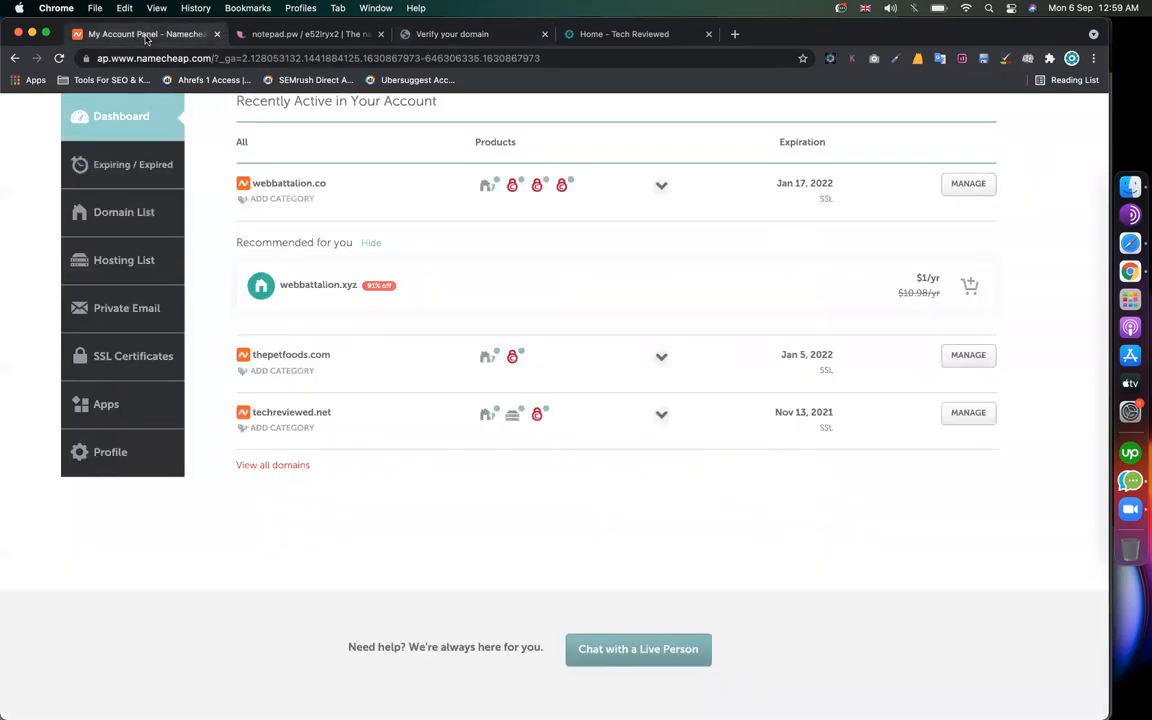
scroll(324, 260, up, 5)
scroll(340, 280, down, 15)
scroll(361, 293, up, 15)
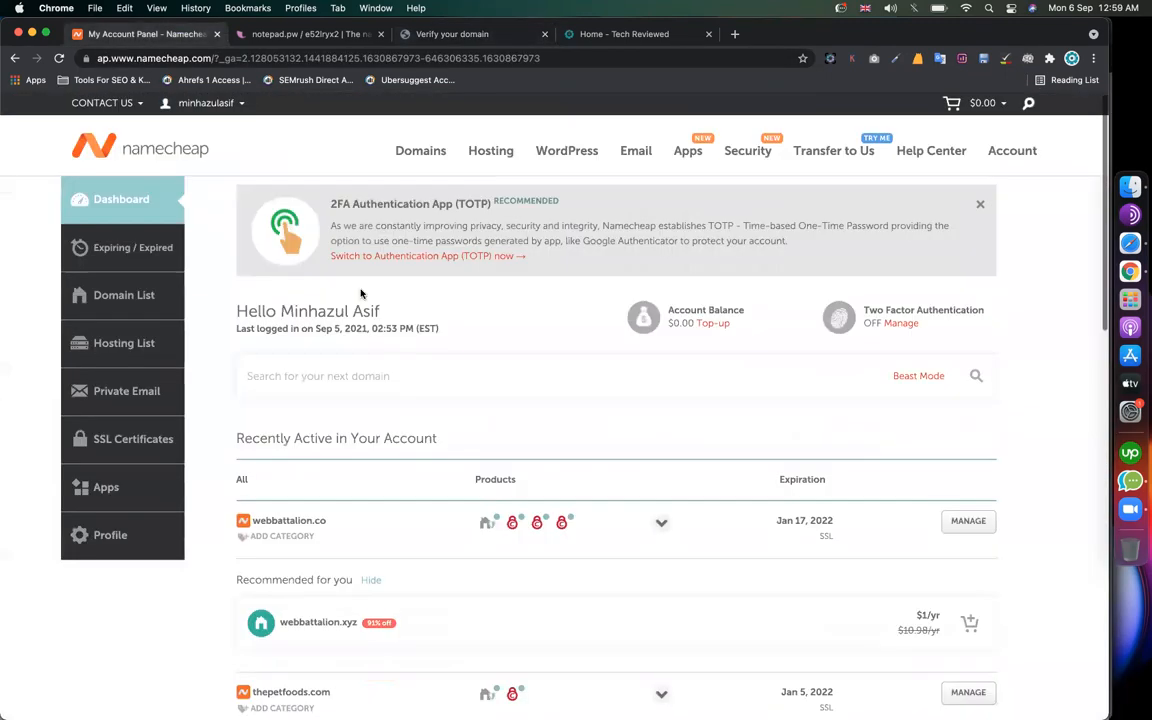
scroll(361, 293, down, 15)
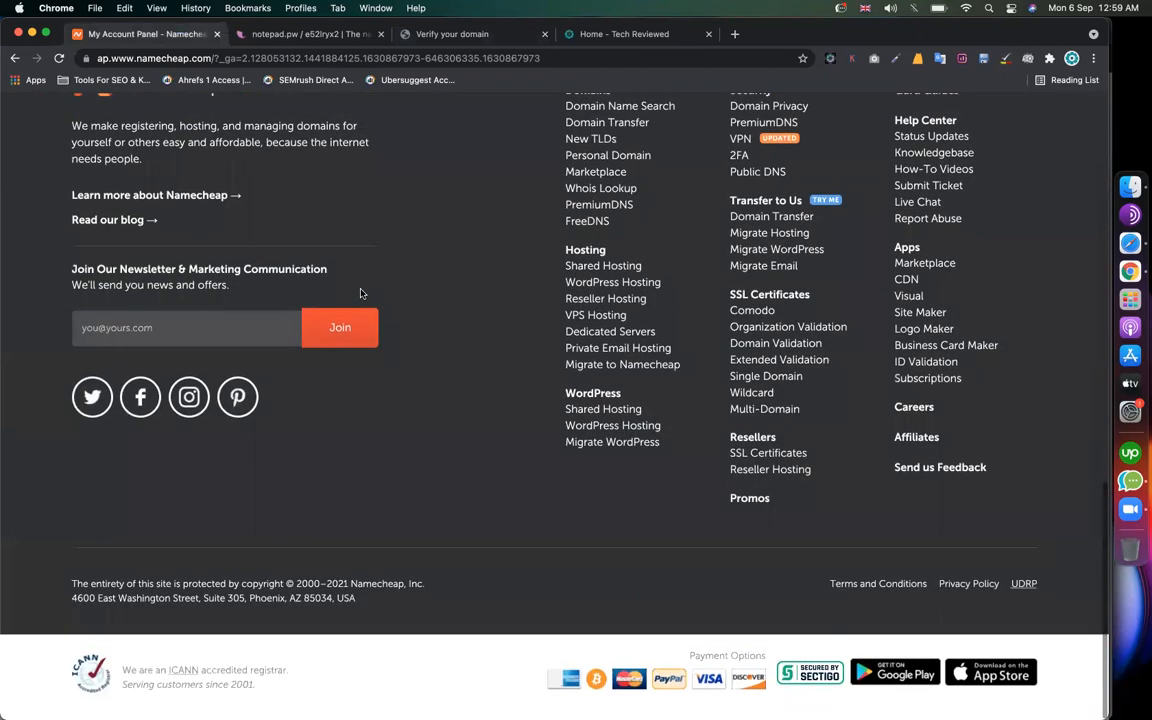
scroll(361, 293, up, 5)
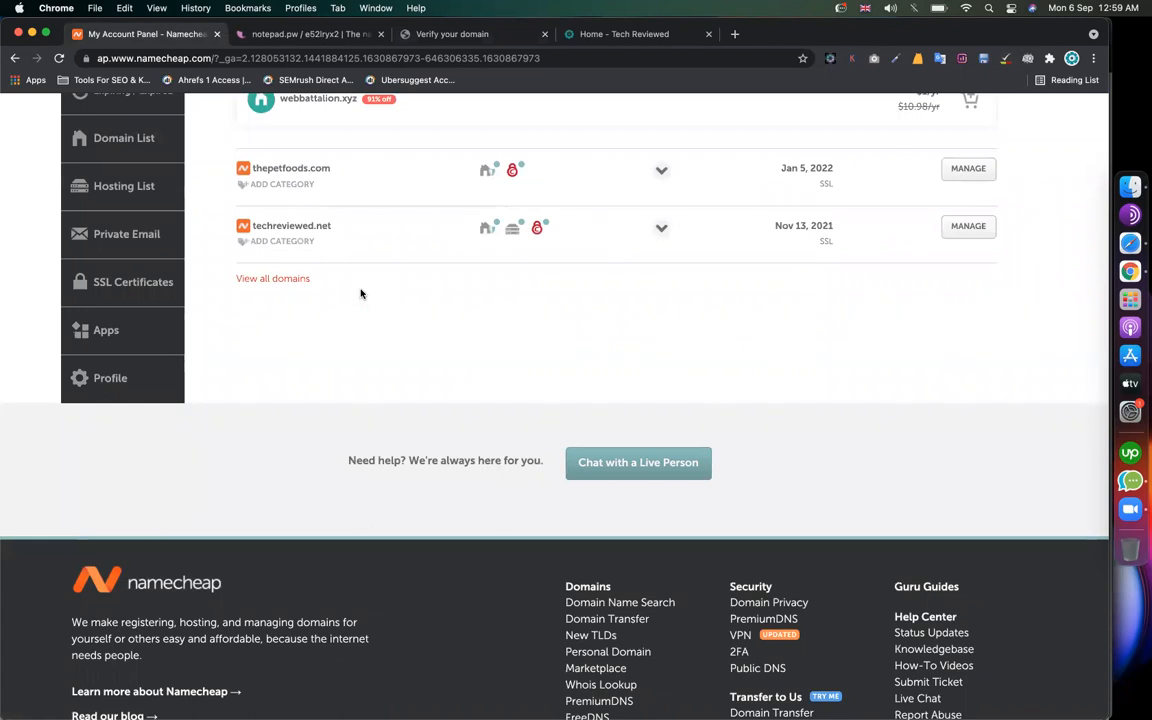
scroll(361, 293, up, 10)
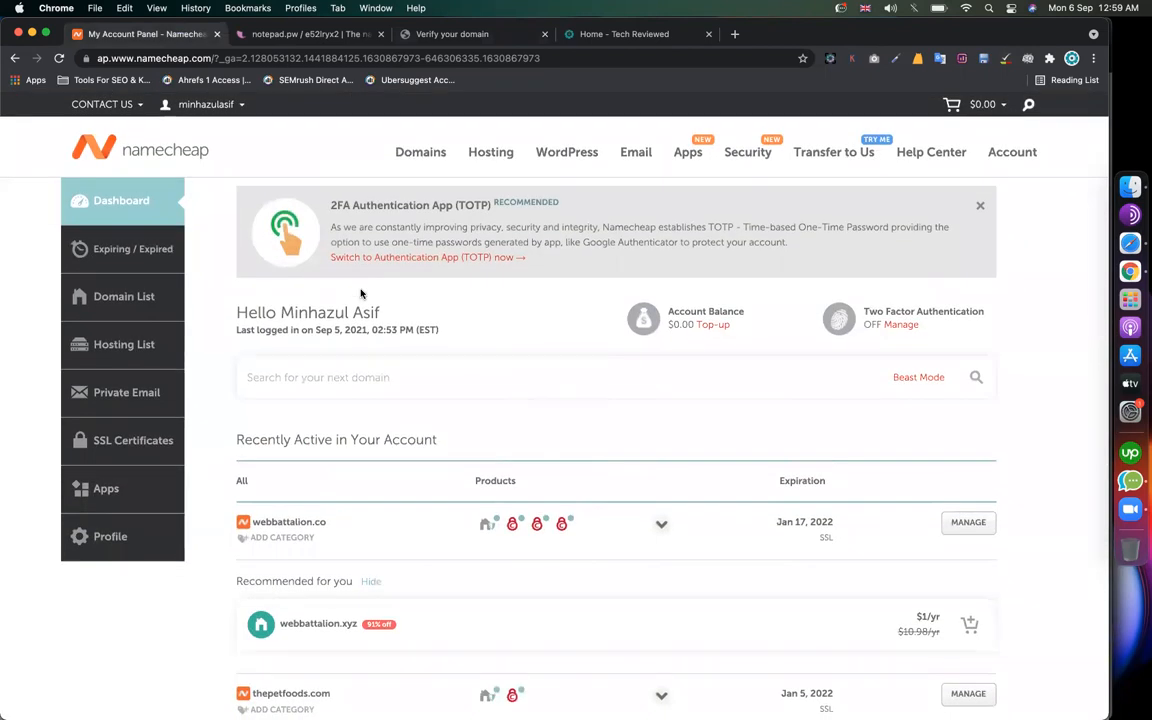
scroll(361, 293, down, 10)
scroll(275, 401, up, 5)
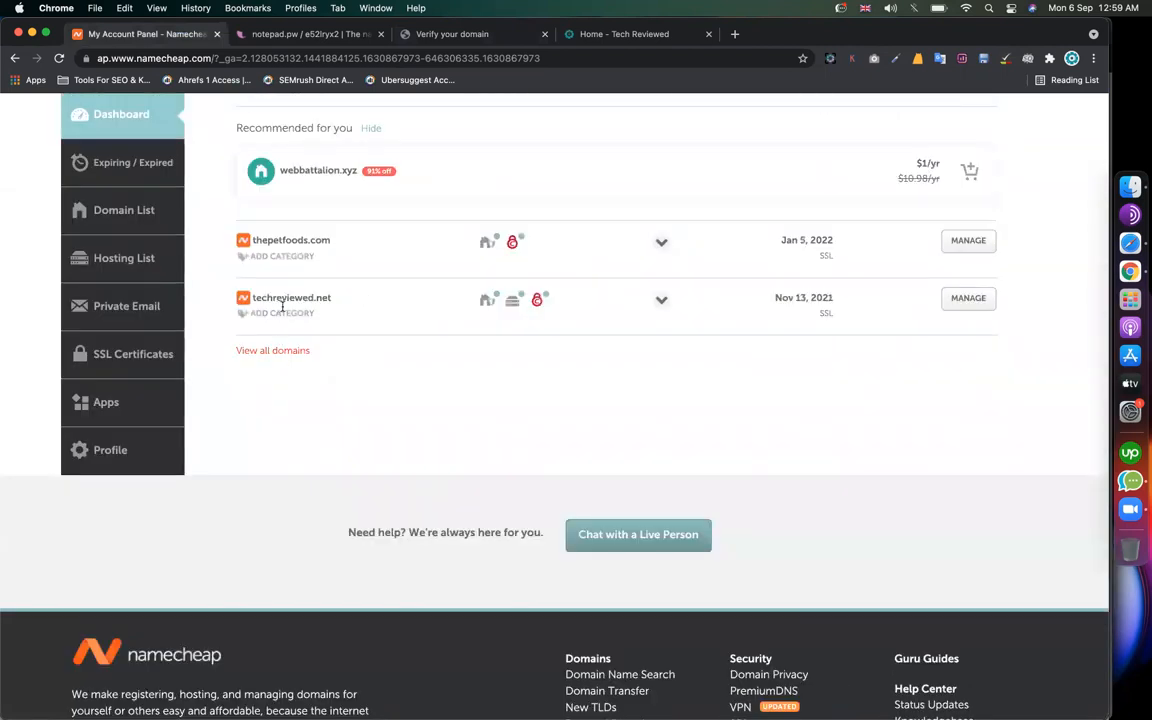
click(962, 303)
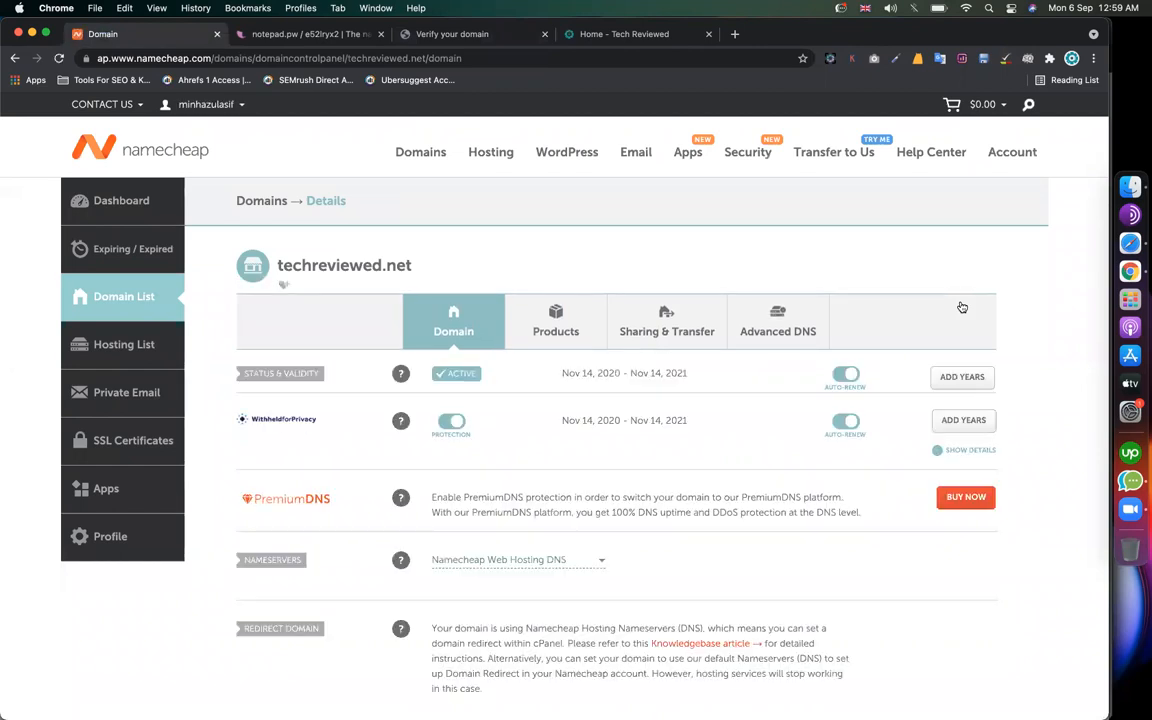
scroll(1066, 378, down, 2)
scroll(1066, 378, down, 2)
scroll(1066, 378, up, 1)
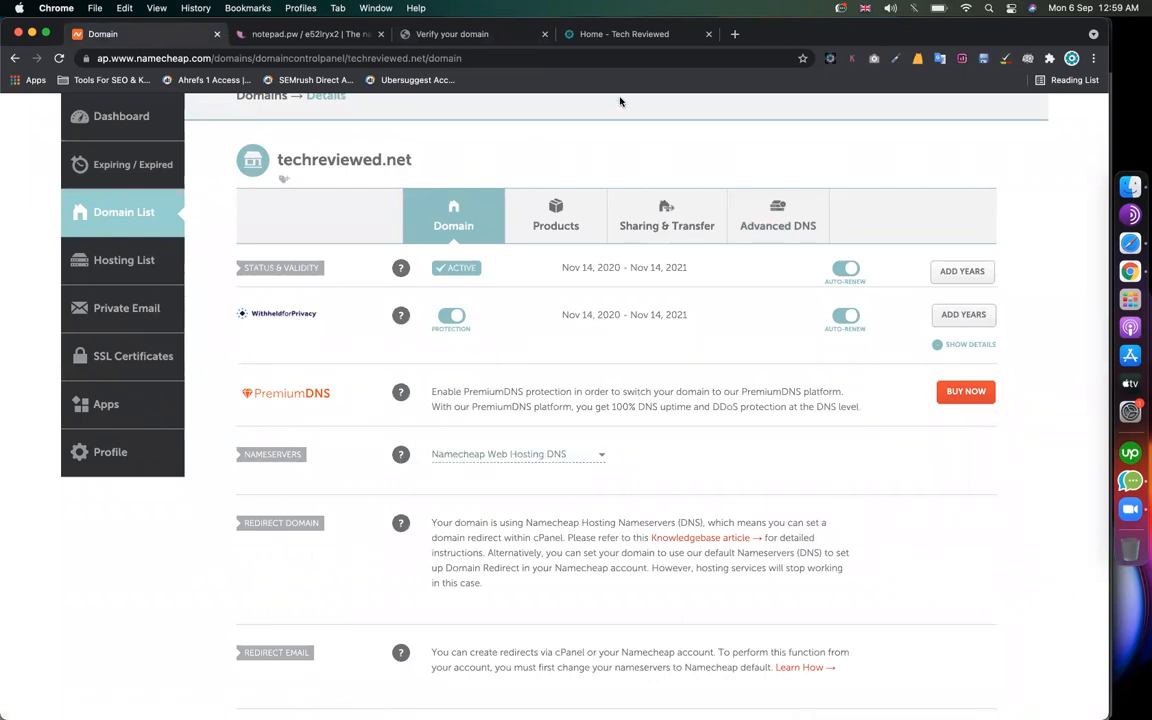
scroll(384, 516, down, 8)
scroll(389, 410, up, 7)
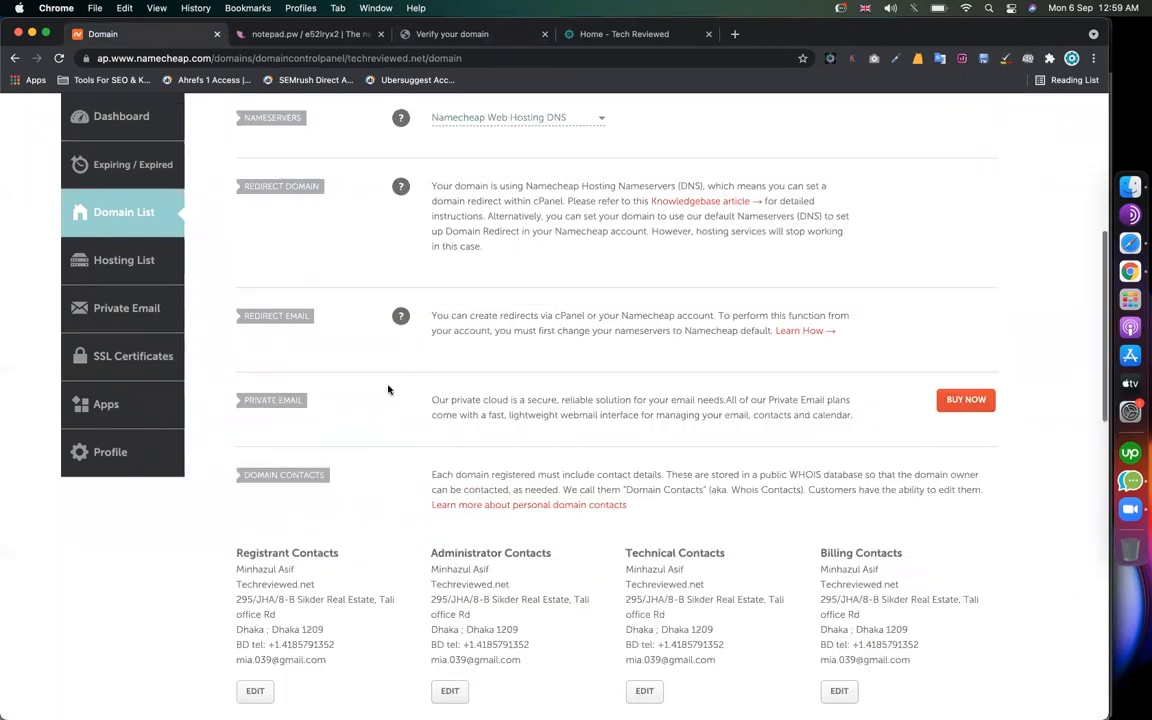
scroll(389, 390, up, 1)
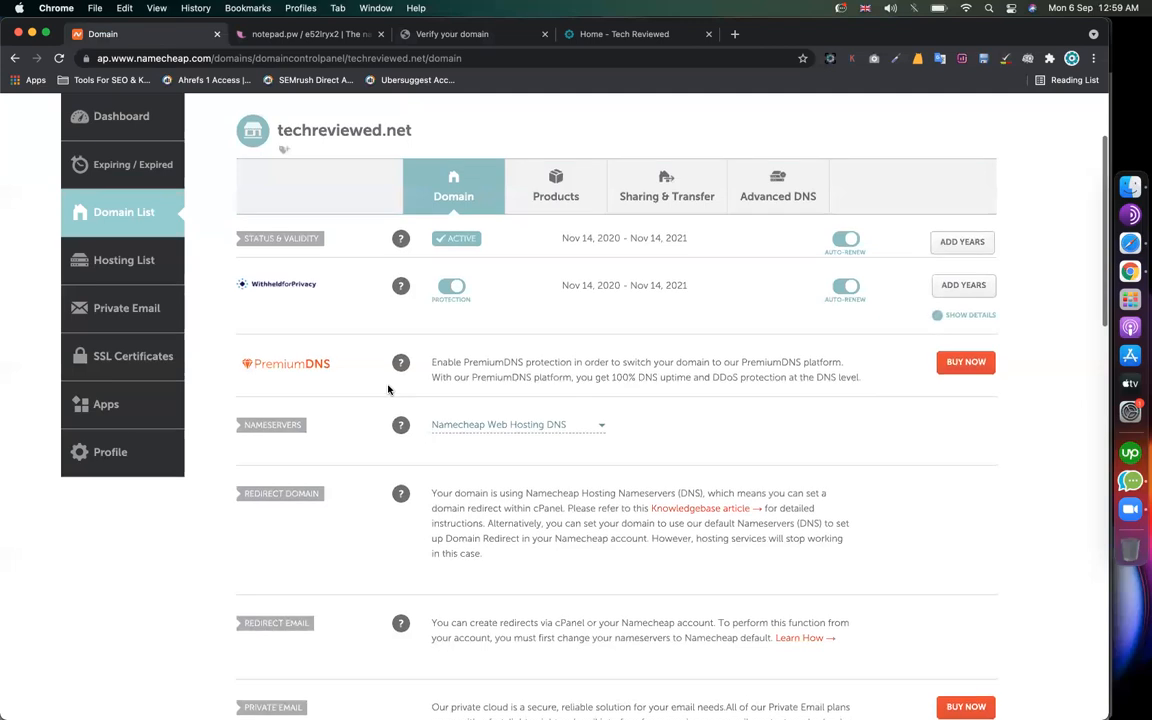
Step: Open the Advanced DNS tab for techreviewed.net and review its host records section
click(801, 192)
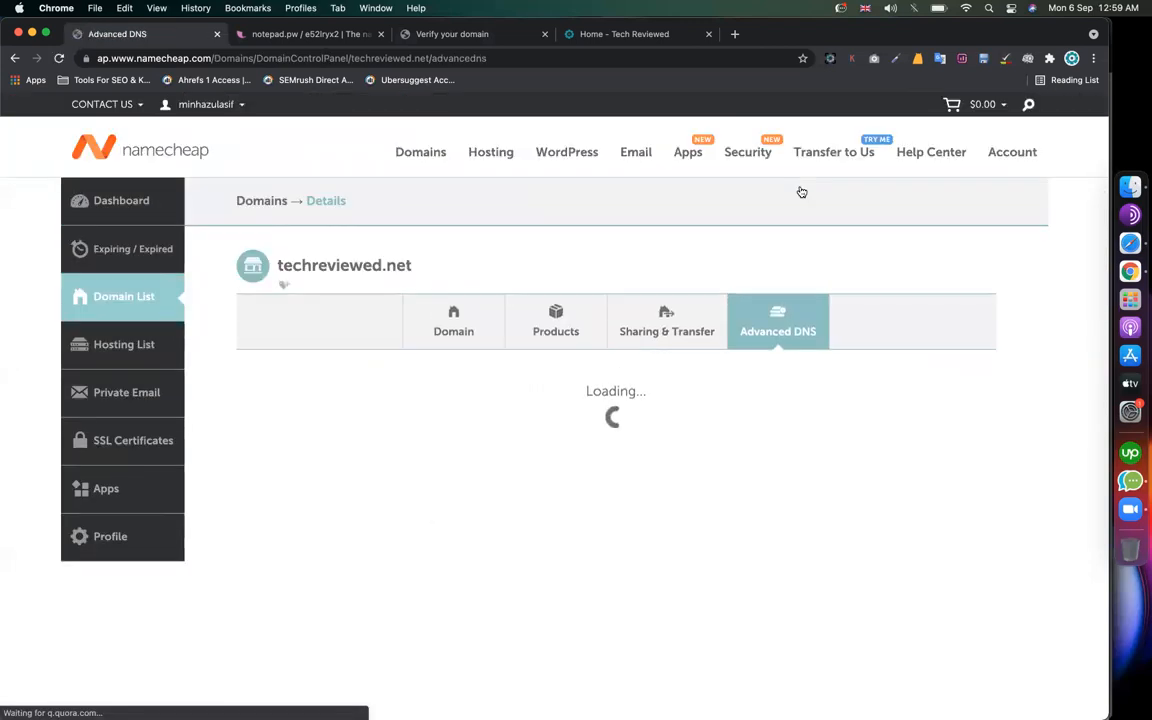
scroll(971, 429, down, 5)
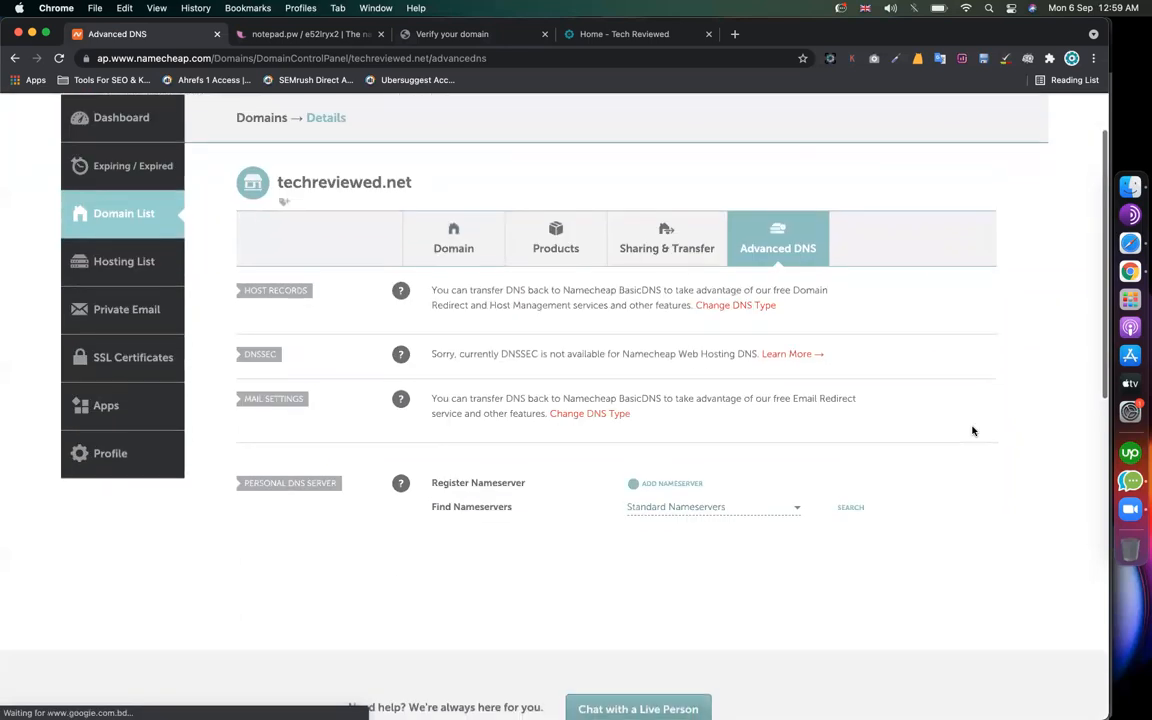
scroll(972, 431, up, 2)
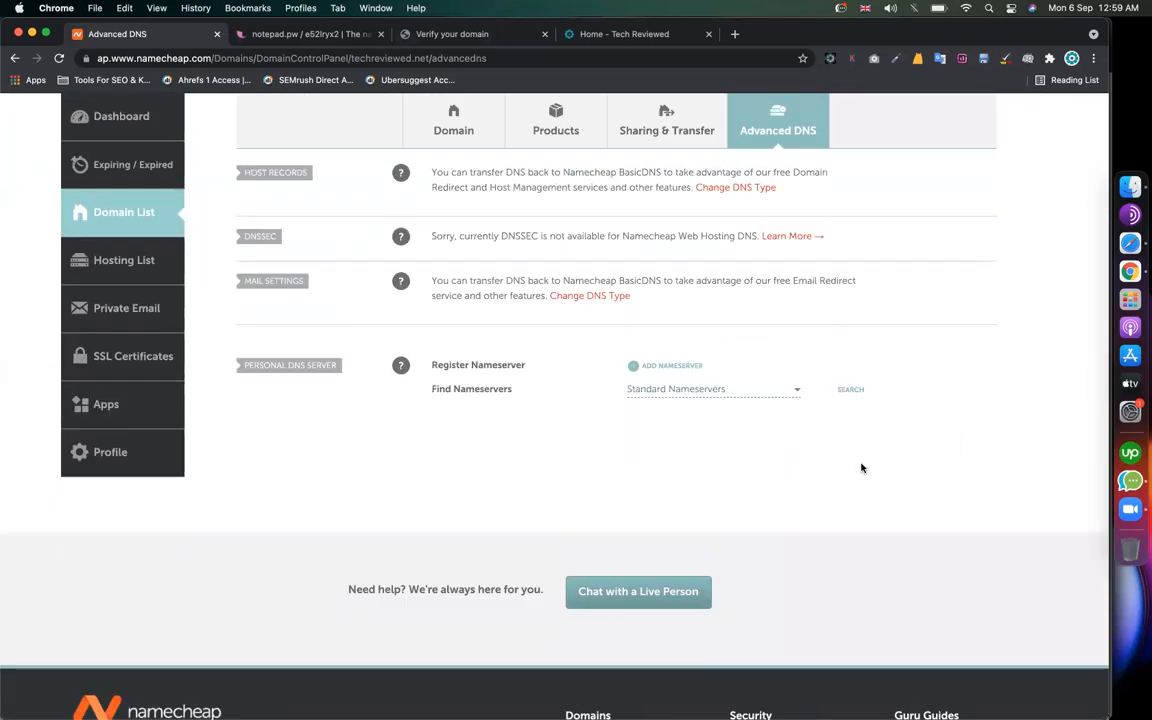
scroll(856, 467, up, 2)
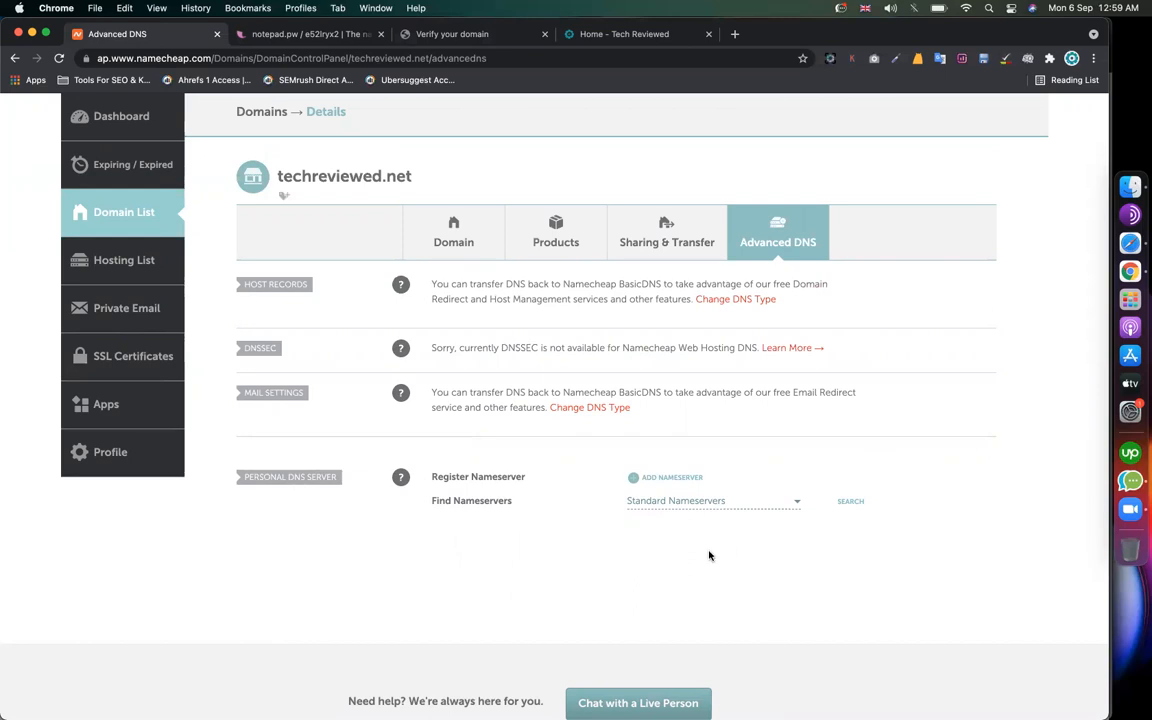
scroll(710, 553, down, 1)
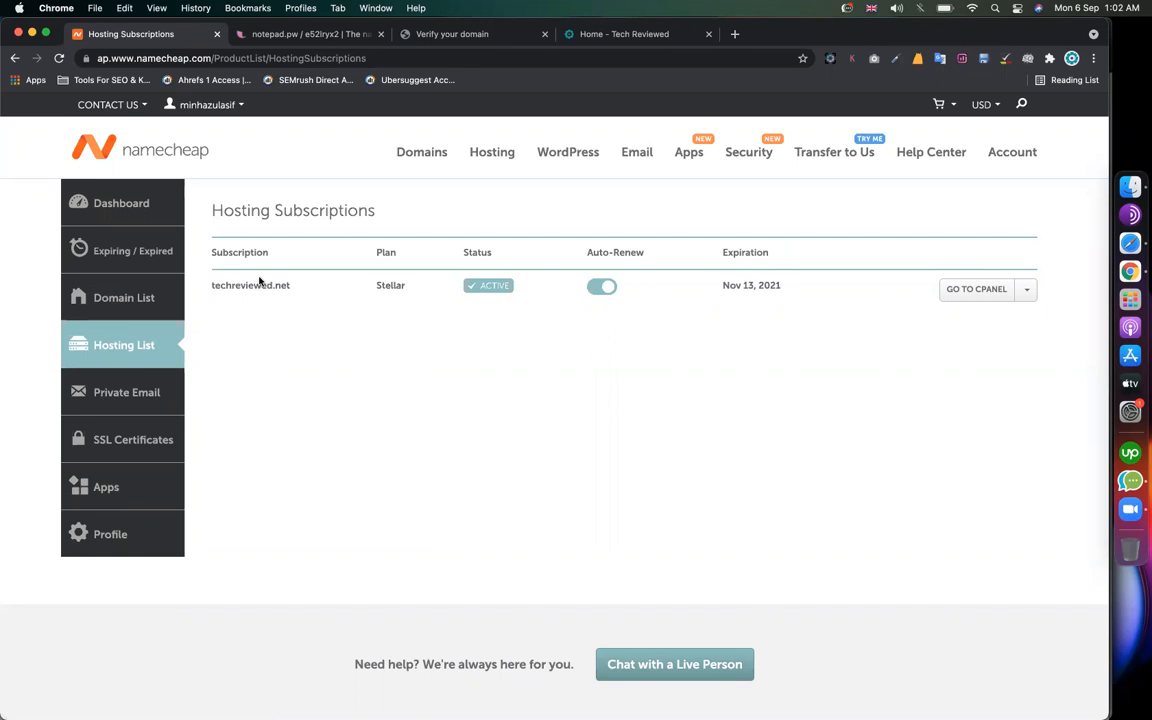
Step: Open cPanel for techreviewed.net, find the Zone Editor, and manage the techreviewed.net zone
click(962, 290)
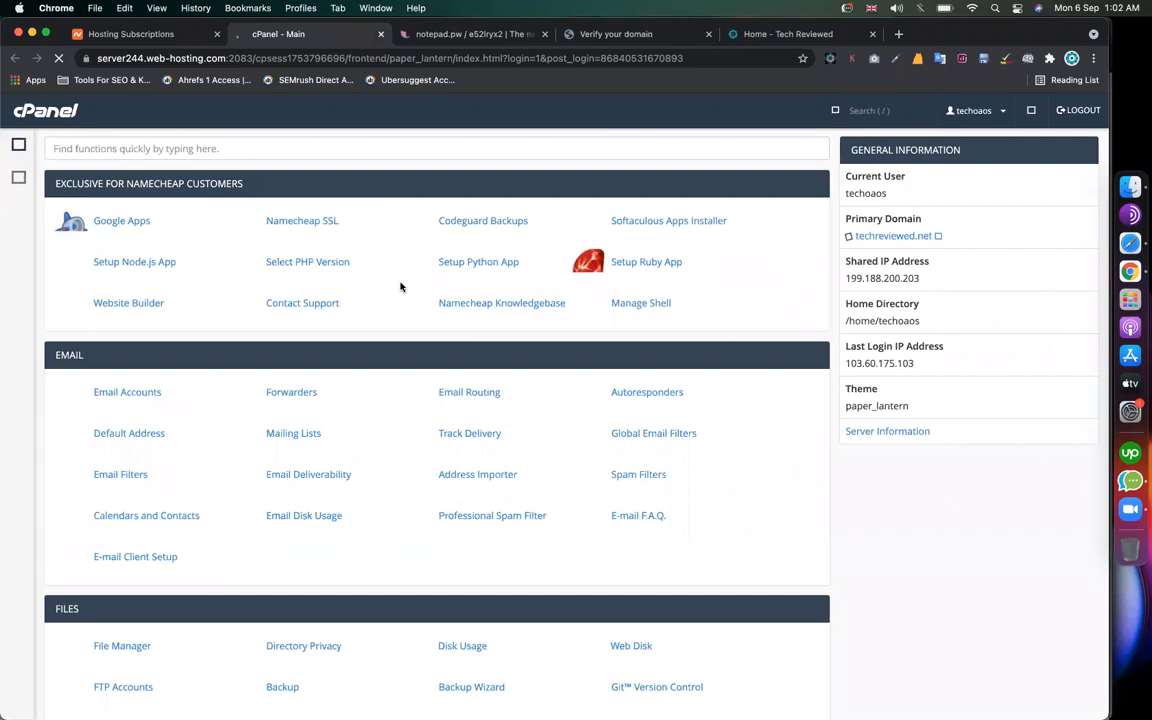
click(314, 147)
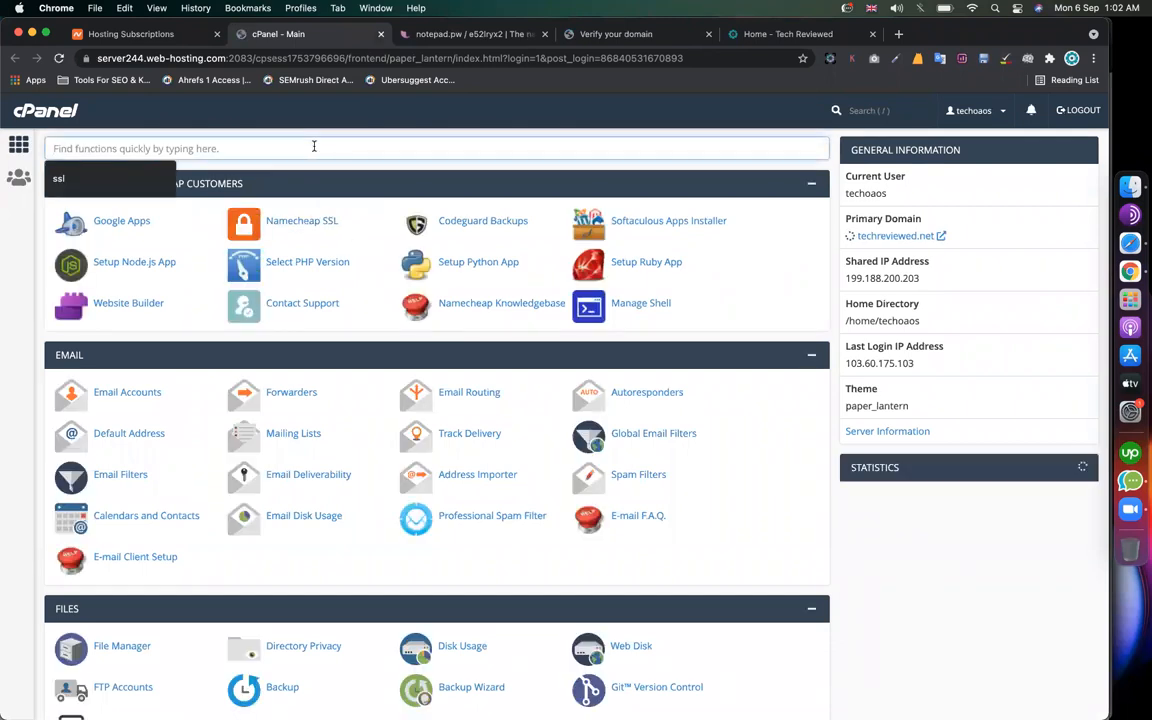
text(zone)
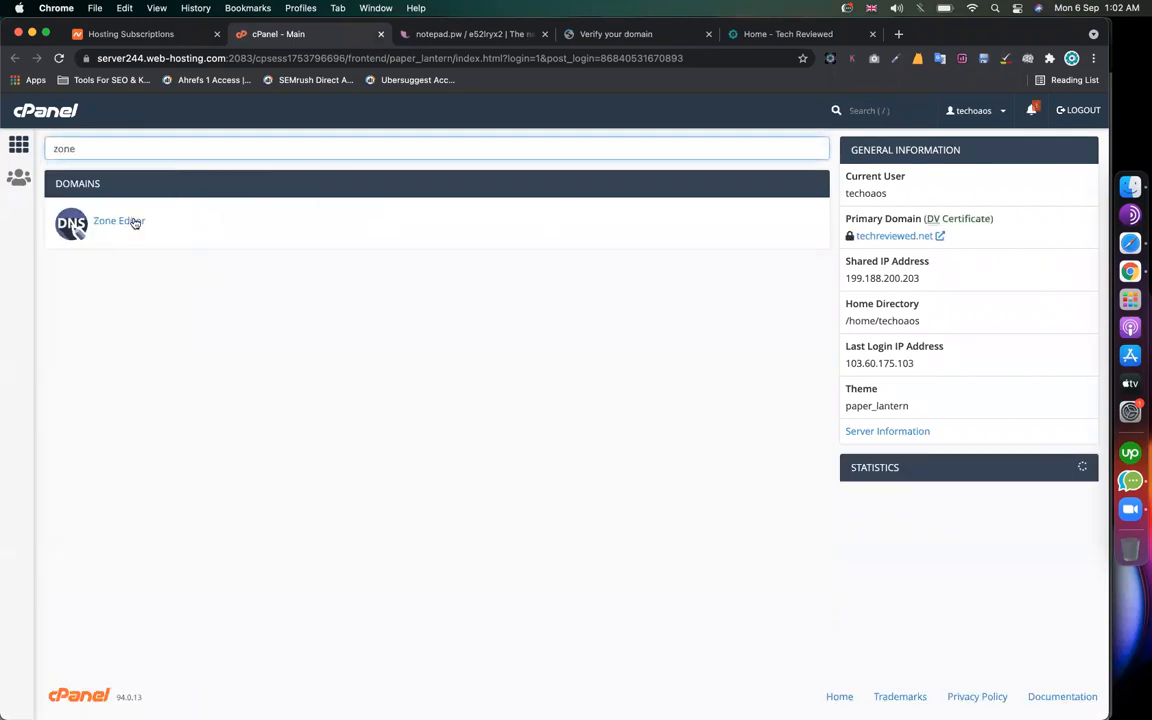
click(110, 220)
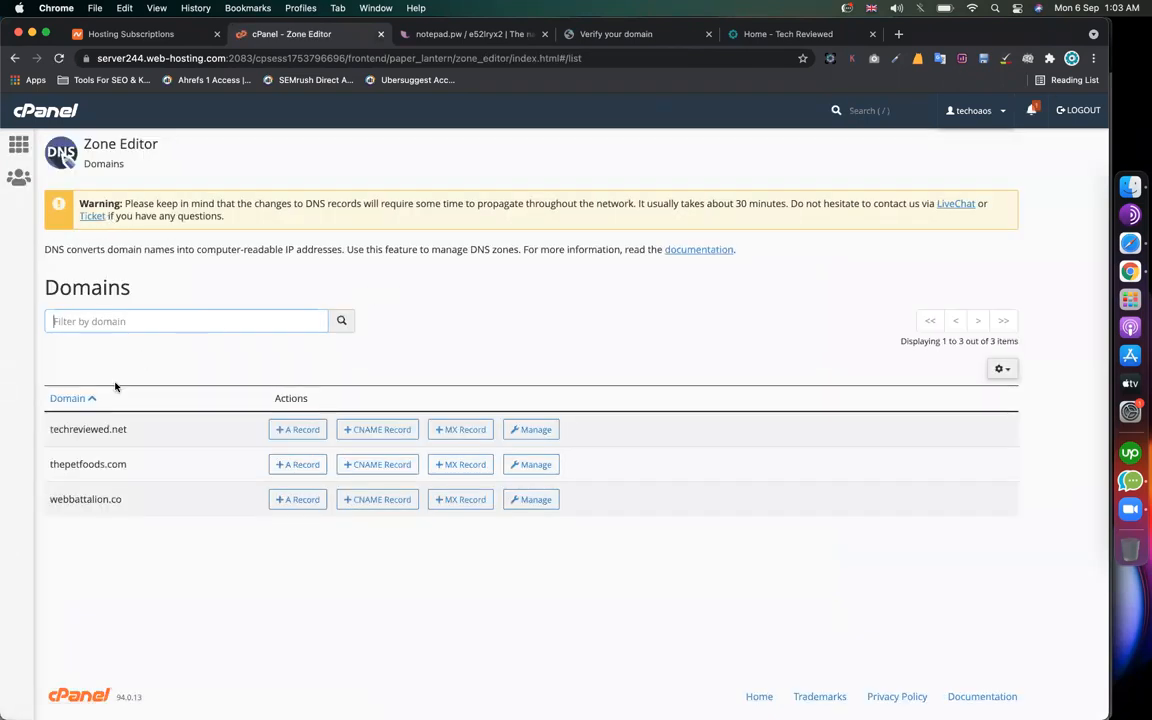
drag(130, 431, 44, 432)
click(168, 591)
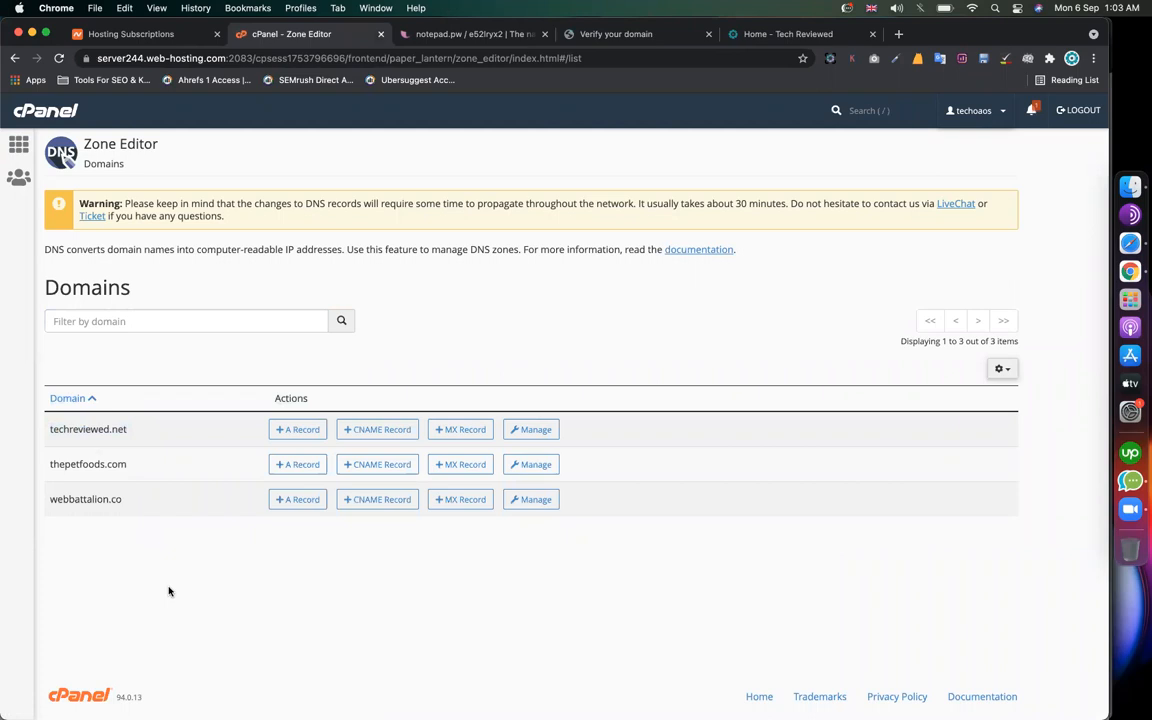
drag(135, 437, 51, 429)
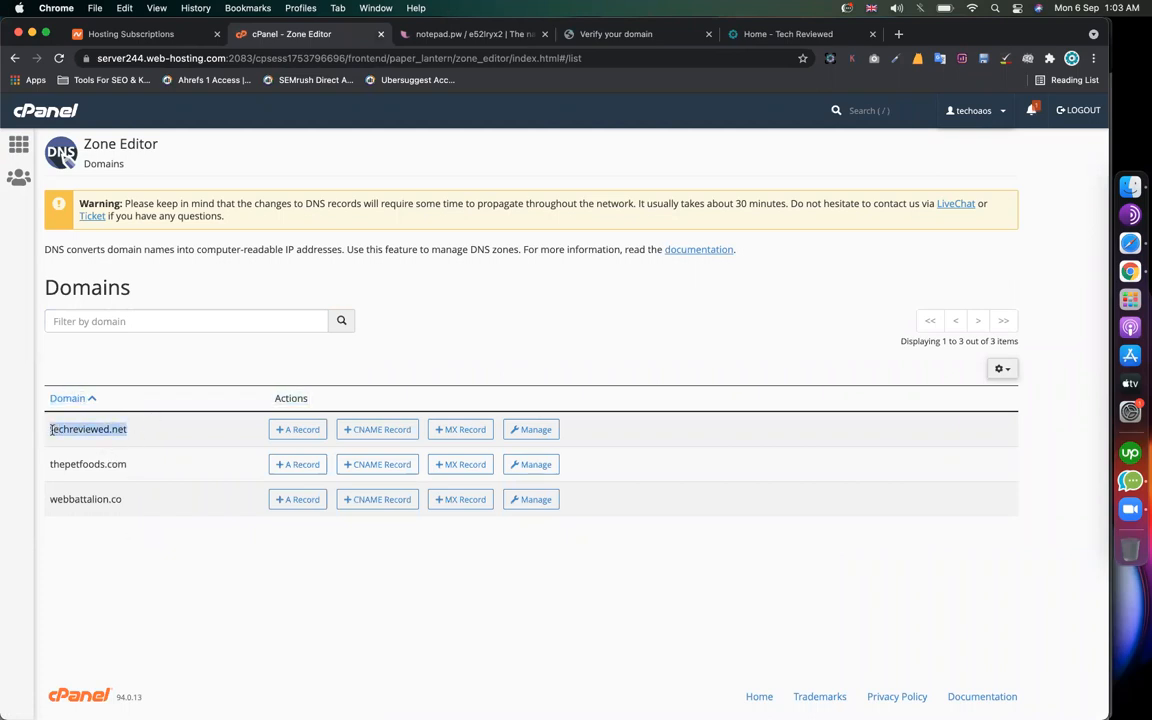
click(521, 431)
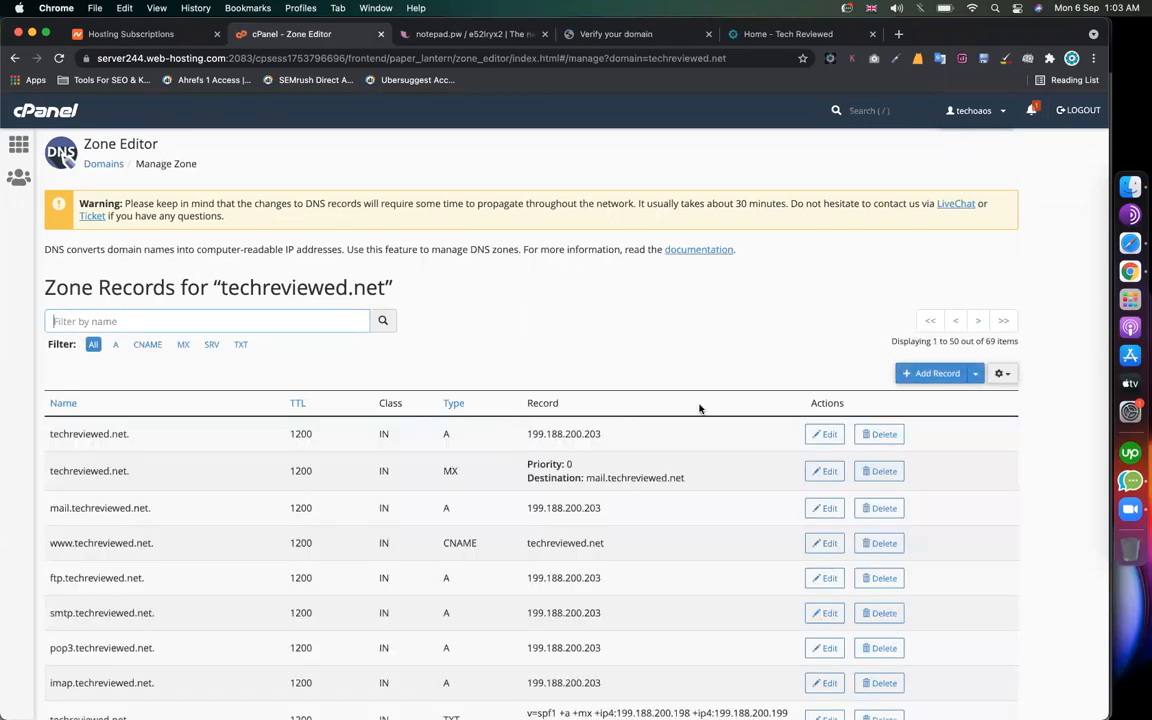
Step: Start a new DNS record and set its type to TXT
click(932, 376)
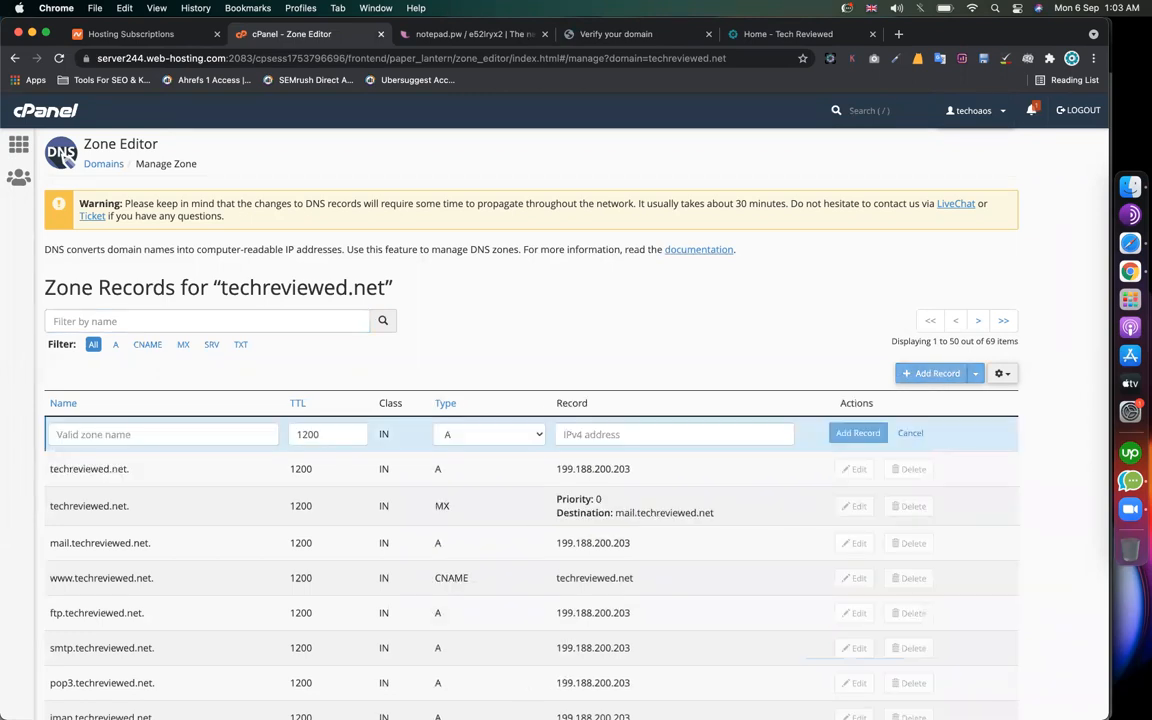
click(149, 432)
scroll(147, 432, down, 2)
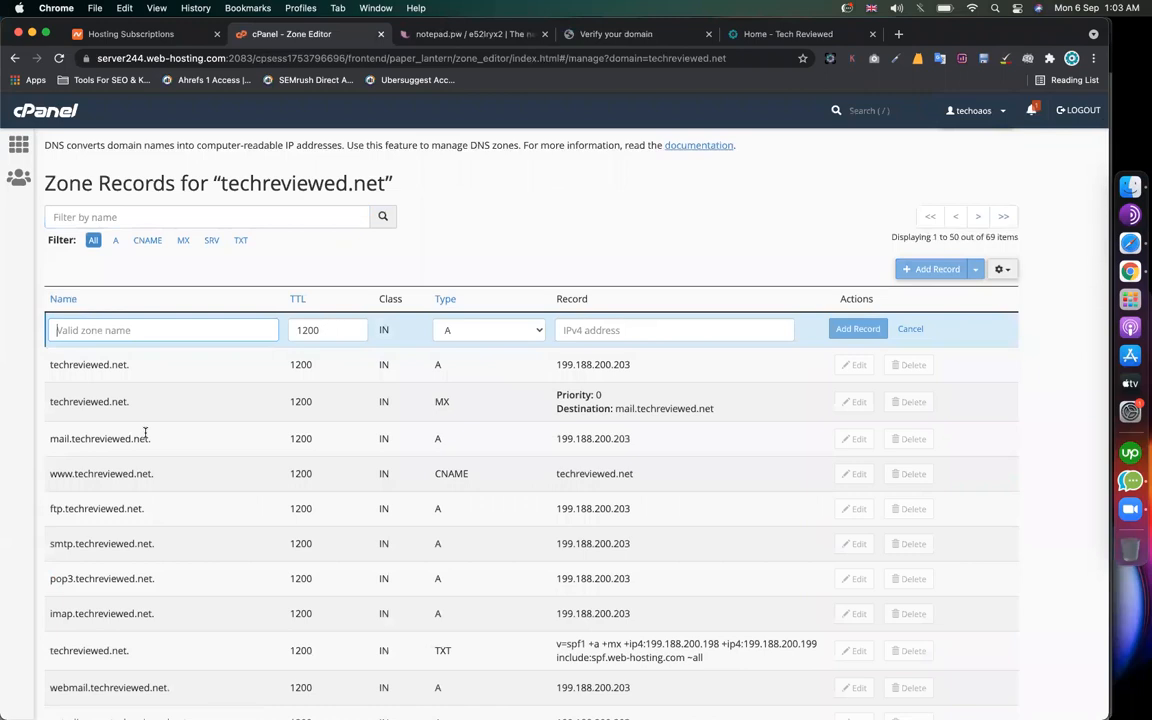
click(488, 330)
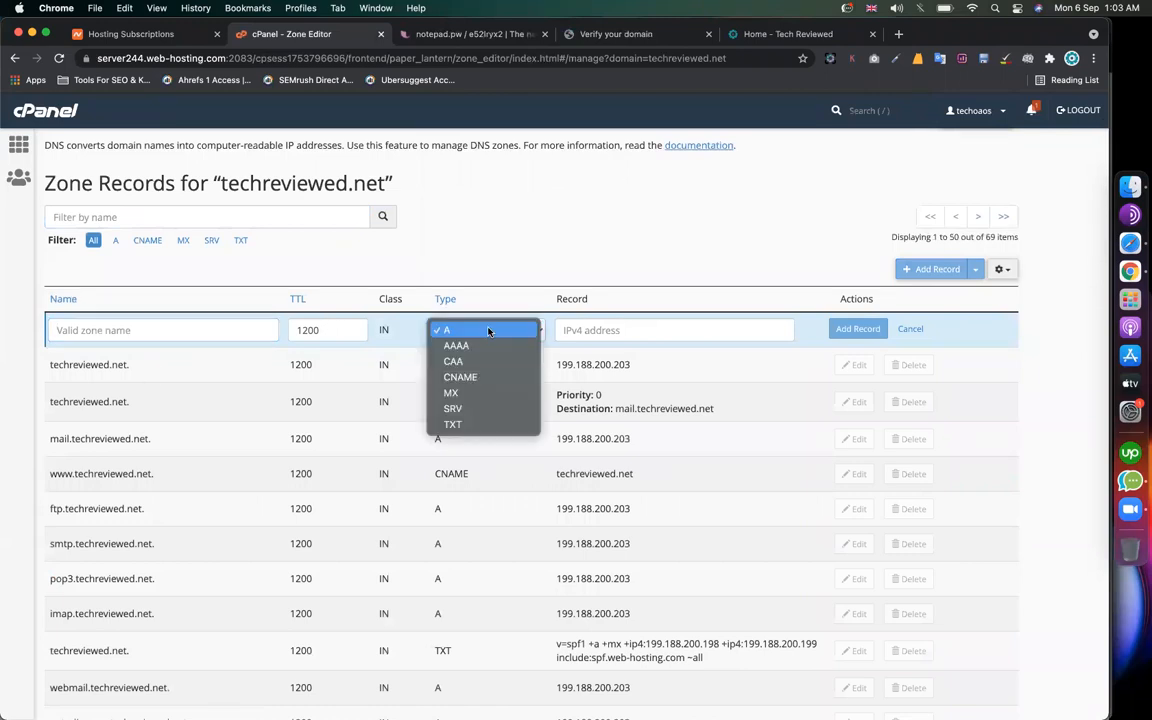
click(481, 424)
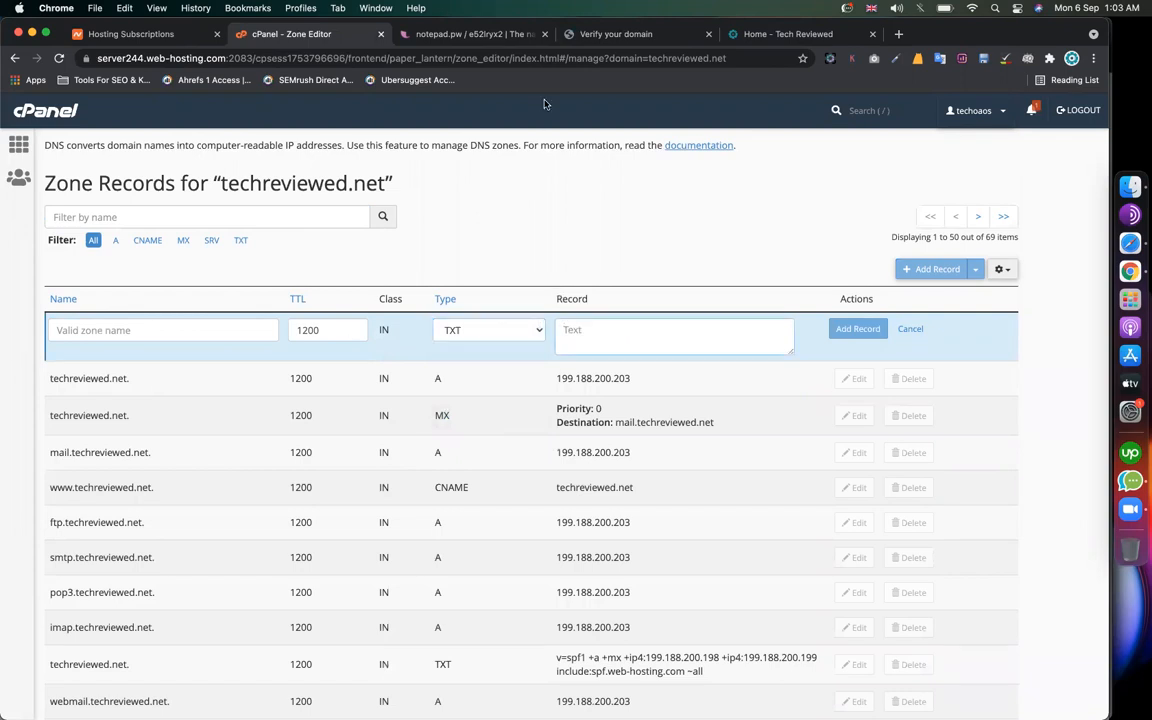
Step: Copy Google's site-verification value and paste it into the record's value
click(786, 40)
click(600, 34)
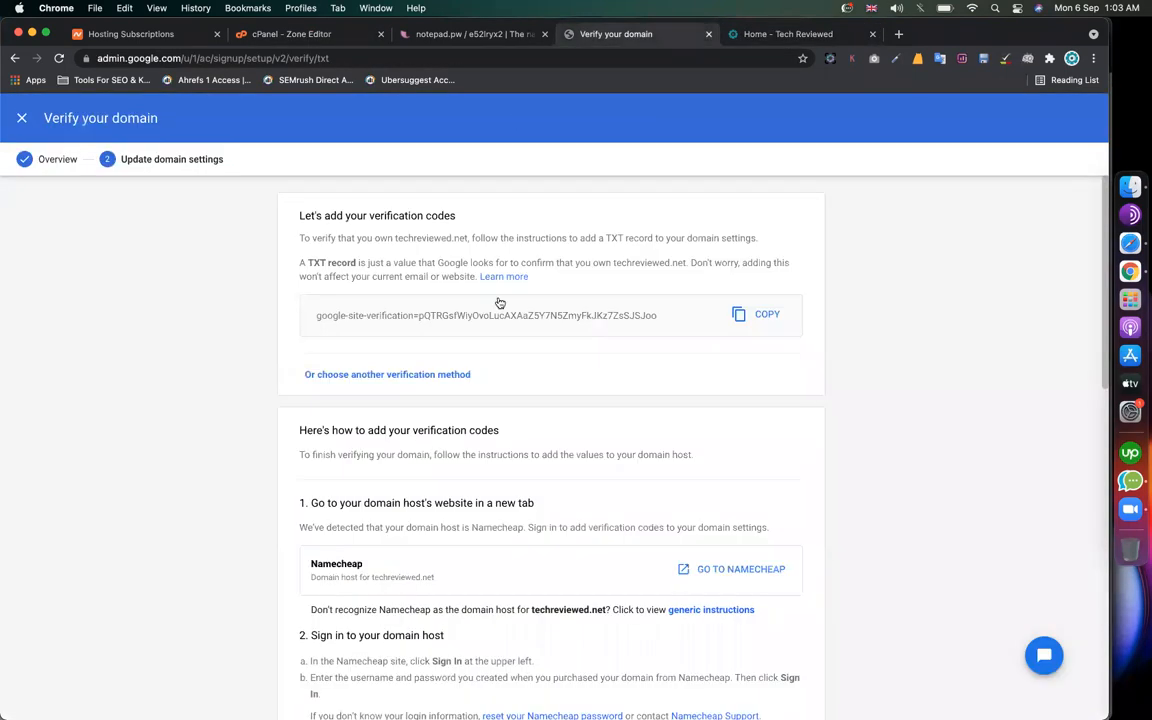
click(756, 313)
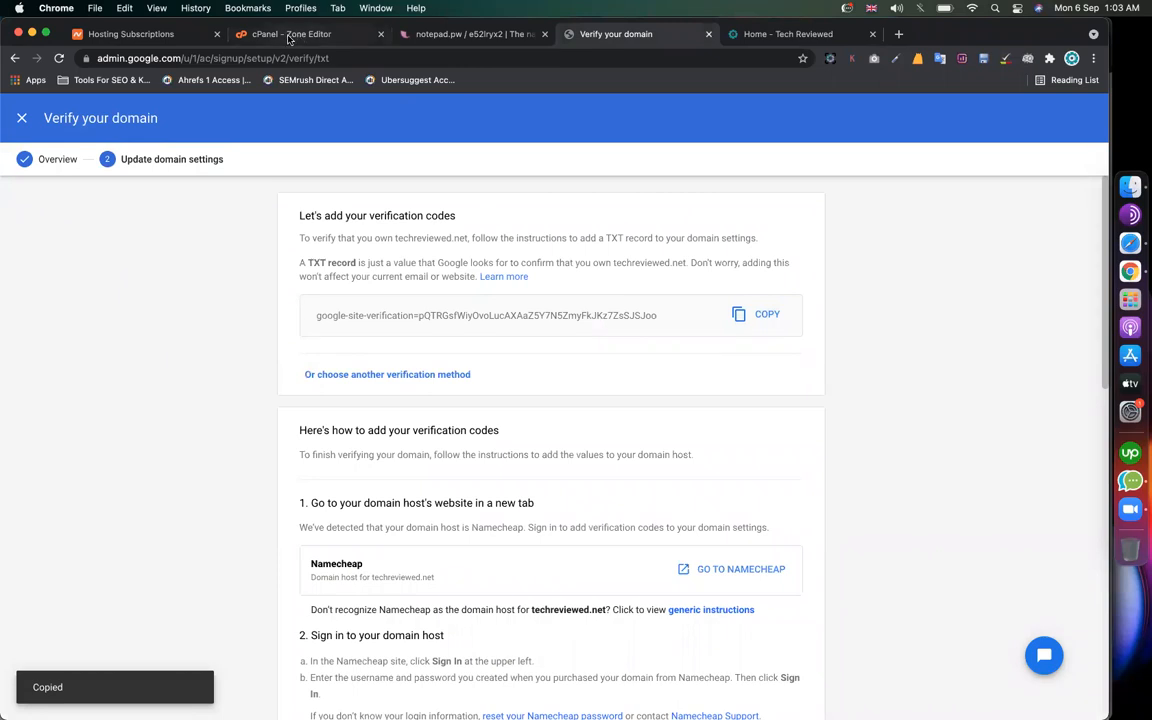
click(256, 34)
click(604, 337)
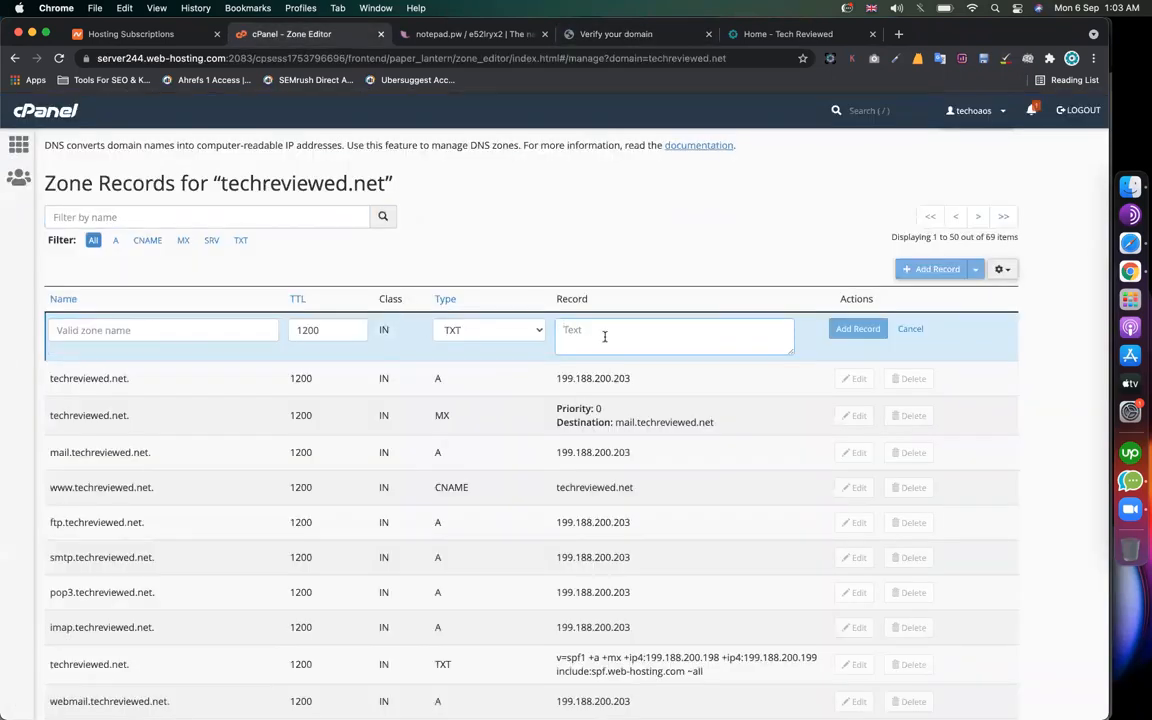
key(super+v)
Step: Name the TXT record techreviewed.net and save it to the zone
click(122, 331)
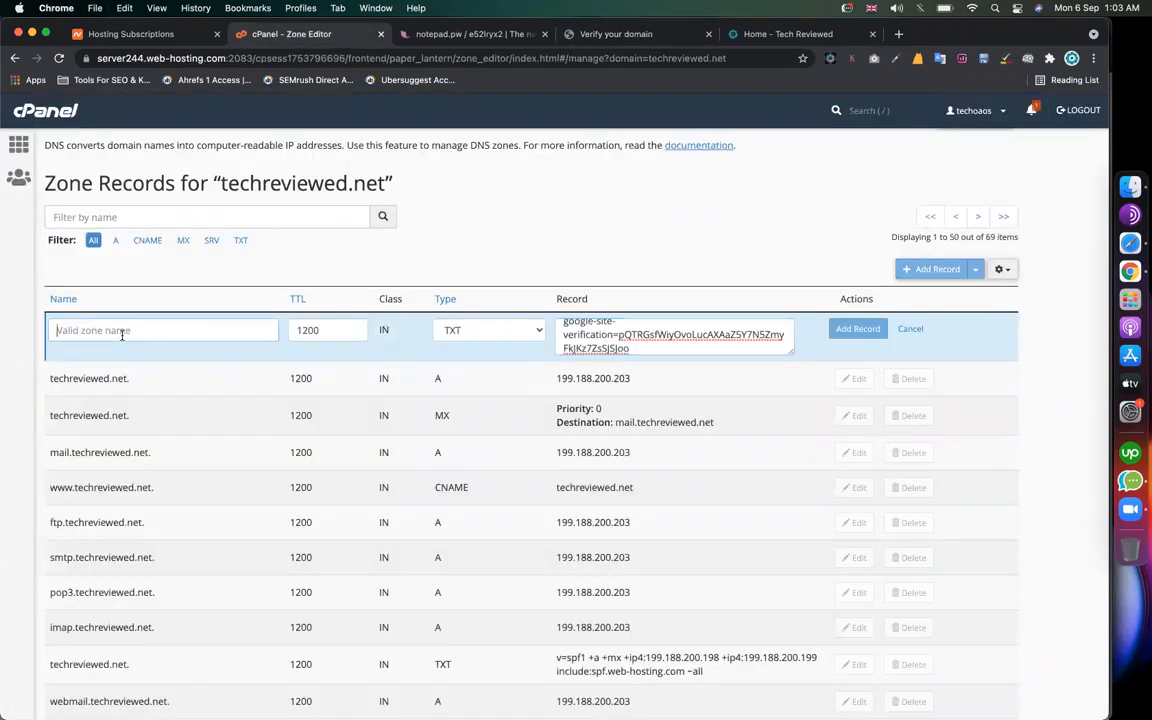
text(@)
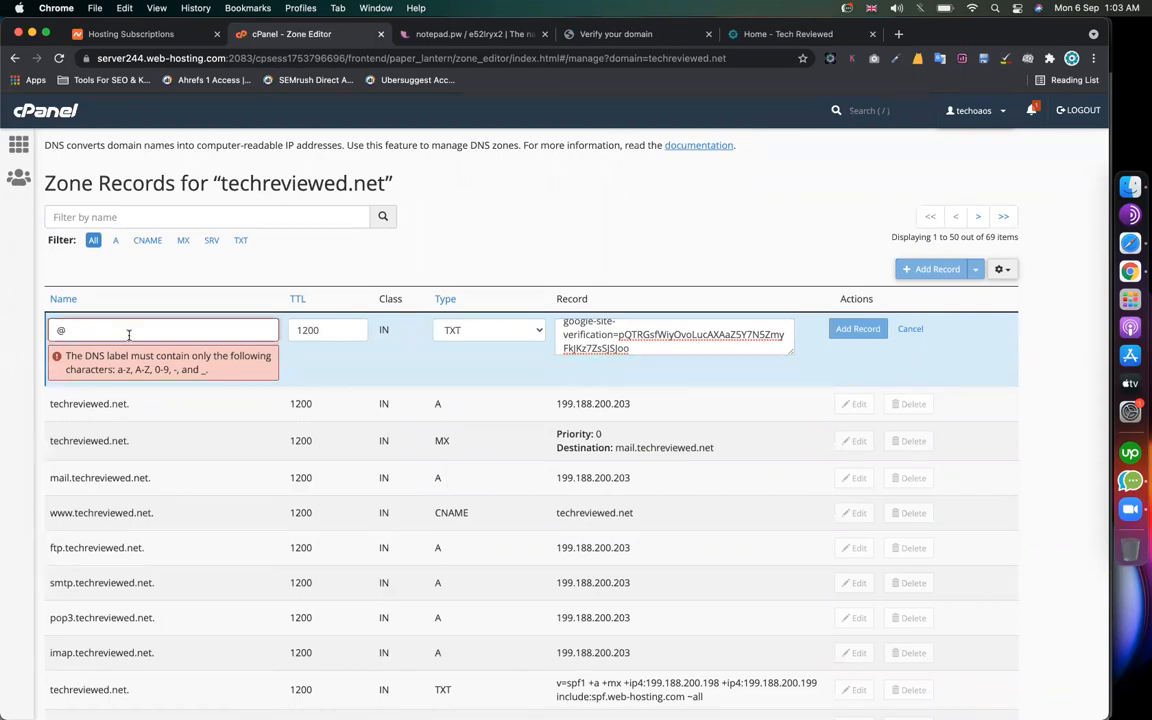
drag(97, 331, 48, 329)
text(techreviewe)
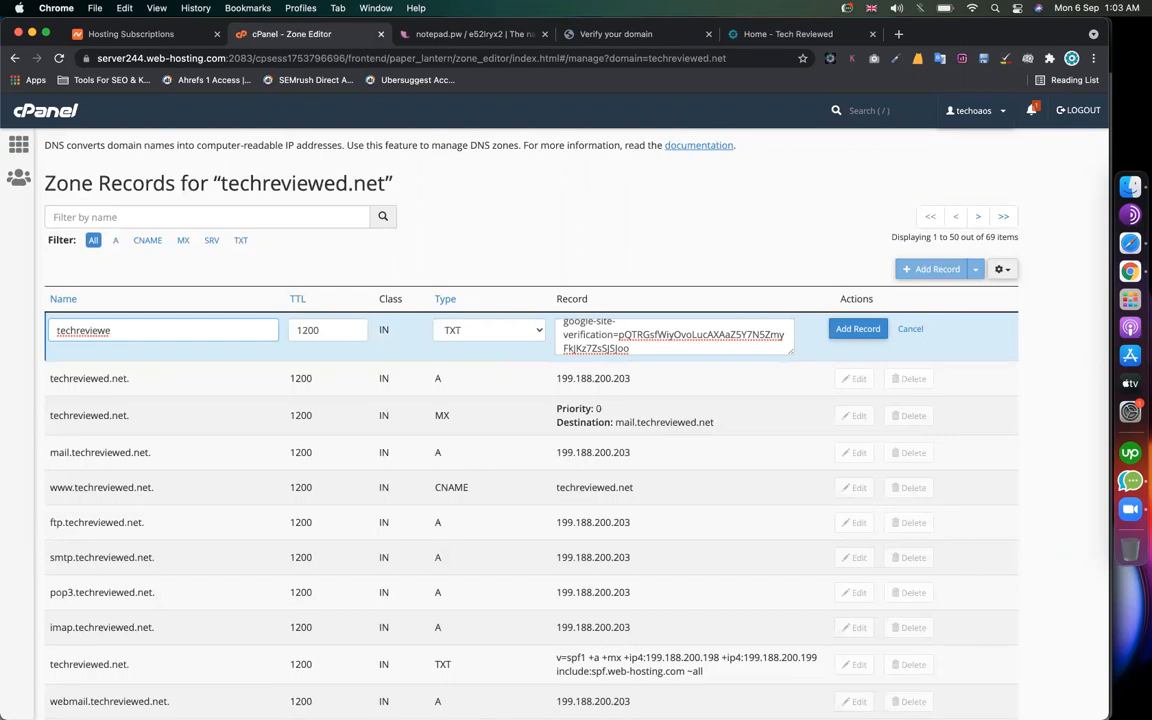
text(d)
click(154, 348)
click(460, 331)
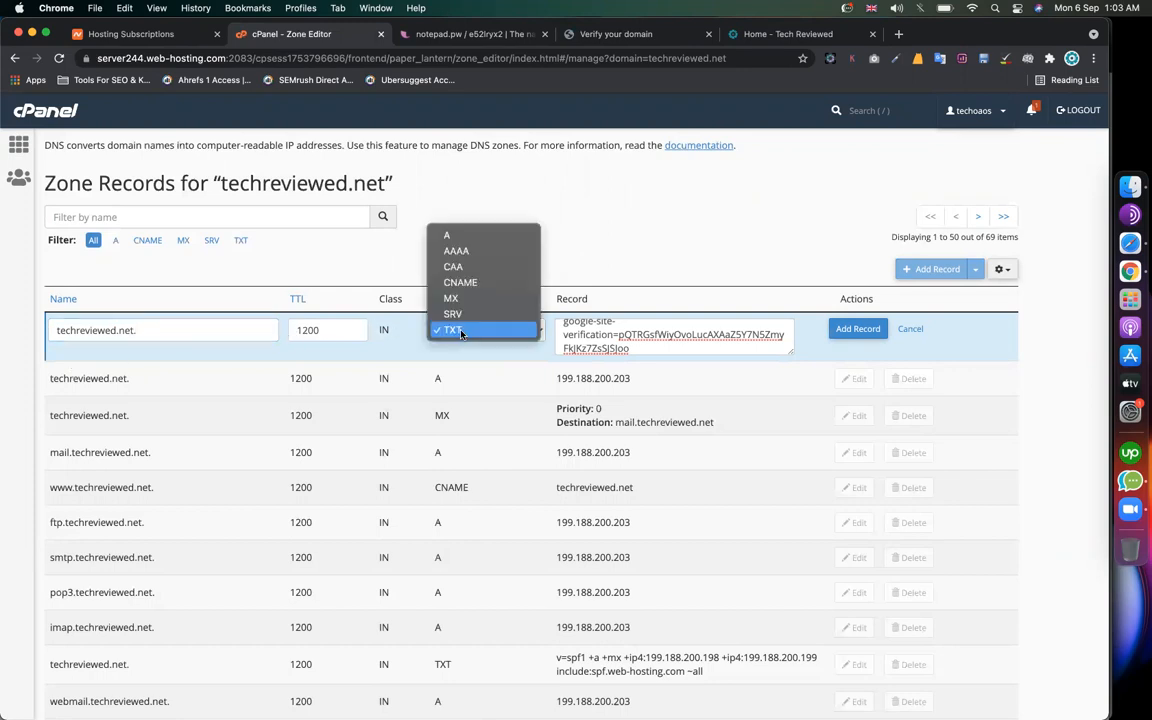
click(672, 240)
scroll(647, 341, up, 1)
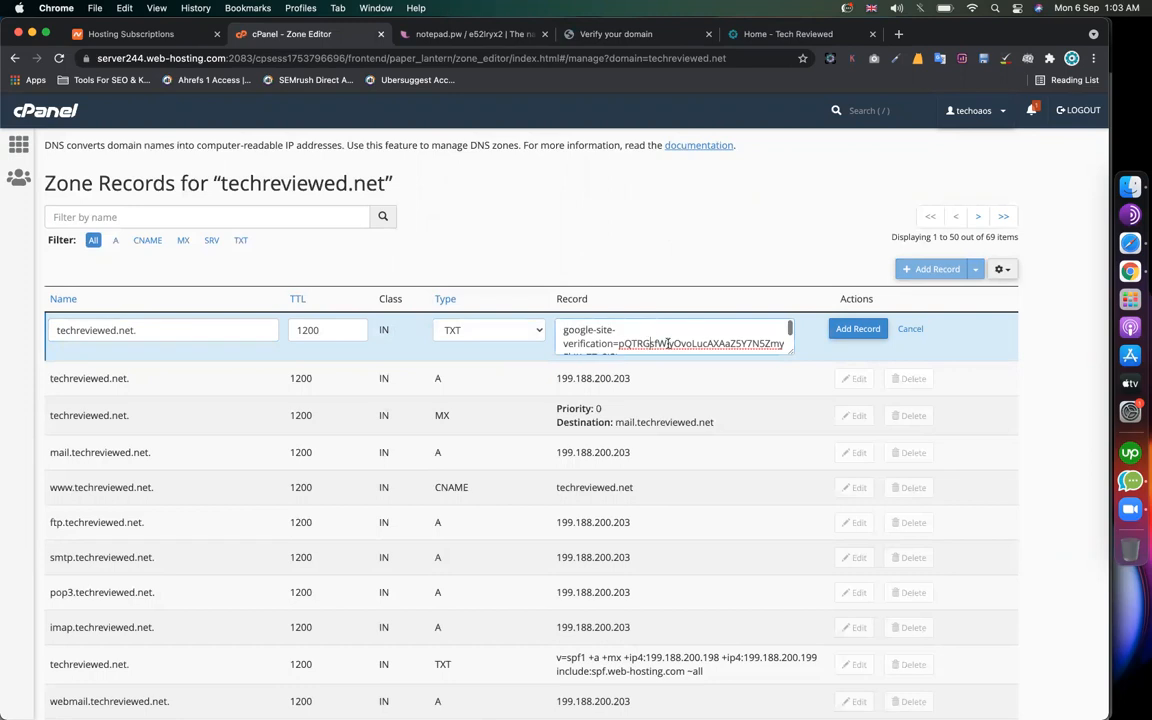
scroll(668, 343, down, 1)
click(858, 329)
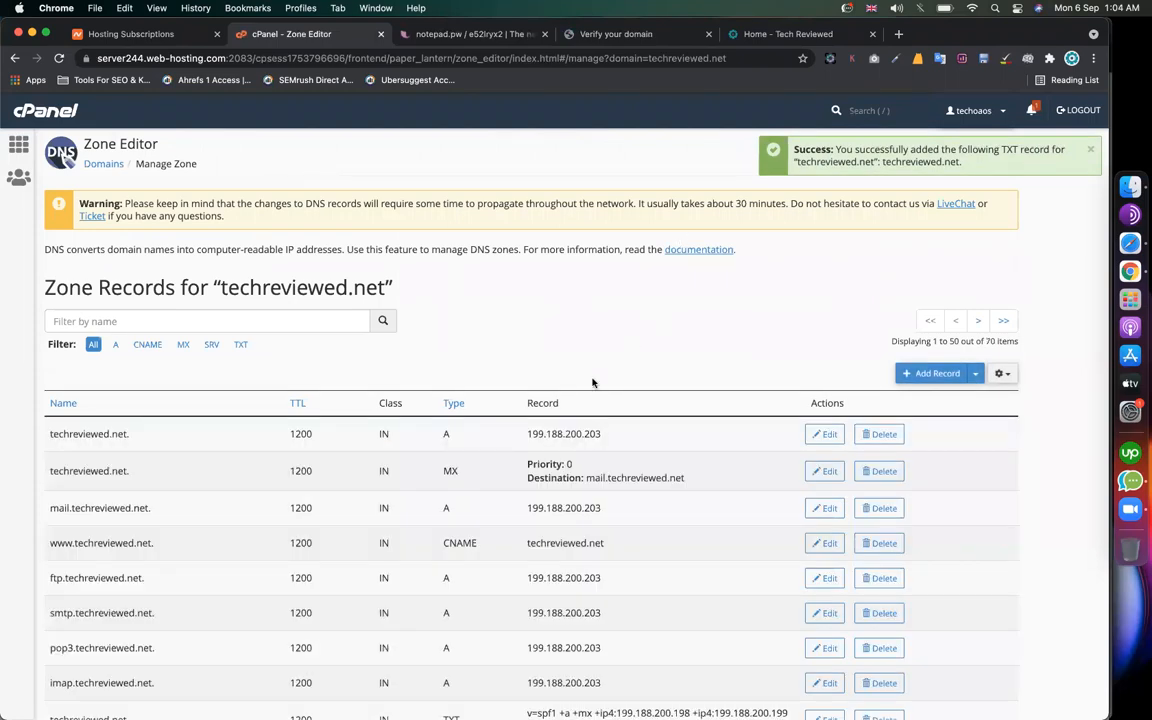
Step: Verify techreviewed.net from Google's domain verification page and highlight the verified confirmation
click(640, 35)
scroll(884, 440, down, 2)
scroll(884, 440, down, 10)
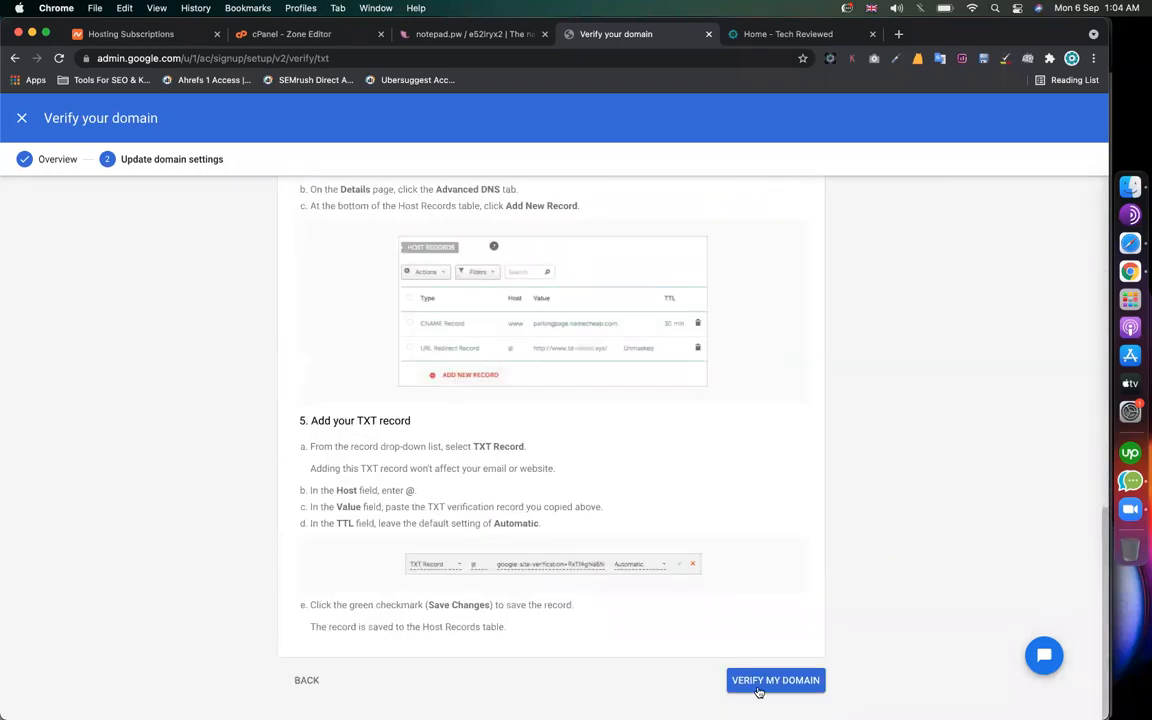
click(758, 690)
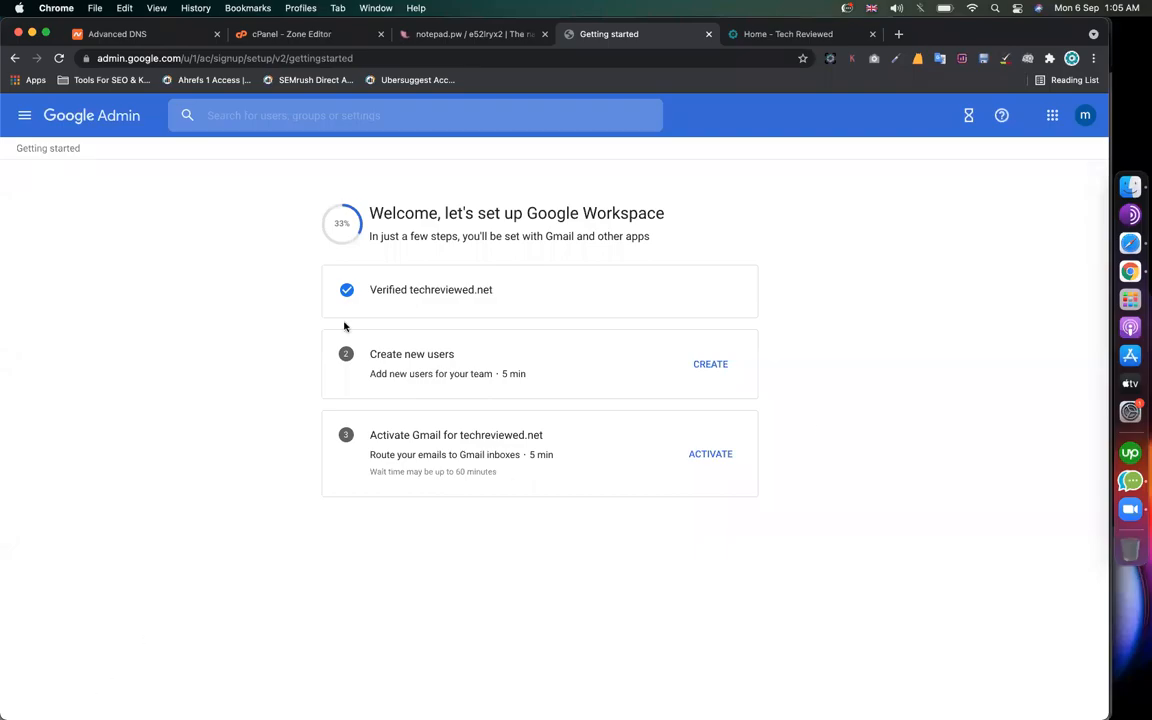
drag(378, 290, 913, 350)
Step: Begin creating users for techreviewed.net and continue past the alias example to the add users step
click(966, 368)
click(711, 366)
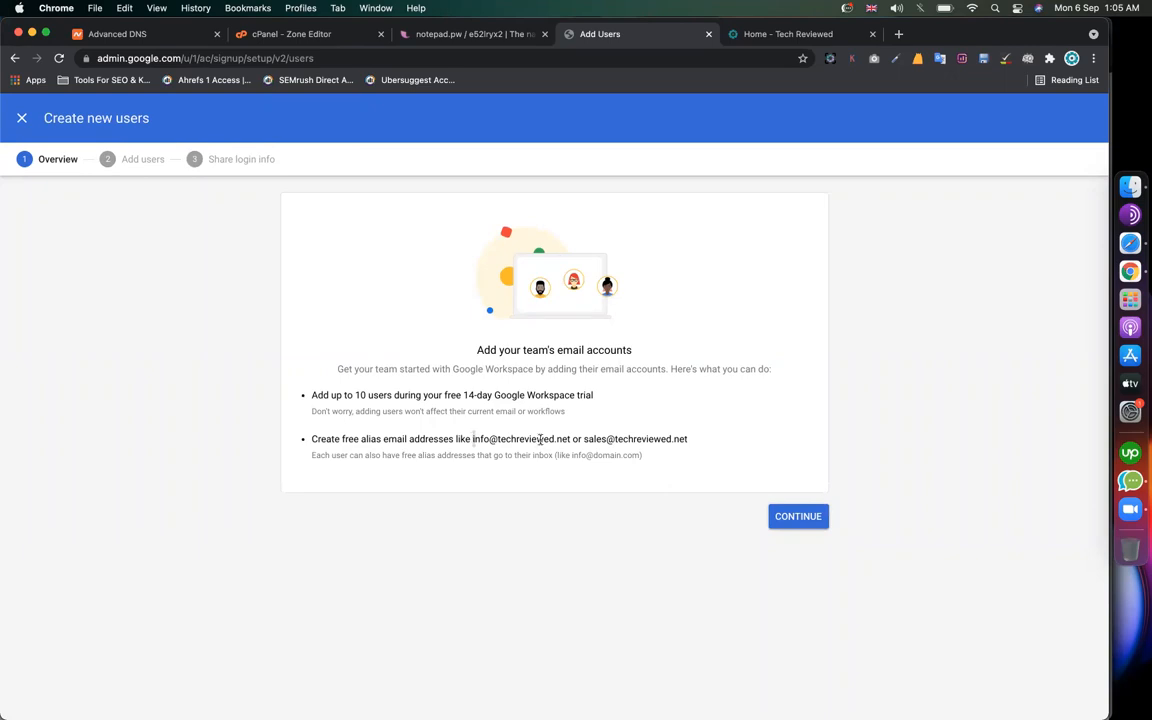
drag(472, 440, 567, 440)
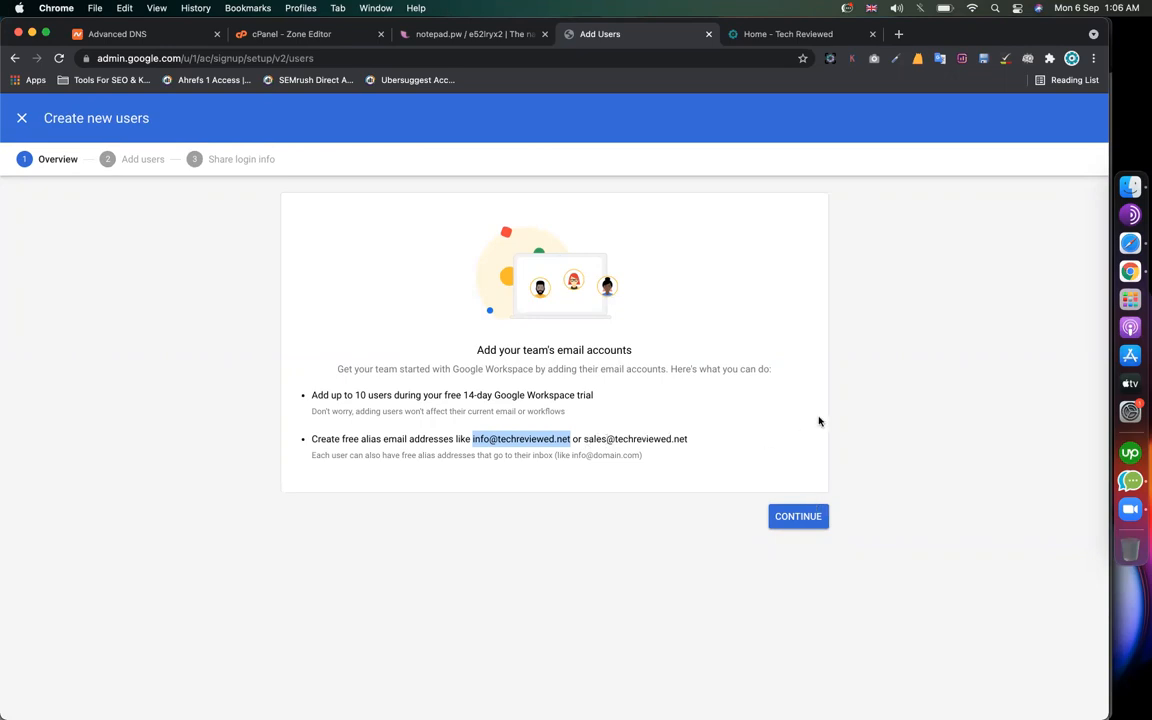
click(811, 526)
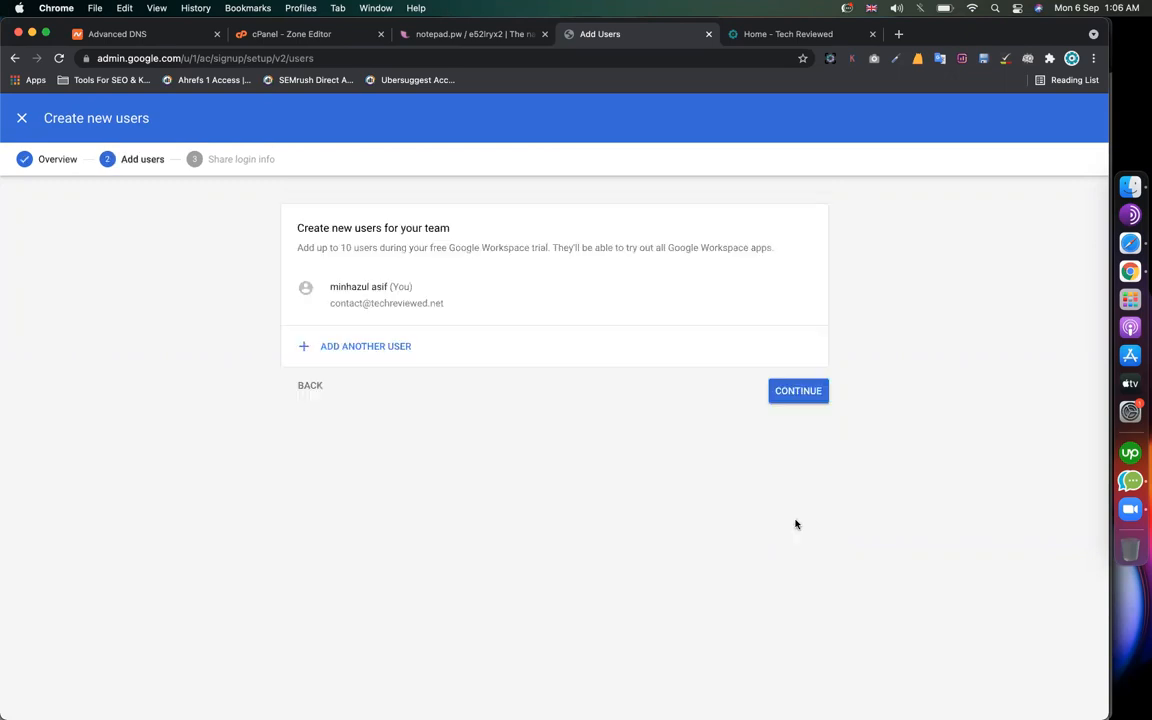
Step: Add a sales user with first name, last name and e-mail username, then complete the step
click(347, 345)
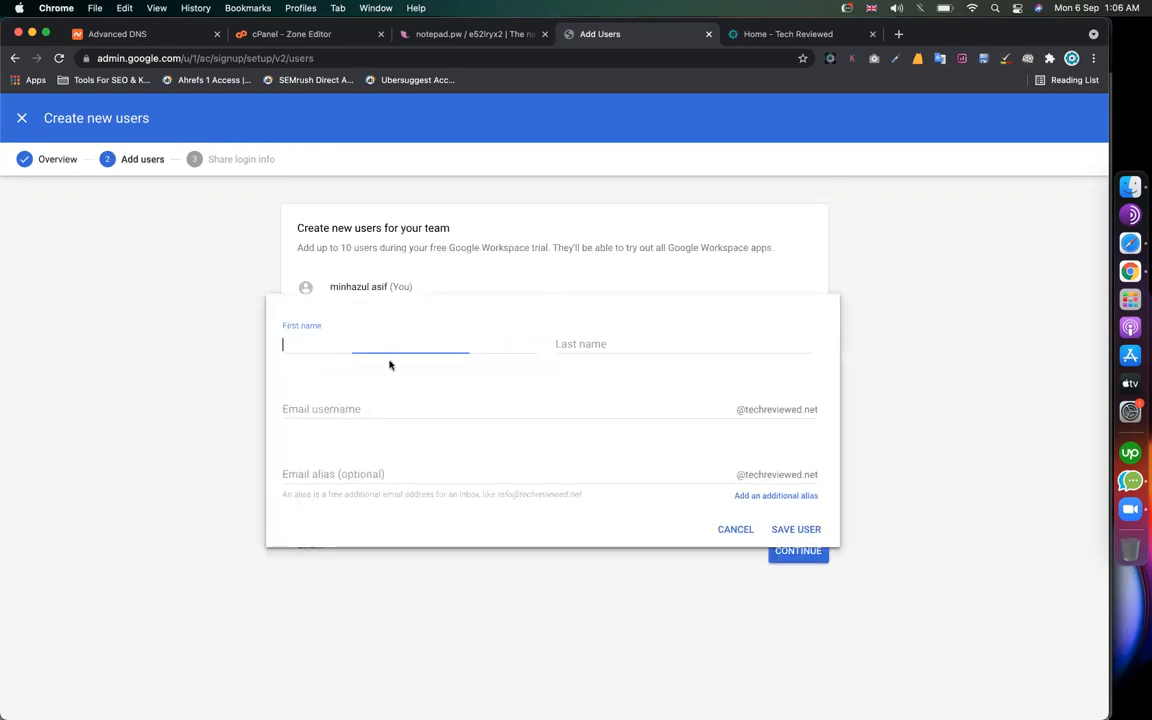
click(347, 343)
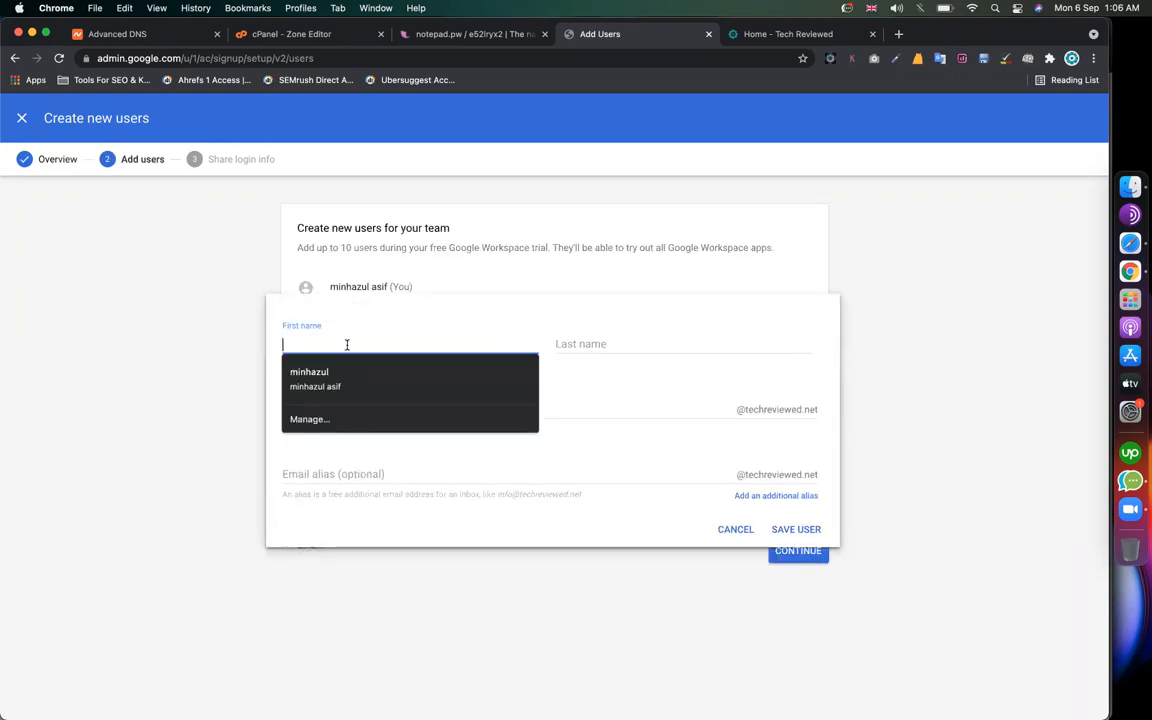
text(ab)
click(587, 346)
text(robin)
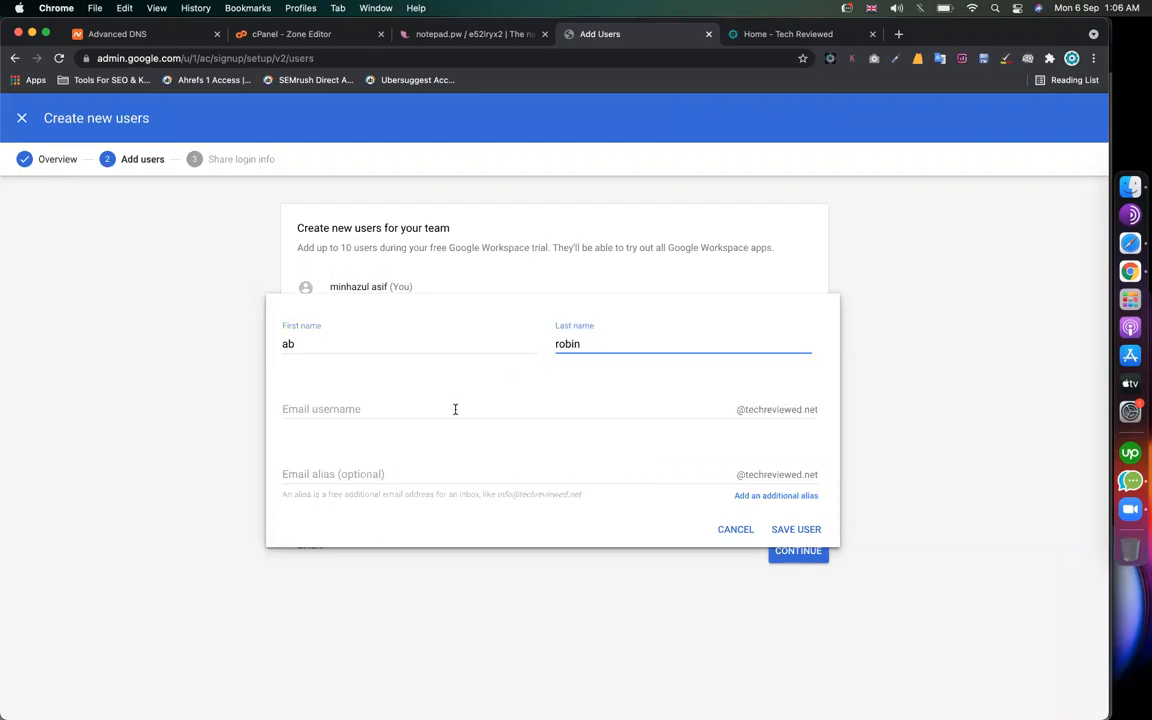
click(455, 409)
click(761, 428)
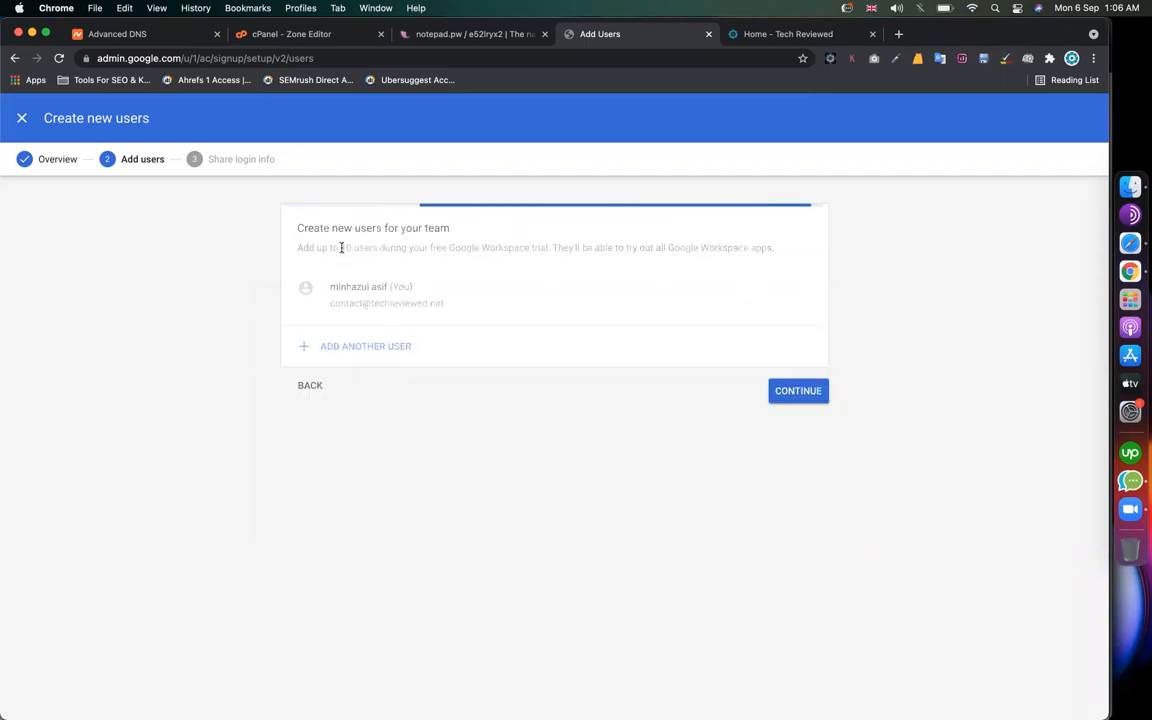
drag(342, 248, 411, 248)
click(786, 393)
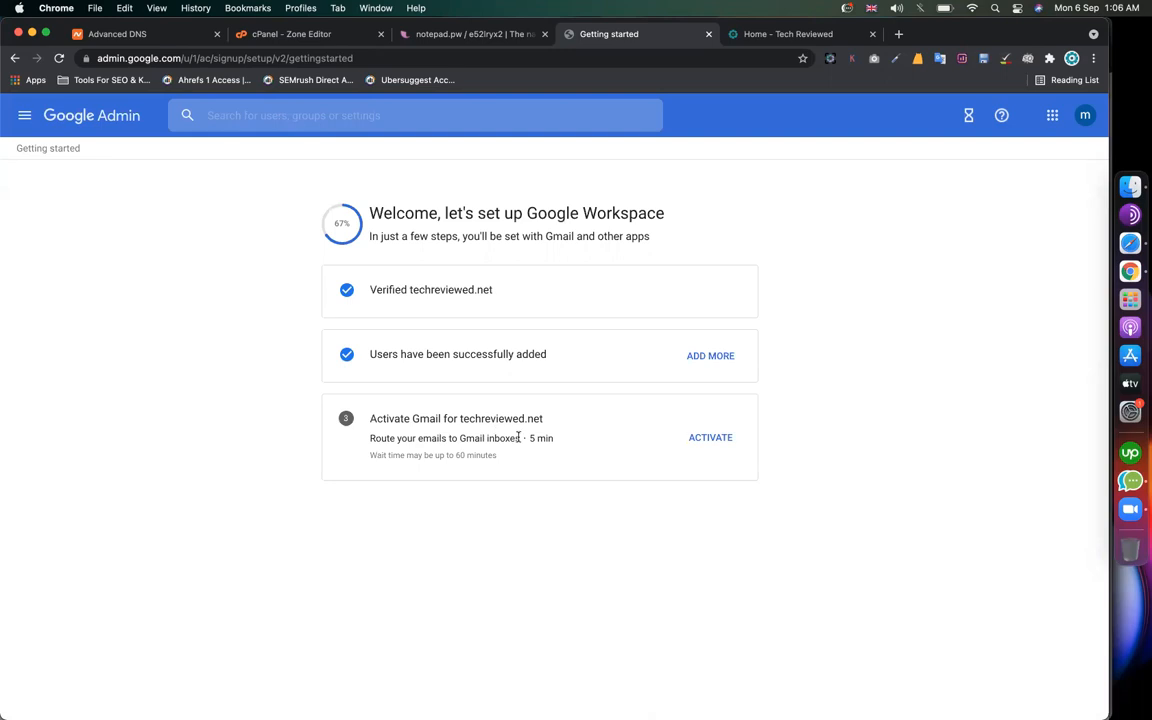
Step: Start Gmail activation, tick both readiness confirmations, and continue to the MX routing instructions
click(716, 440)
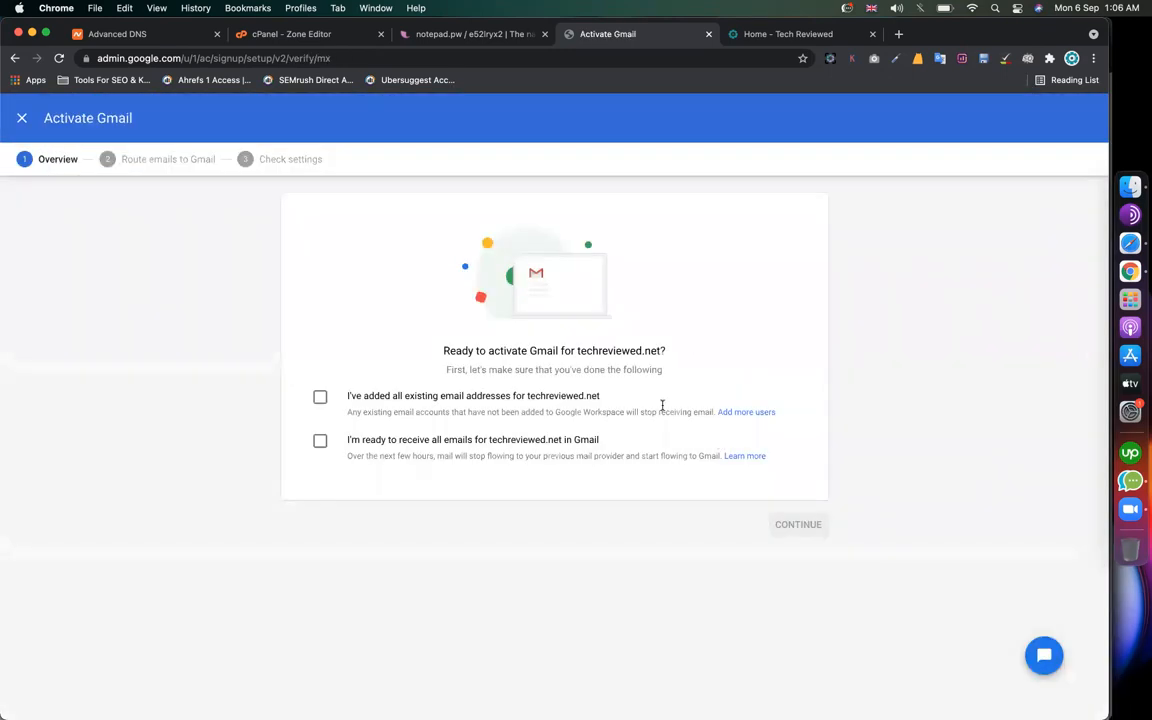
click(320, 398)
click(320, 443)
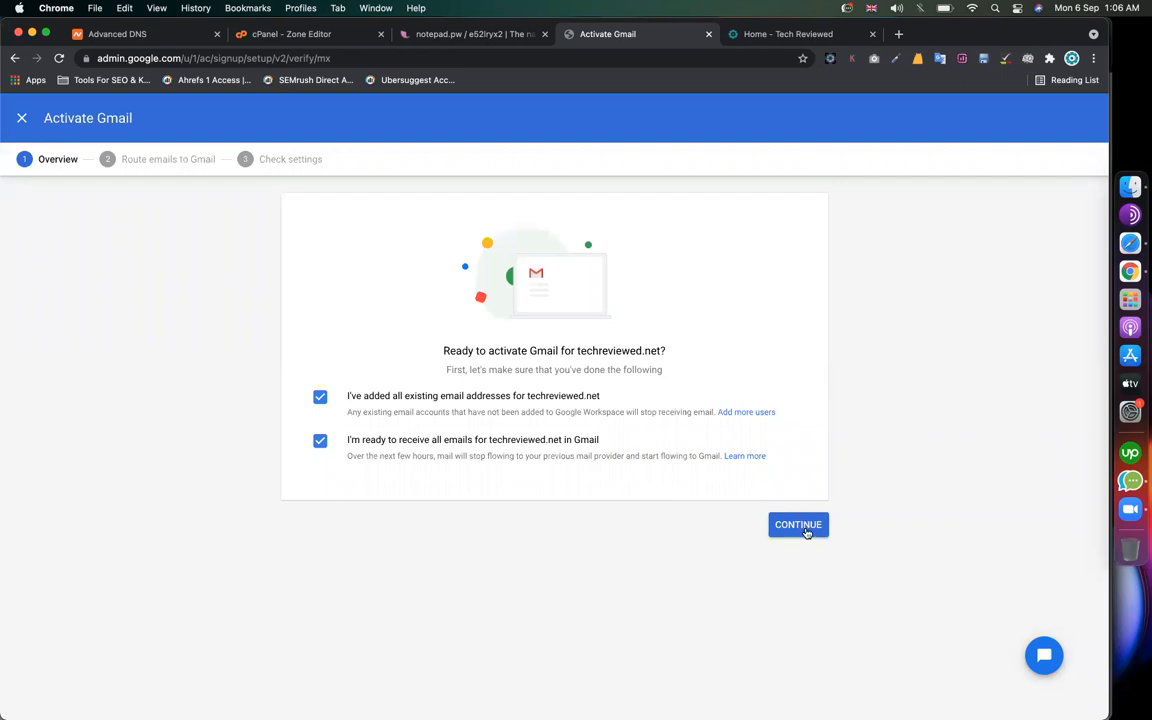
click(804, 528)
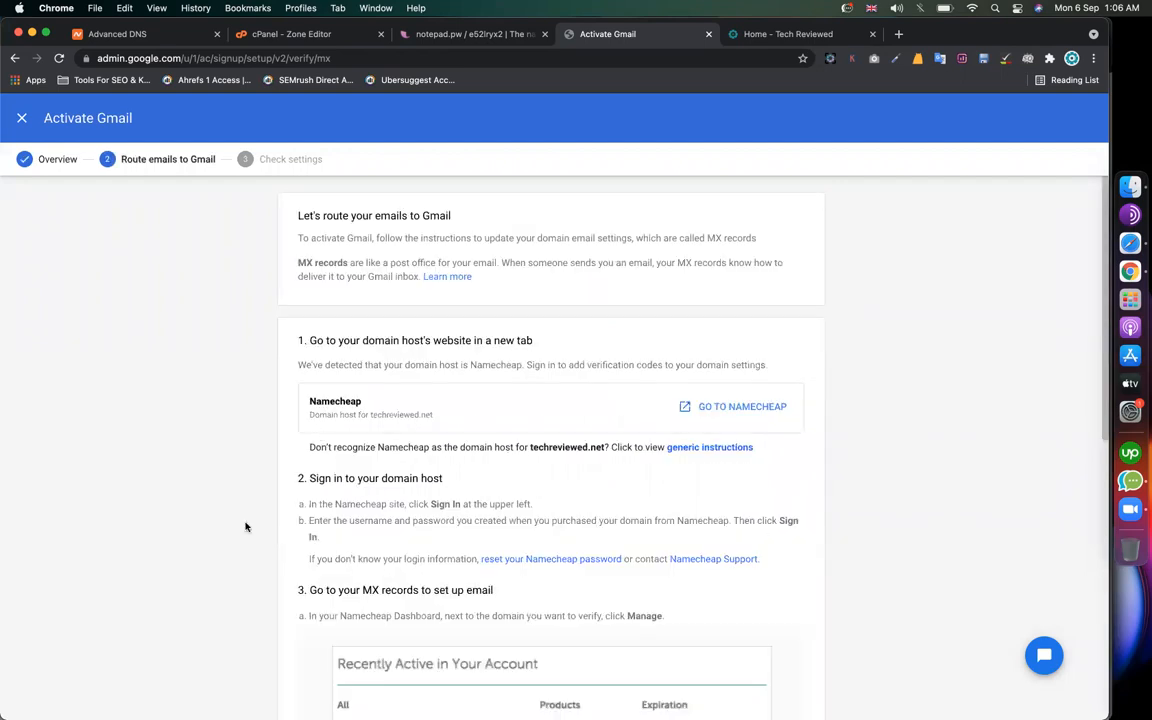
Step: Read the MX routing sign-in steps, then switch to Namecheap's Advanced DNS page
scroll(246, 527, down, 3)
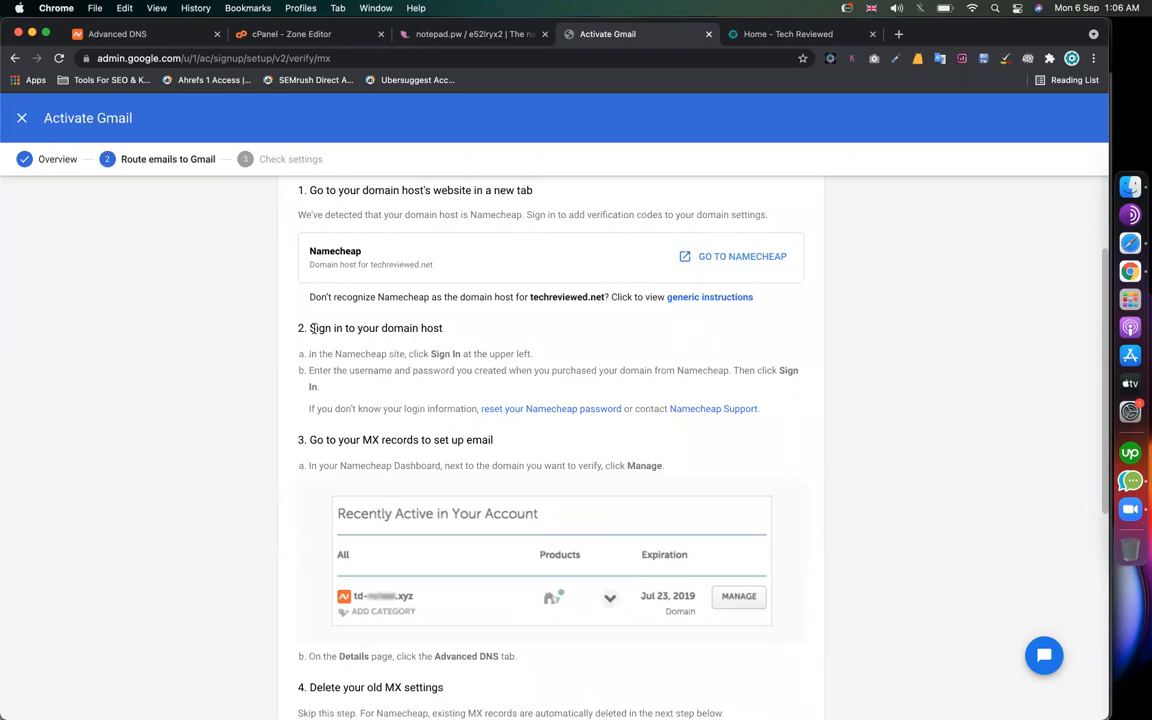
drag(311, 328, 428, 329)
double_click(391, 335)
click(412, 335)
click(165, 34)
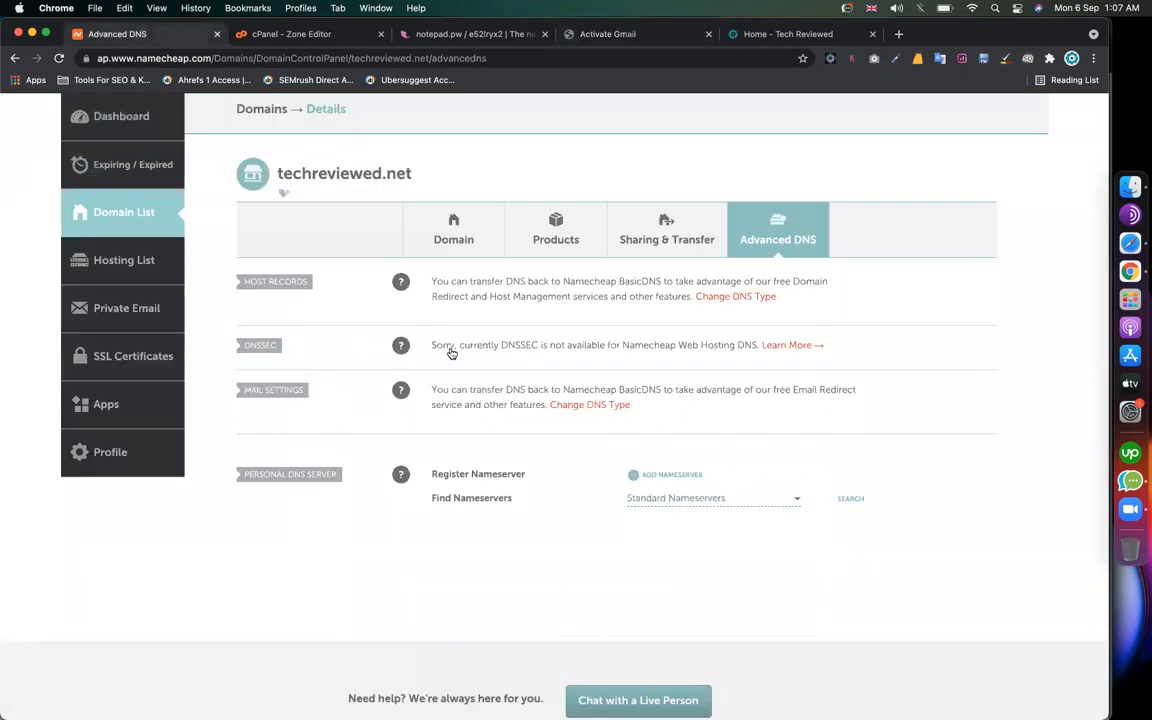
Step: Look over techreviewed.net's Namecheap domain details, then return to the Activate Gmail instructions
click(609, 406)
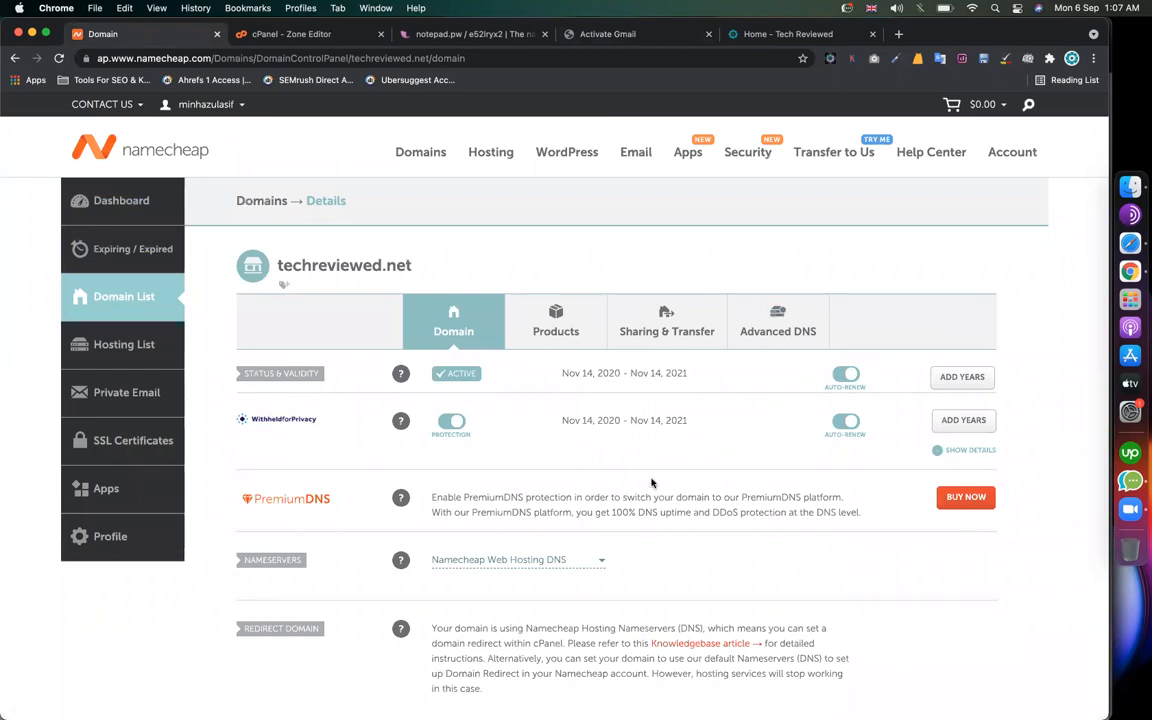
scroll(588, 432, down, 5)
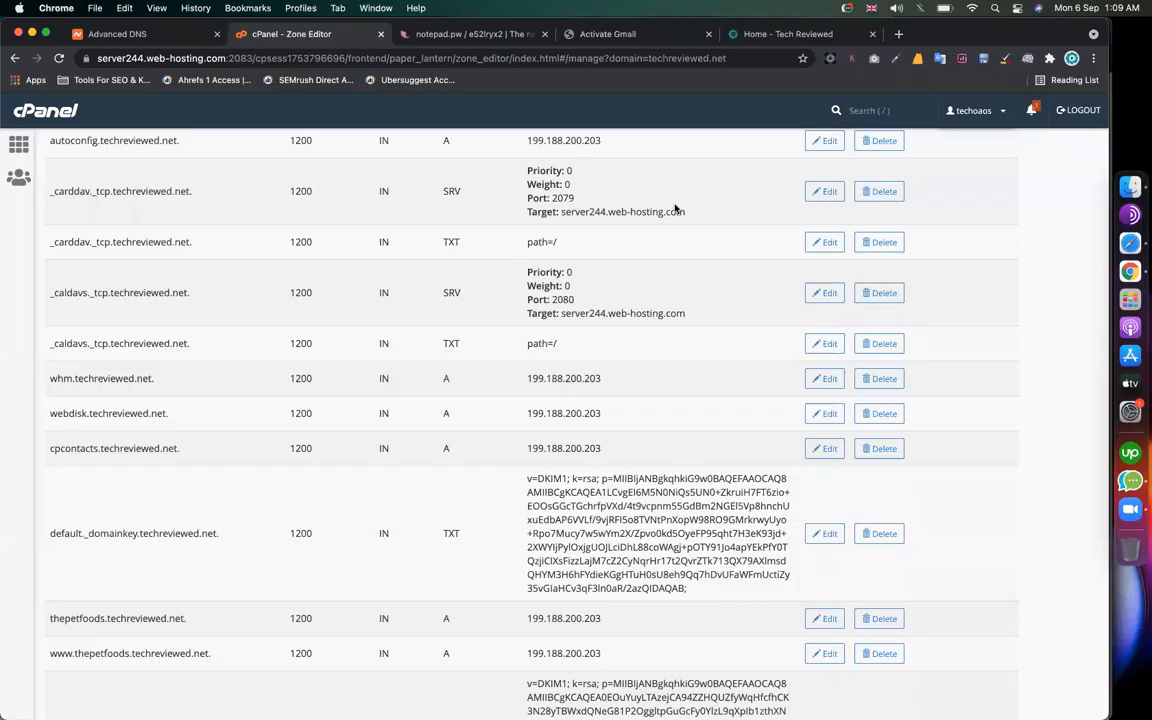
click(632, 33)
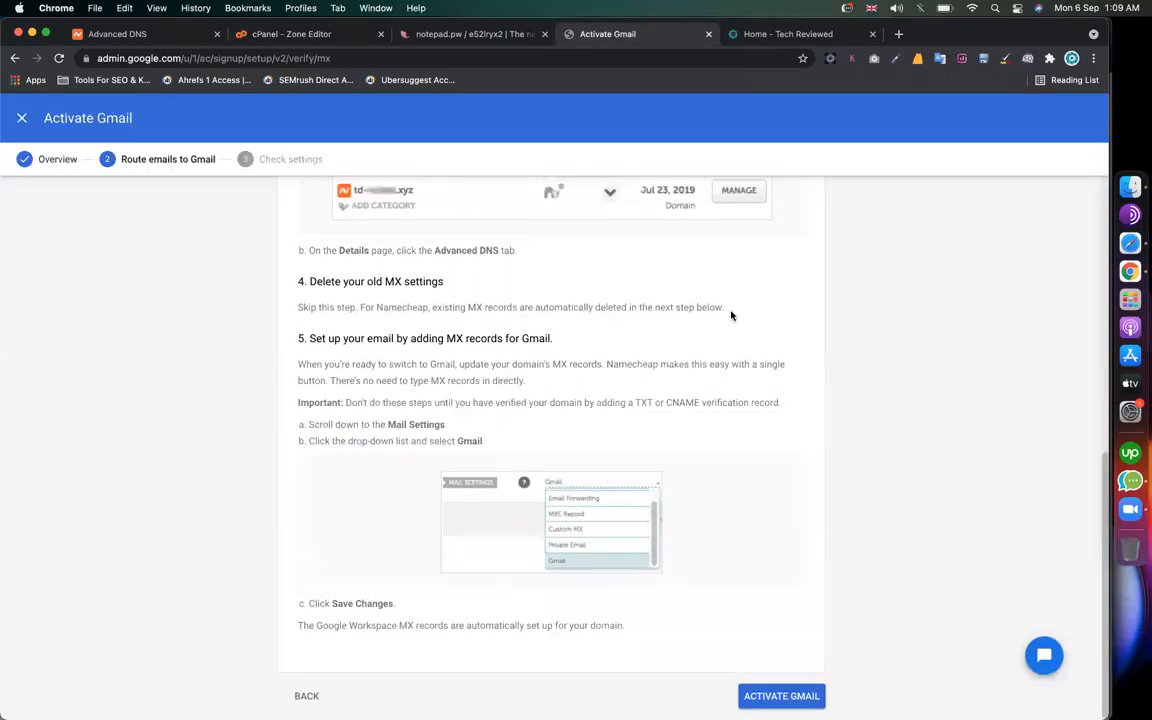
Step: Read through the Route emails to Gmail steps, marking the step 1 heading
scroll(540, 398, up, 5)
scroll(452, 510, up, 3)
scroll(450, 515, down, 5)
scroll(450, 517, down, 3)
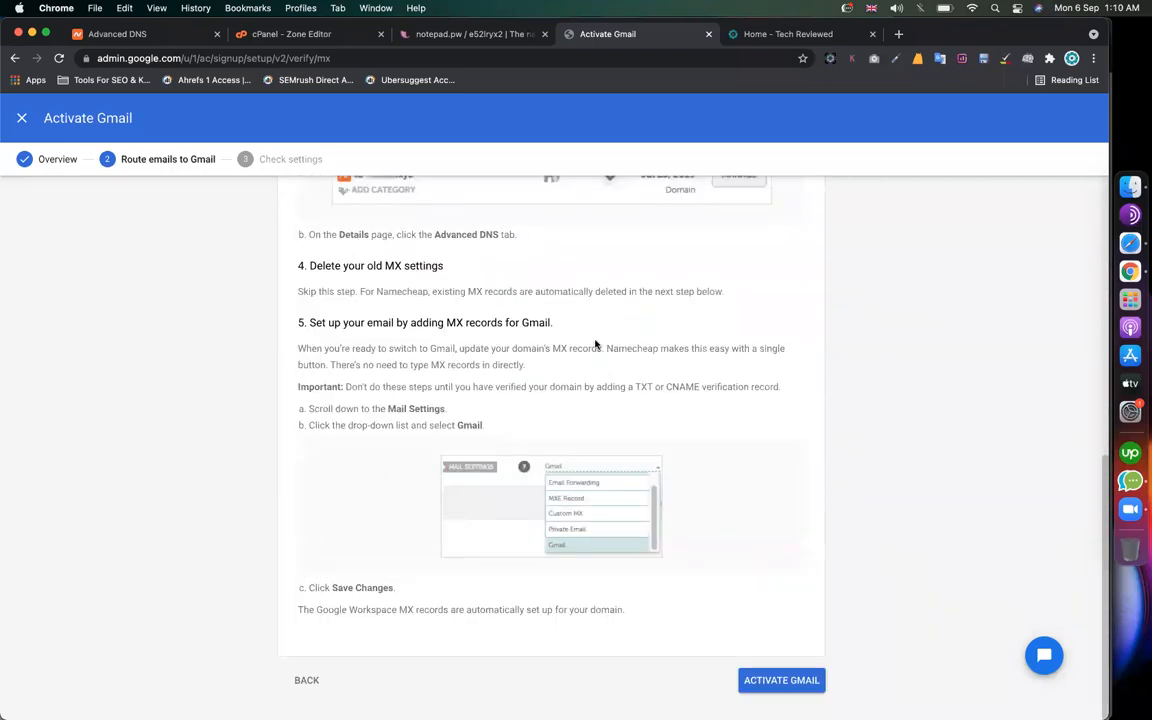
scroll(595, 344, up, 1)
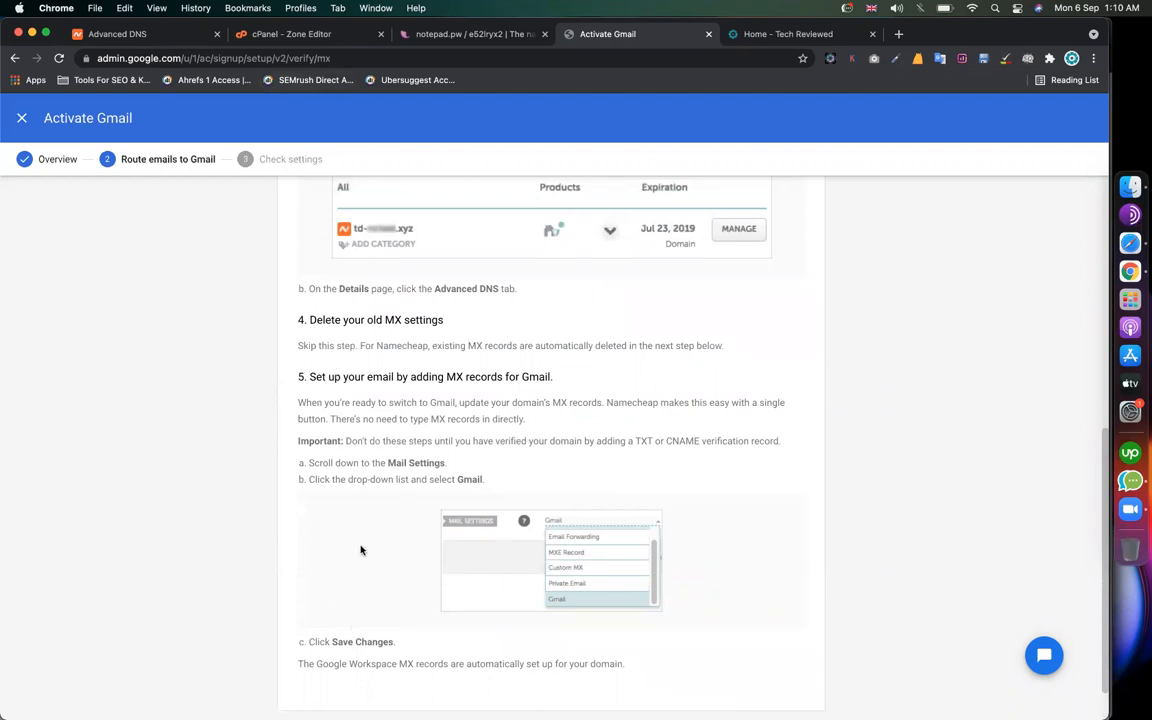
scroll(458, 441, up, 10)
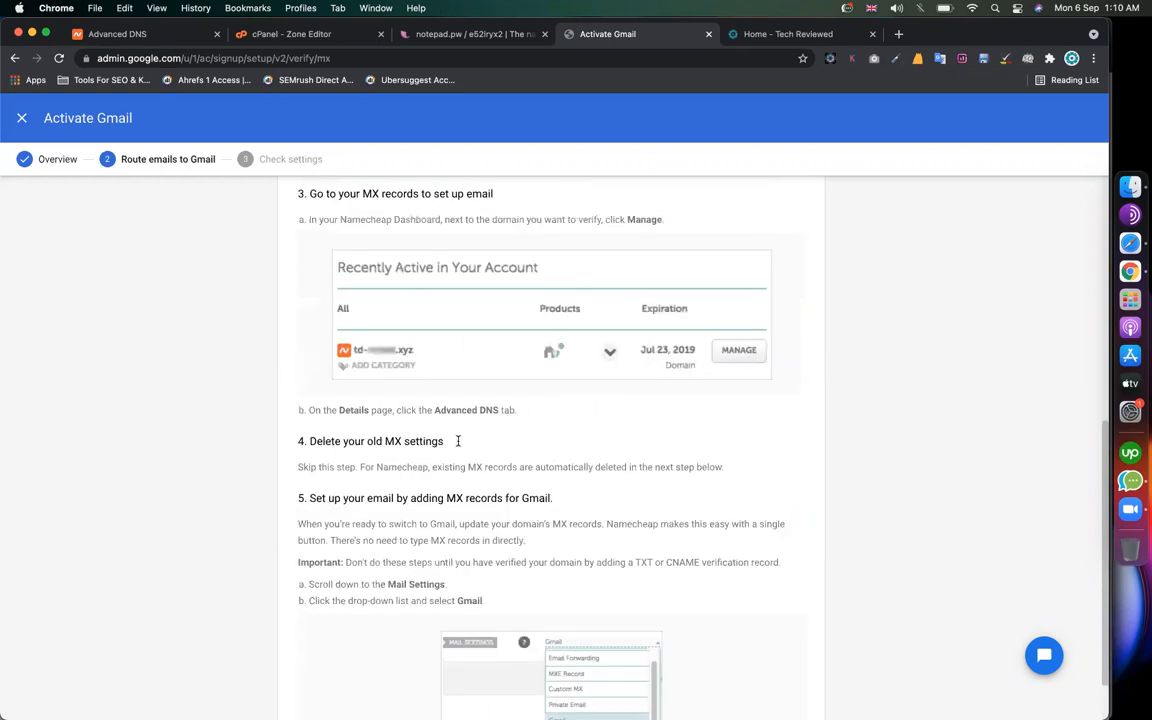
scroll(388, 535, down, 3)
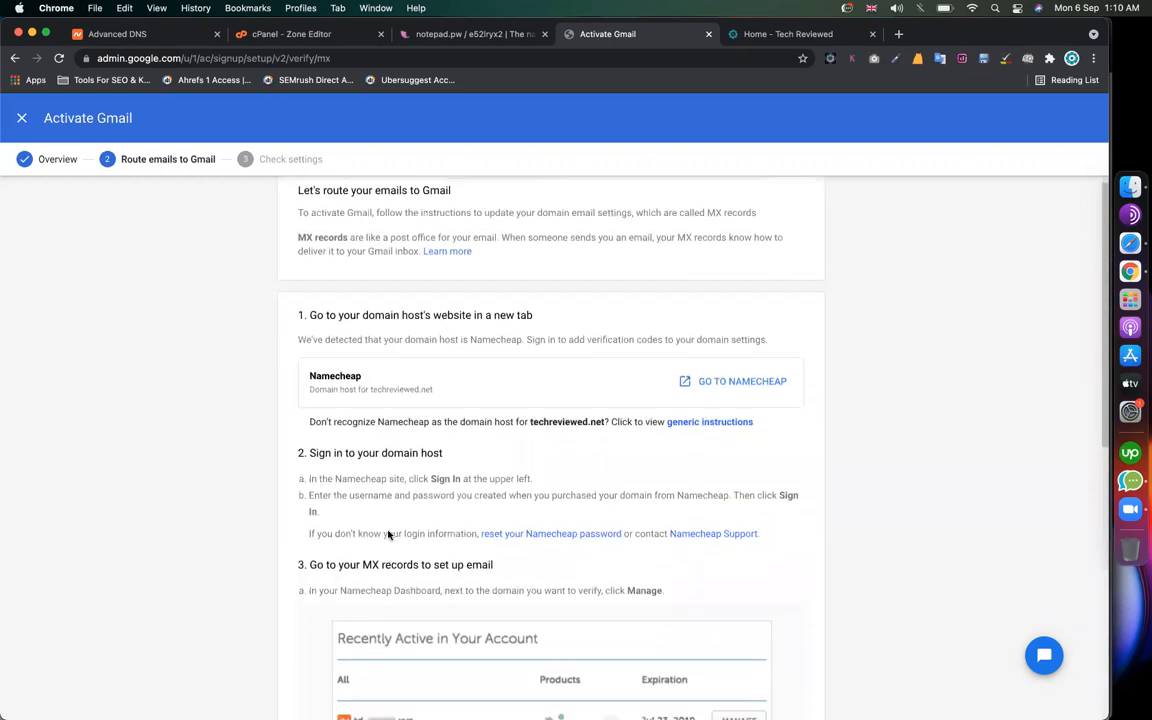
scroll(379, 393, up, 1)
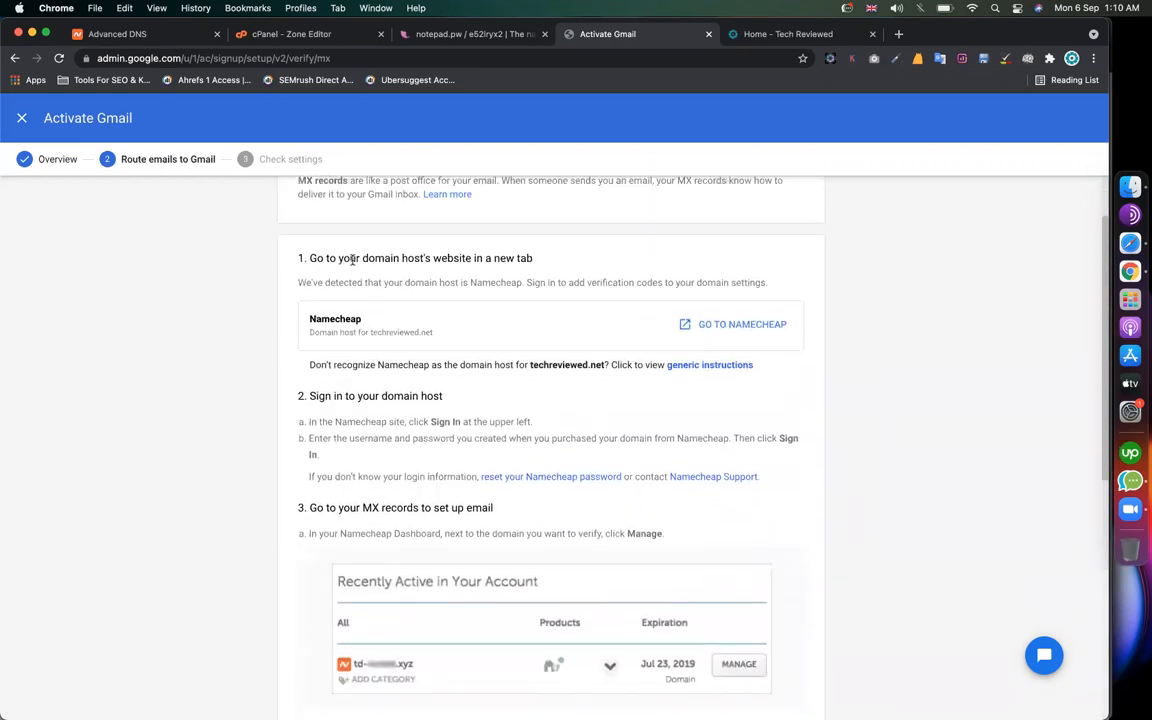
drag(350, 259, 488, 260)
scroll(414, 394, down, 3)
drag(357, 396, 445, 382)
Step: Bring up techreviewed.net's zone records in cPanel and locate the MX row
click(325, 36)
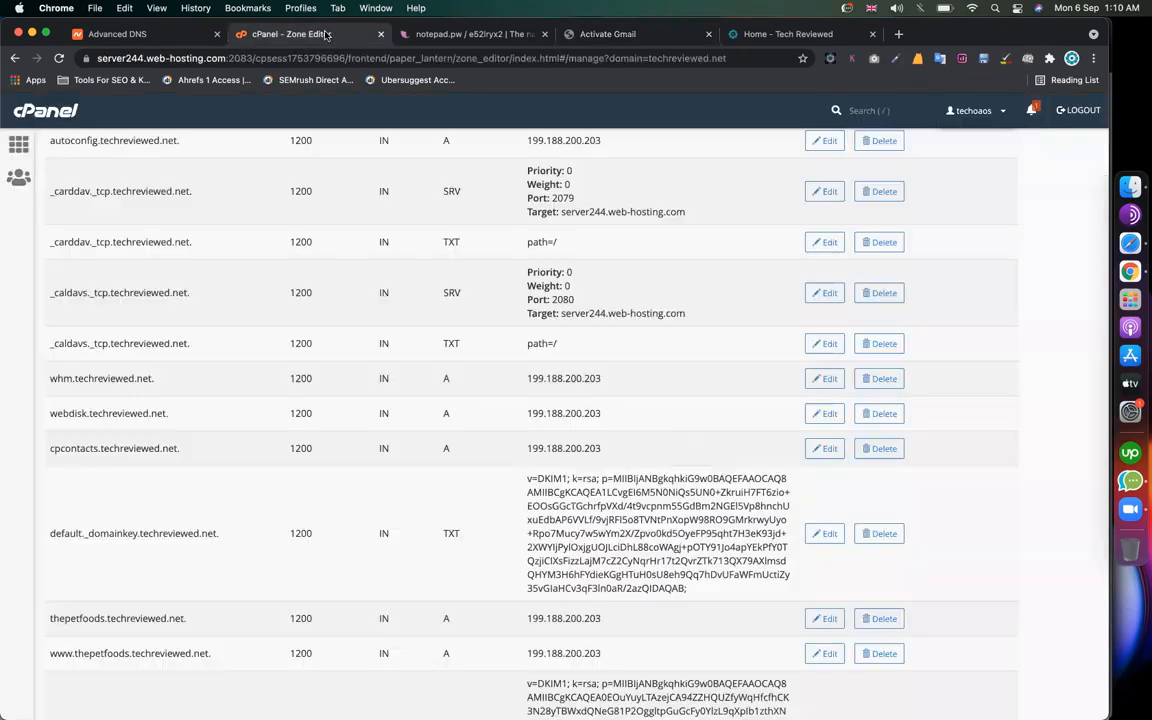
scroll(304, 335, up, 15)
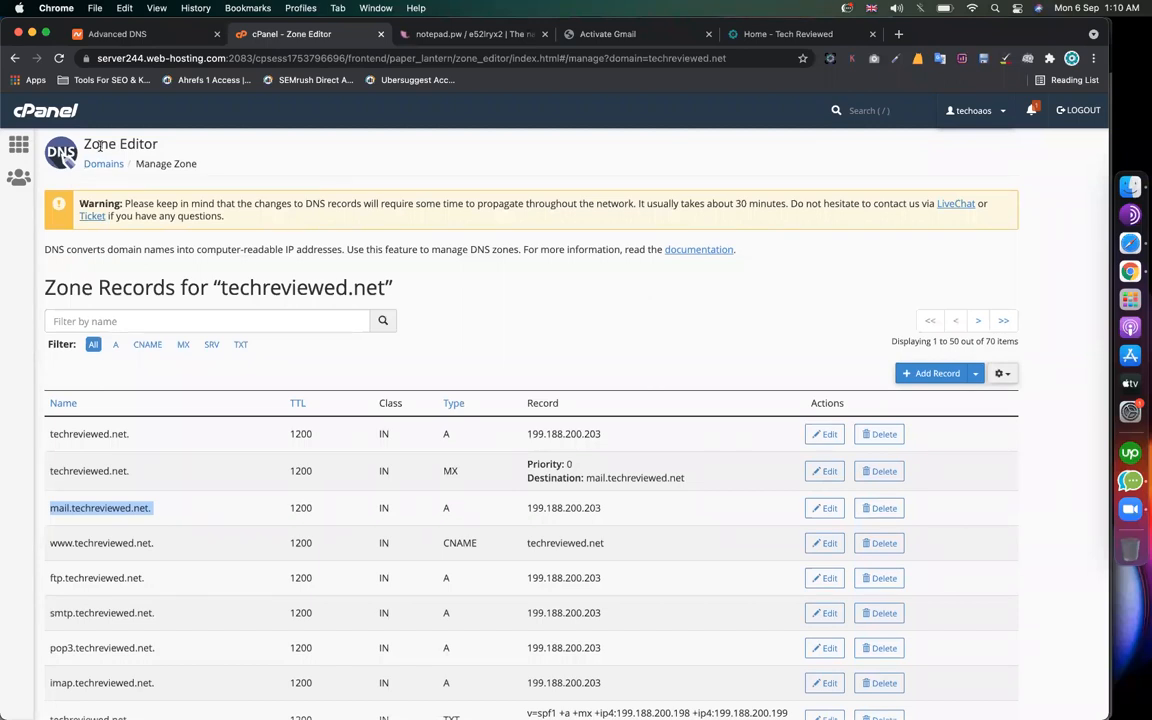
click(474, 259)
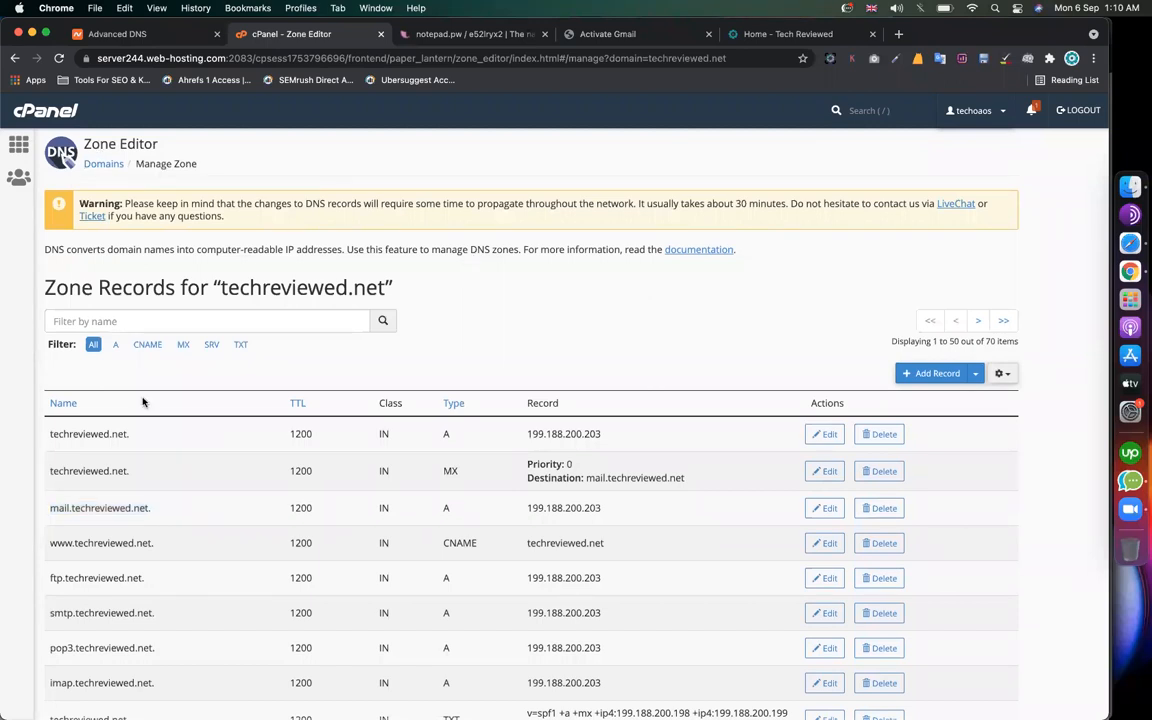
scroll(138, 425, down, 3)
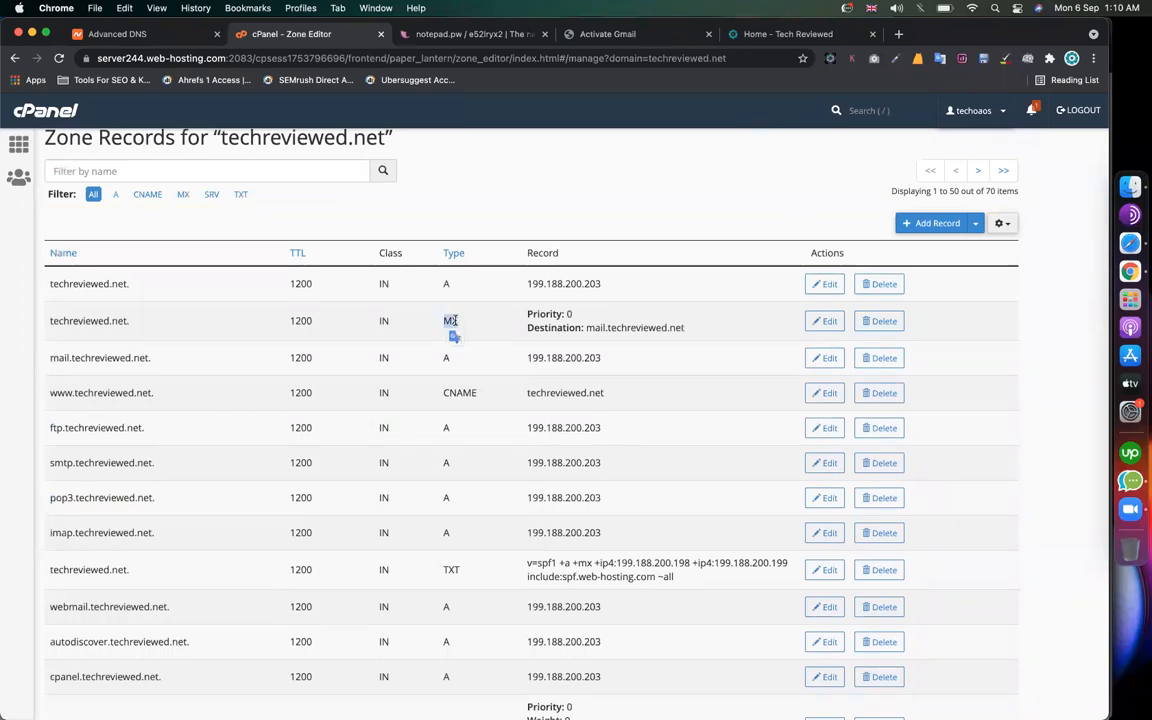
Step: Delete the MX record pointing to mail.techreviewed.net, leaving 69 zone records
click(872, 327)
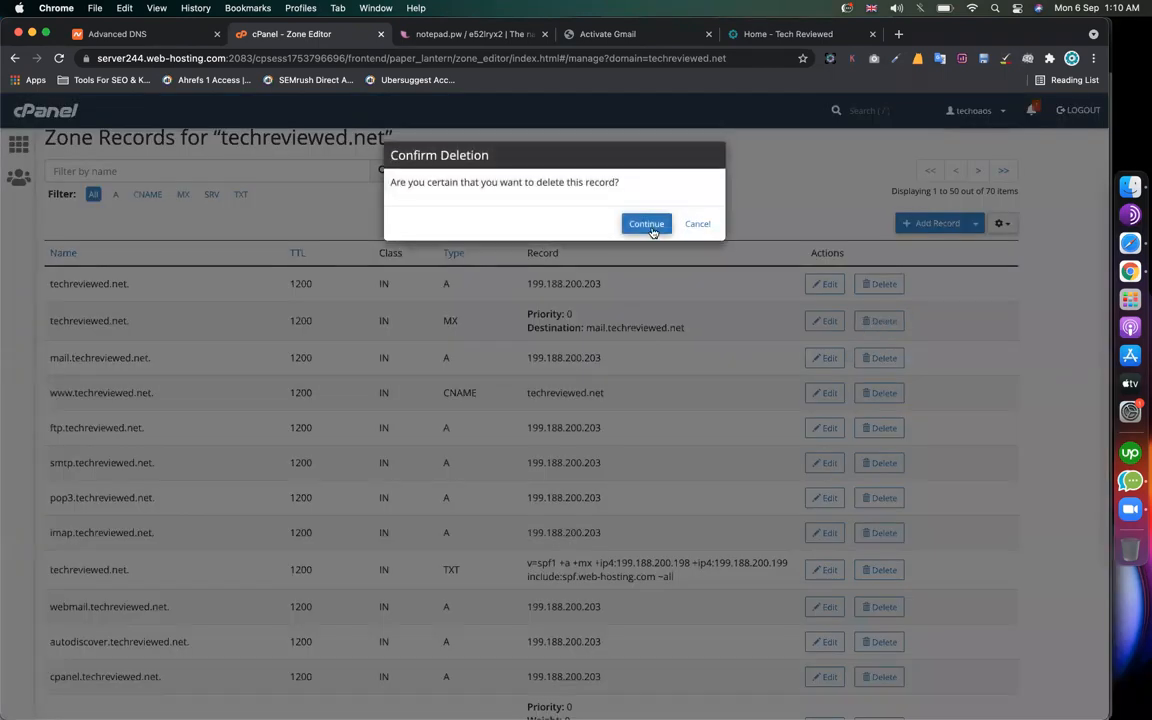
click(650, 226)
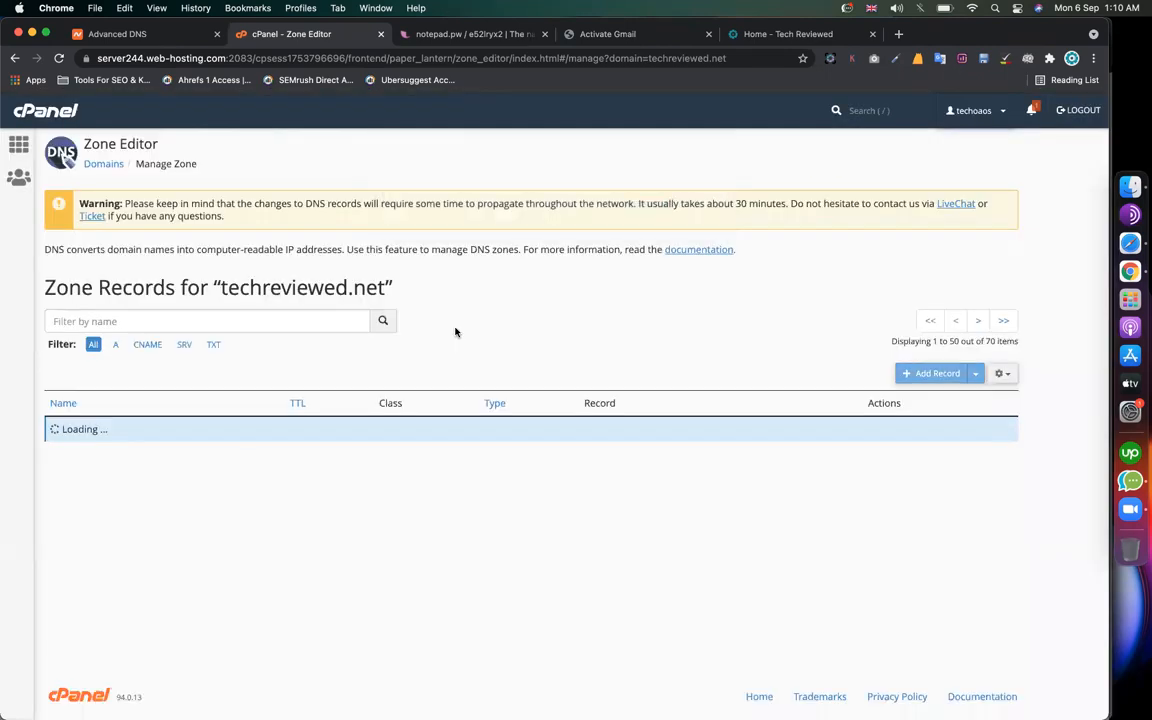
scroll(573, 390, down, 5)
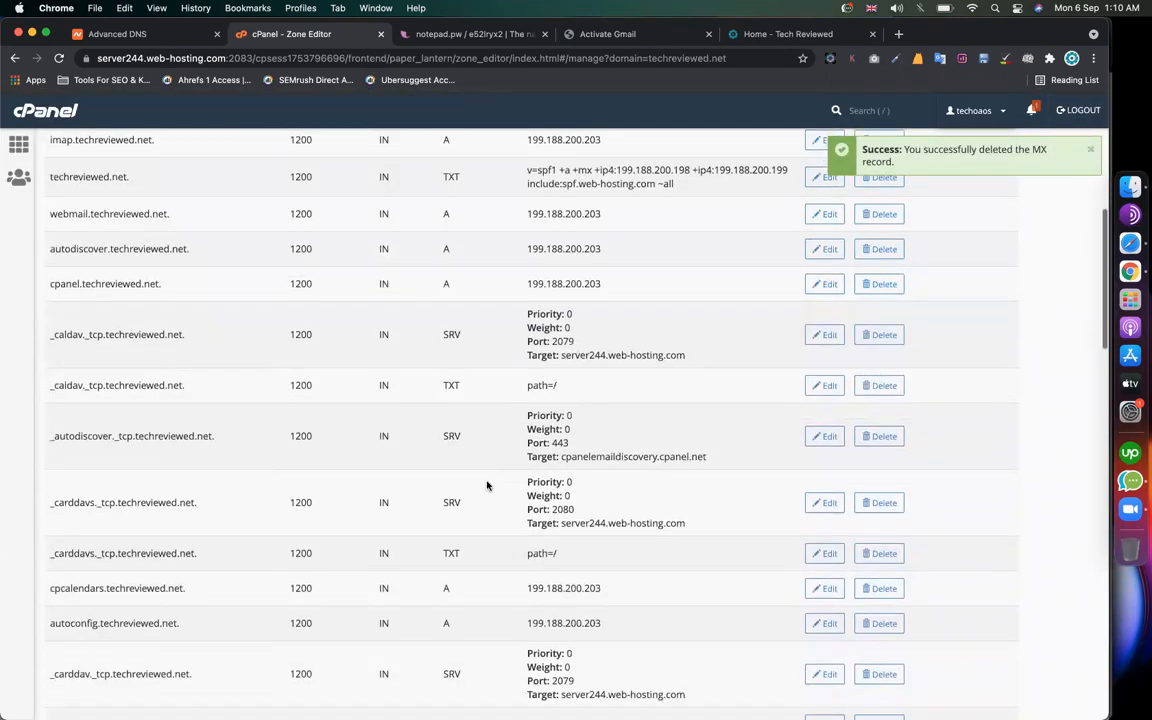
scroll(487, 486, down, 15)
scroll(487, 486, down, 10)
scroll(421, 402, up, 20)
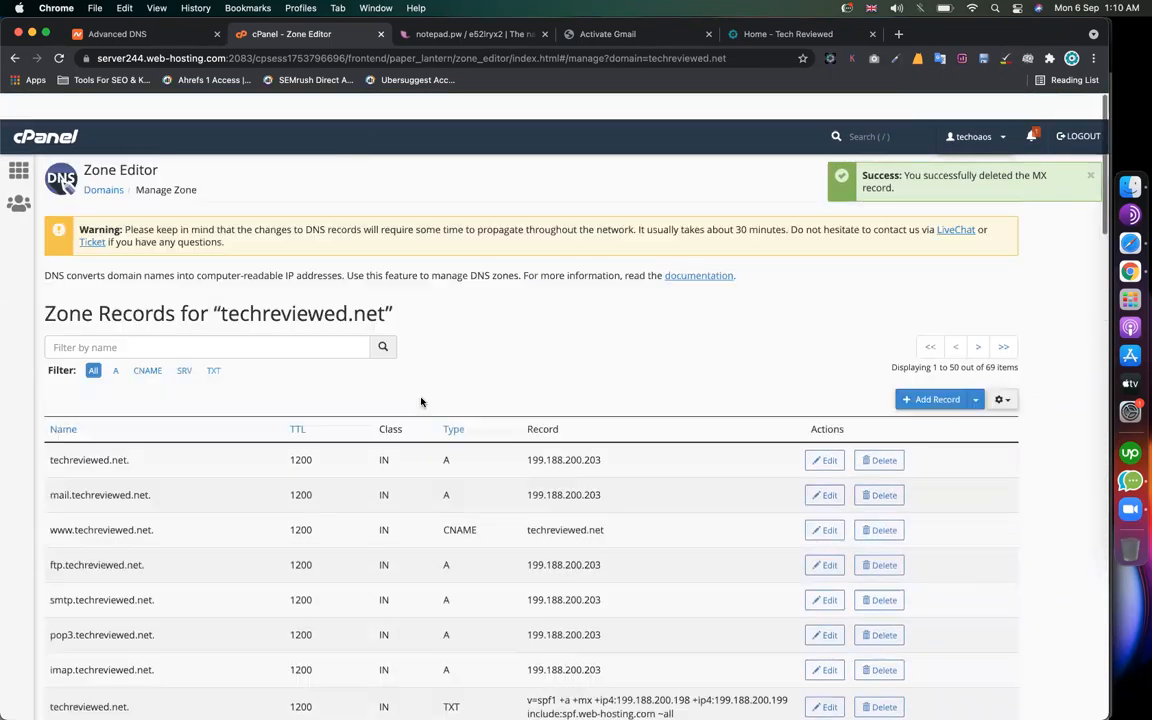
Step: Scroll past the step 5 MX instructions and activate Gmail to begin MX record checks
click(620, 40)
drag(339, 382, 463, 382)
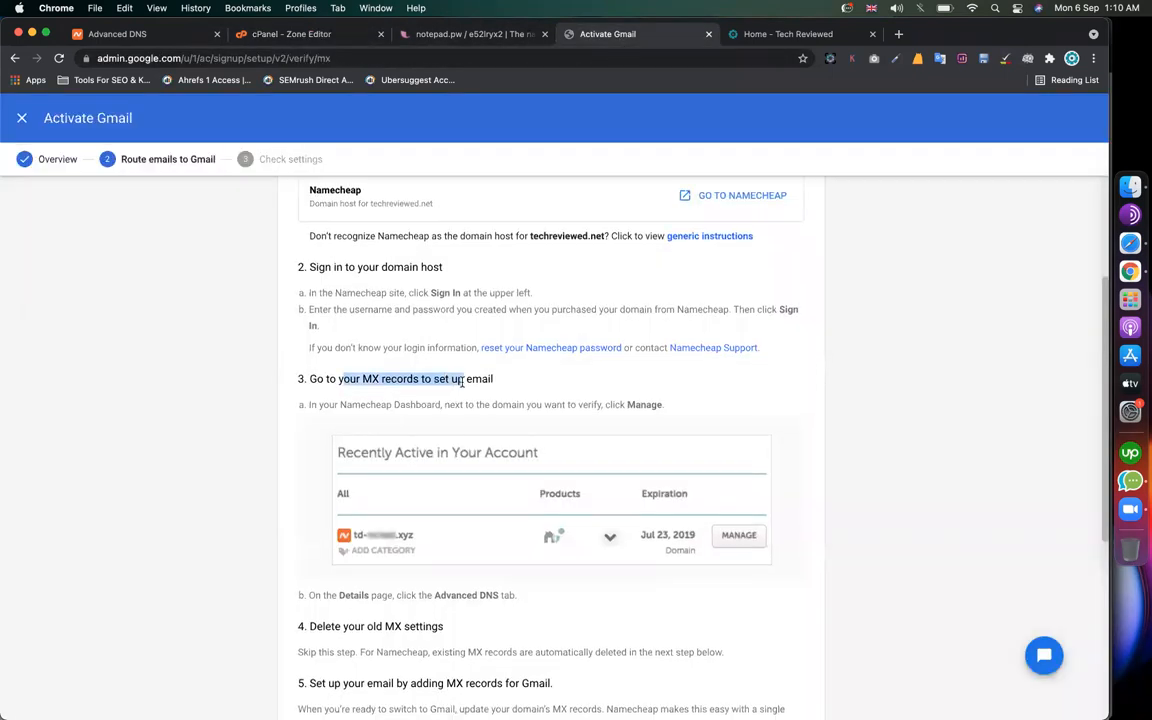
scroll(414, 383, down, 1)
scroll(416, 381, down, 5)
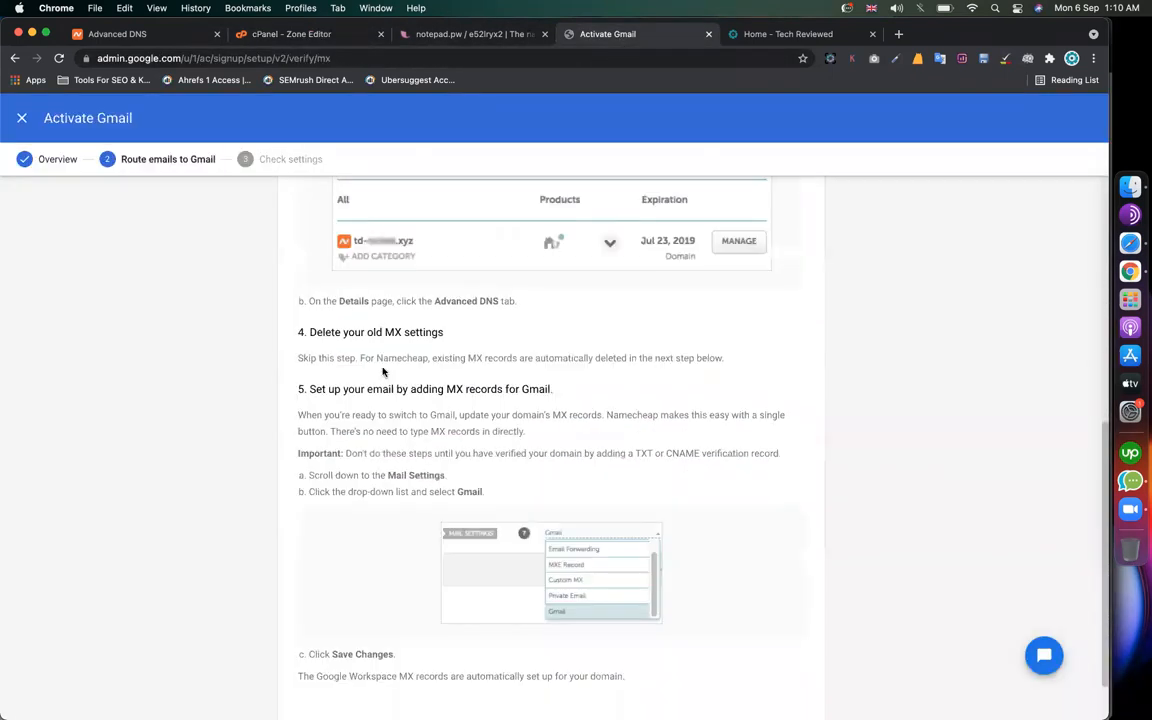
drag(436, 385, 443, 389)
scroll(632, 433, down, 1)
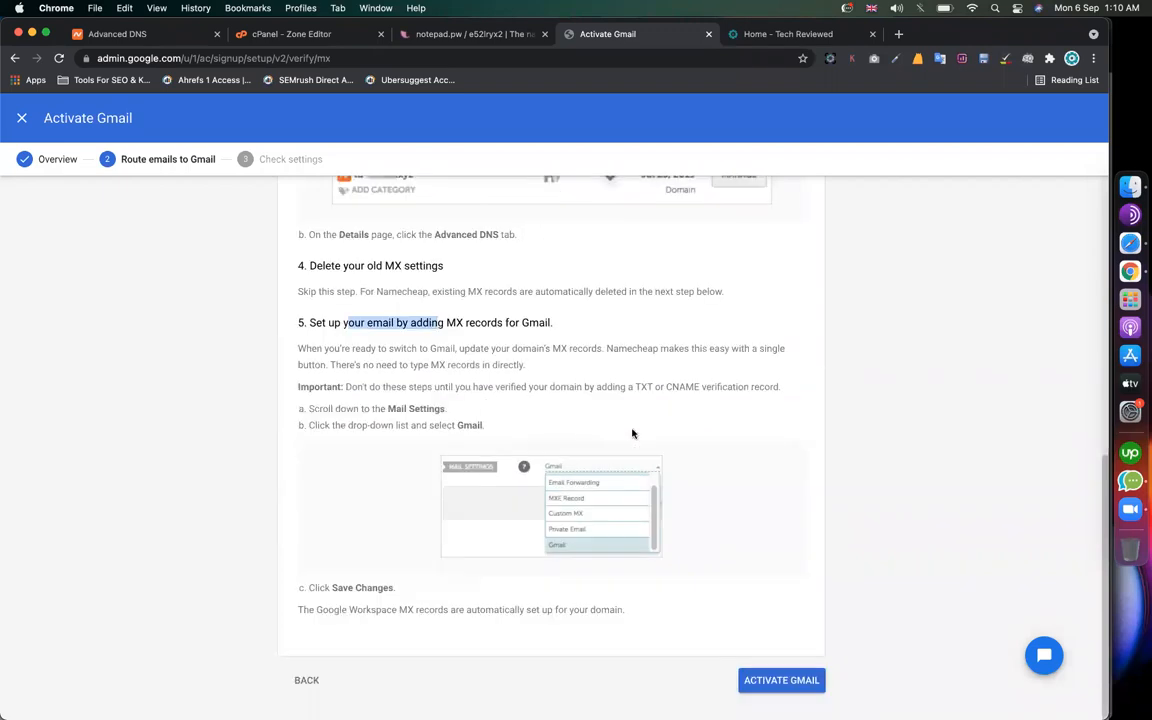
click(768, 679)
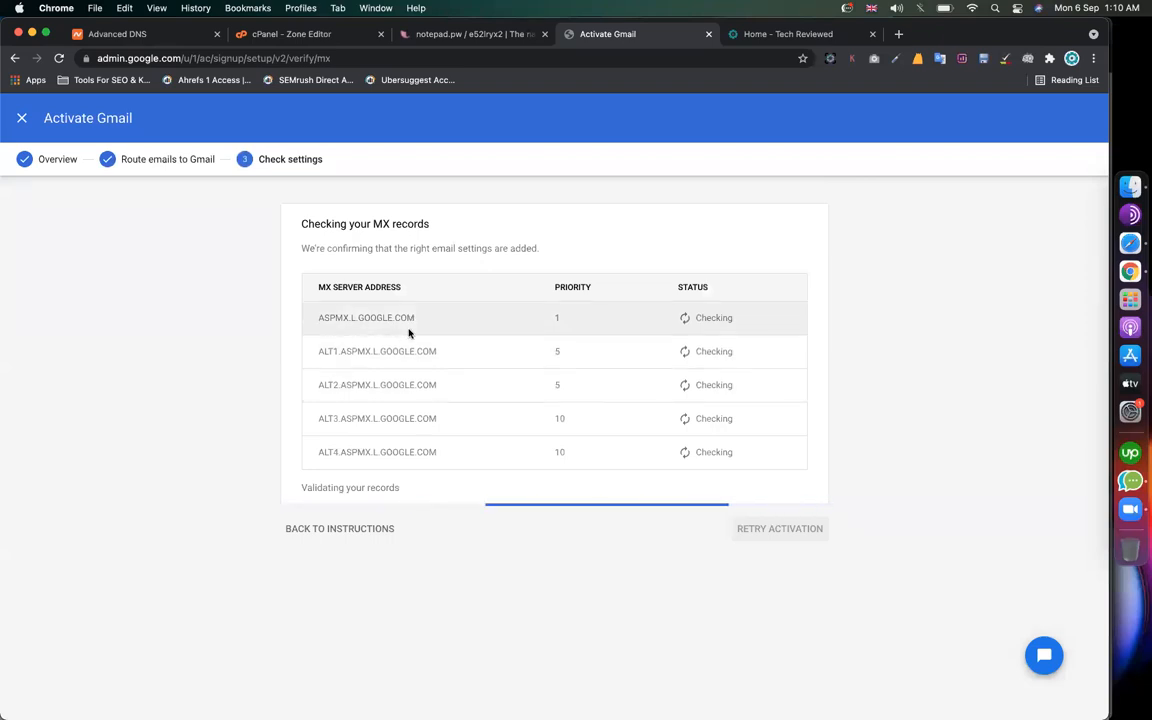
Step: Copy the ASPMX.L.GOOGLE.COM server address and return to cPanel's zone records
drag(415, 318, 316, 321)
key(super+c)
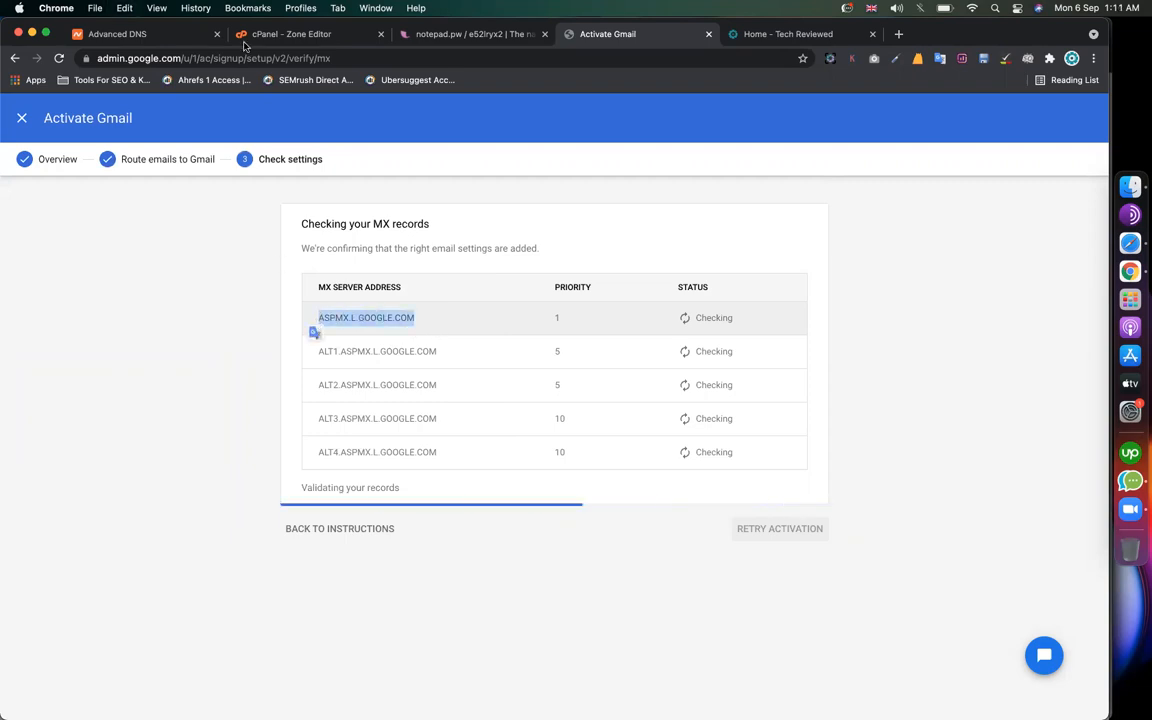
click(290, 40)
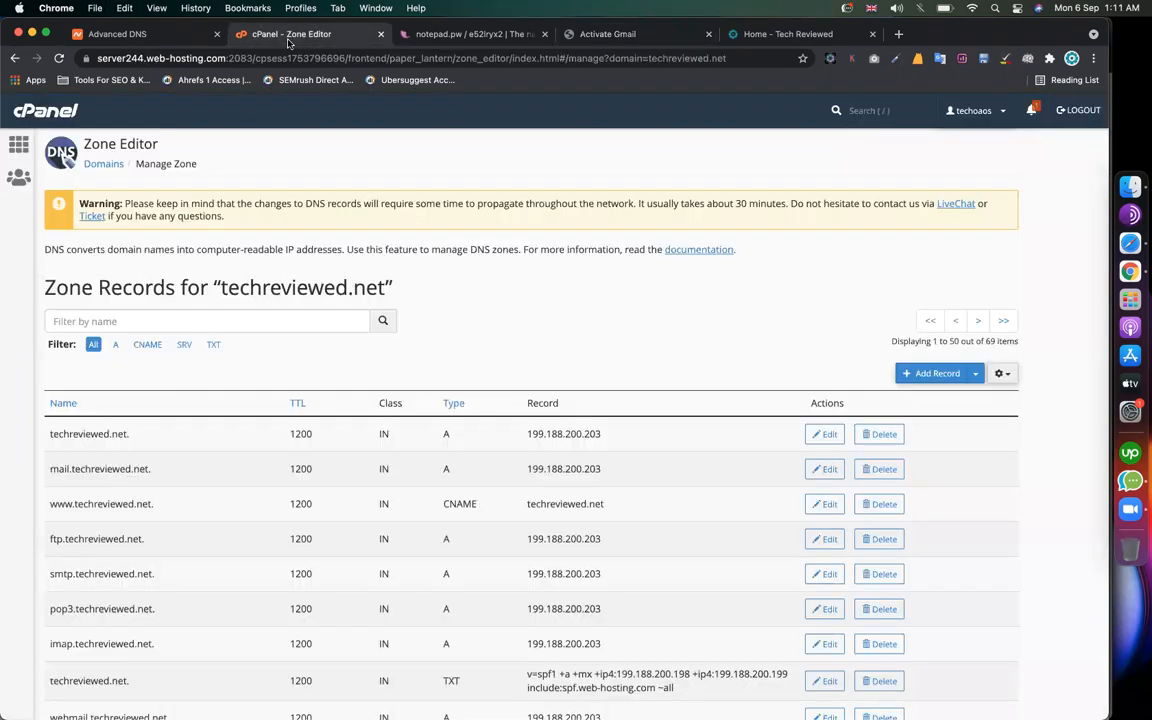
click(606, 35)
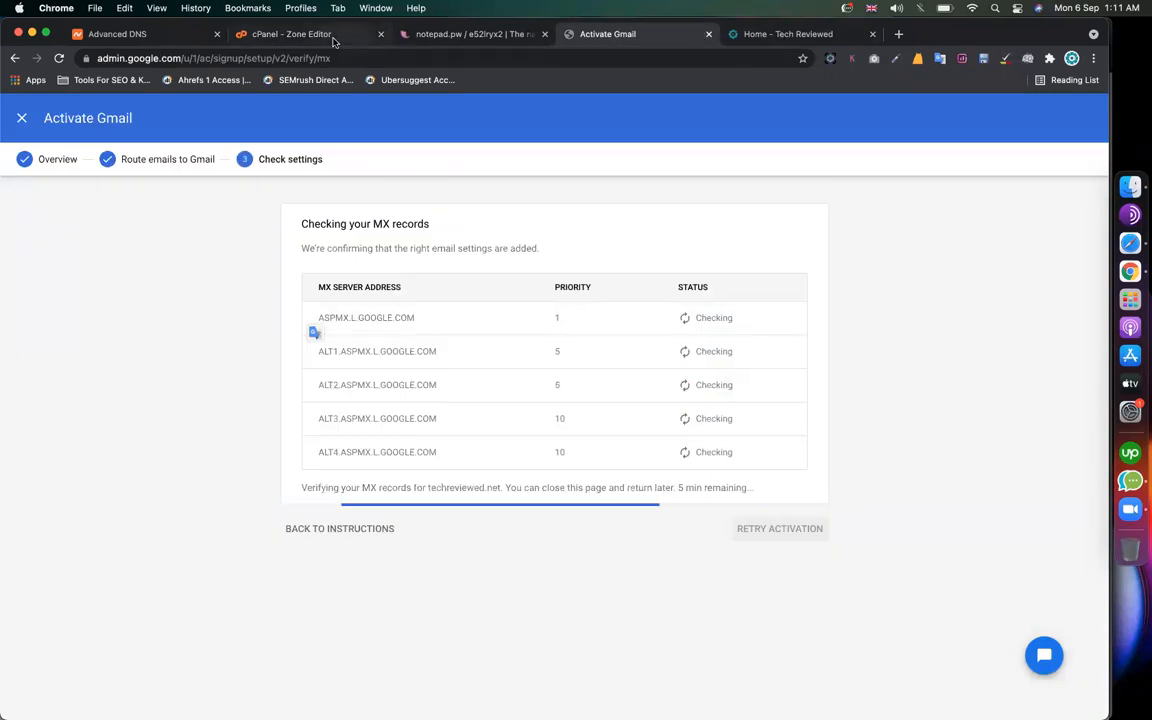
click(319, 41)
click(608, 40)
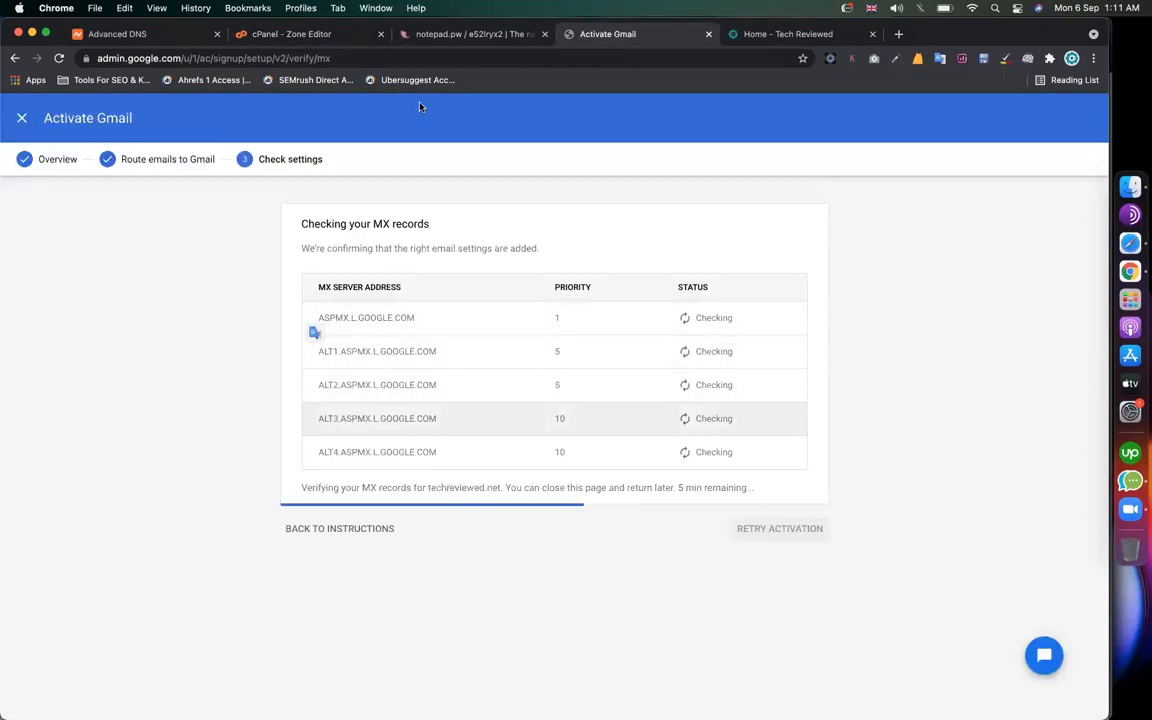
click(308, 33)
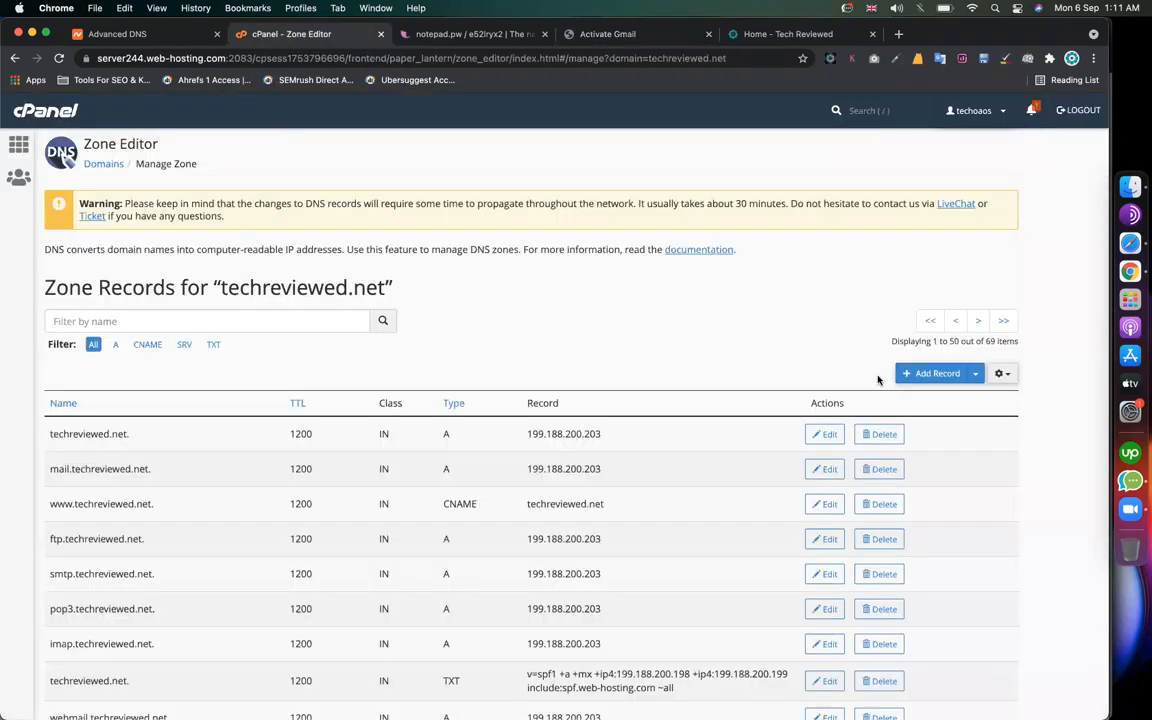
Step: Add an MX record with priority 1 pointing to ASPMX.L.GOOGLE.COM
click(915, 373)
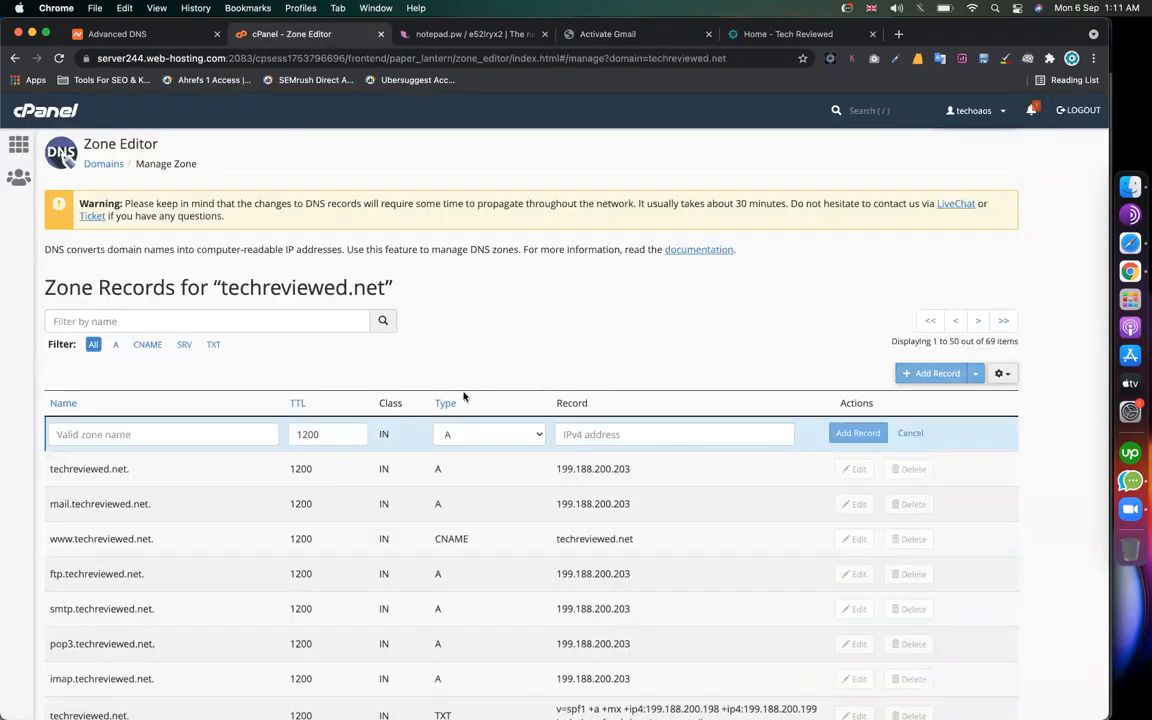
click(500, 433)
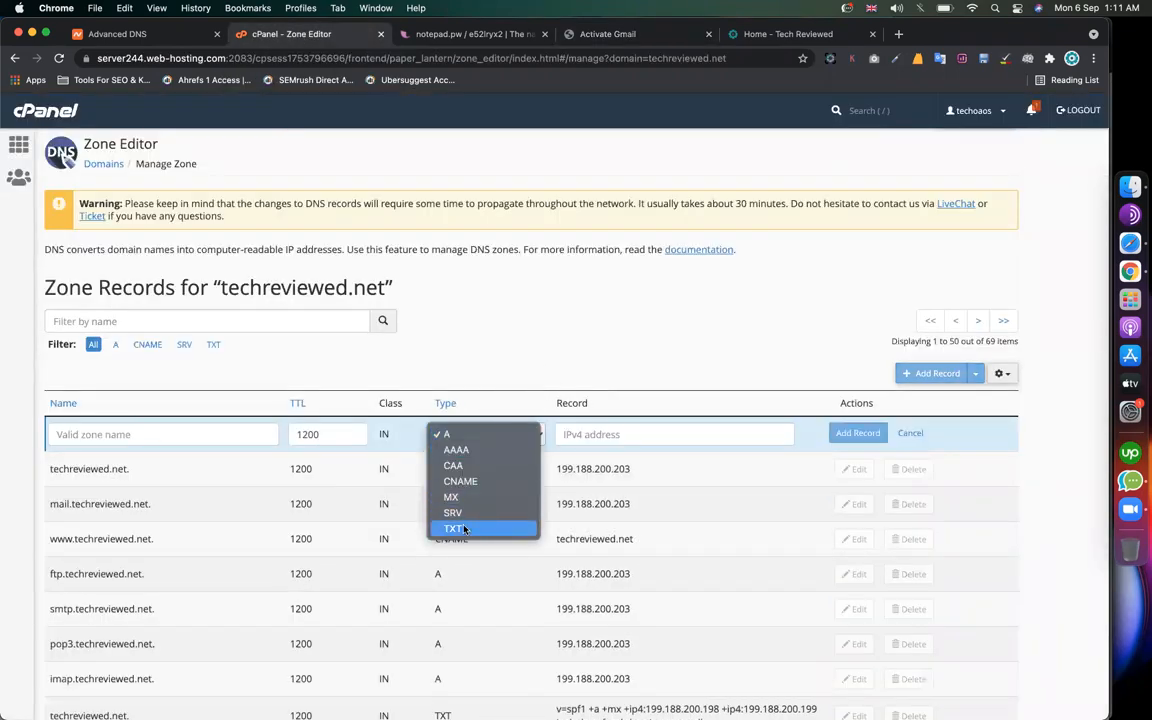
click(438, 497)
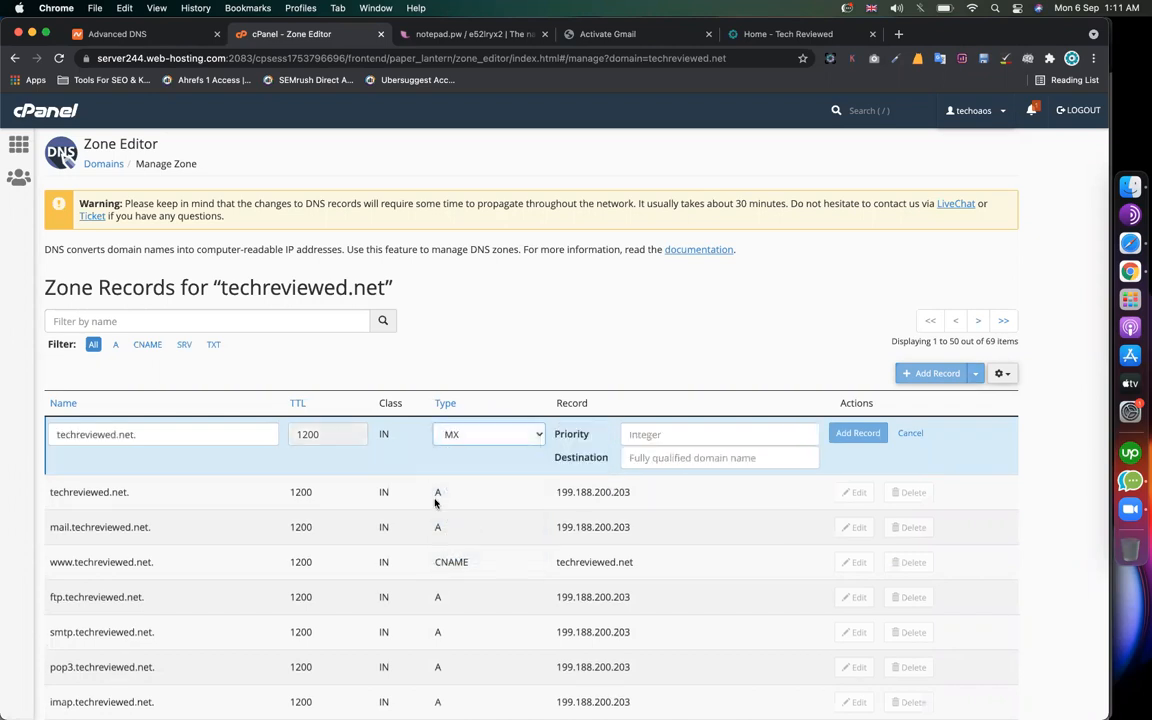
click(673, 433)
text(1)
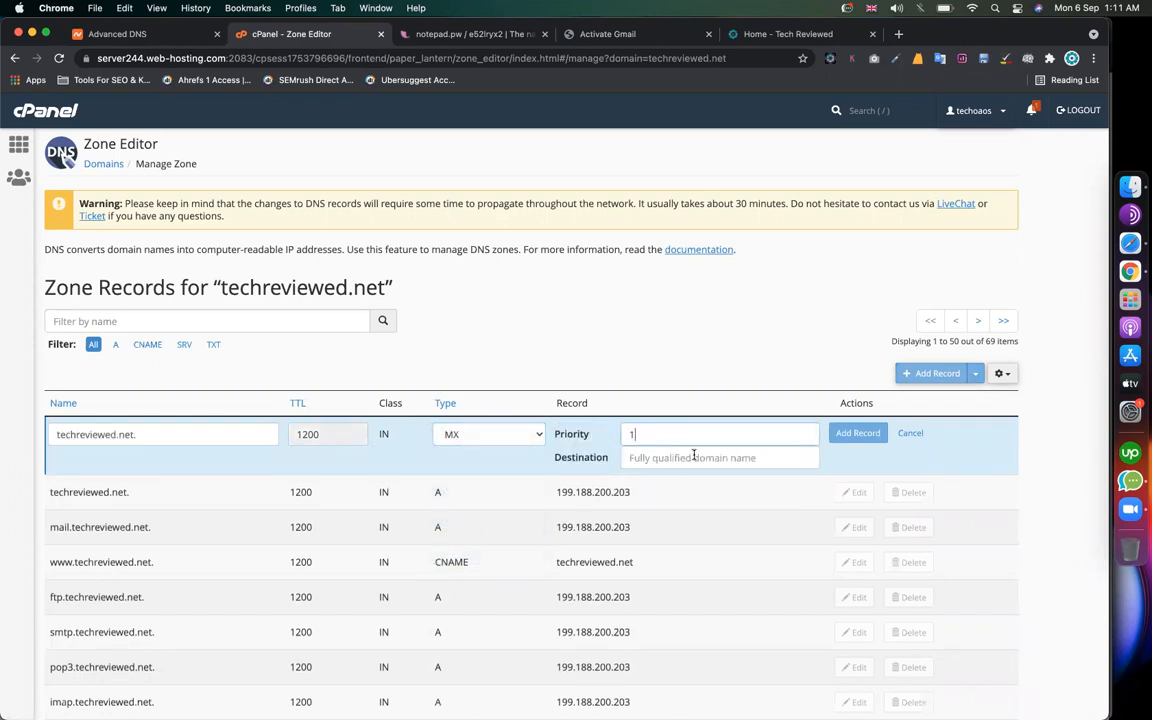
key(super+v)
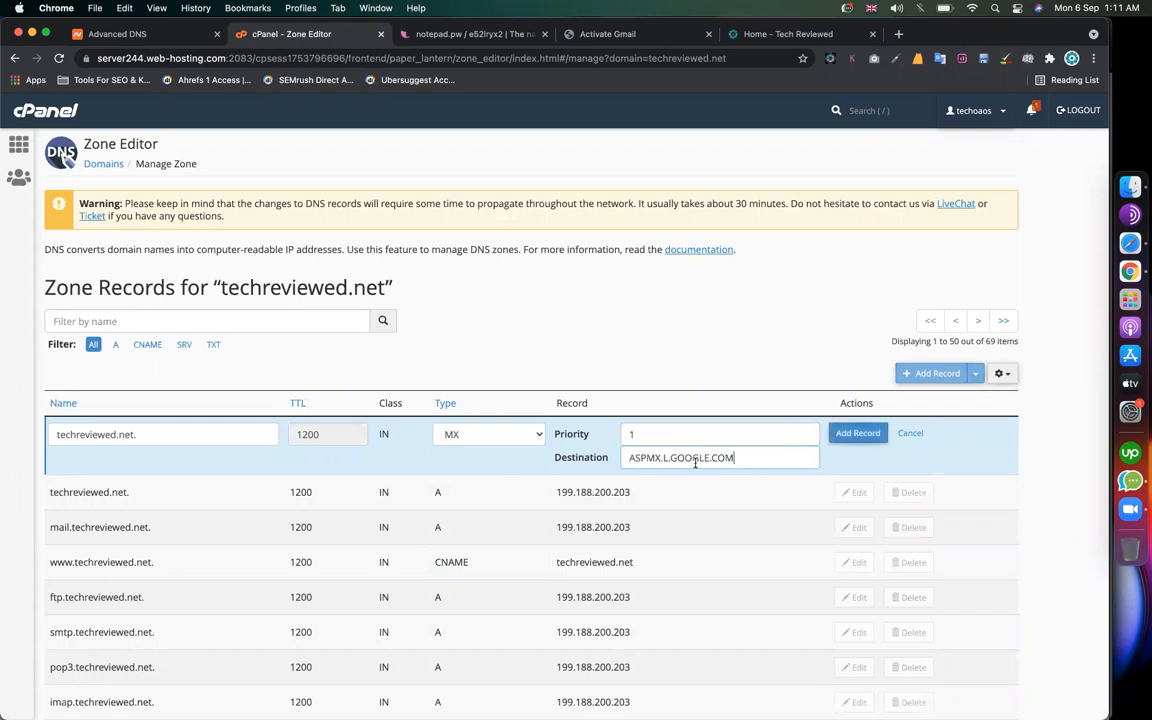
click(853, 440)
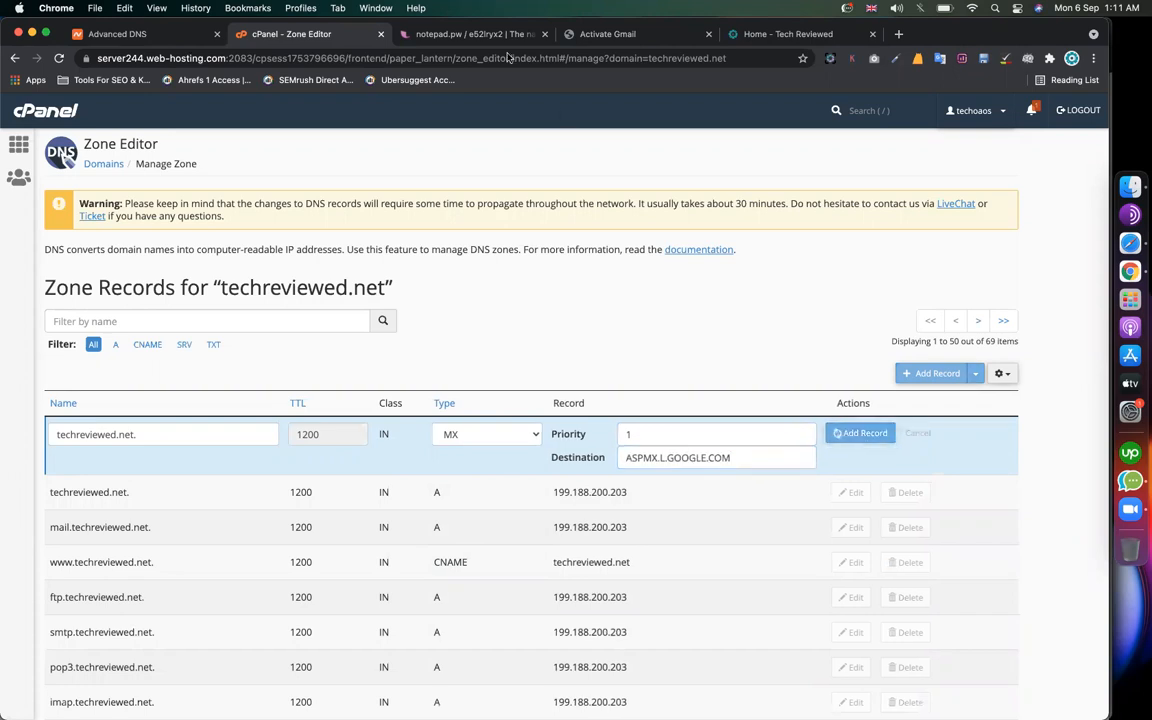
Step: Copy the ALT1.ASPMX.L.GOOGLE.COM address from the Gmail activation checklist
click(605, 38)
drag(438, 352, 311, 355)
key(super+c)
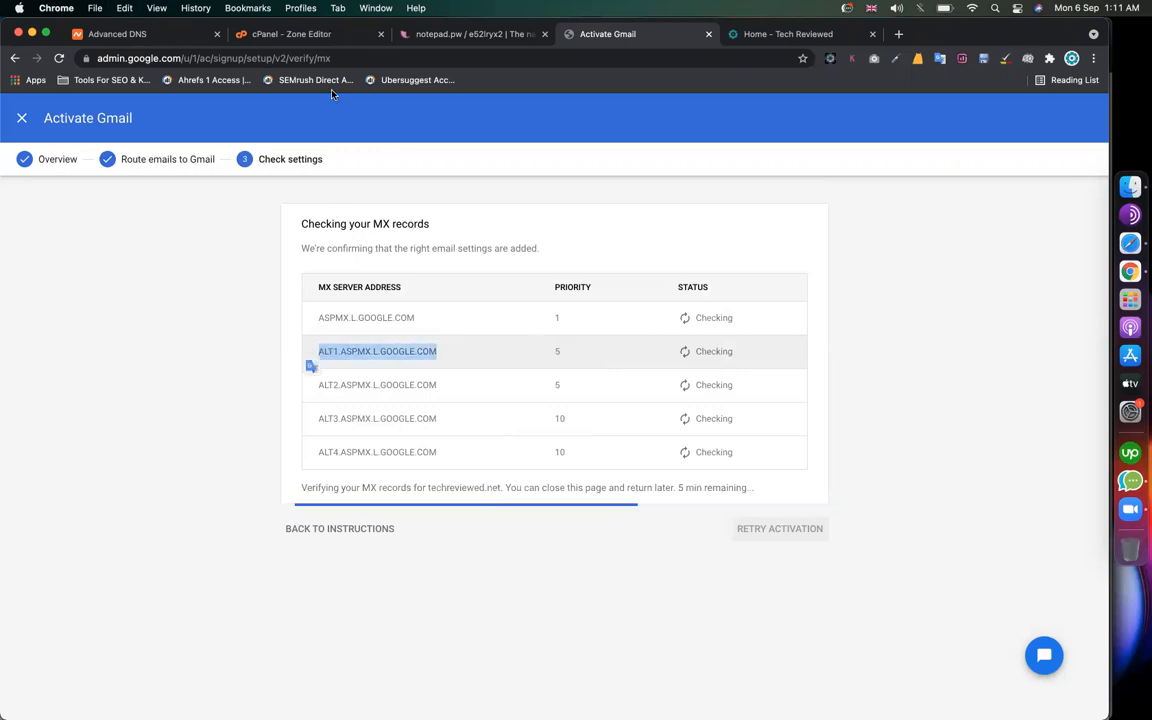
click(283, 38)
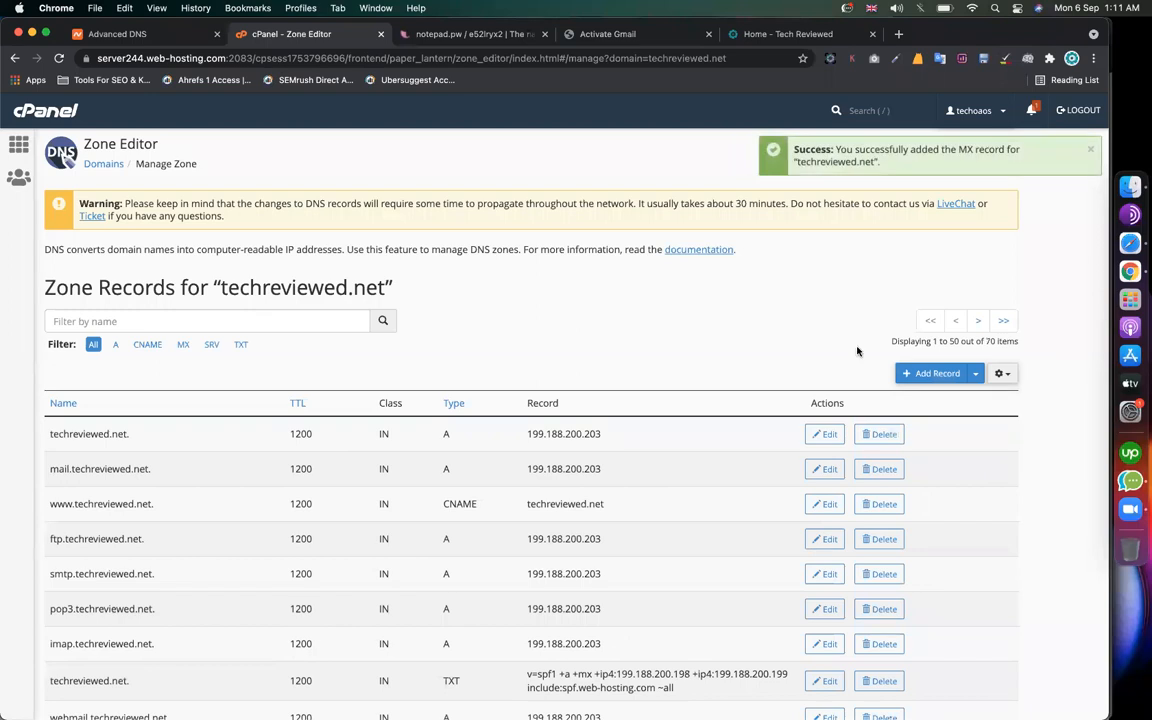
Step: Add an MX record with priority 5 pointing to ALT1.ASPMX.L.GOOGLE.COM
click(950, 375)
click(462, 434)
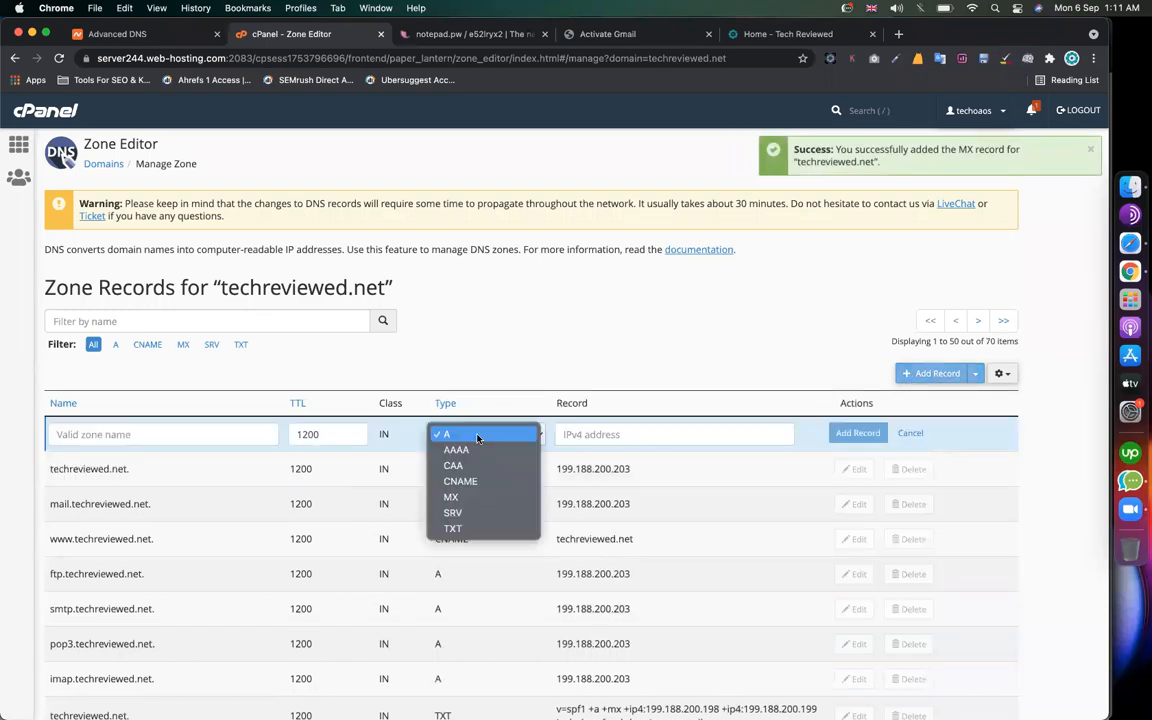
click(471, 502)
click(663, 436)
text(5)
click(670, 457)
key(super+v)
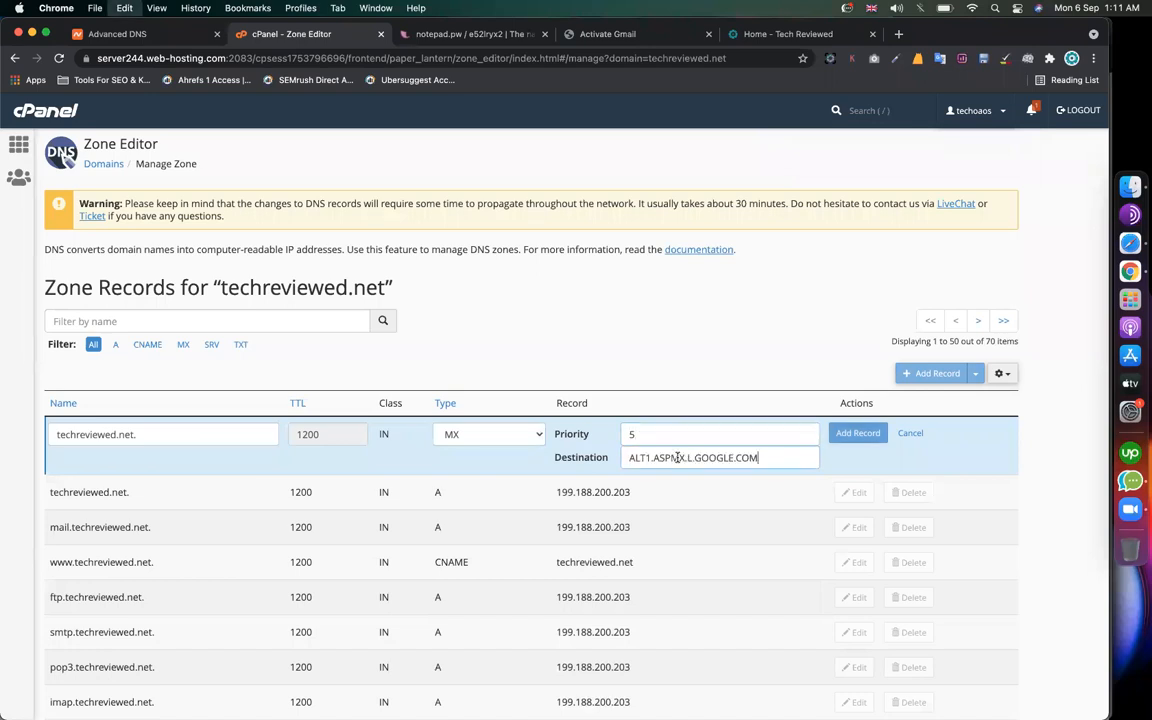
click(857, 433)
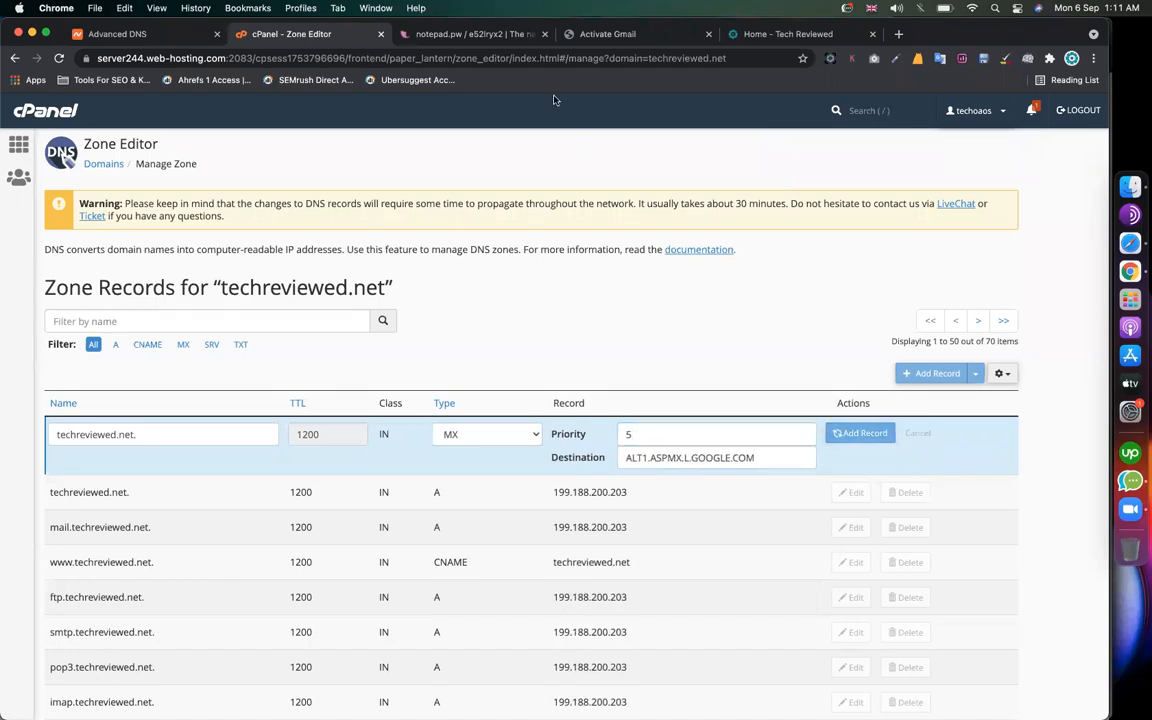
Step: Add an MX record with priority 5 pointing to ALT2.ASPMX.L.GOOGLE.COM
click(600, 32)
drag(452, 392, 319, 385)
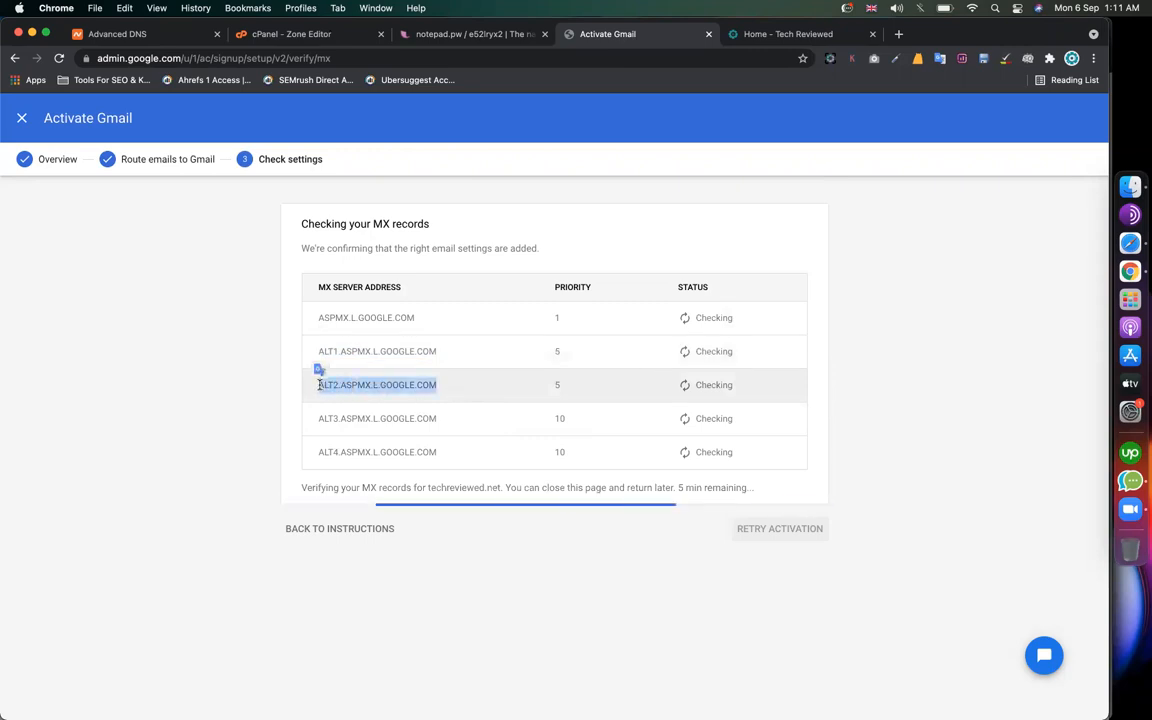
click(293, 35)
click(910, 375)
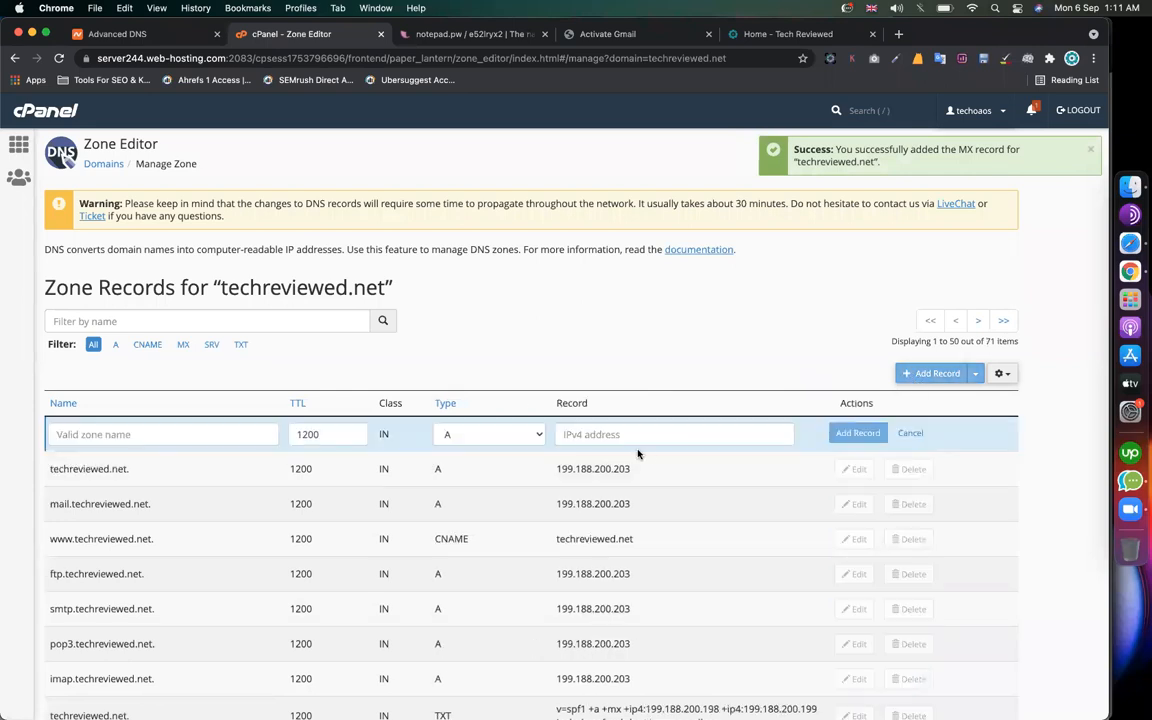
click(498, 434)
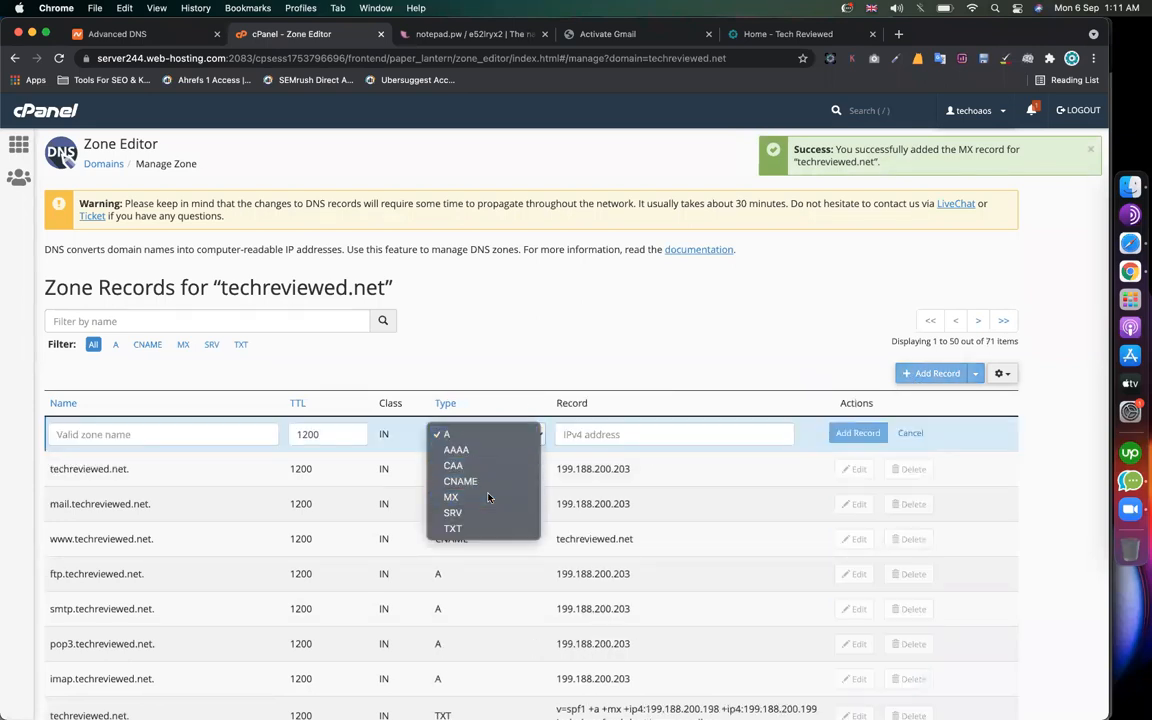
click(488, 496)
click(662, 434)
text(5)
click(746, 458)
key(super+v)
click(857, 434)
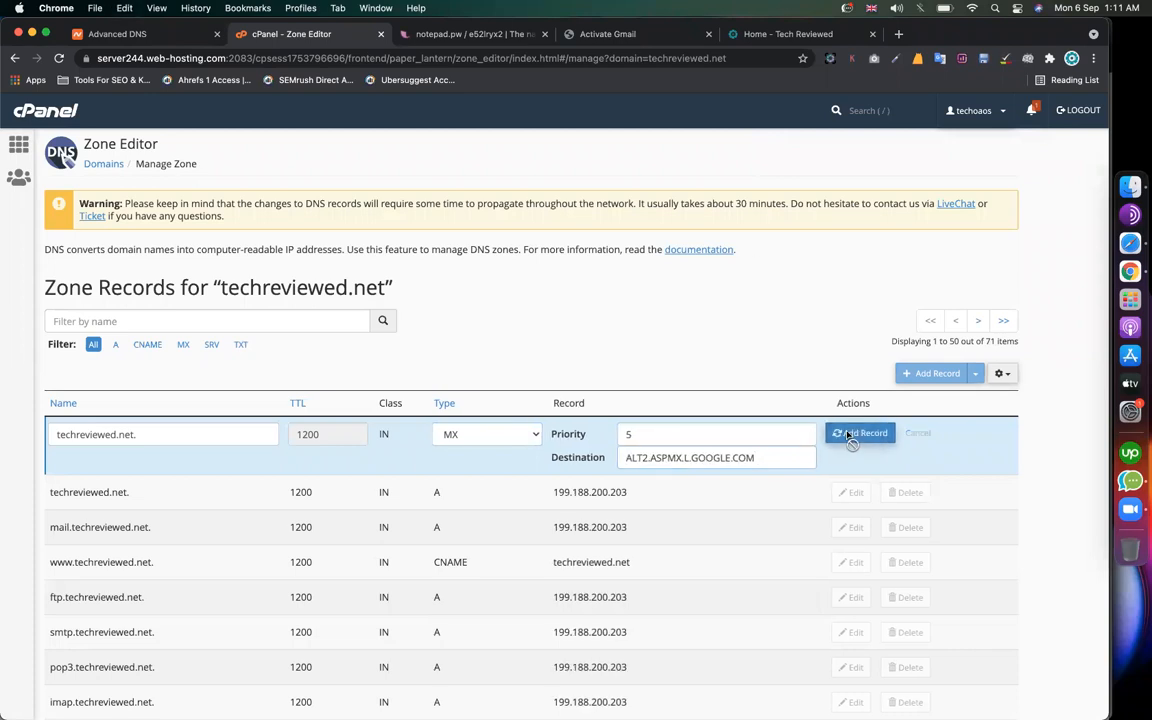
Step: Add an MX record with priority 10 pointing to ALT3.ASPMX.L.GOOGLE.COM
click(607, 34)
drag(437, 418, 318, 418)
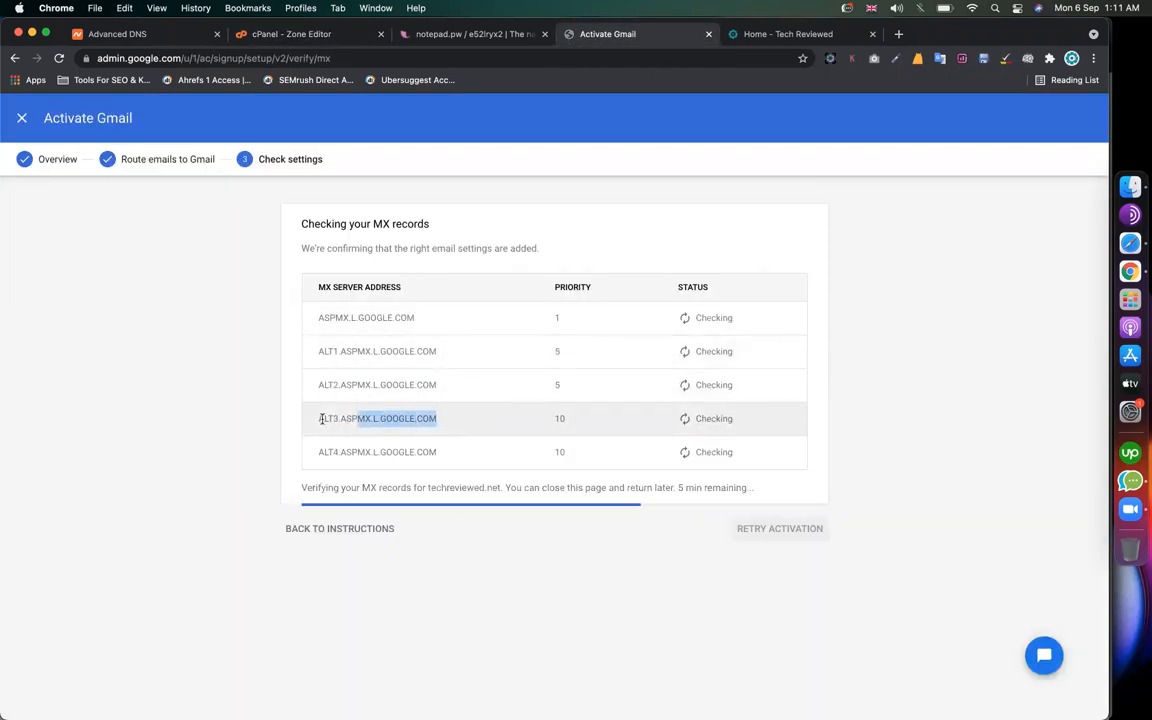
key(super+c)
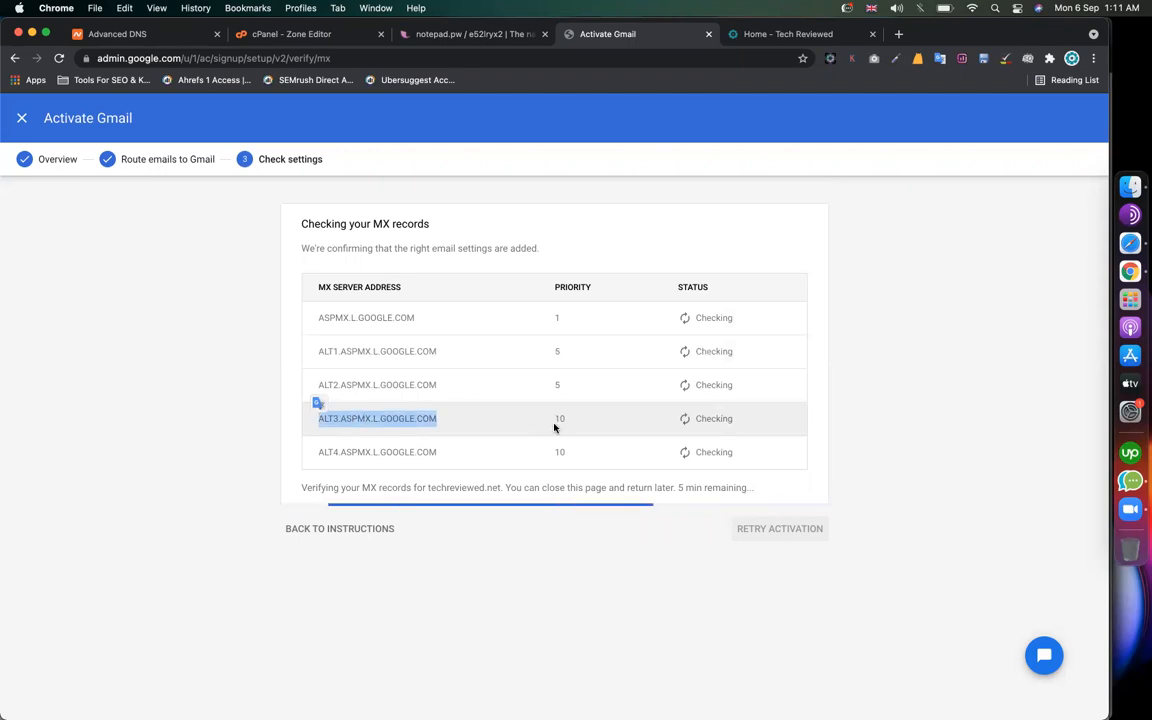
click(308, 37)
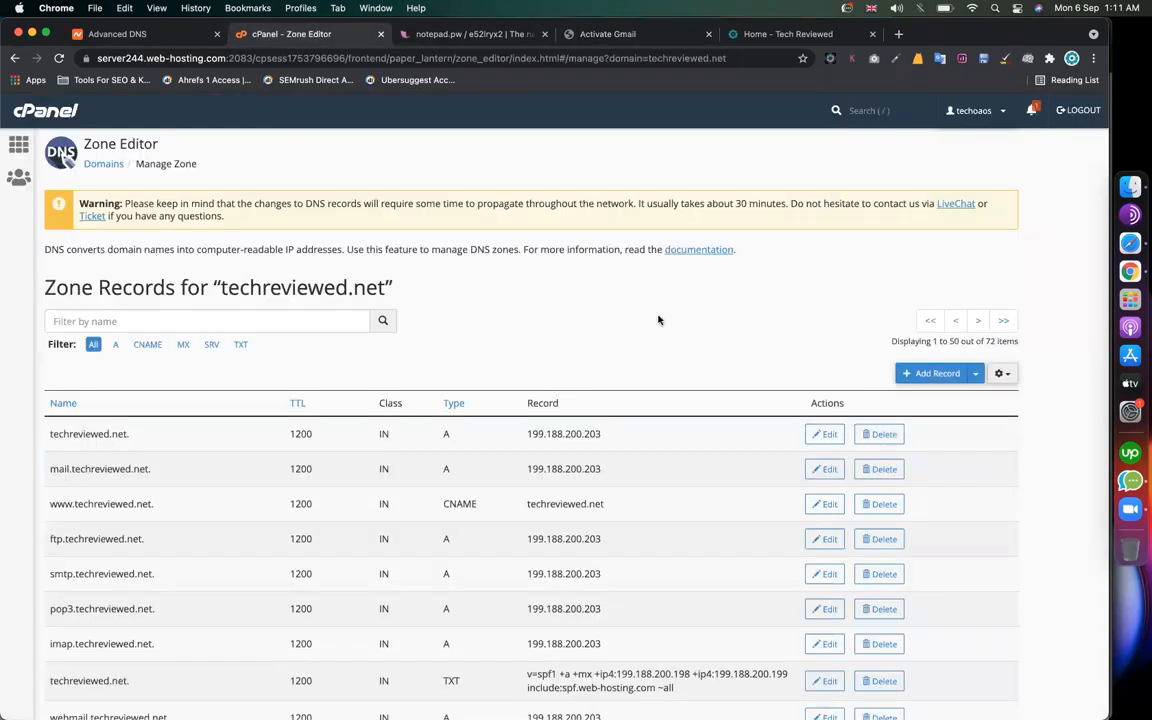
click(925, 374)
click(470, 434)
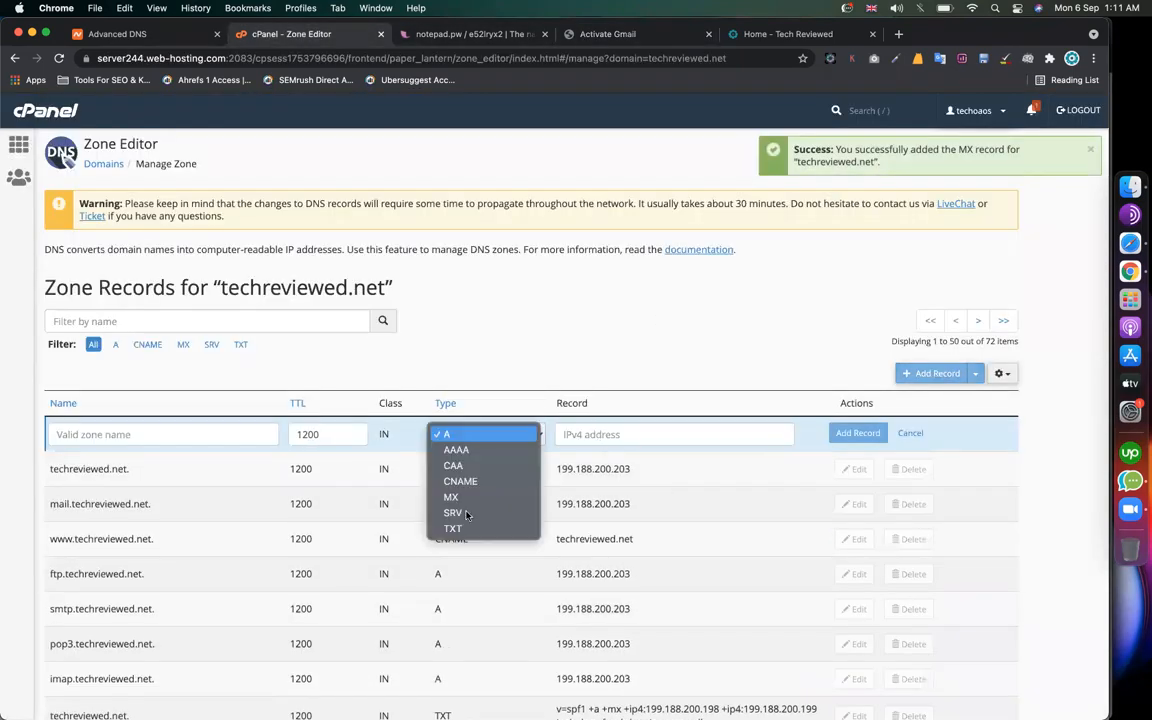
click(455, 447)
text(10)
key(super+v)
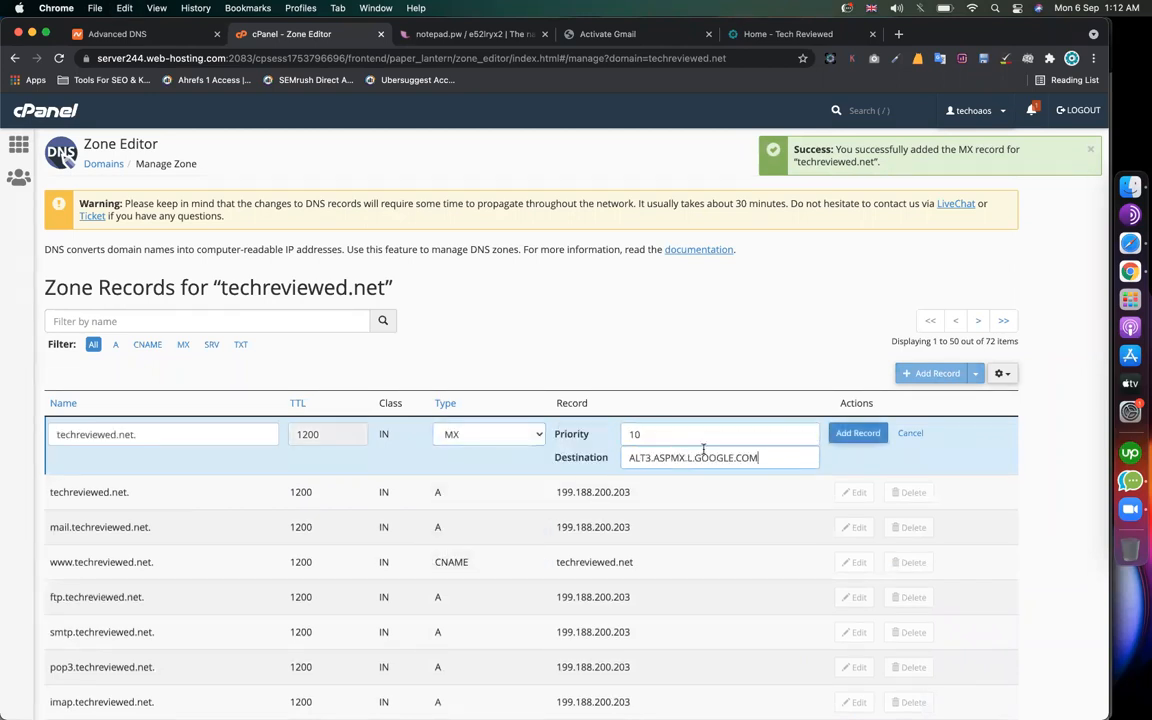
click(858, 433)
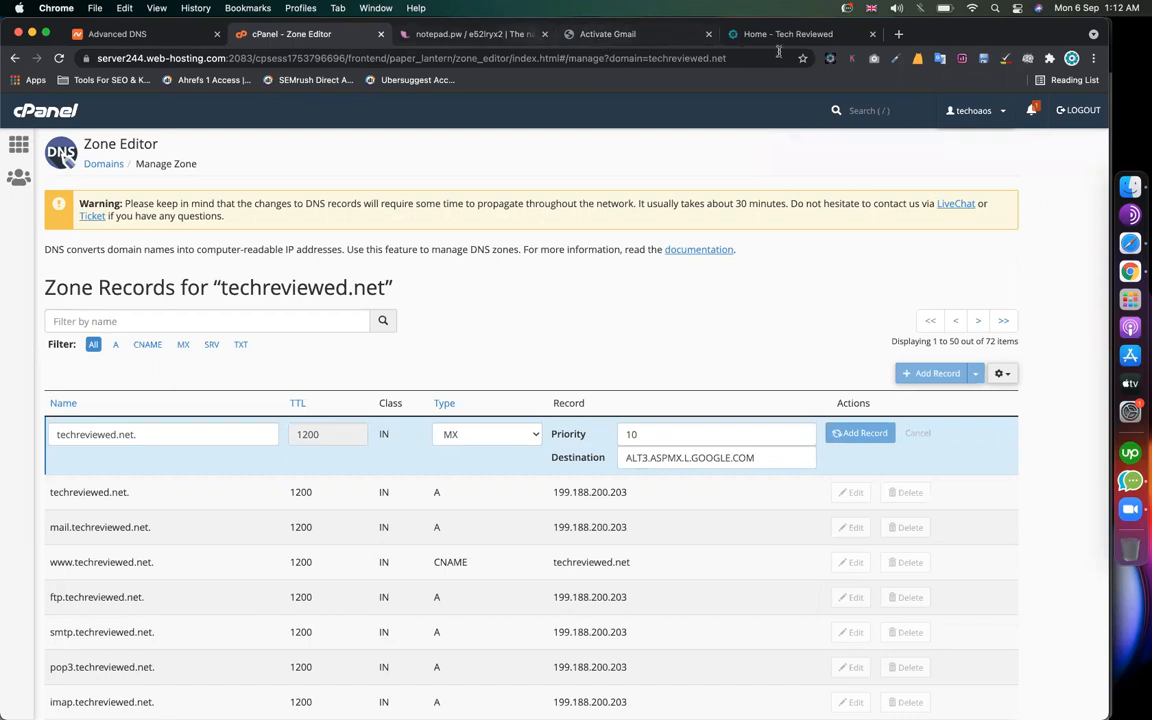
click(607, 34)
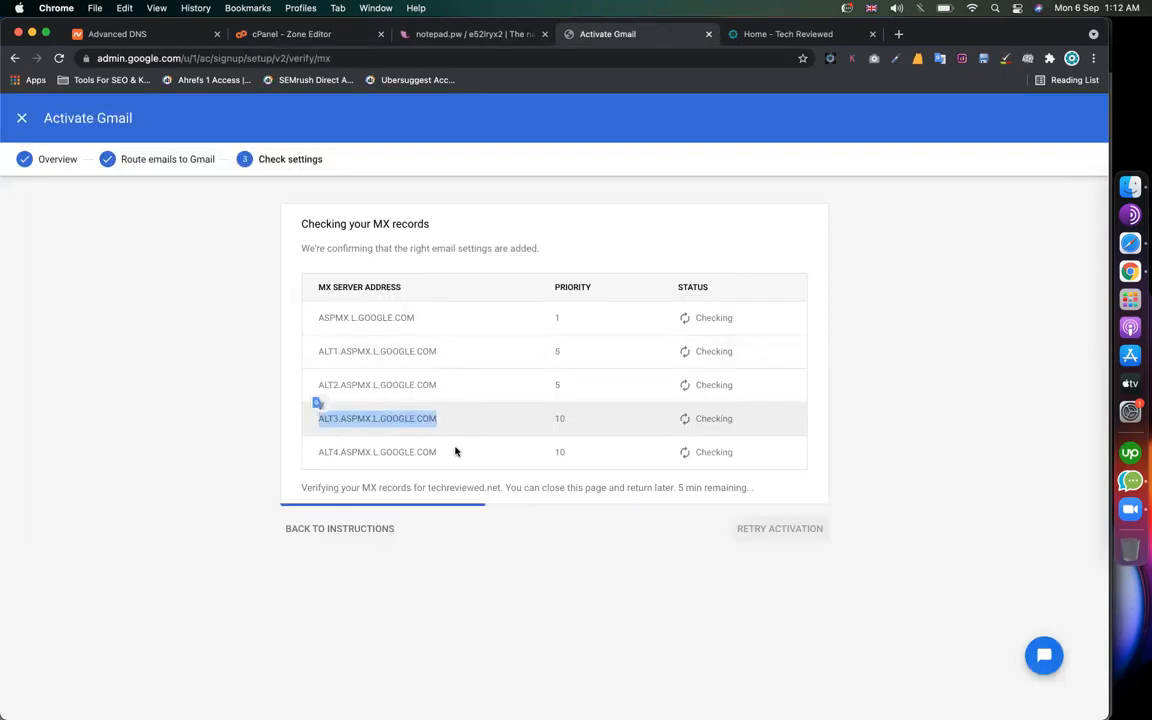
Step: Look over the completed Workspace setup page, then go to the admin Dashboard
drag(455, 452, 326, 455)
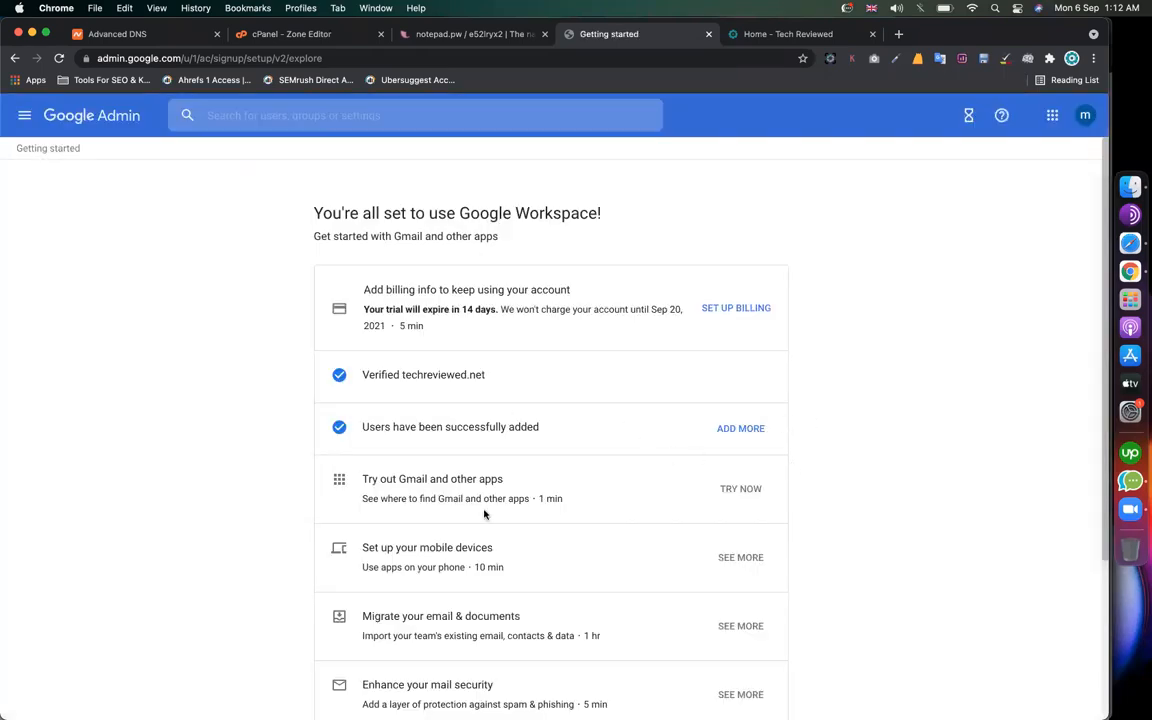
scroll(483, 514, down, 5)
scroll(519, 581, up, 5)
scroll(836, 453, down, 5)
scroll(836, 453, up, 5)
scroll(600, 550, down, 5)
scroll(600, 550, up, 5)
click(22, 118)
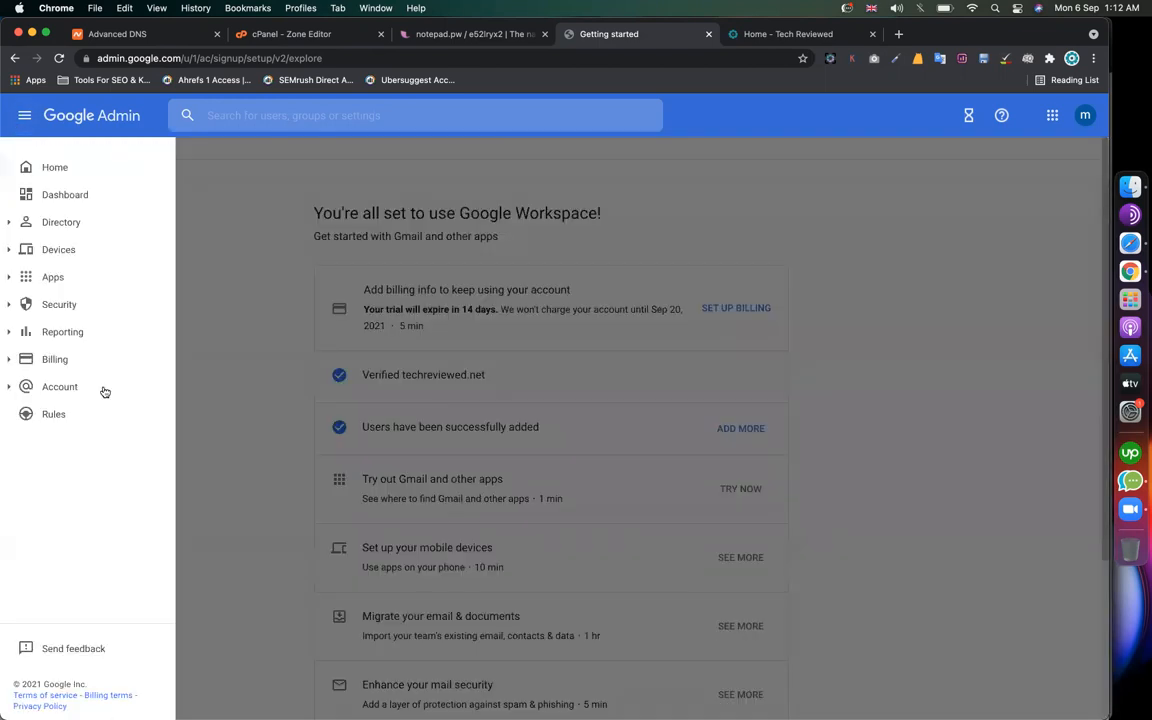
click(78, 192)
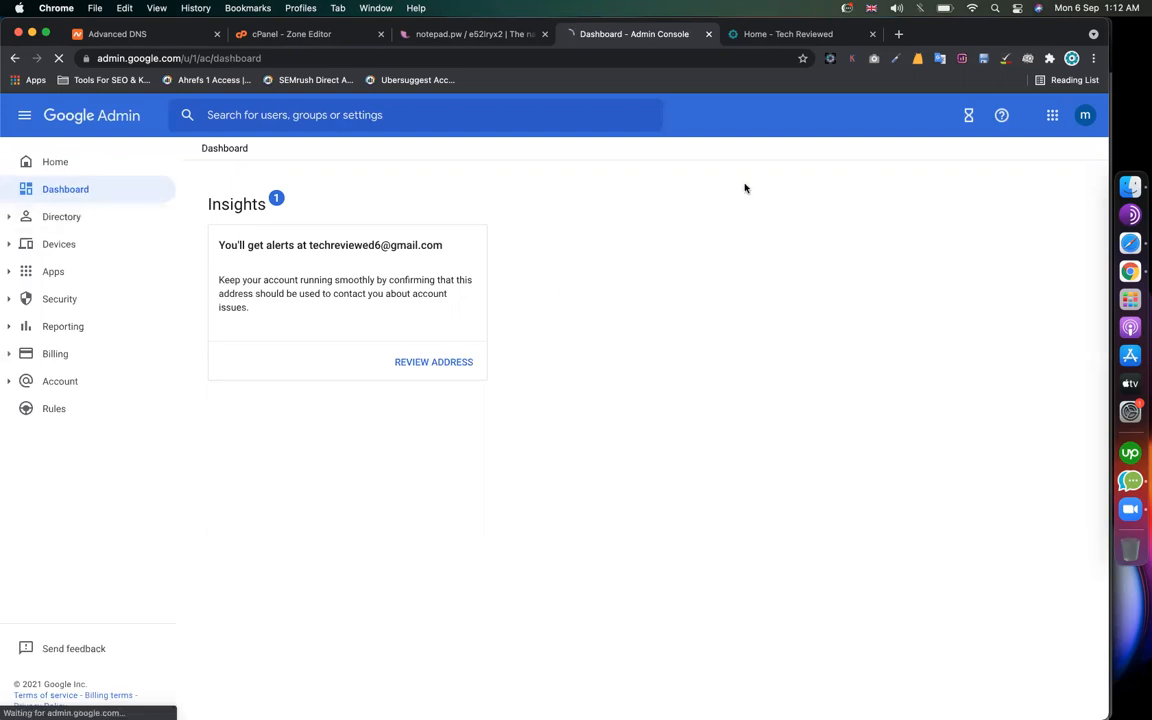
Step: Open Gmail for the new techreviewed.net mailbox in a new tab from the apps grid
click(1052, 119)
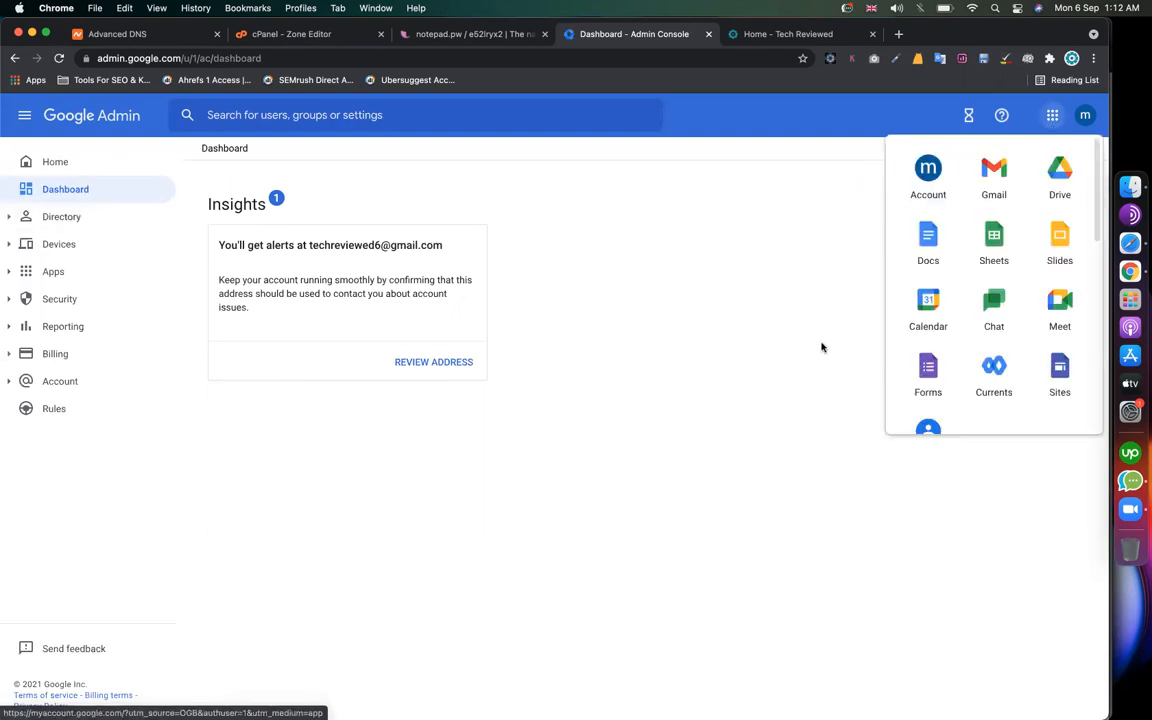
click(1001, 181)
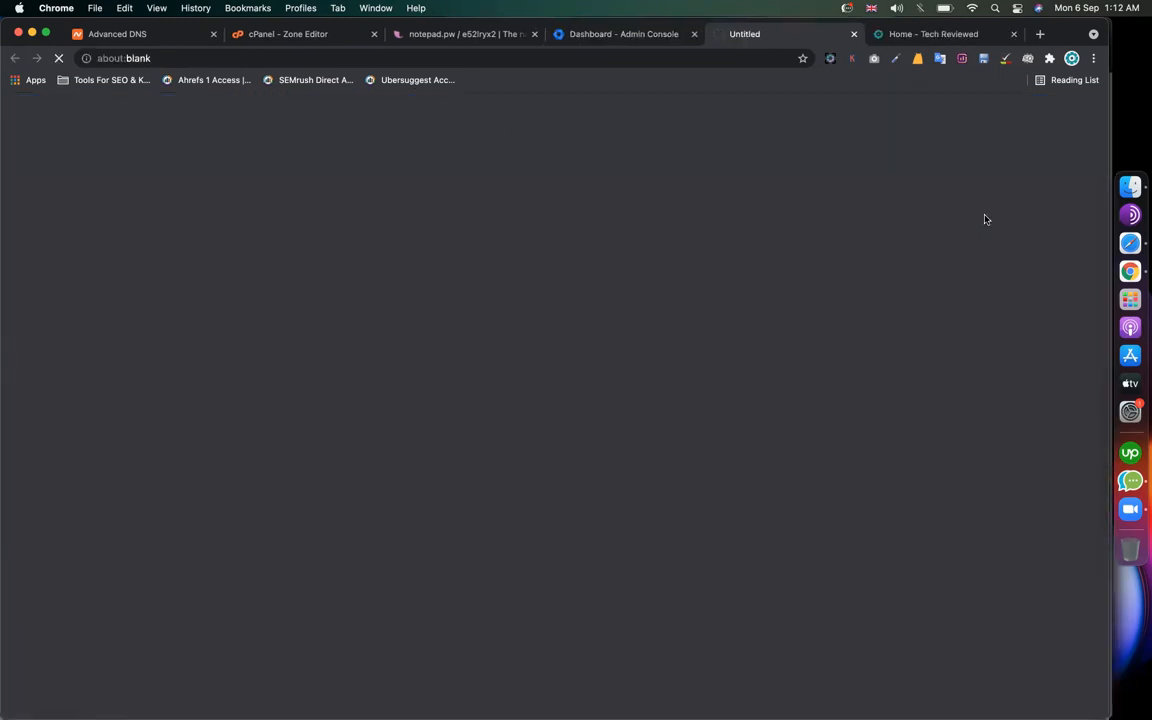
click(633, 38)
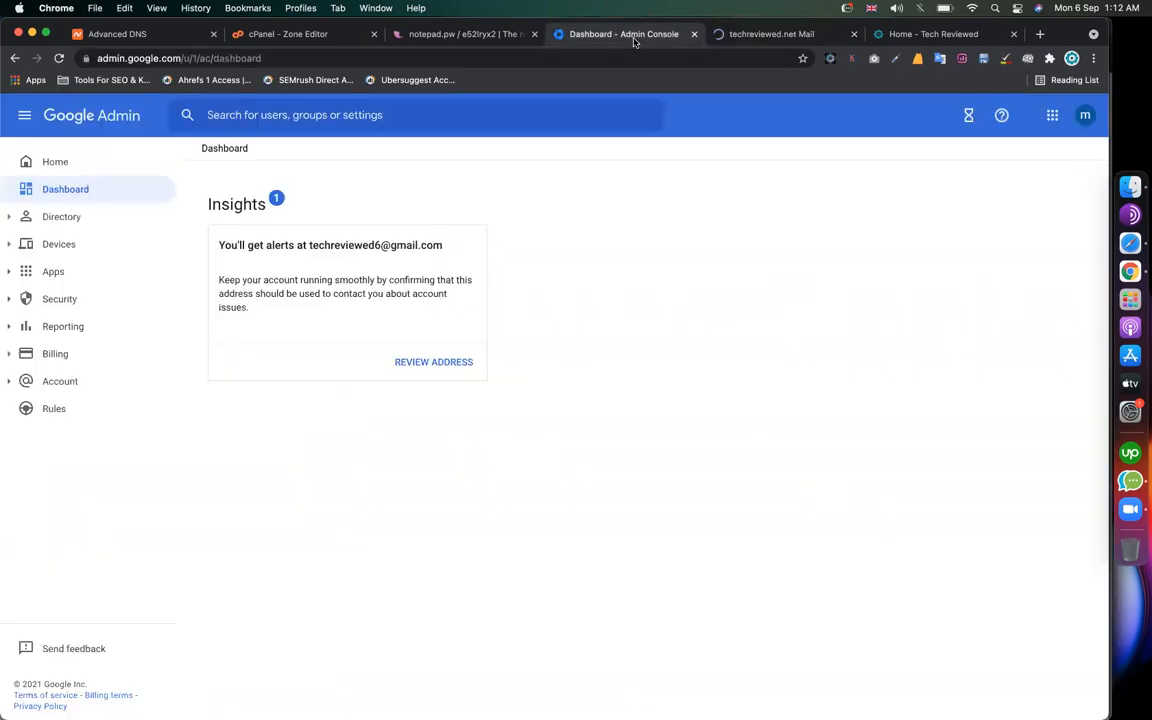
click(760, 36)
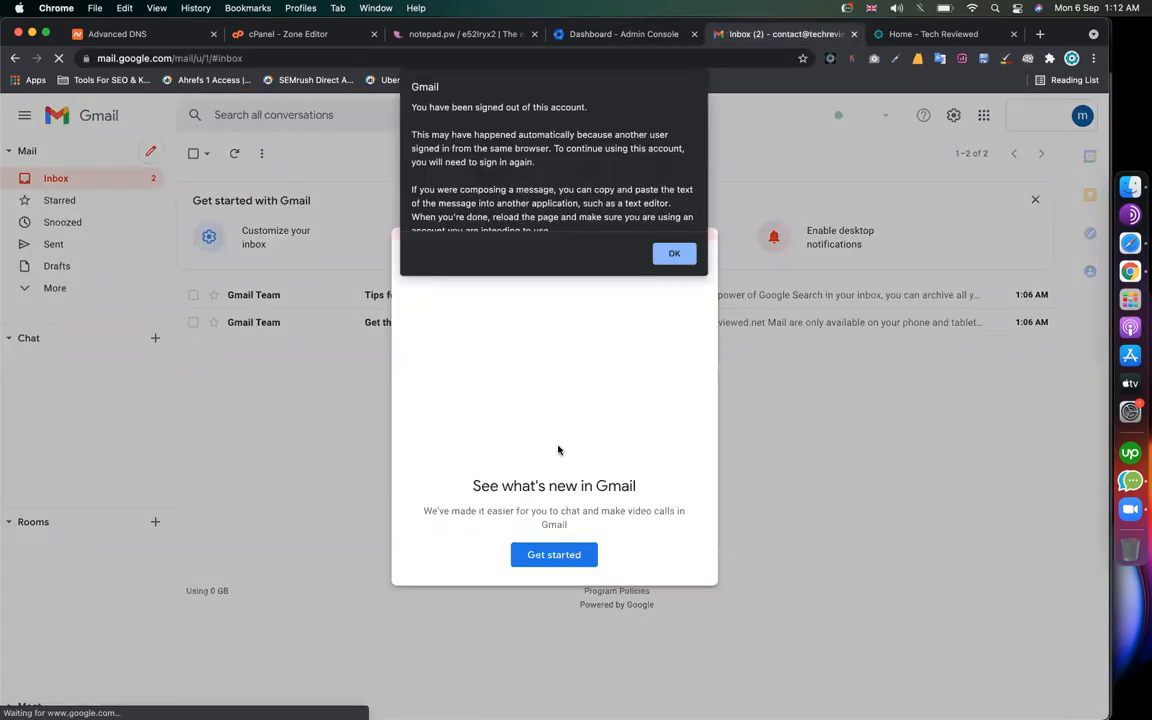
Step: Dismiss the signed-out notice, What's new welcome and chat tour, then return to the Admin console
click(678, 253)
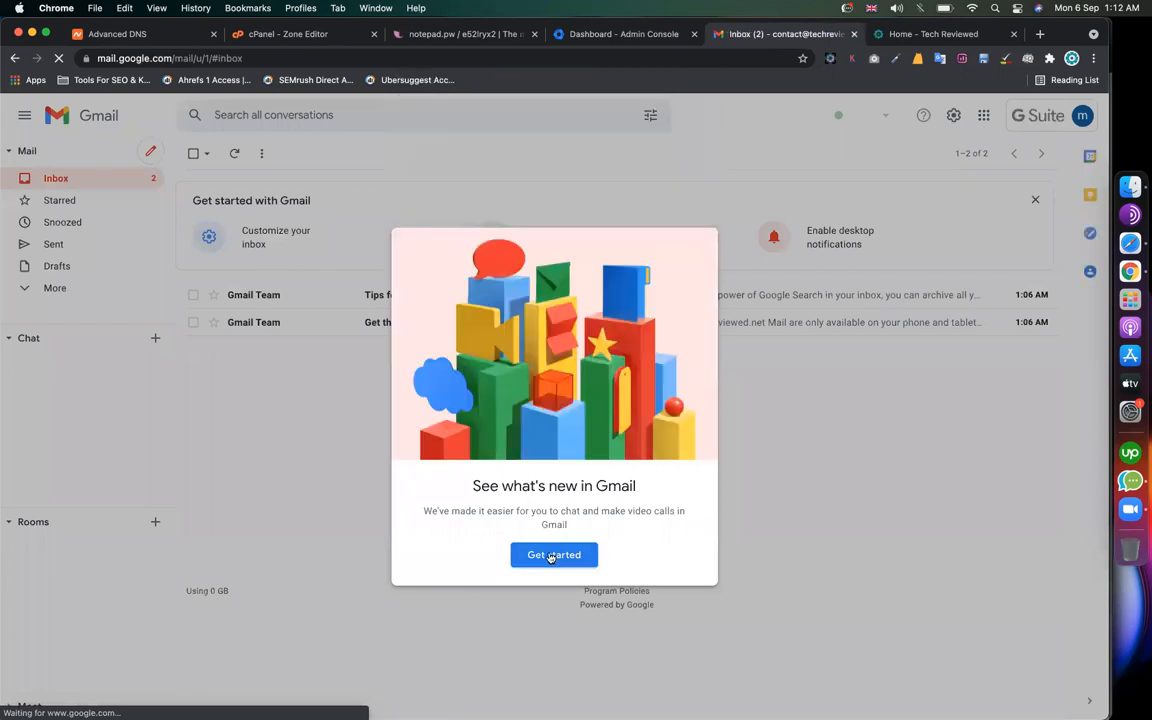
click(676, 255)
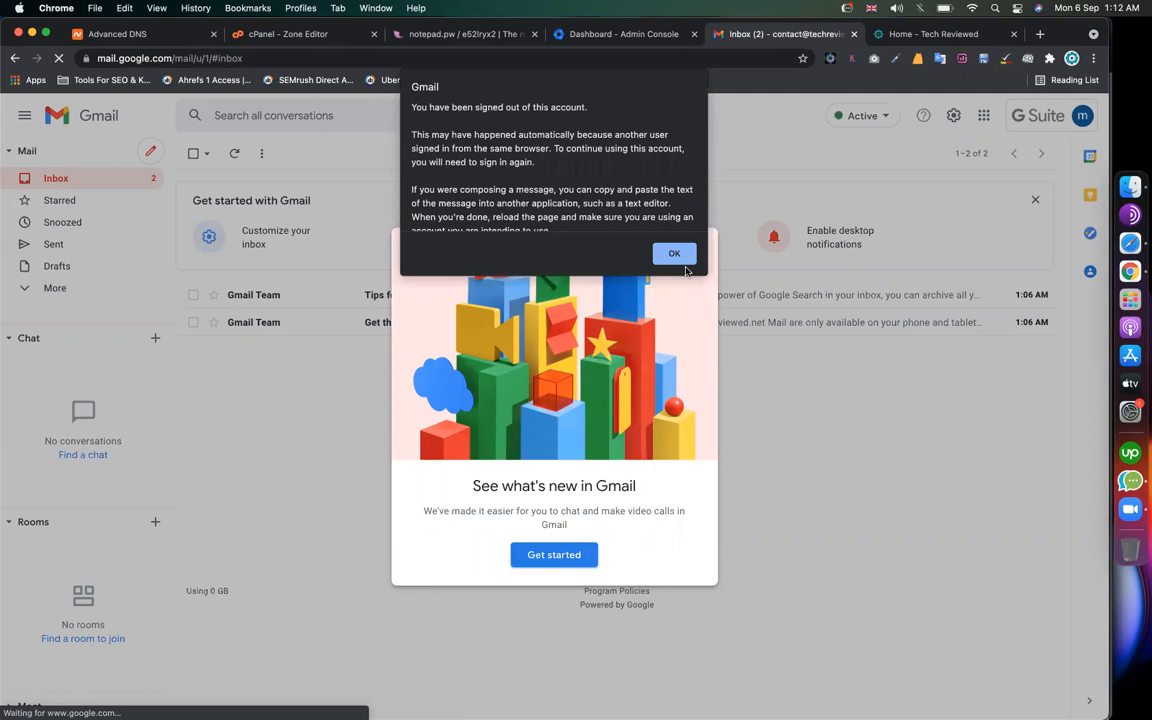
click(676, 255)
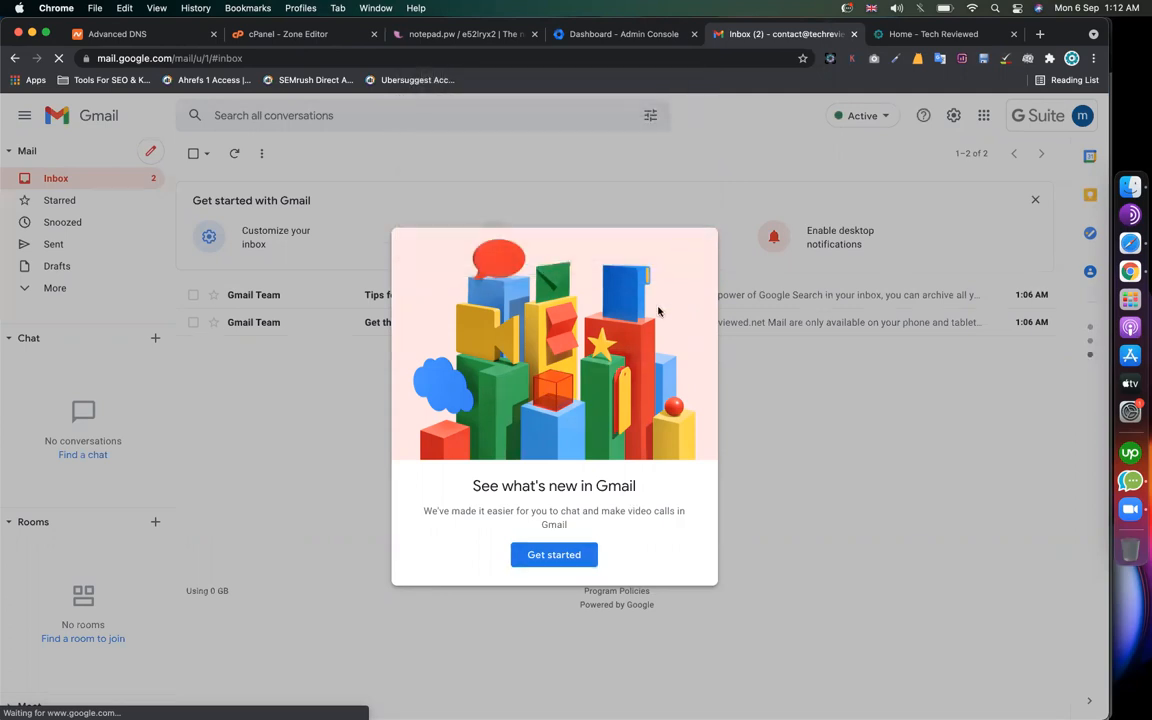
click(554, 558)
click(383, 190)
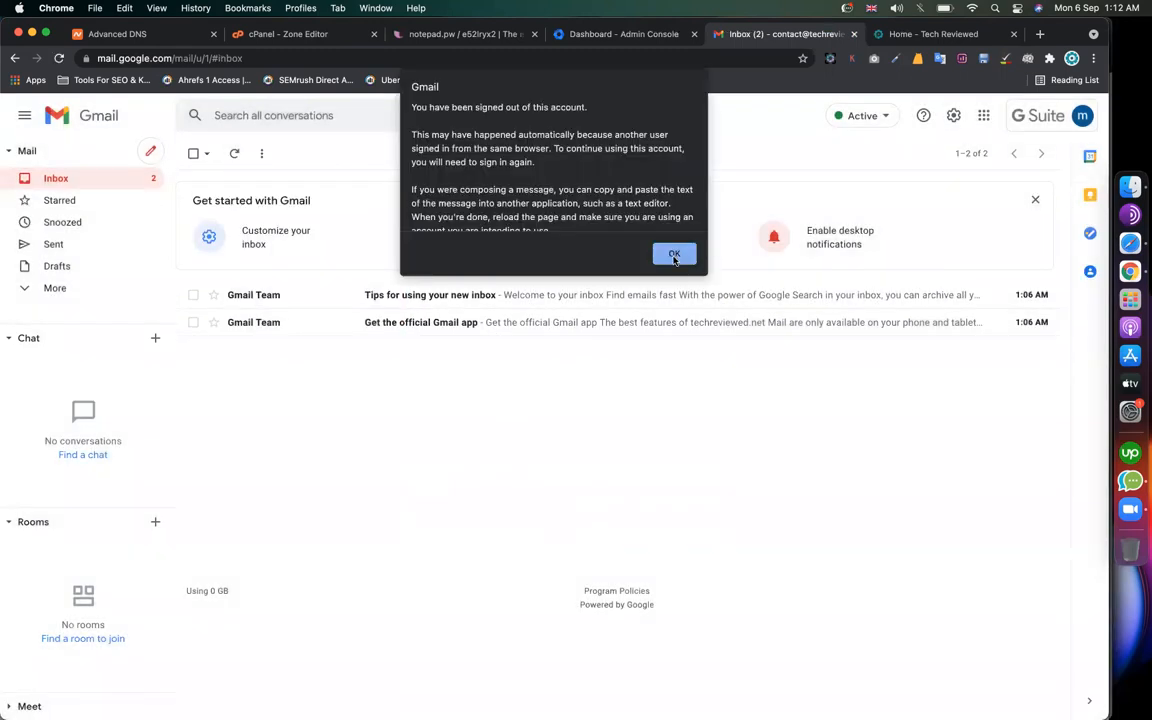
click(675, 256)
click(603, 43)
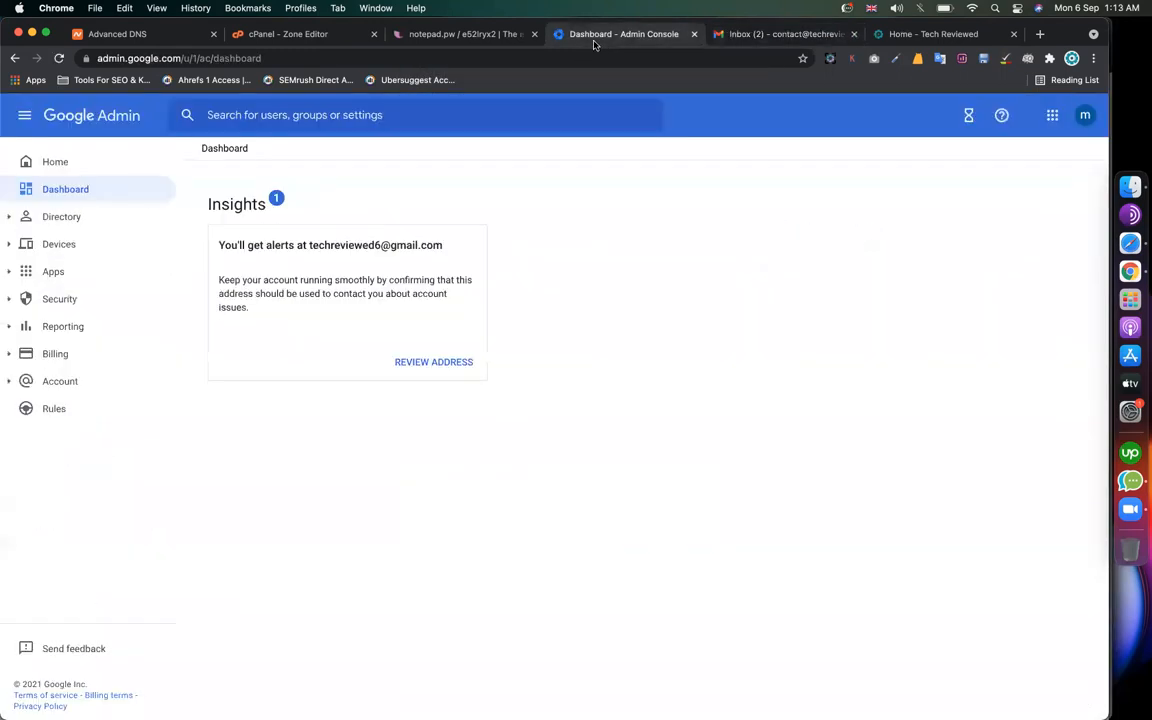
Step: Note the set-a-profile-picture checklist item, then check signed-in accounts from the Admin home page
click(478, 43)
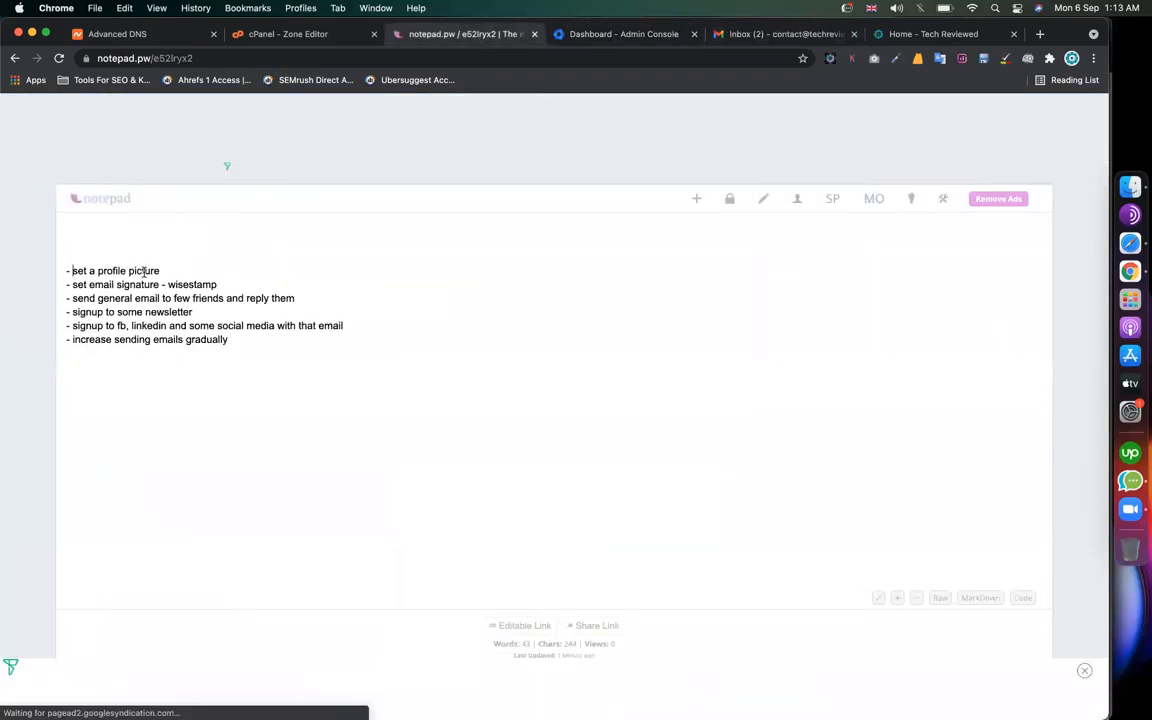
drag(72, 272, 175, 272)
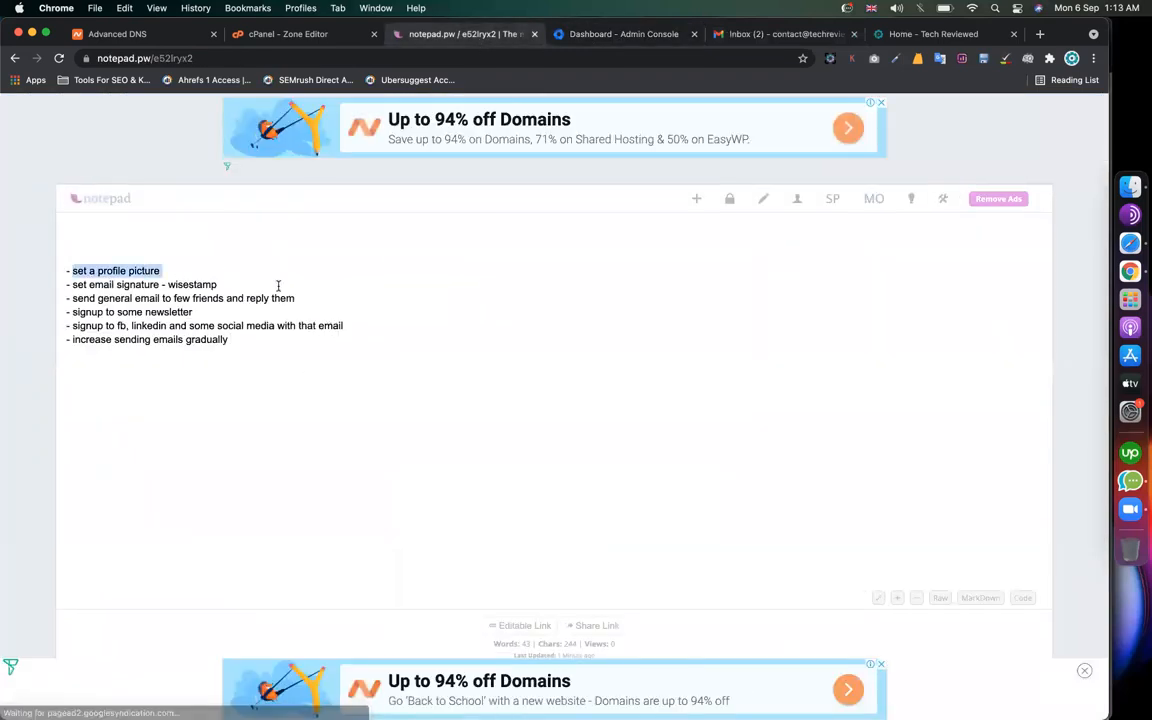
click(630, 38)
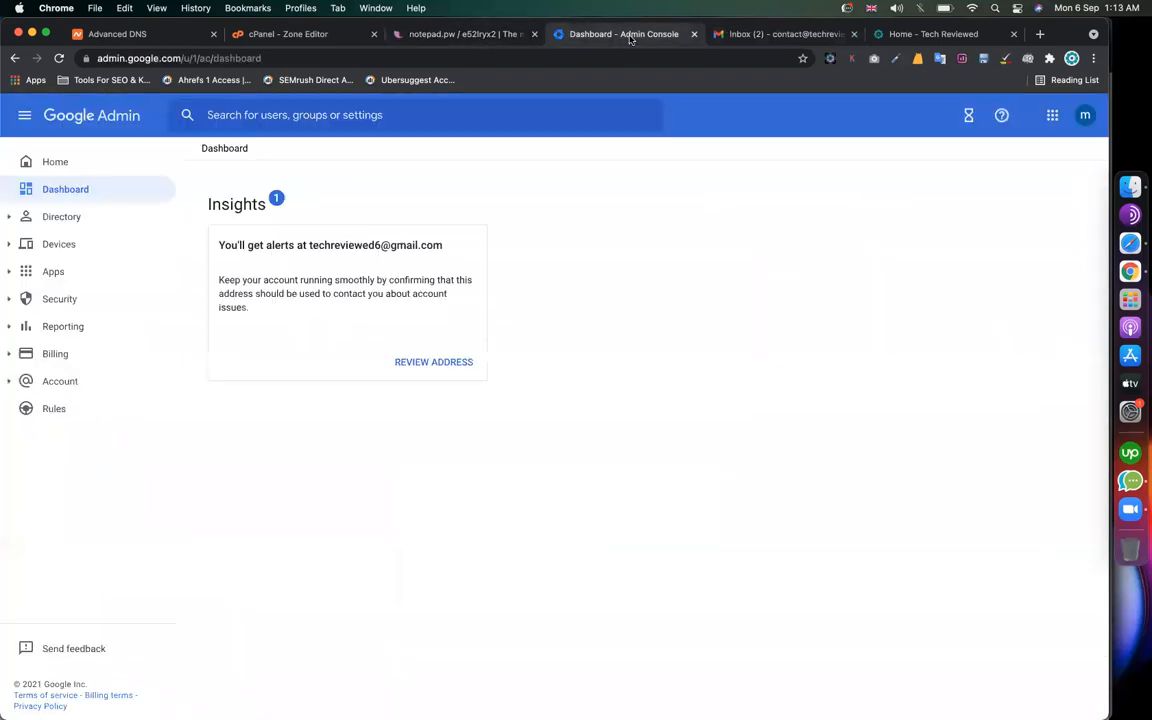
click(70, 168)
click(1085, 115)
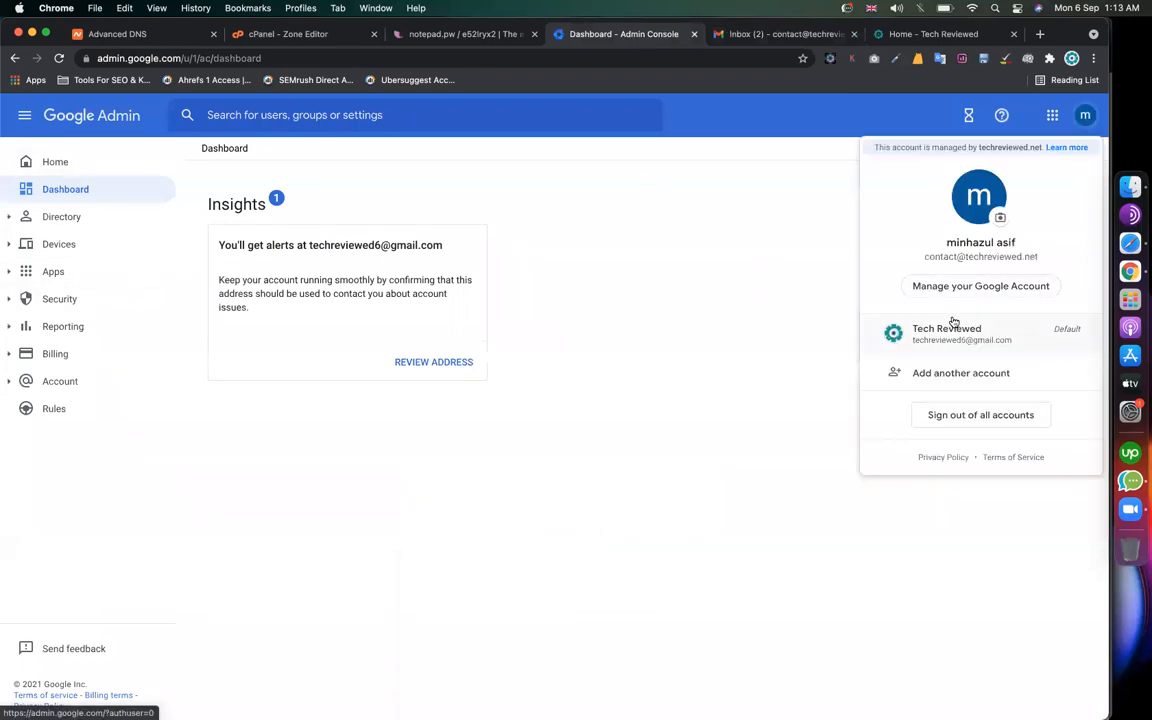
click(774, 324)
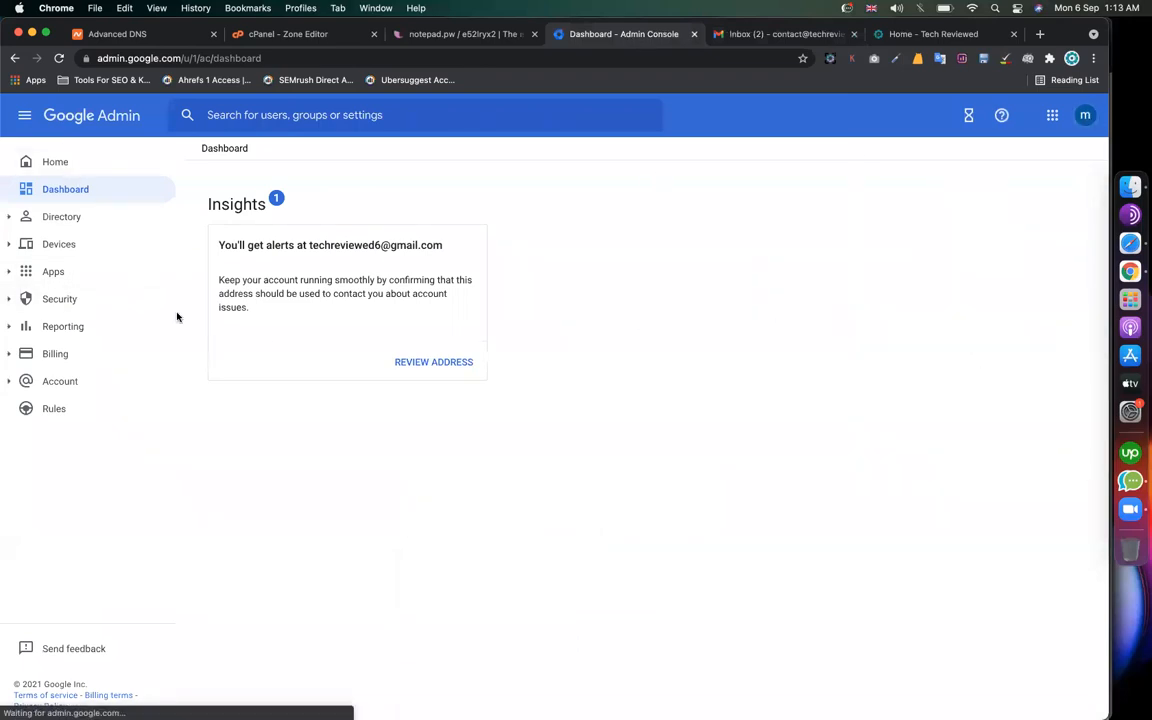
click(67, 168)
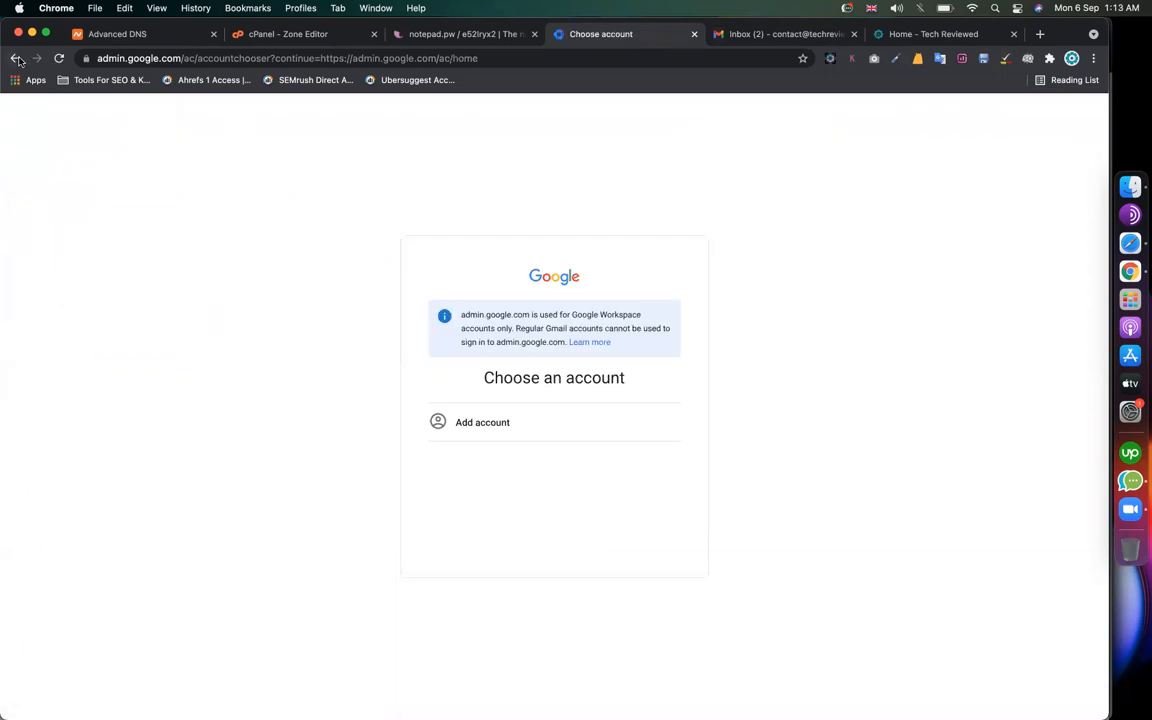
Step: Add the techreviewed.net workspace account and sign in to reach the Admin home page
click(483, 423)
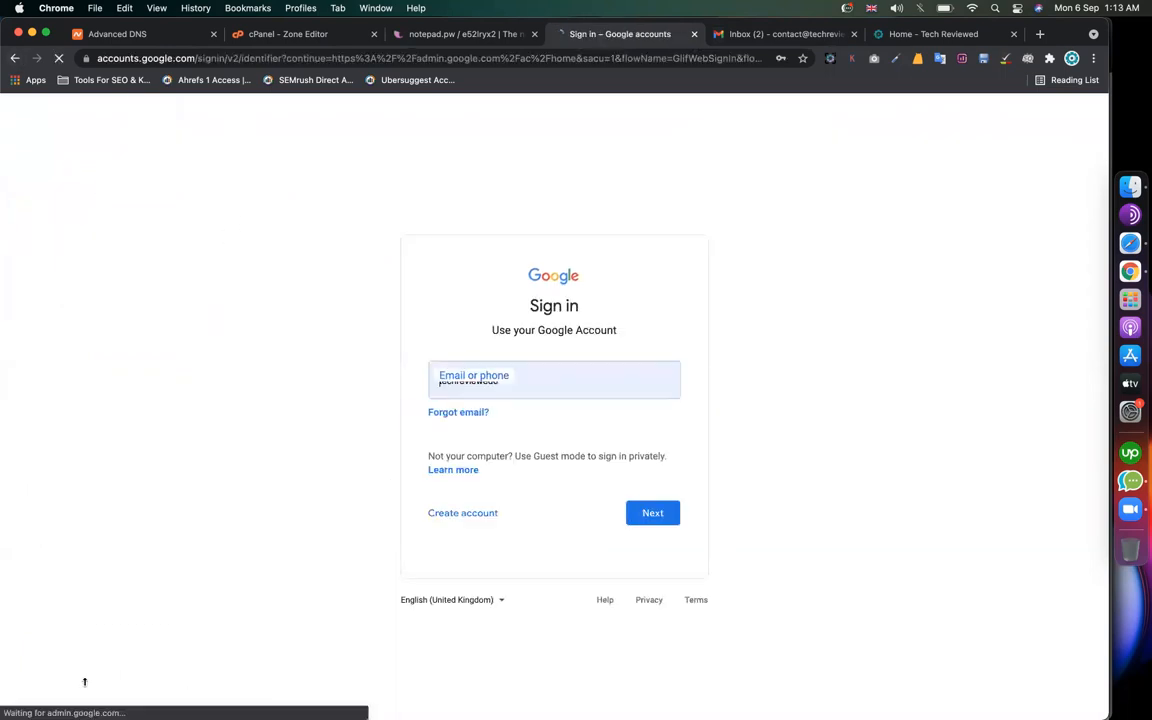
click(572, 380)
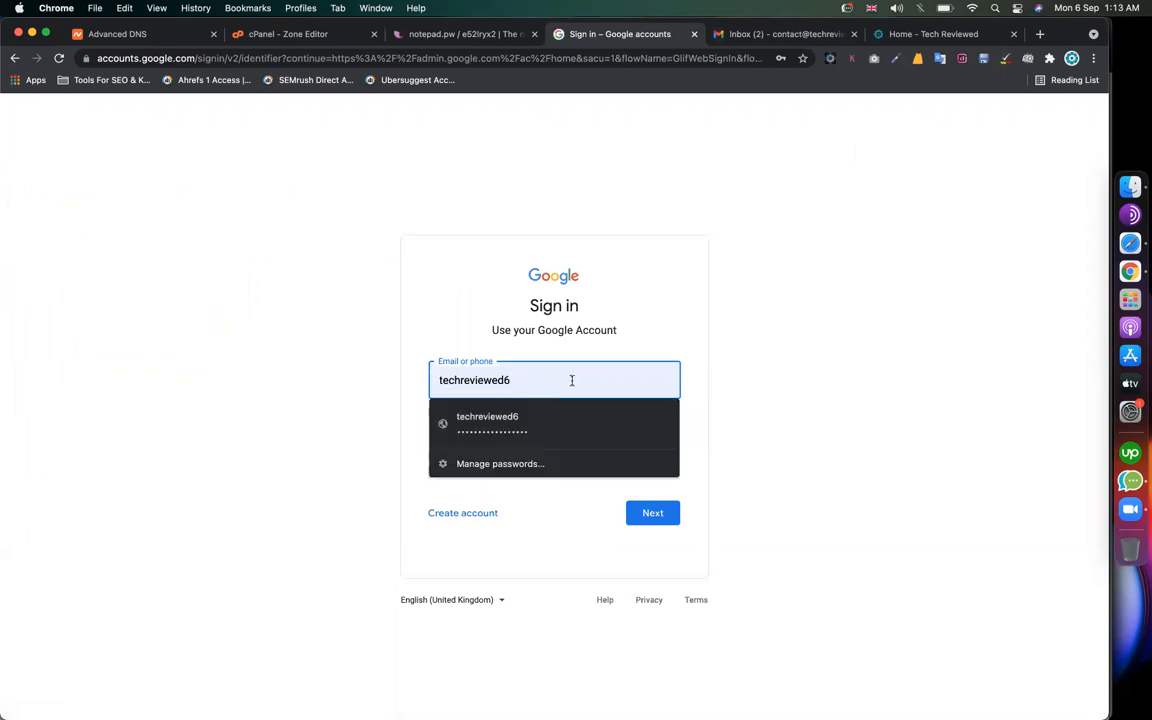
click(290, 373)
click(528, 382)
click(232, 416)
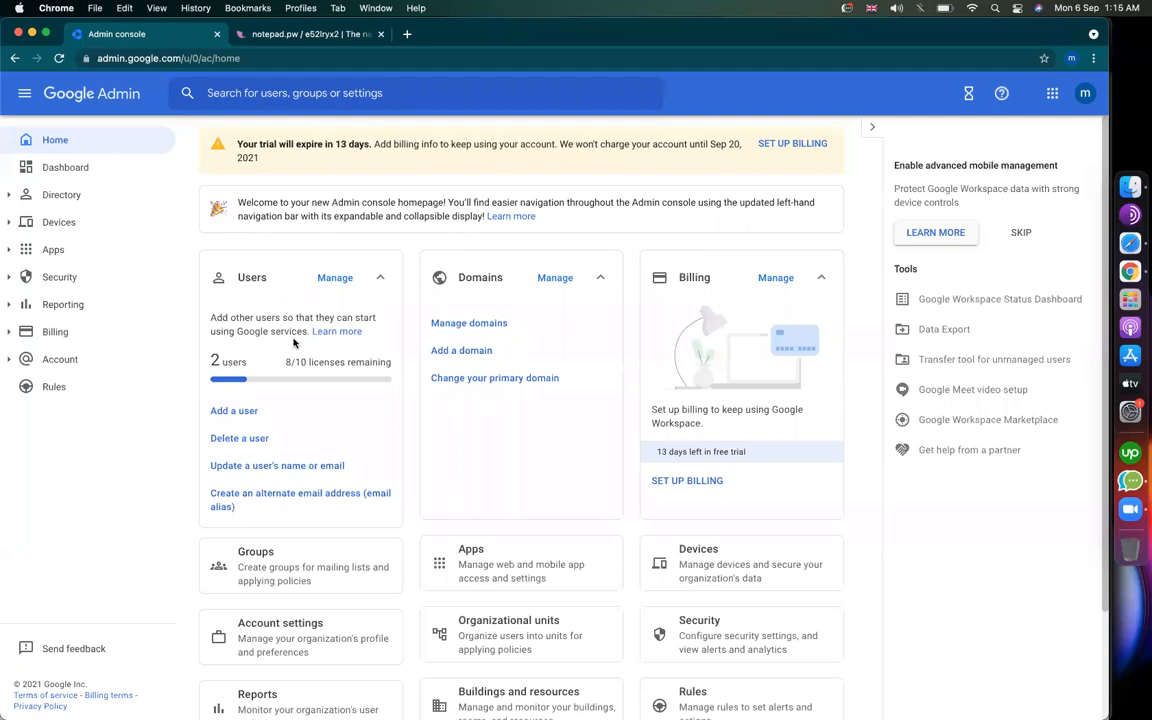
Step: Open Gmail from the apps launcher, then open the Users list from the Admin home page
click(308, 33)
drag(162, 251, 8, 256)
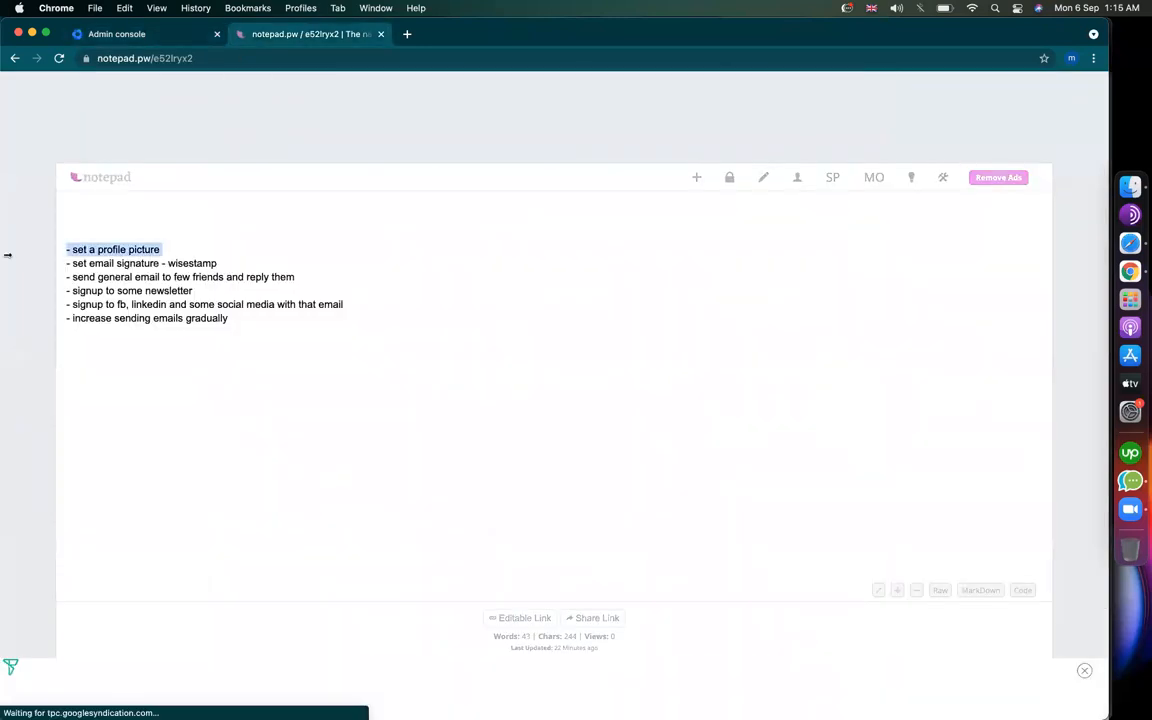
click(137, 37)
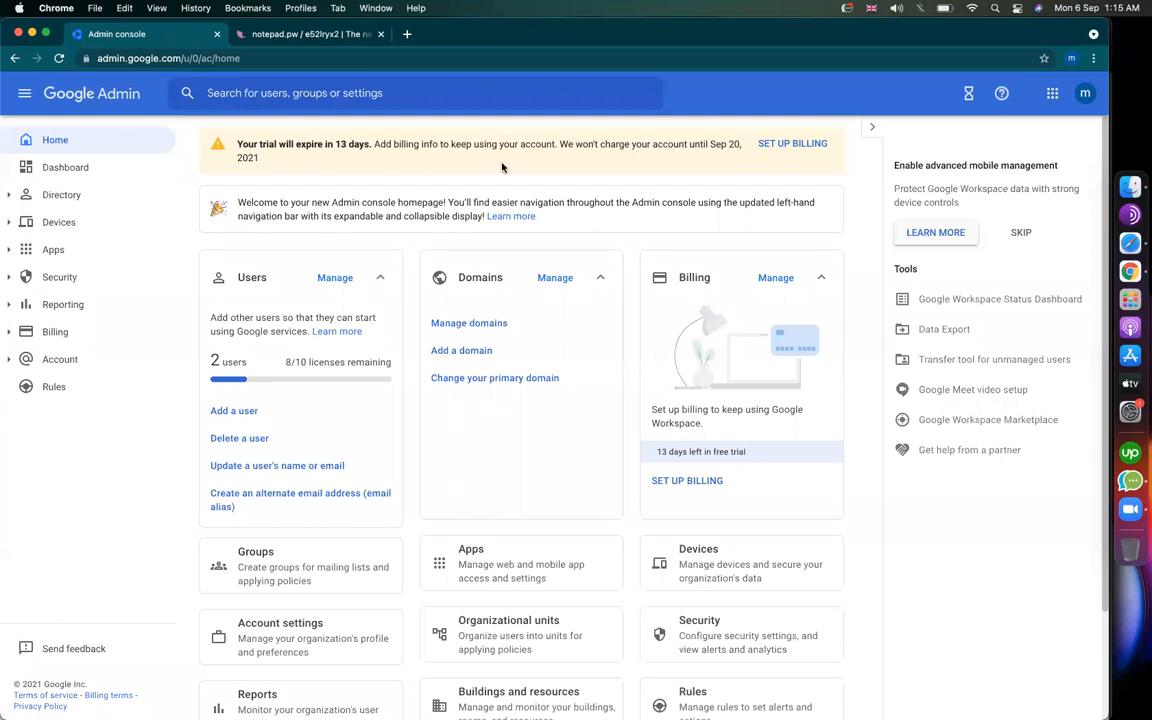
click(1052, 93)
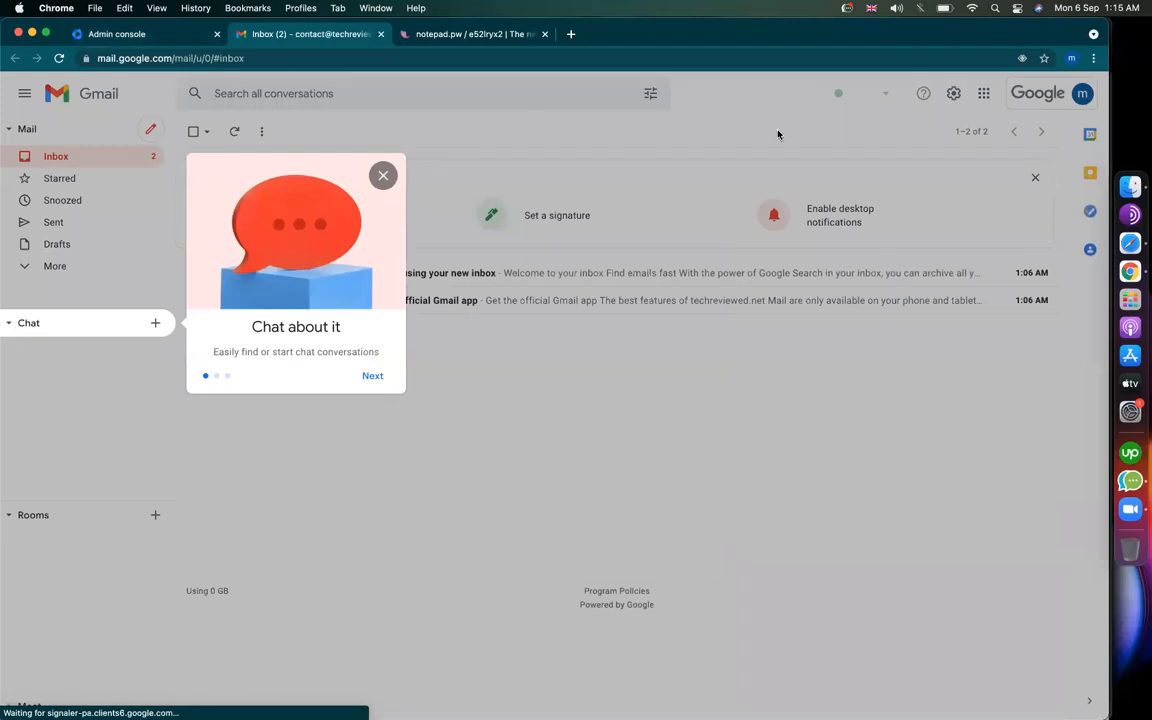
click(160, 34)
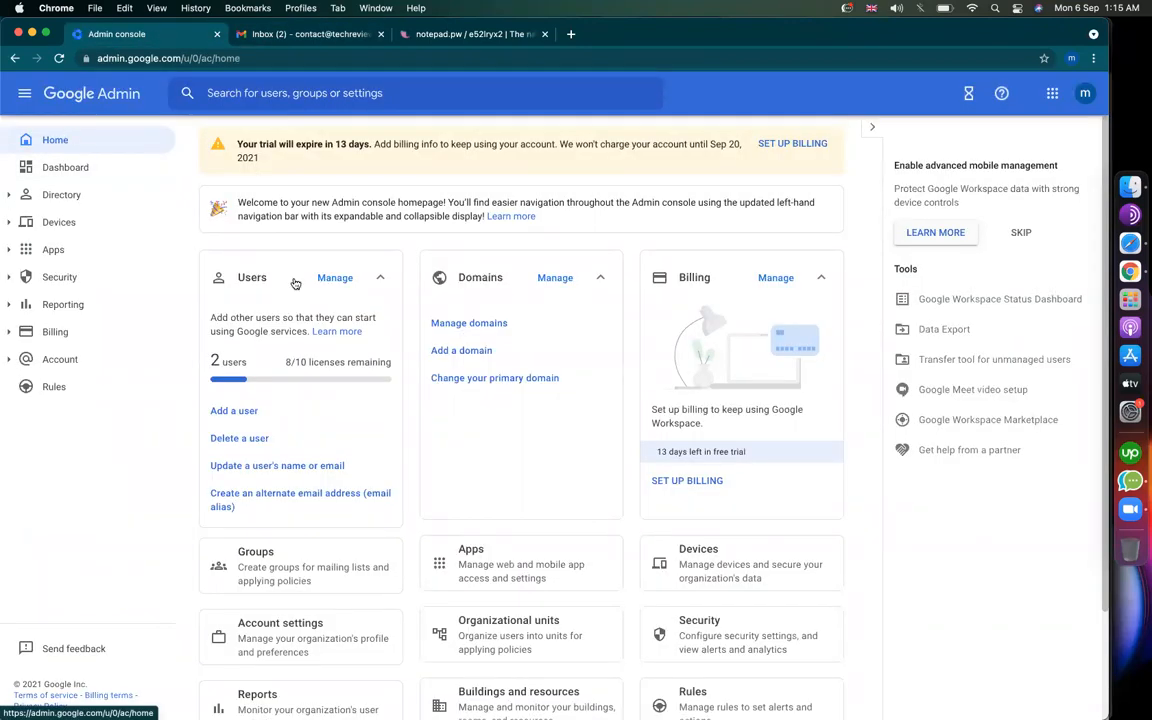
click(333, 278)
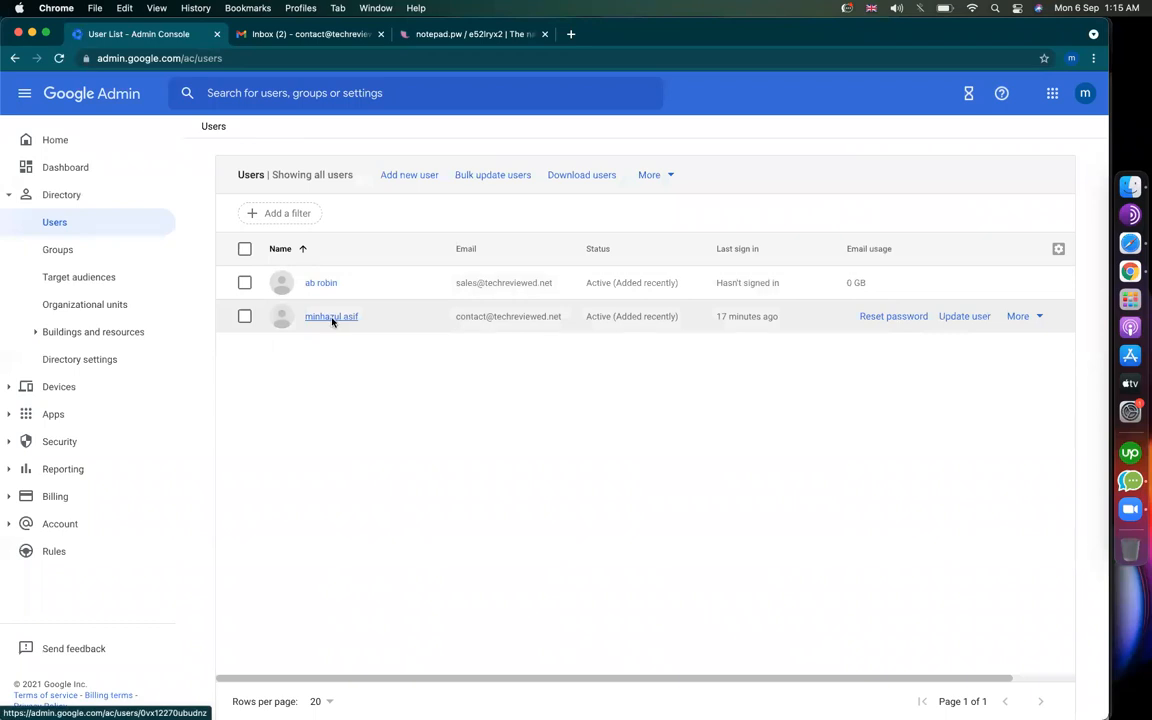
Step: Upload a photo file from the Desktop as the admin user's profile picture
click(331, 317)
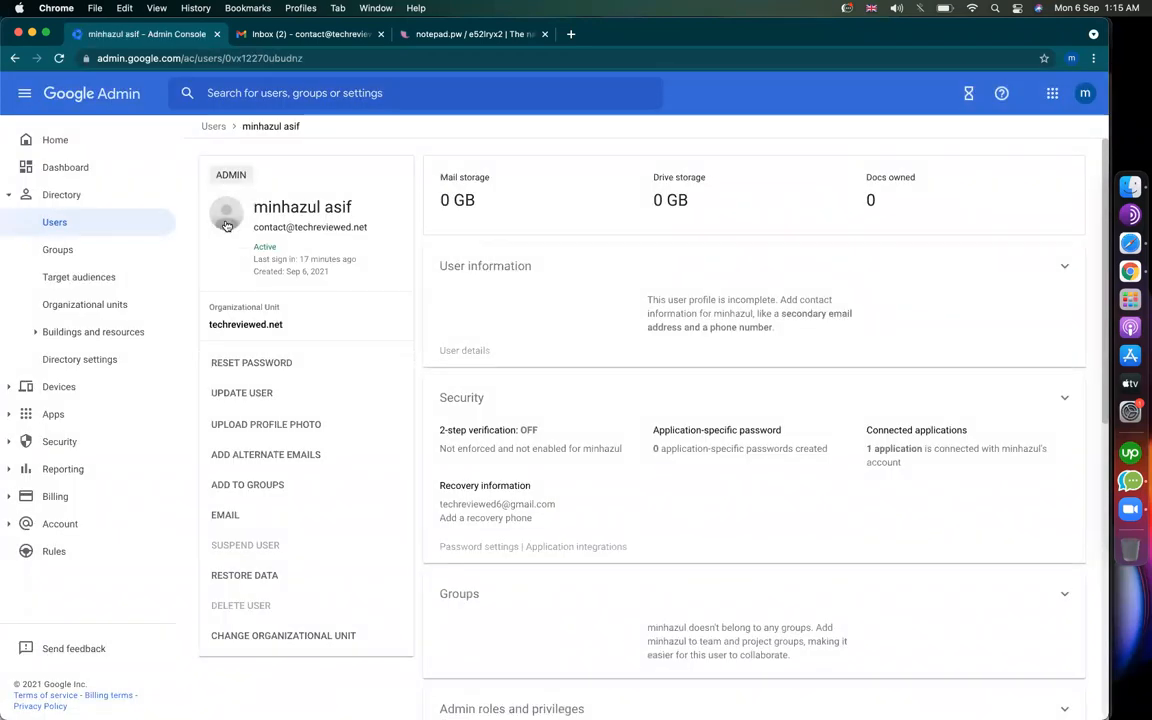
click(222, 222)
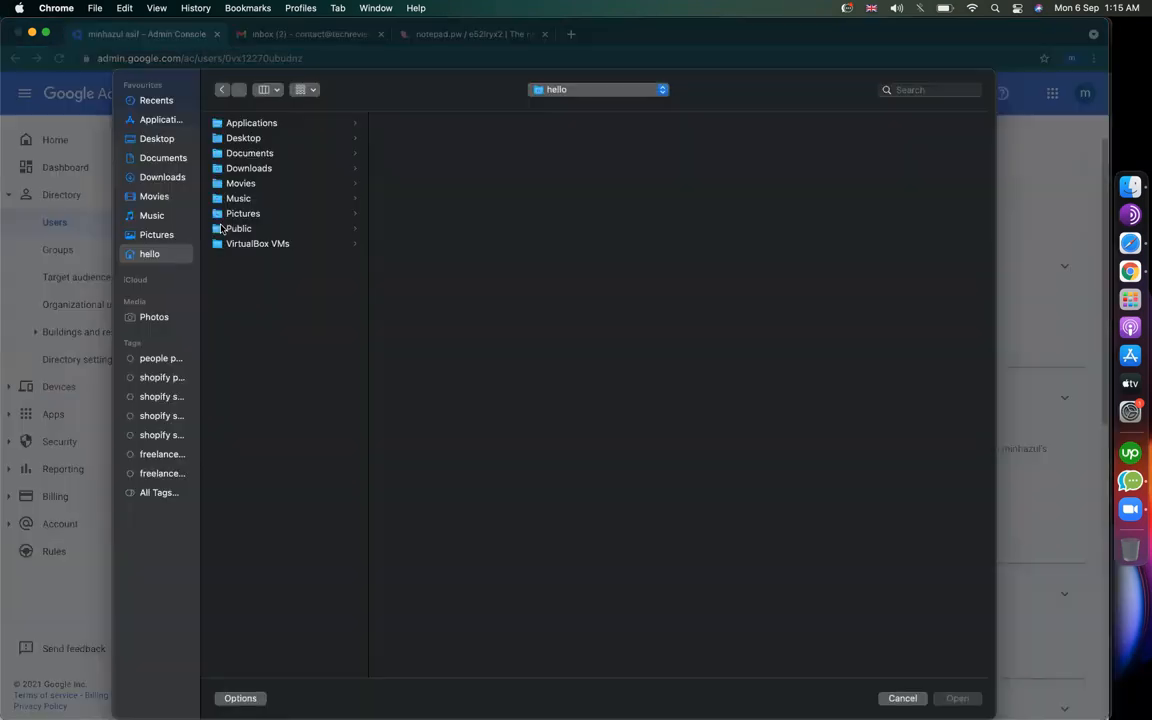
click(160, 138)
click(229, 138)
key(Return)
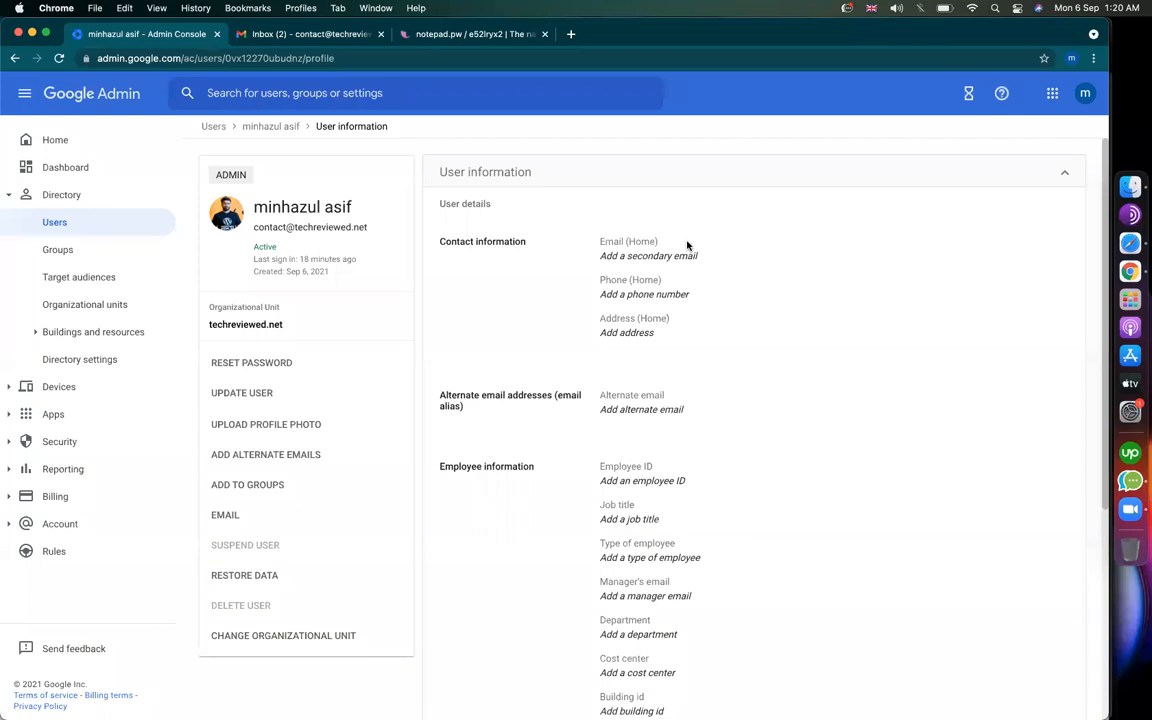
key(XF86AudioRaiseVolume)
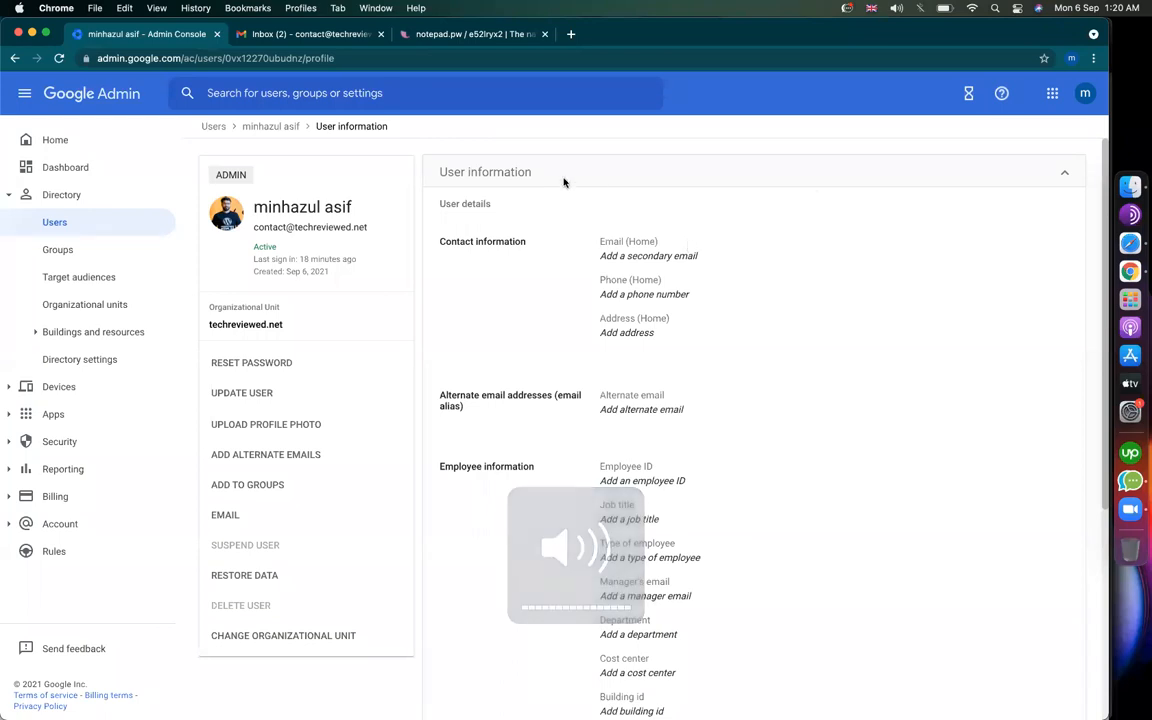
Step: Open See all settings for the techreviewed.net Gmail, then bring Safari's Gmail window forward
click(448, 36)
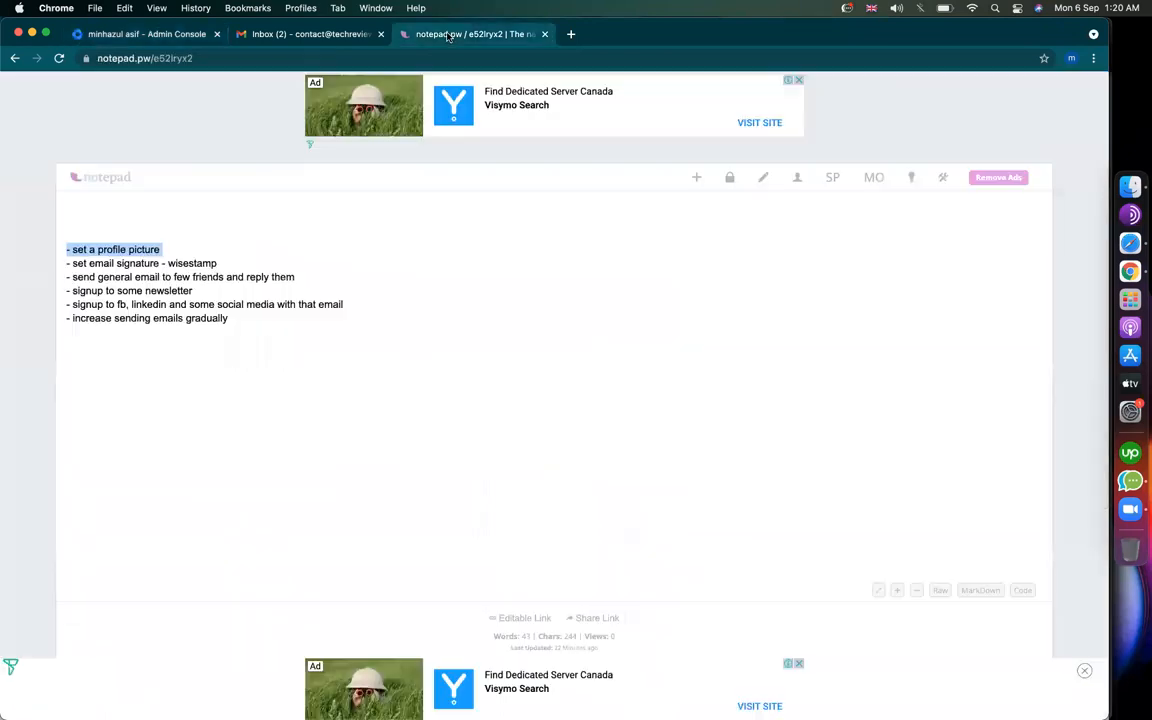
click(175, 274)
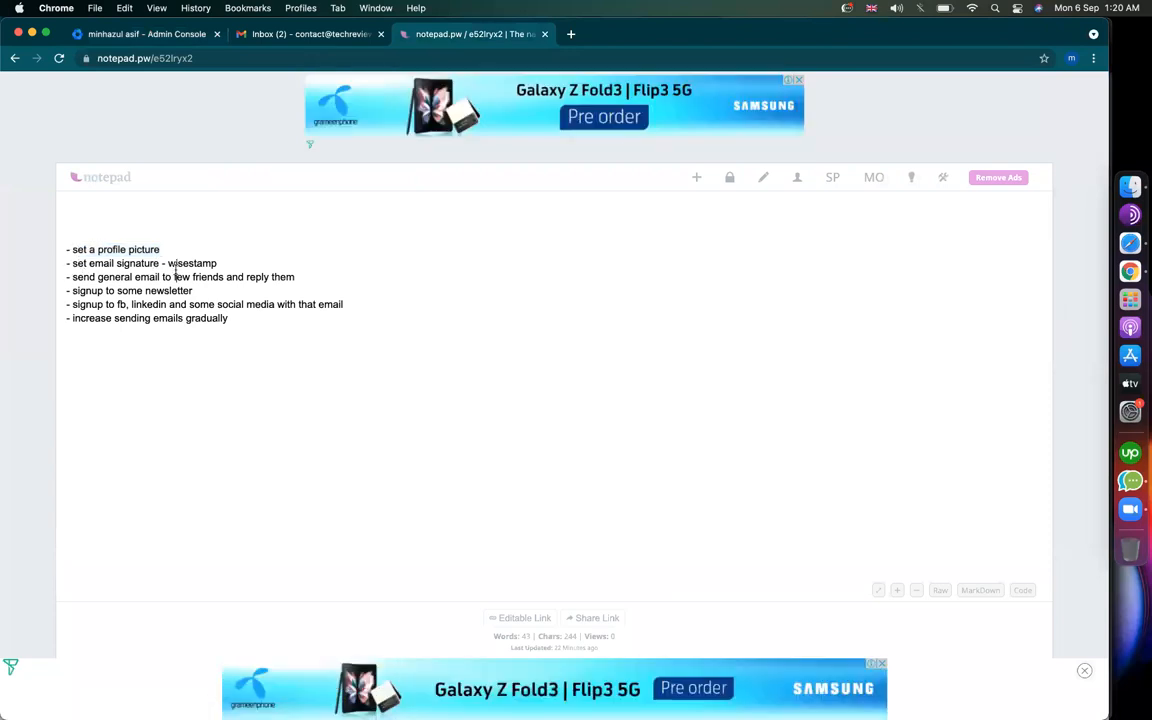
click(294, 41)
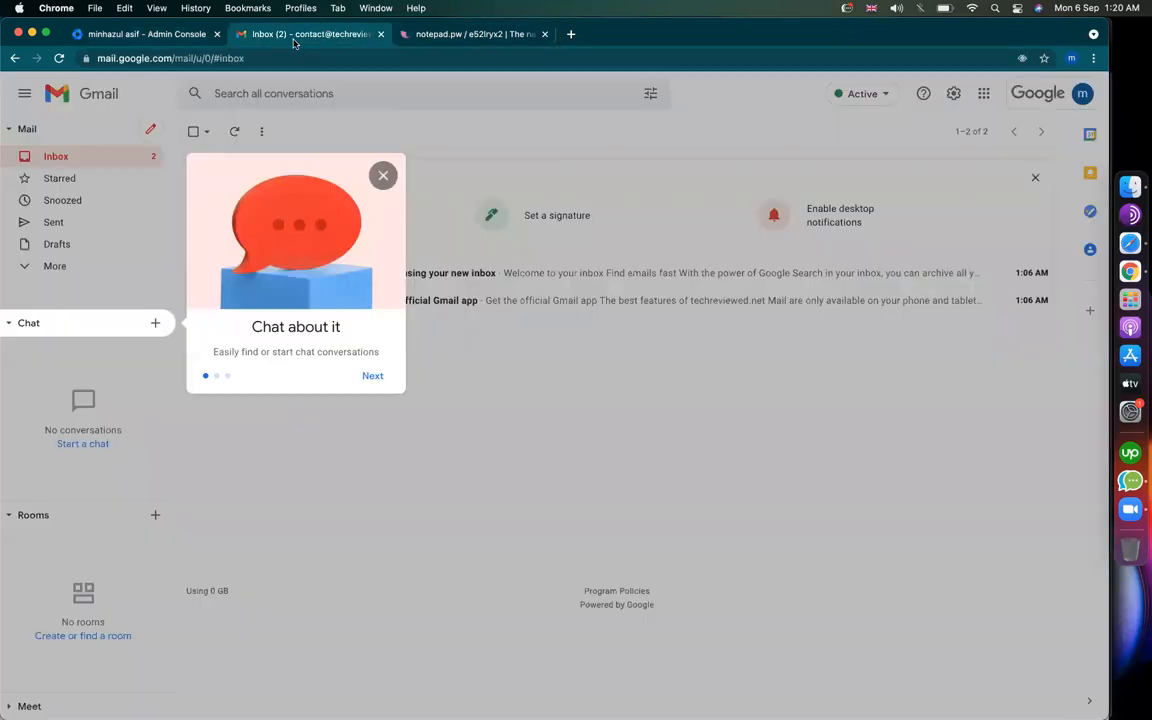
click(382, 174)
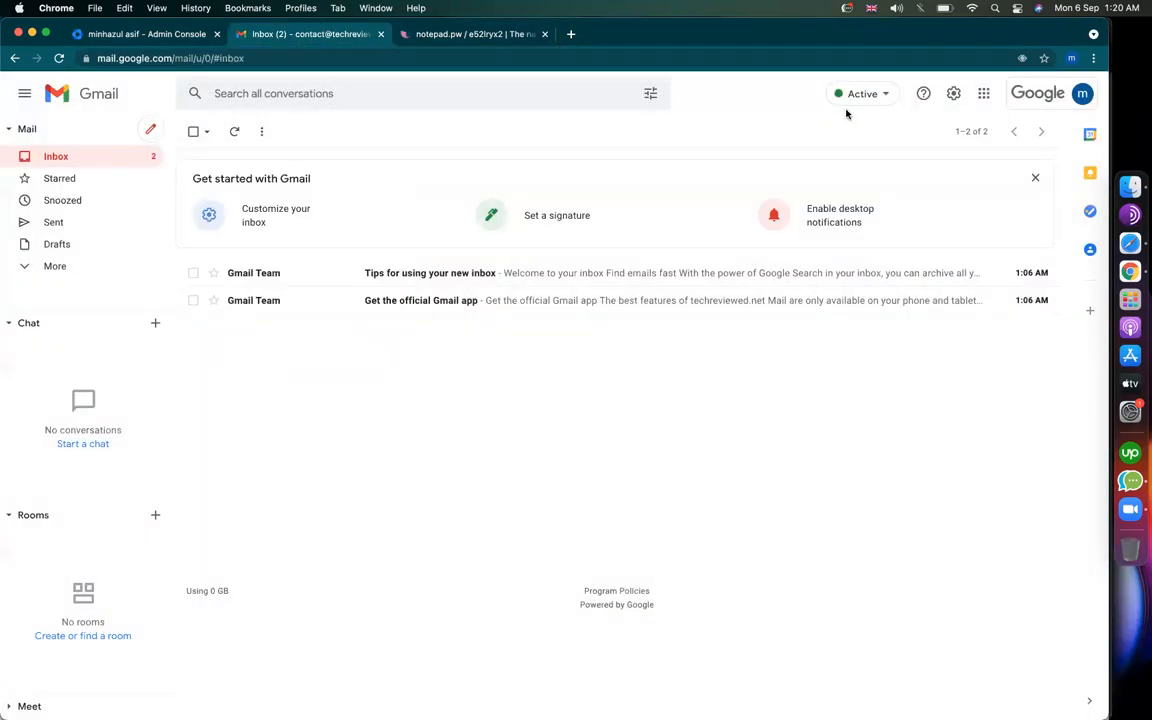
click(955, 94)
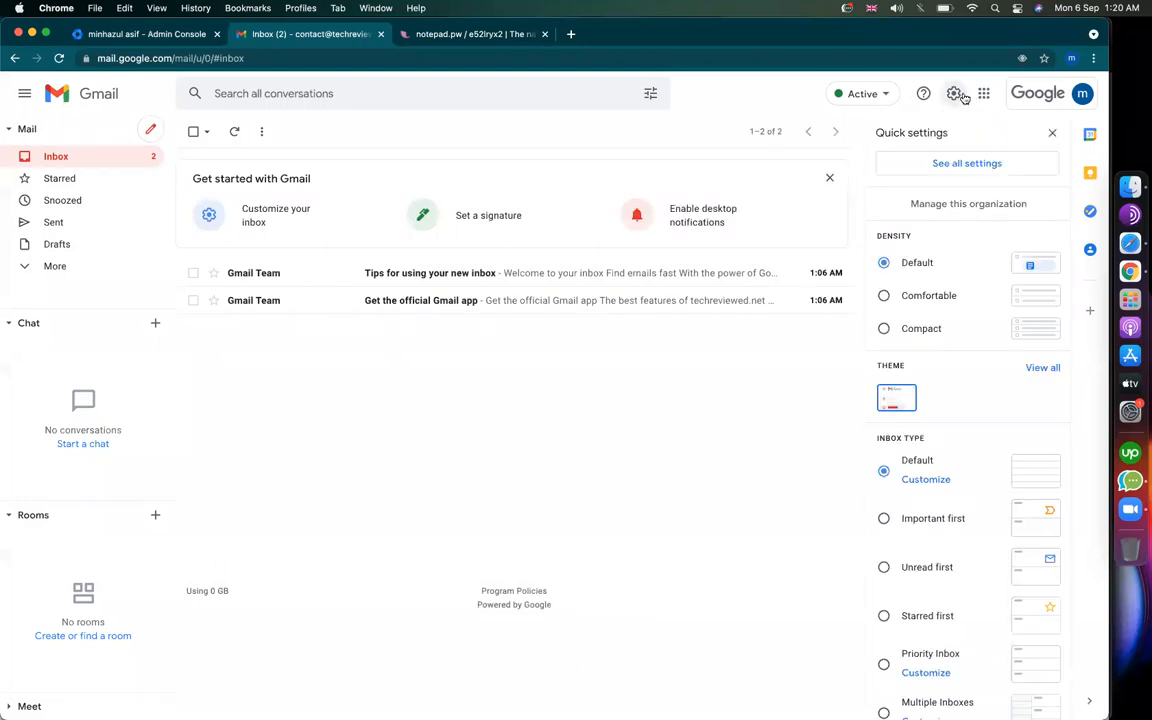
click(953, 164)
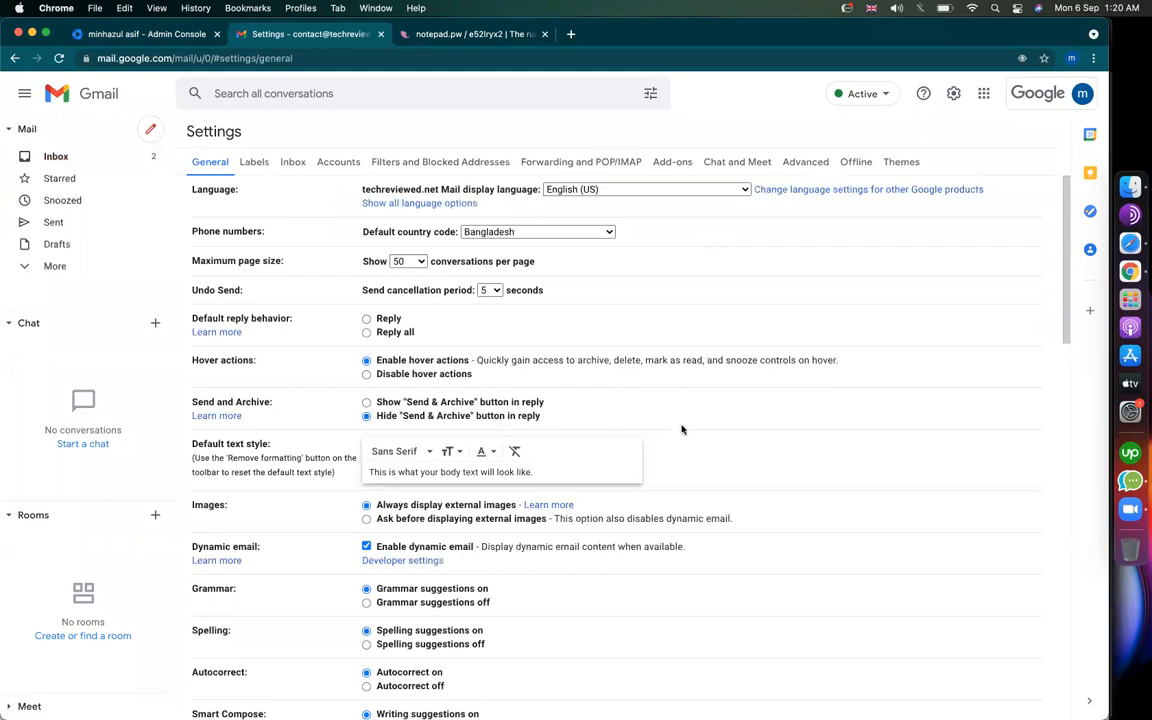
scroll(800, 400, down, 1)
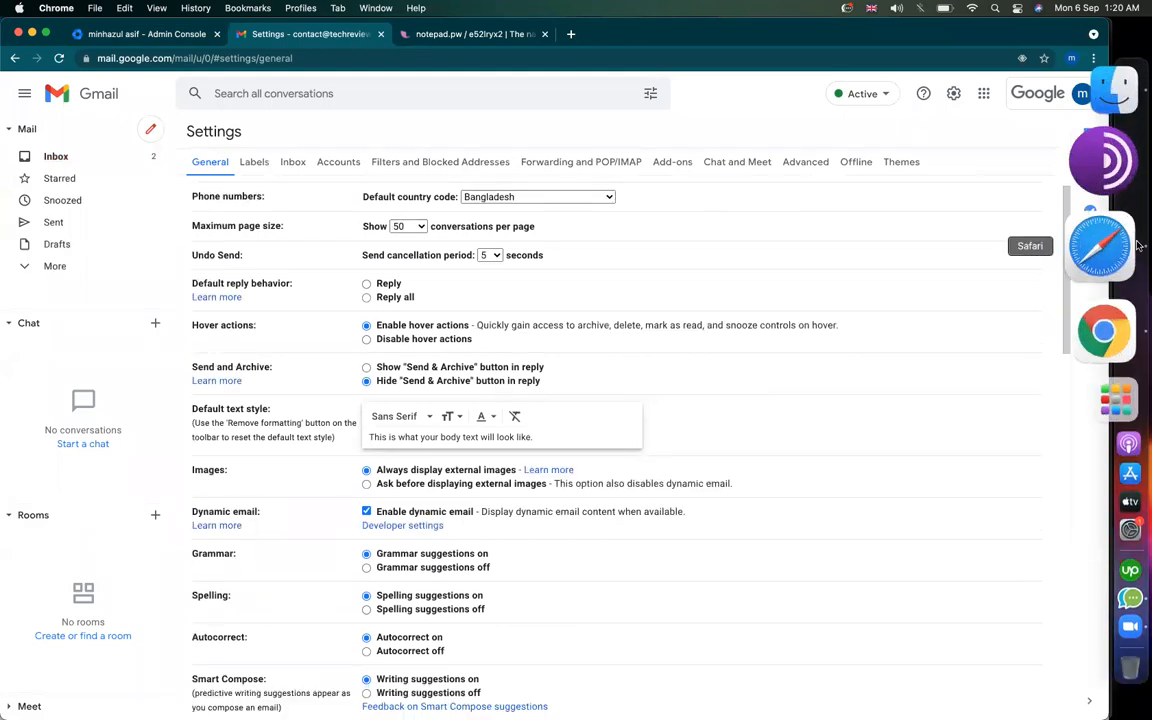
click(1105, 245)
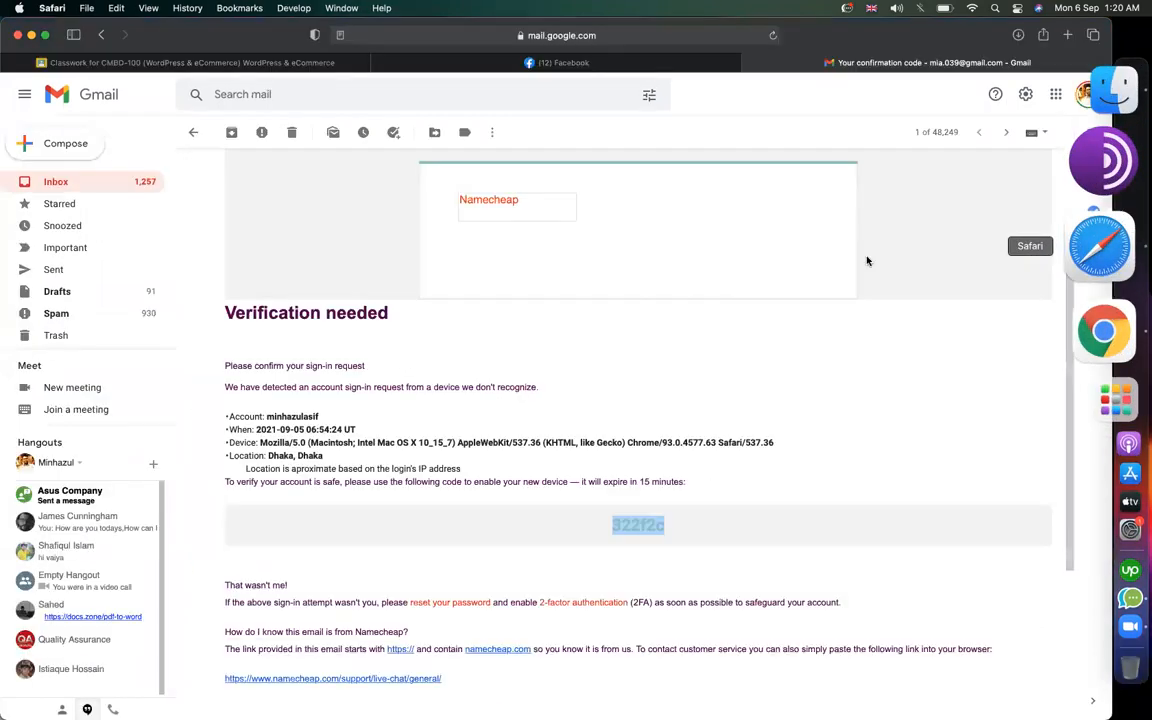
Step: Start a new draft in Safari's Gmail and select its entire existing signature block
click(76, 147)
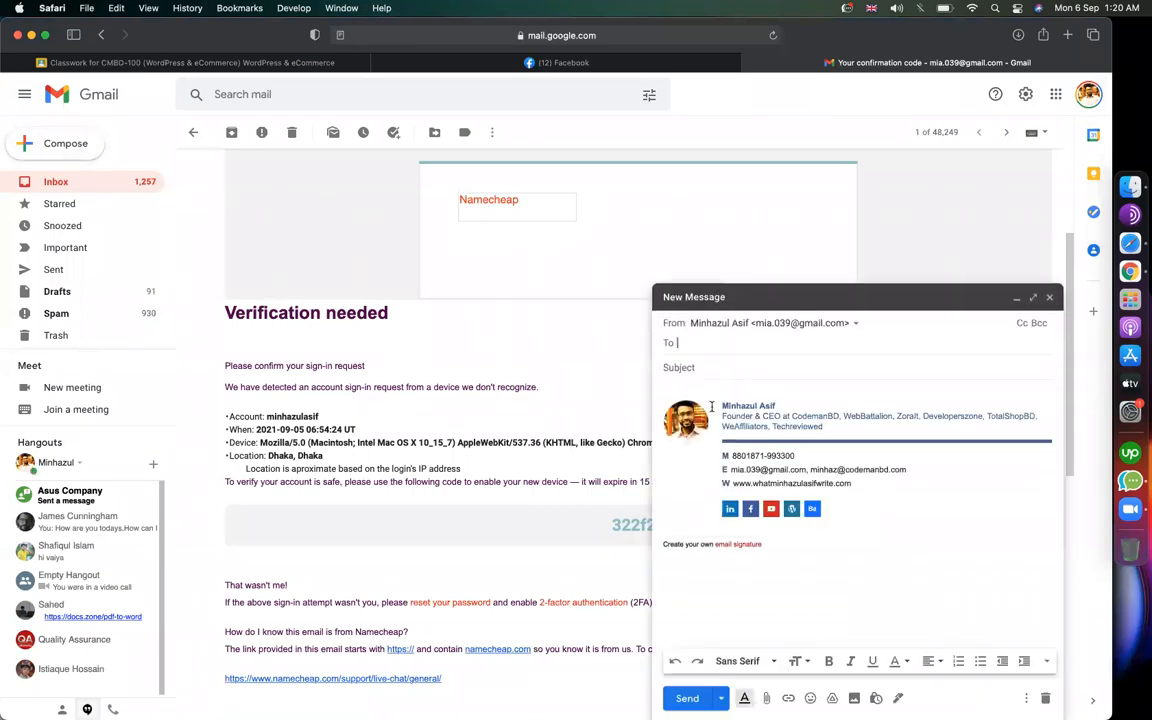
click(705, 395)
key(Return)
key(Return)
key(Return)
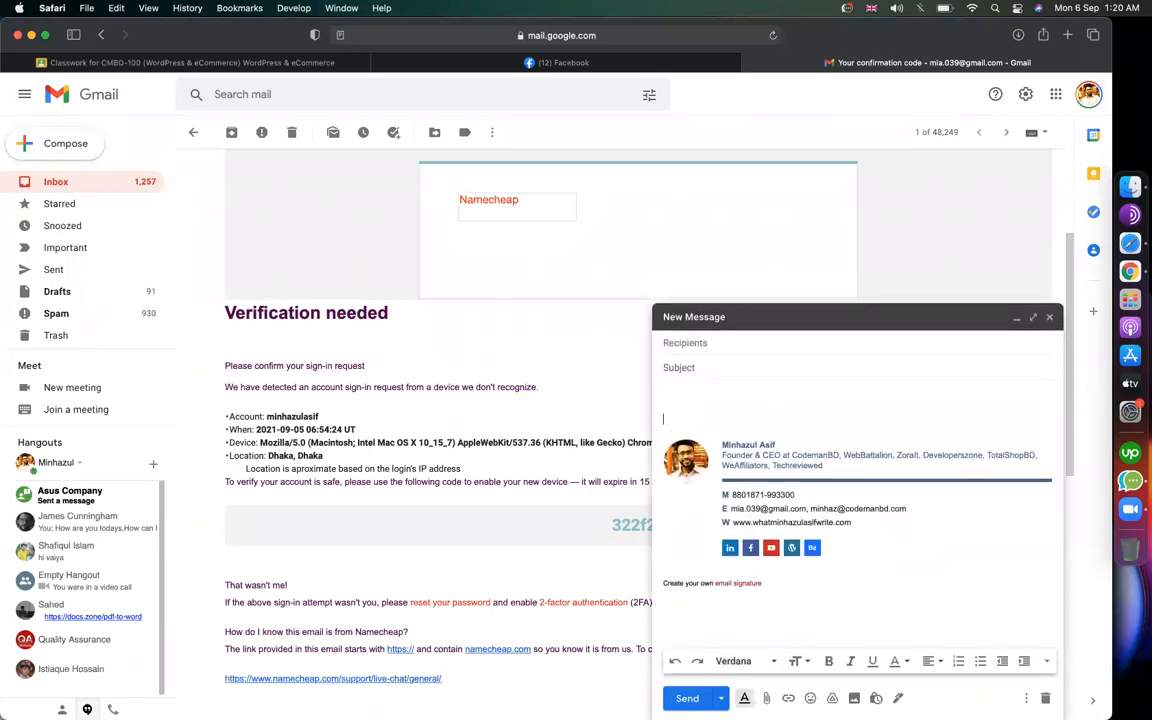
drag(883, 524, 958, 347)
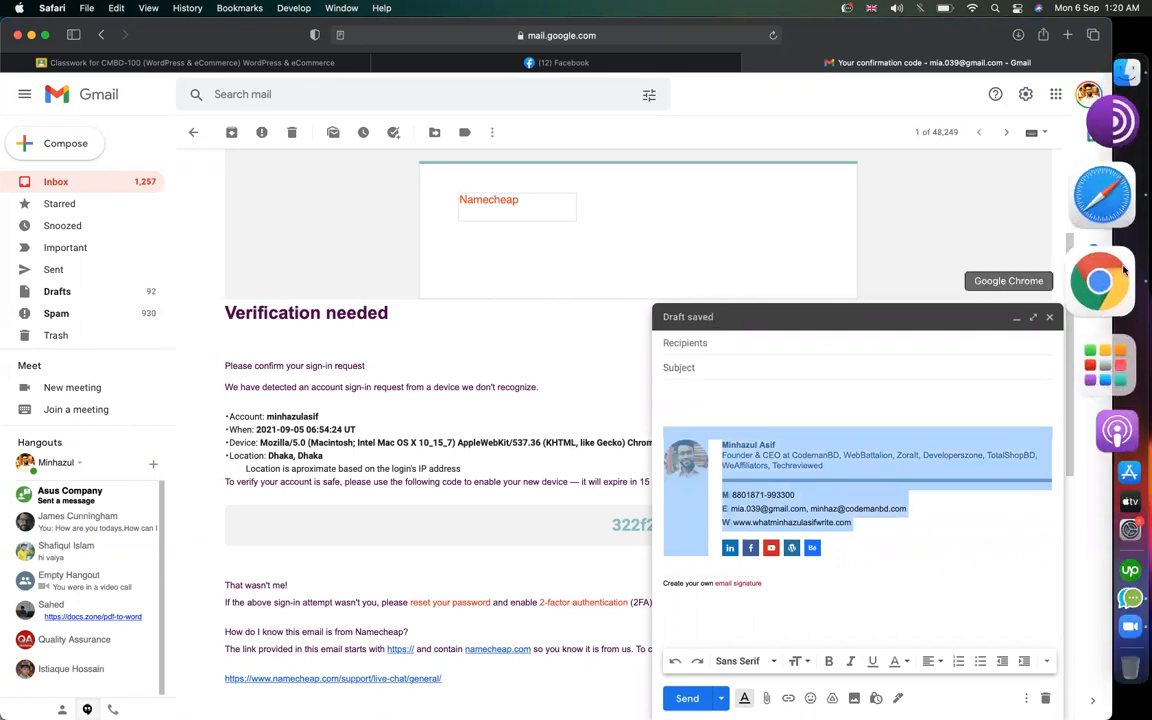
click(1100, 282)
Step: Scroll to the Signature section and create a new signature named 'my sig'
scroll(679, 447, down, 10)
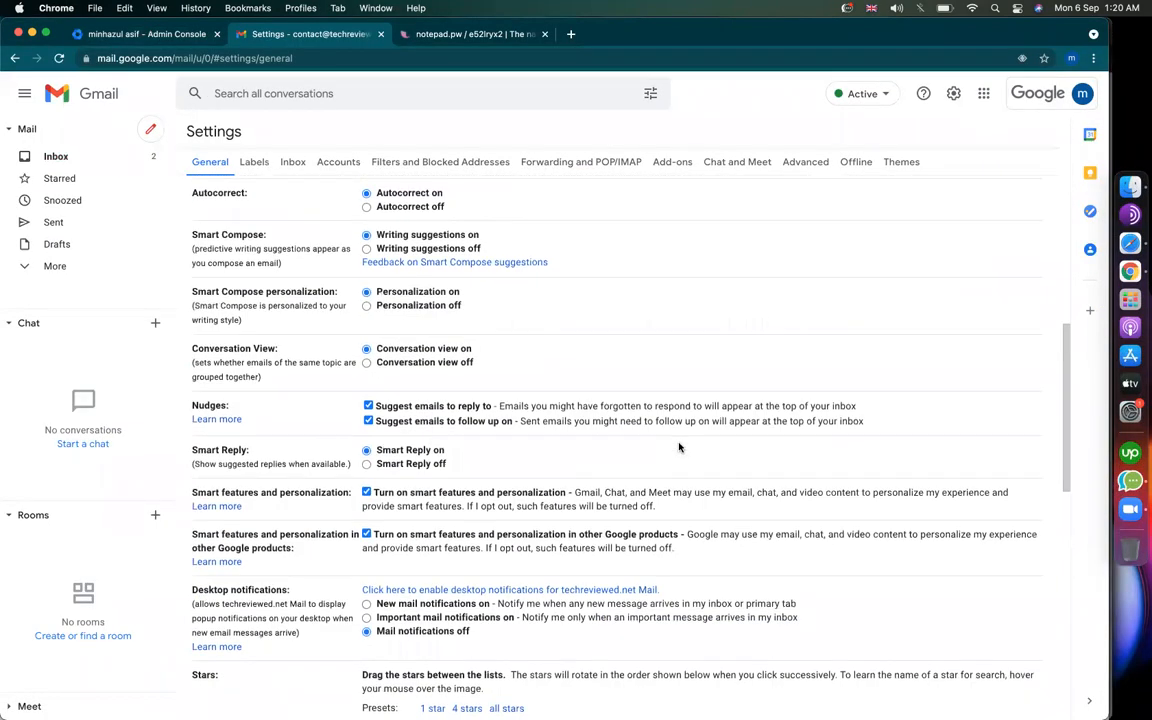
scroll(341, 460, down, 3)
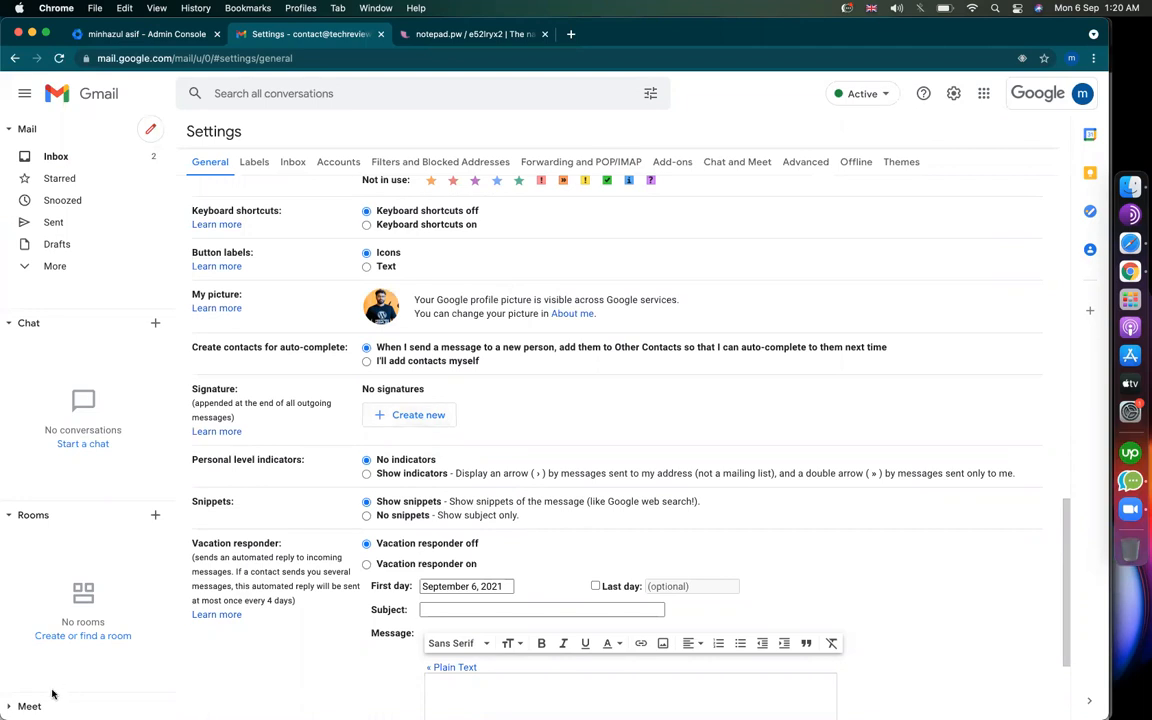
click(410, 418)
text(my sig)
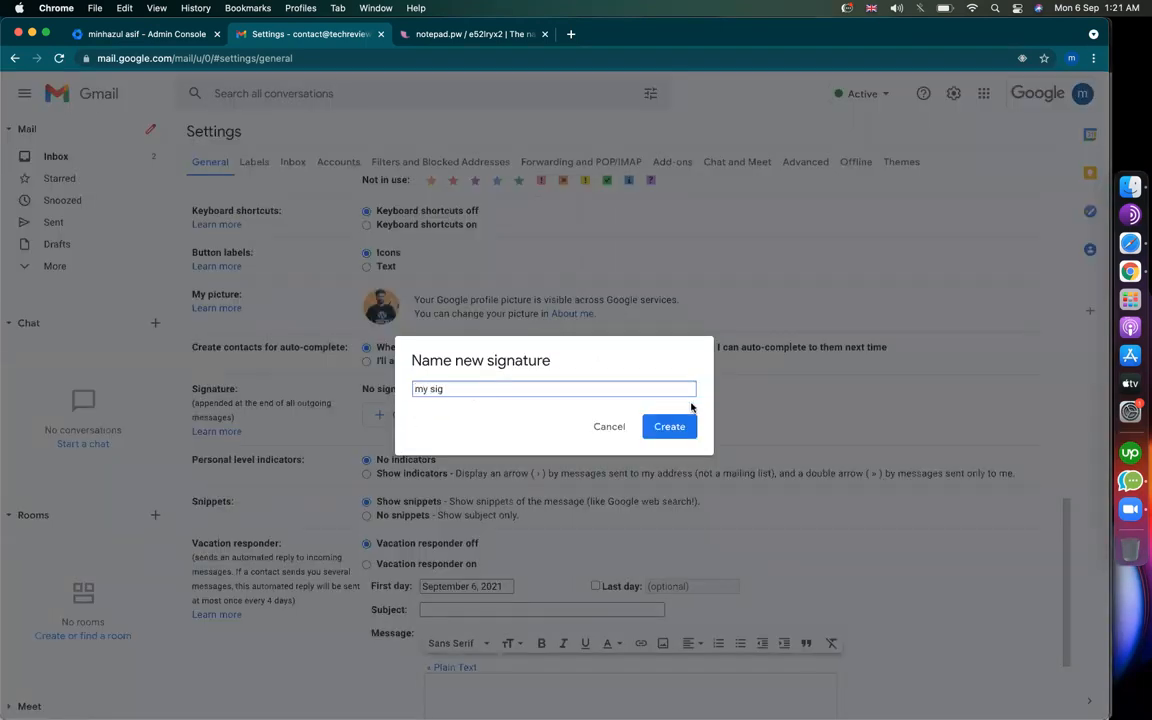
click(666, 424)
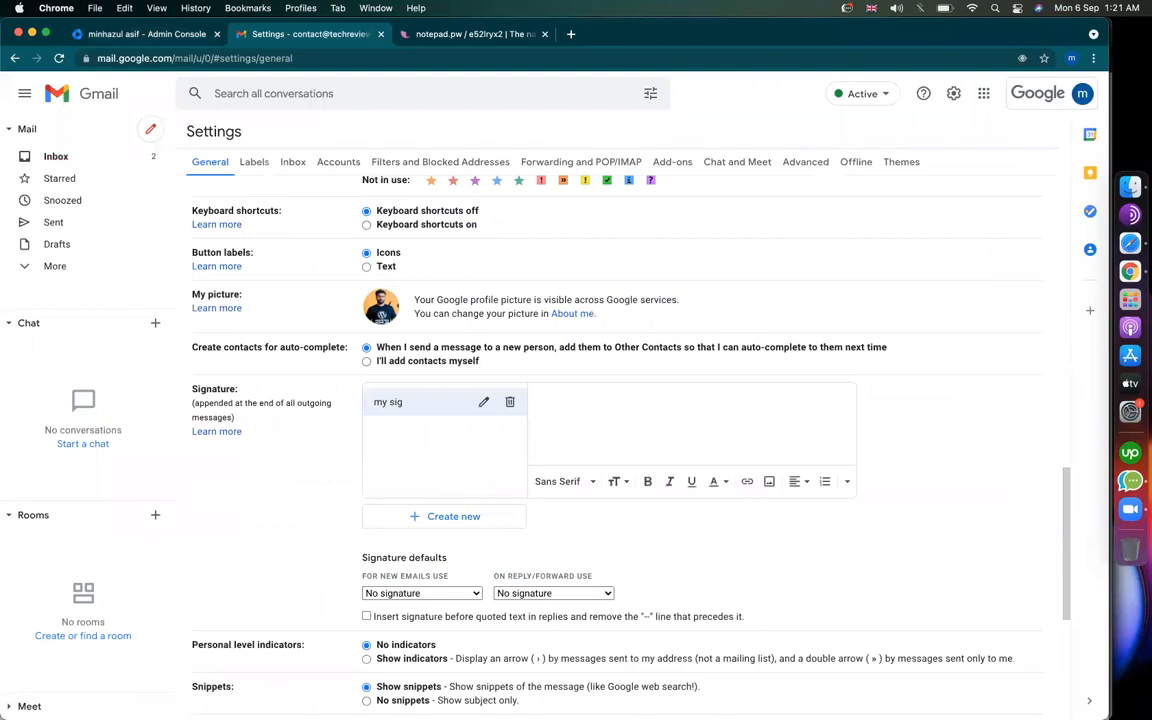
Step: Search Google for 'wisestamp' in a new tab and open the WiseStamp website
click(569, 34)
text(wise)
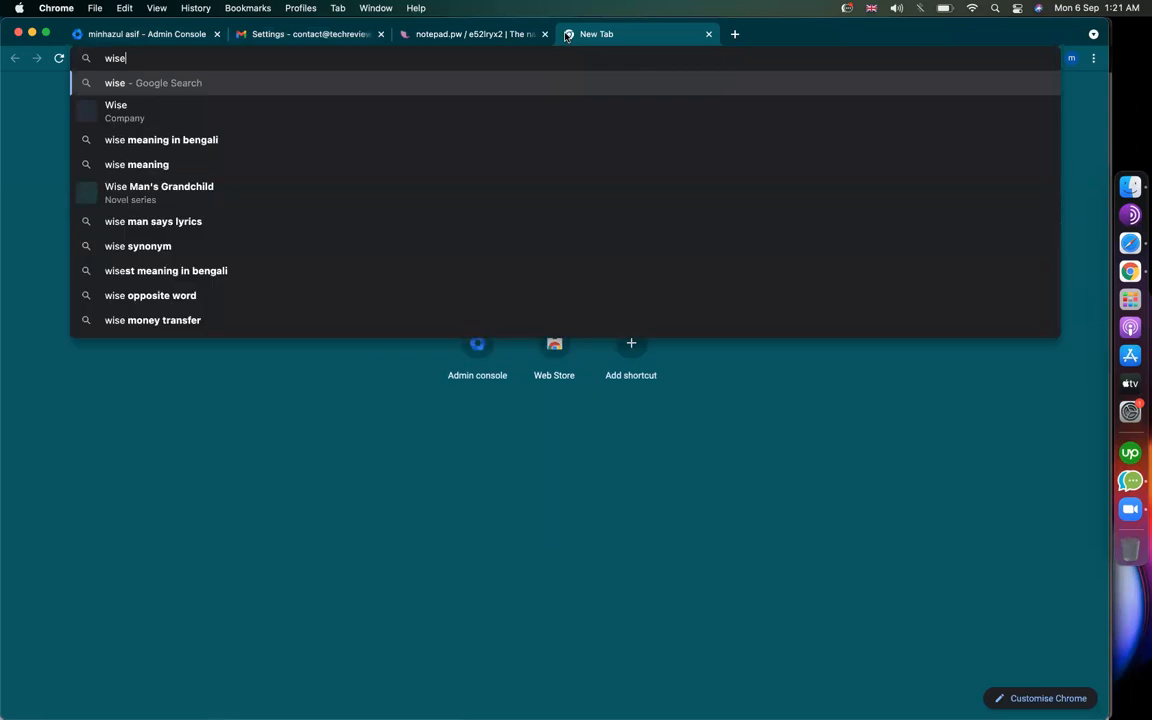
text(stamp)
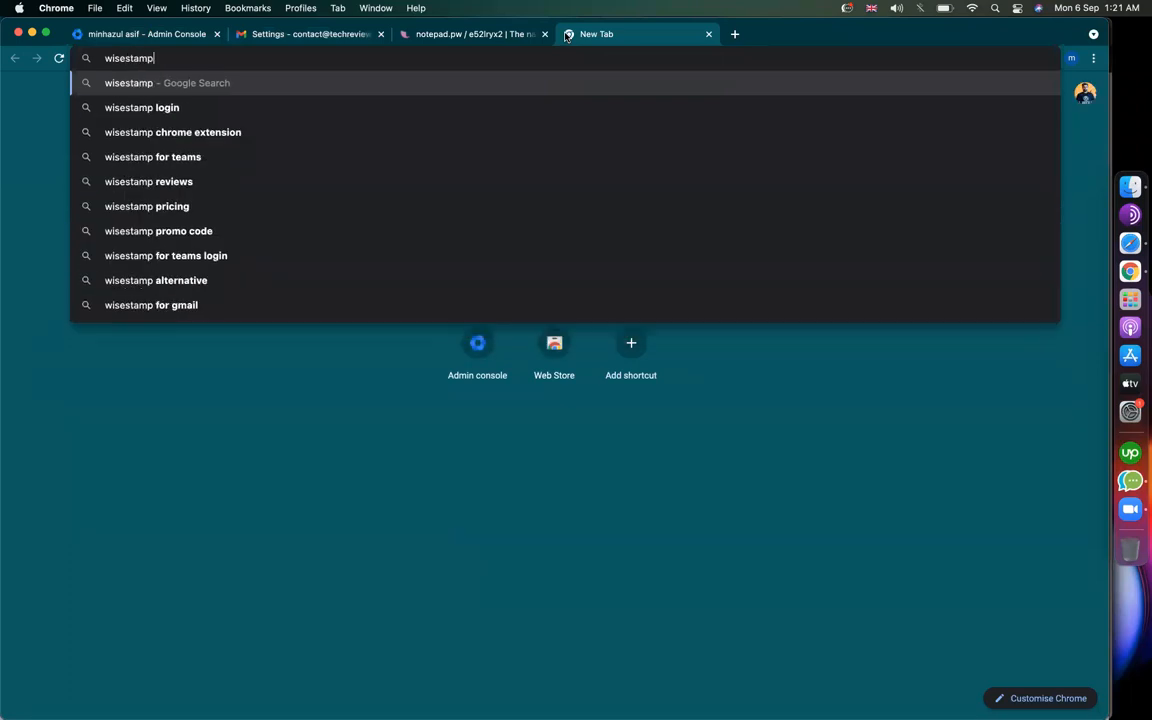
key(Return)
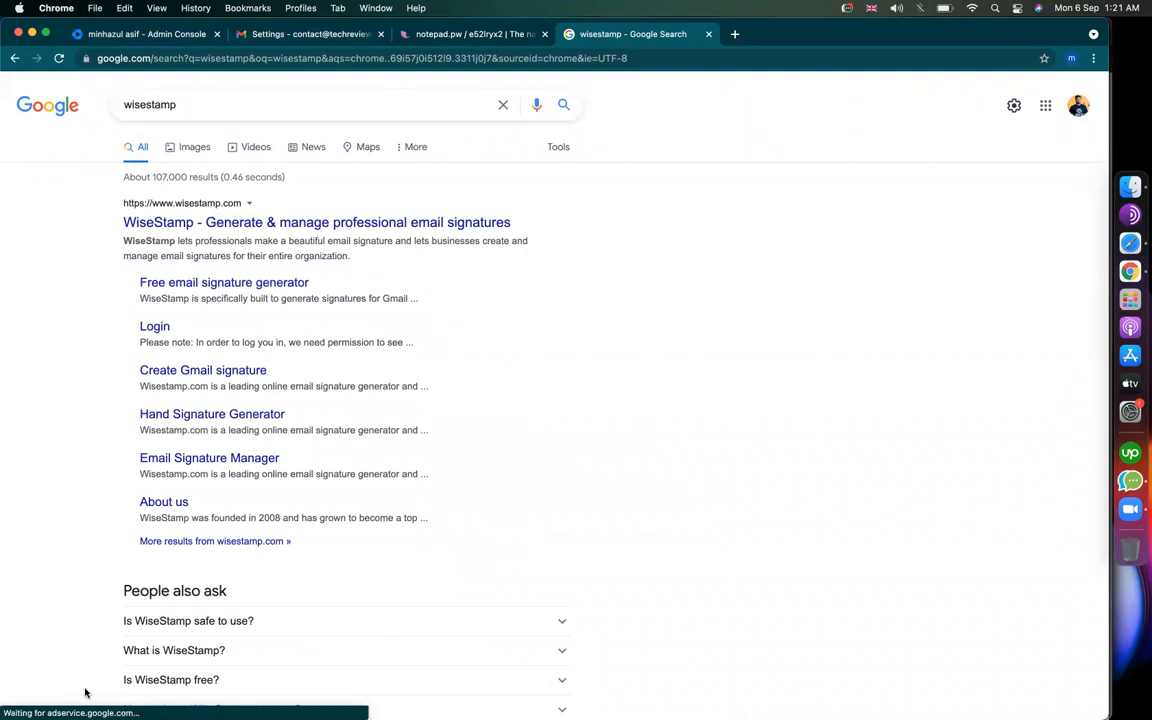
click(226, 223)
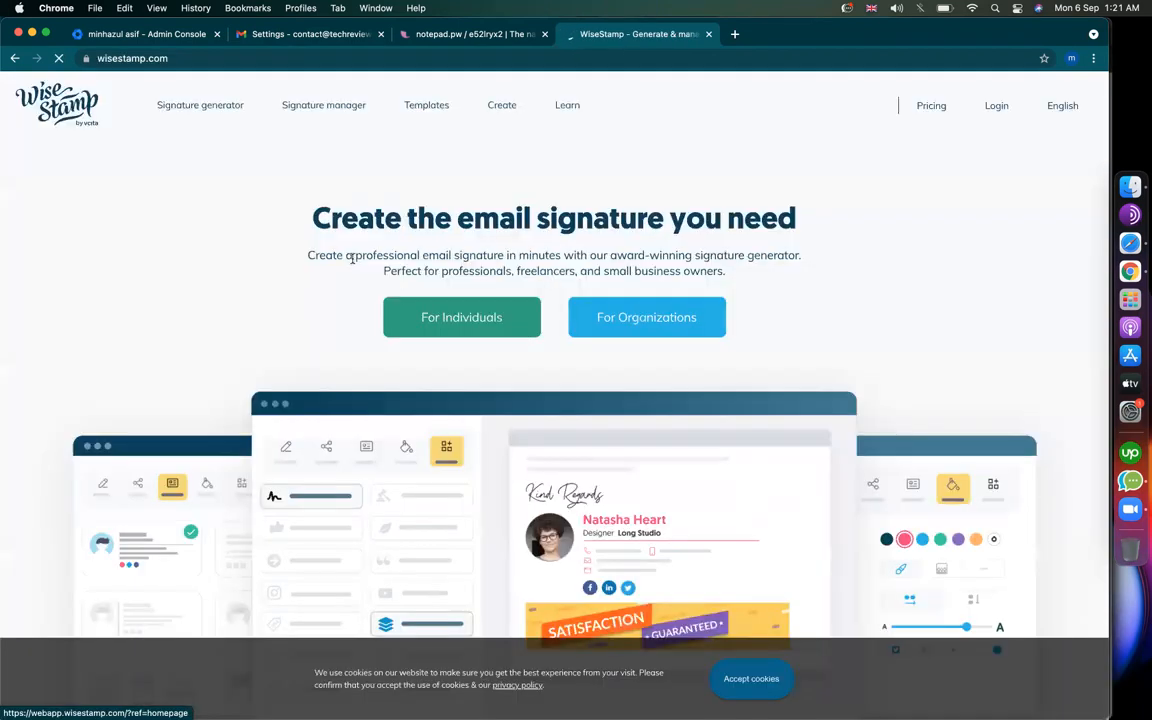
Step: In the signature generator, enter the owner's name, title Founder and company TechReviewed
click(197, 106)
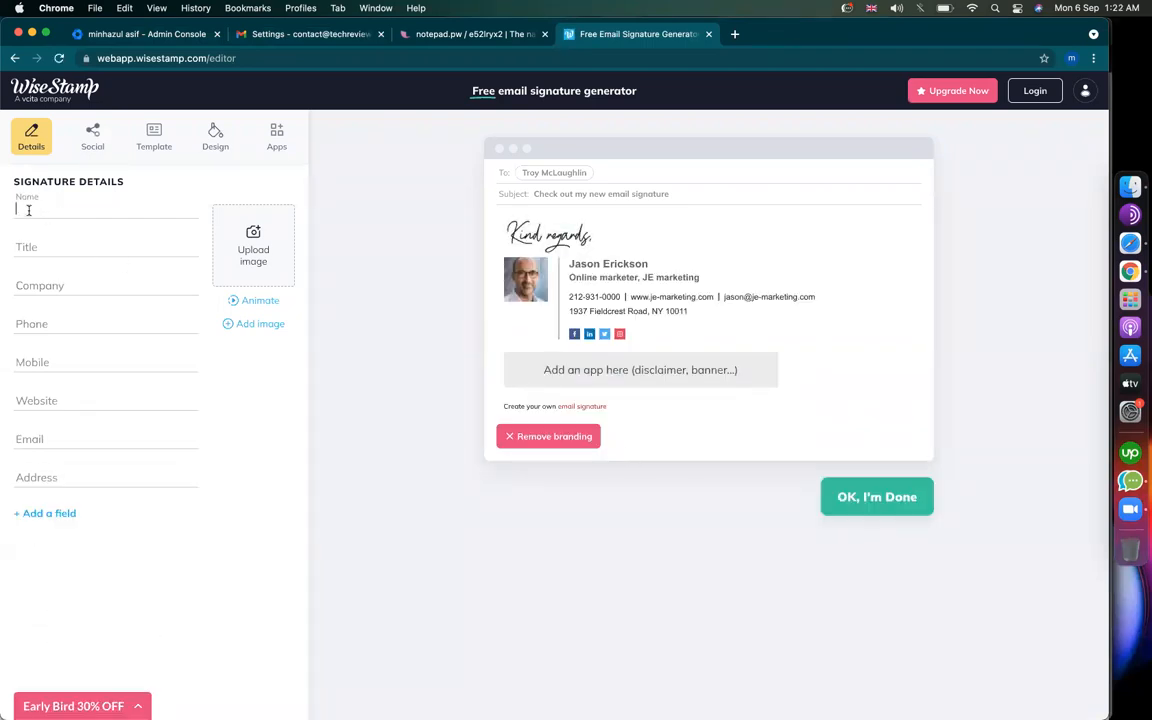
key(Tab)
key(Tab)
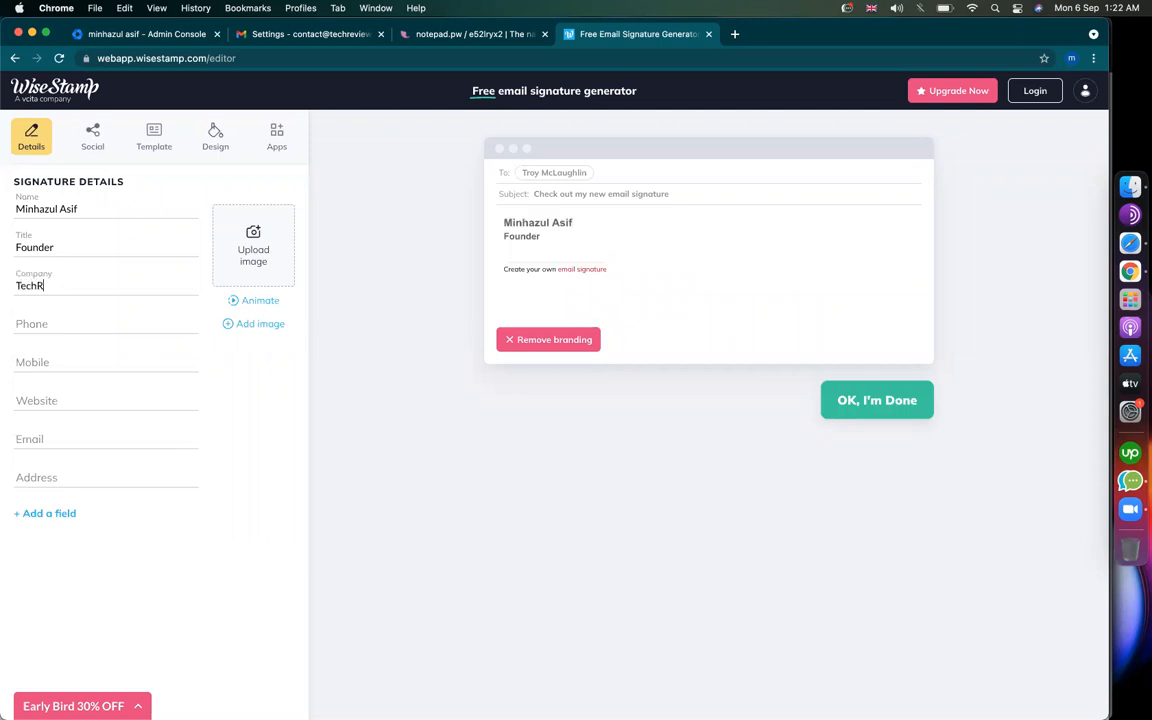
key(Tab)
Step: Add the mobile number, the techreviewed.net website and the contact e-mail address to the signature
click(55, 357)
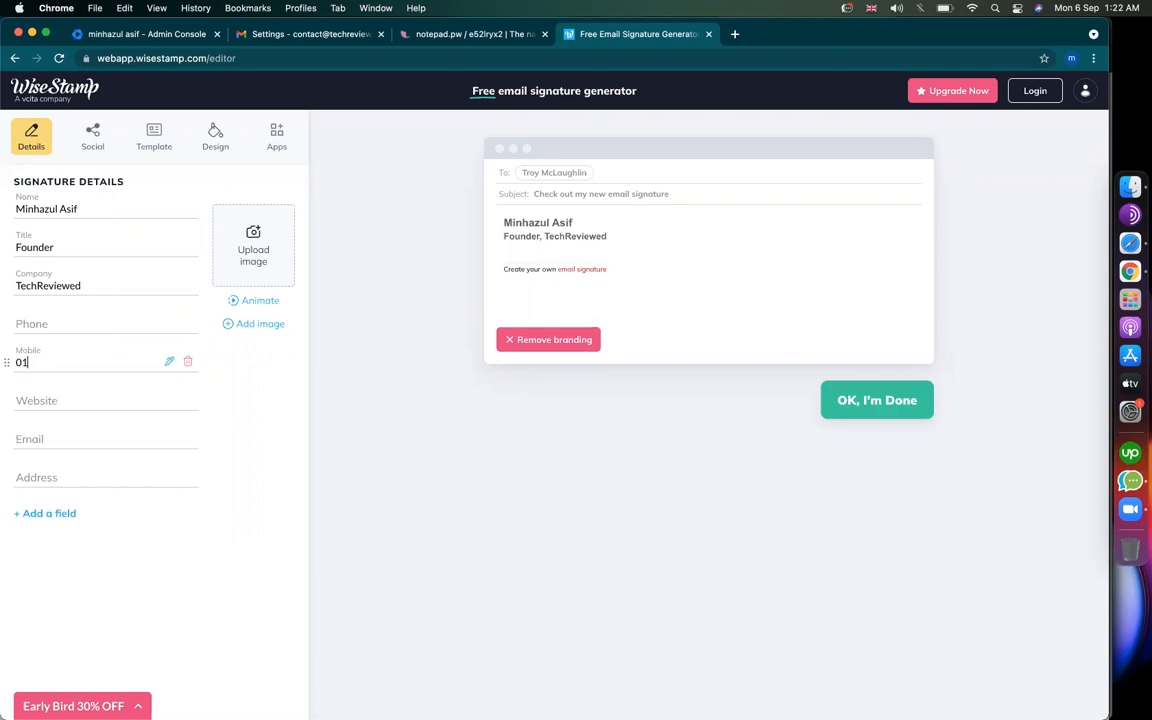
click(49, 401)
text(www.techreviewed.net)
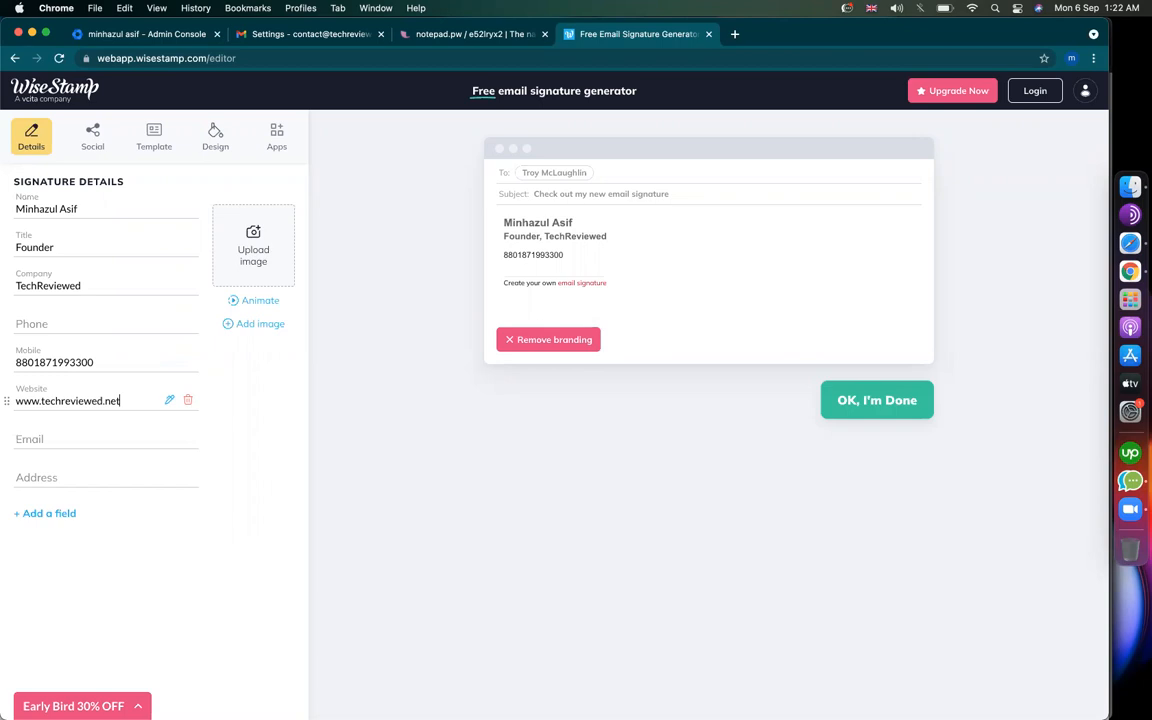
click(54, 440)
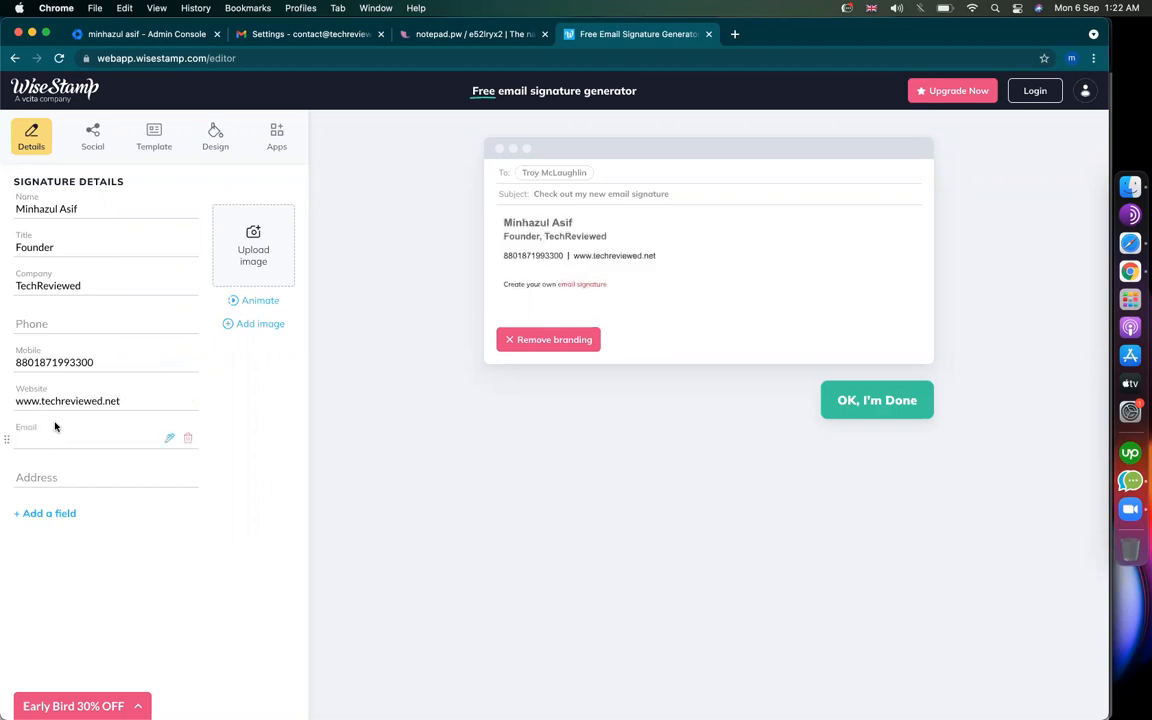
drag(41, 401, 163, 402)
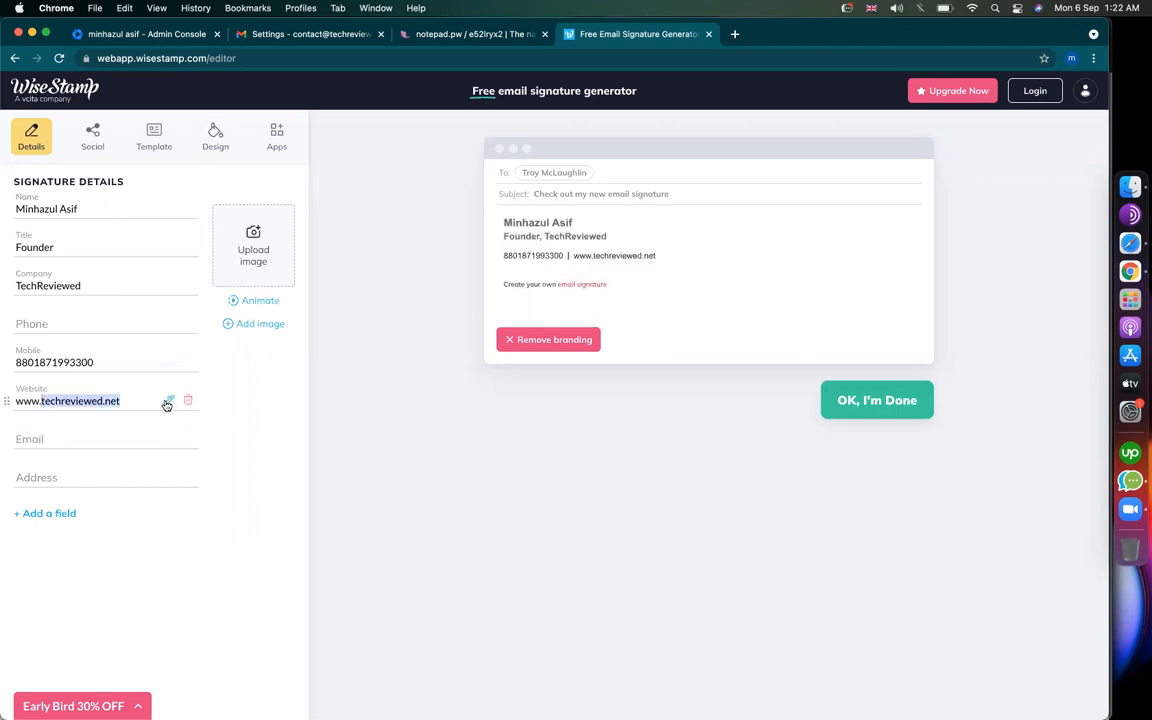
click(75, 439)
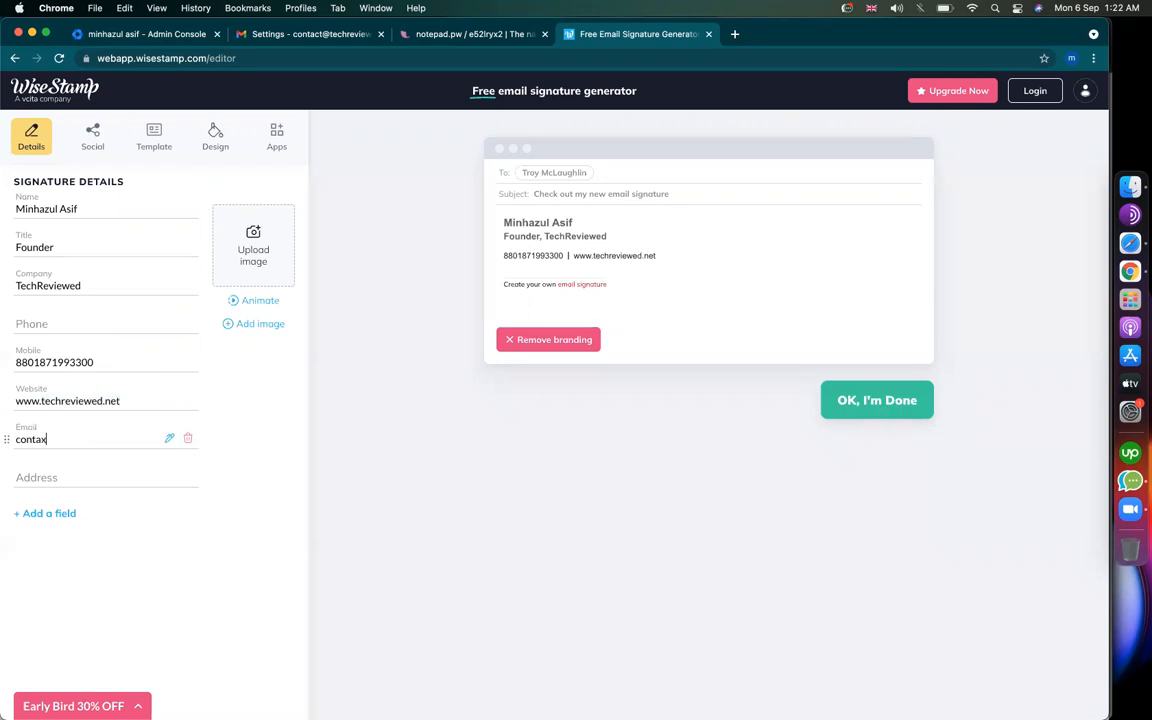
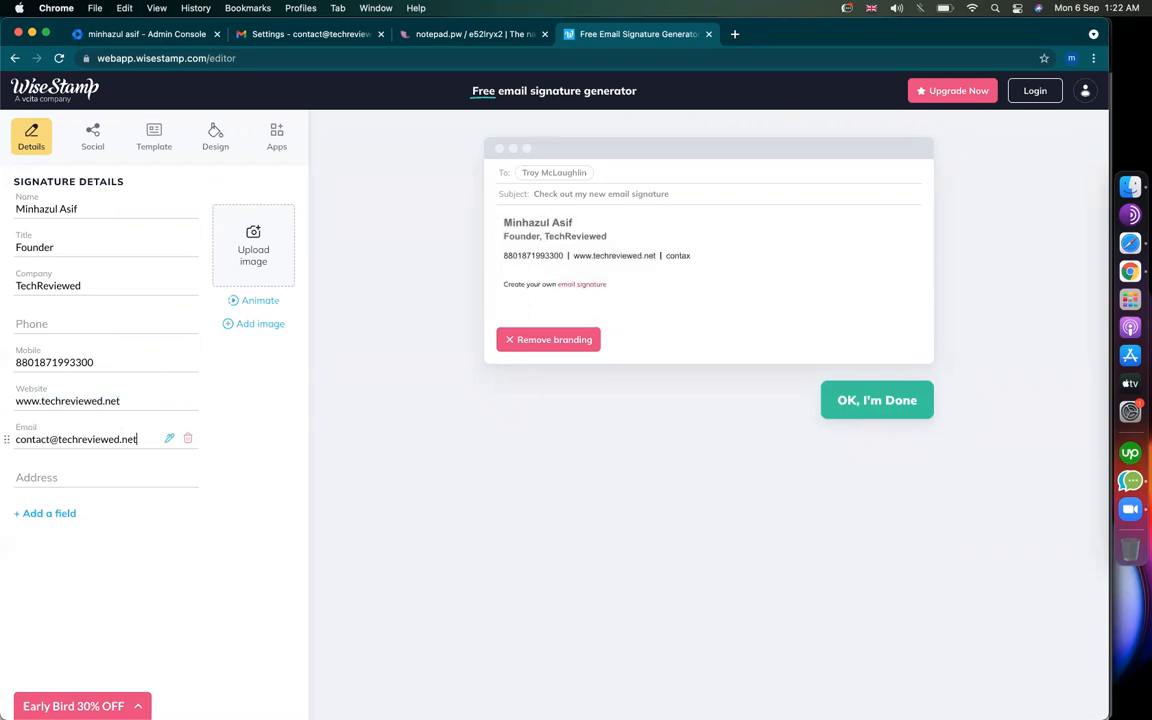
click(72, 476)
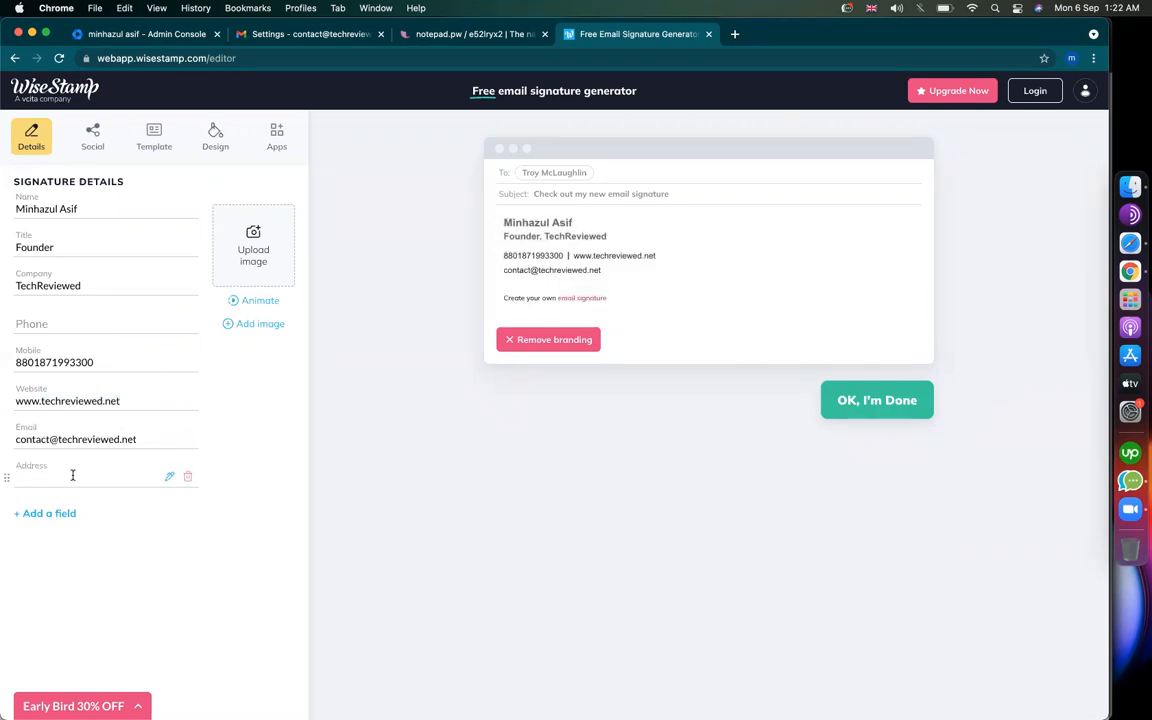
click(90, 136)
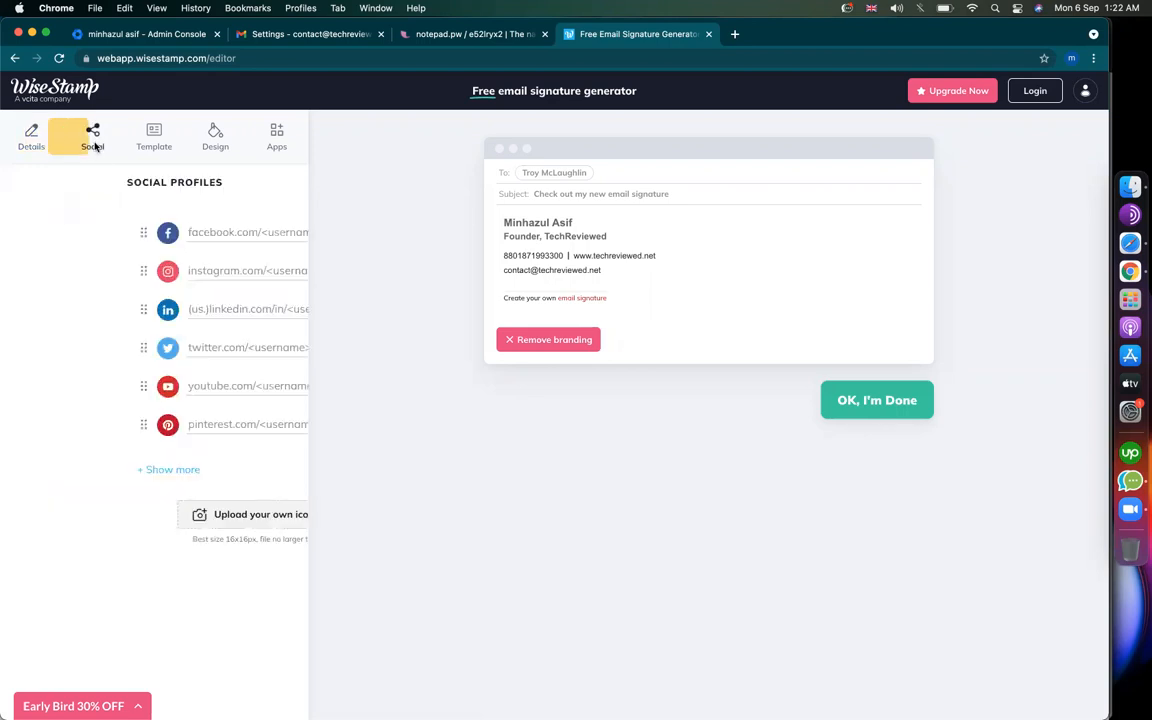
Step: Copy facebook.com/techreviewed from a new tab and paste it as the Facebook profile link
click(735, 34)
text(face)
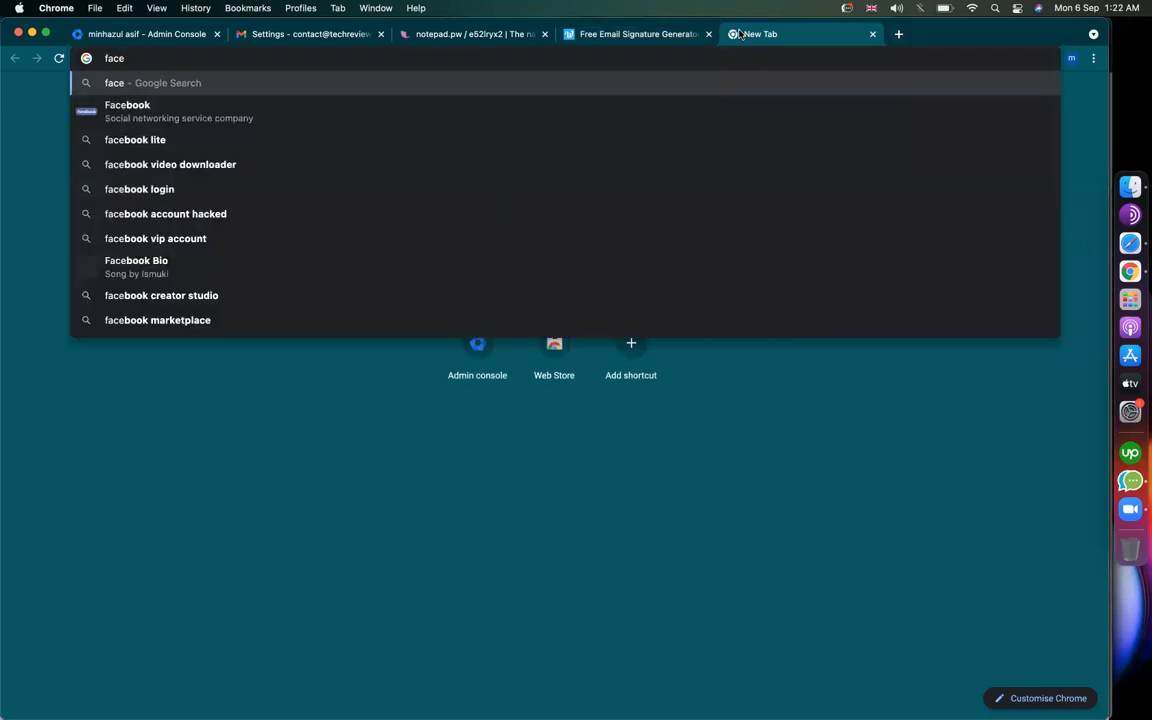
text(book.co)
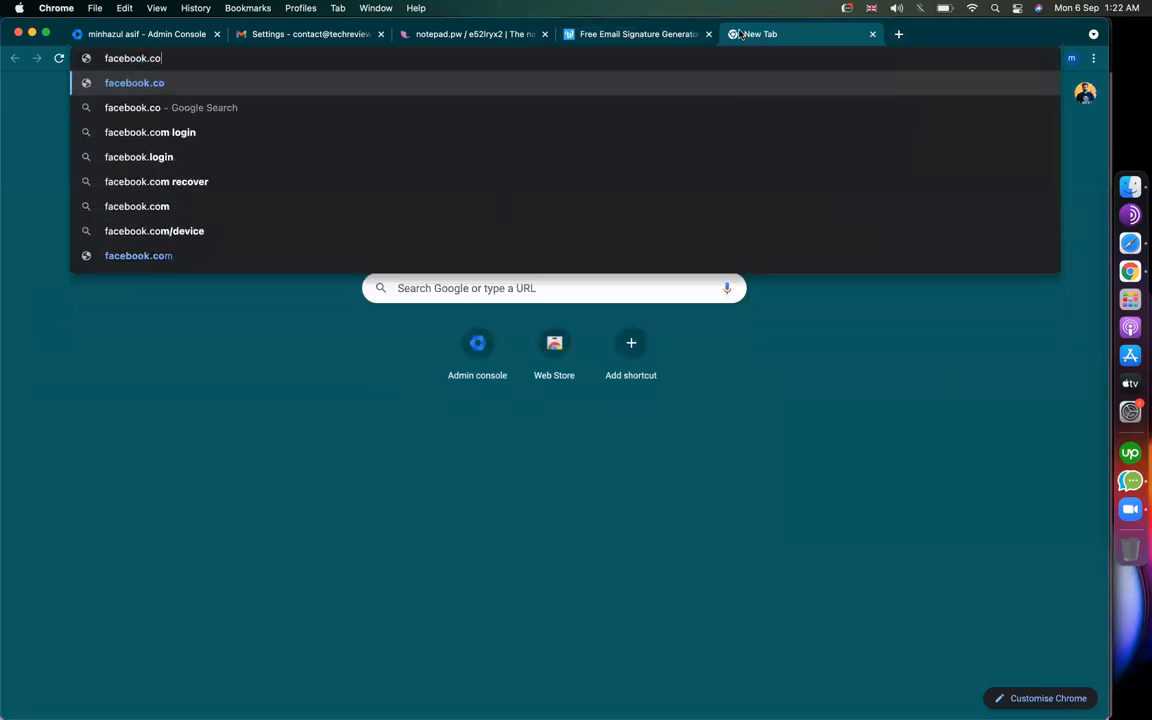
text(m/techreviewed)
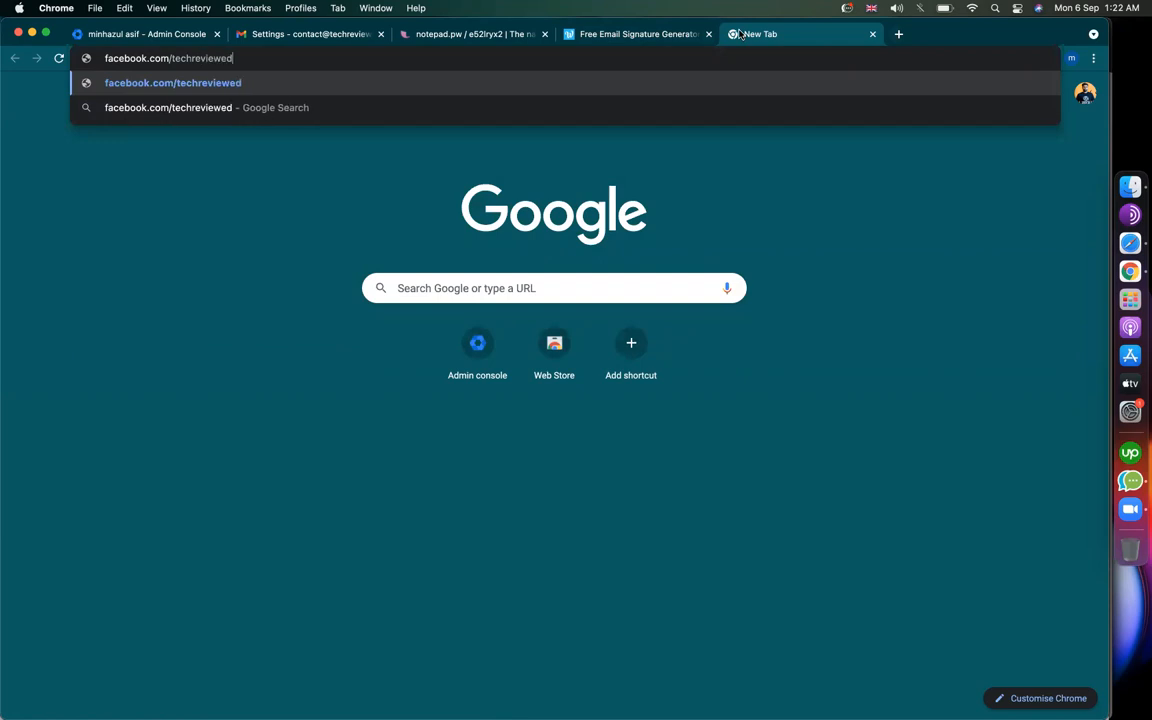
key(super+a)
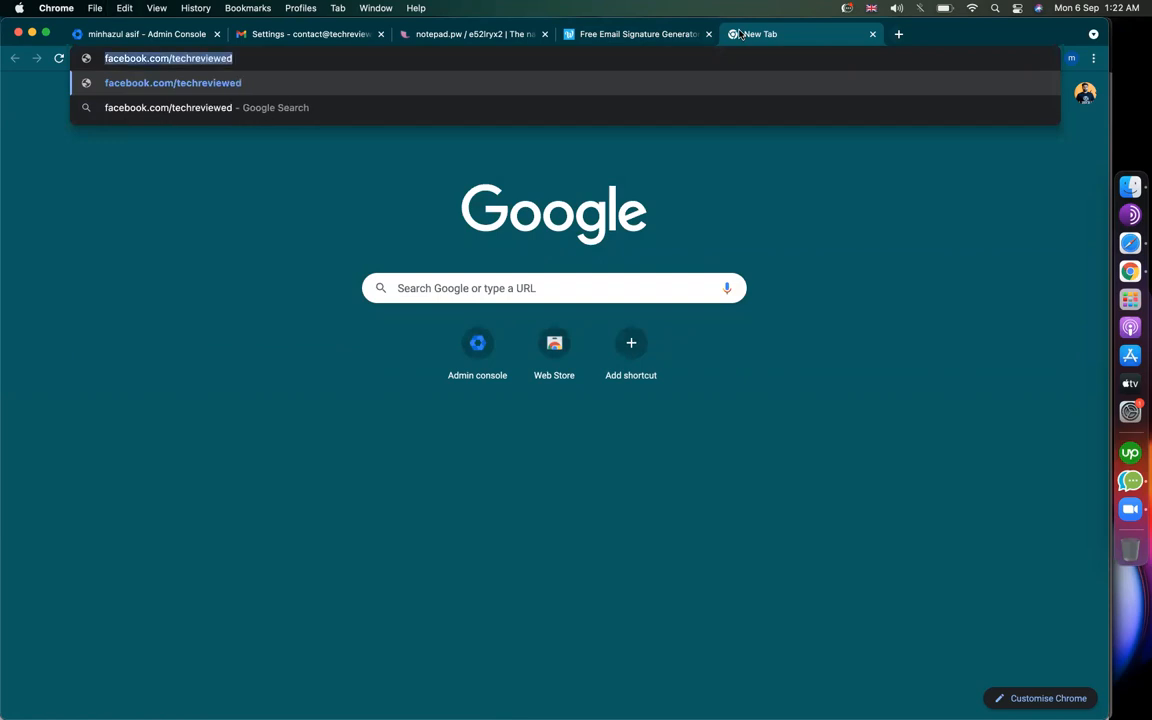
key(super+c)
click(620, 34)
click(150, 230)
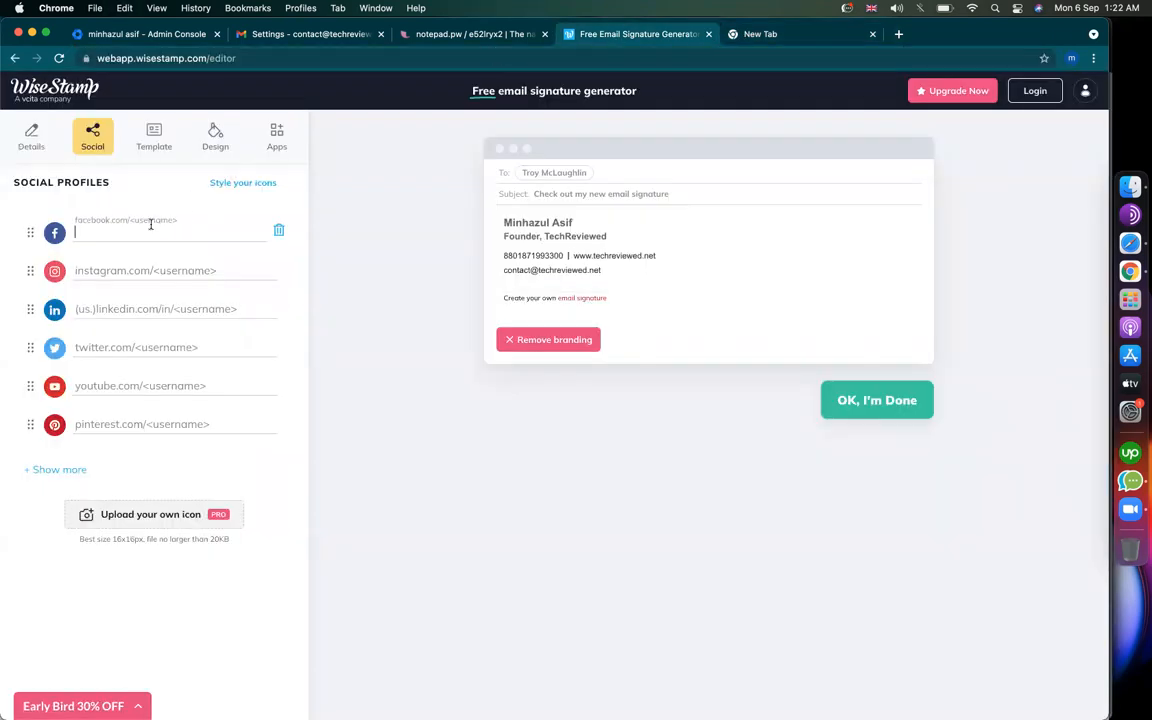
key(super+v)
Step: Fill the LinkedIn and Twitter links by editing the pasted address to linkedin.com/in/ and twitter
click(130, 311)
key(super+v)
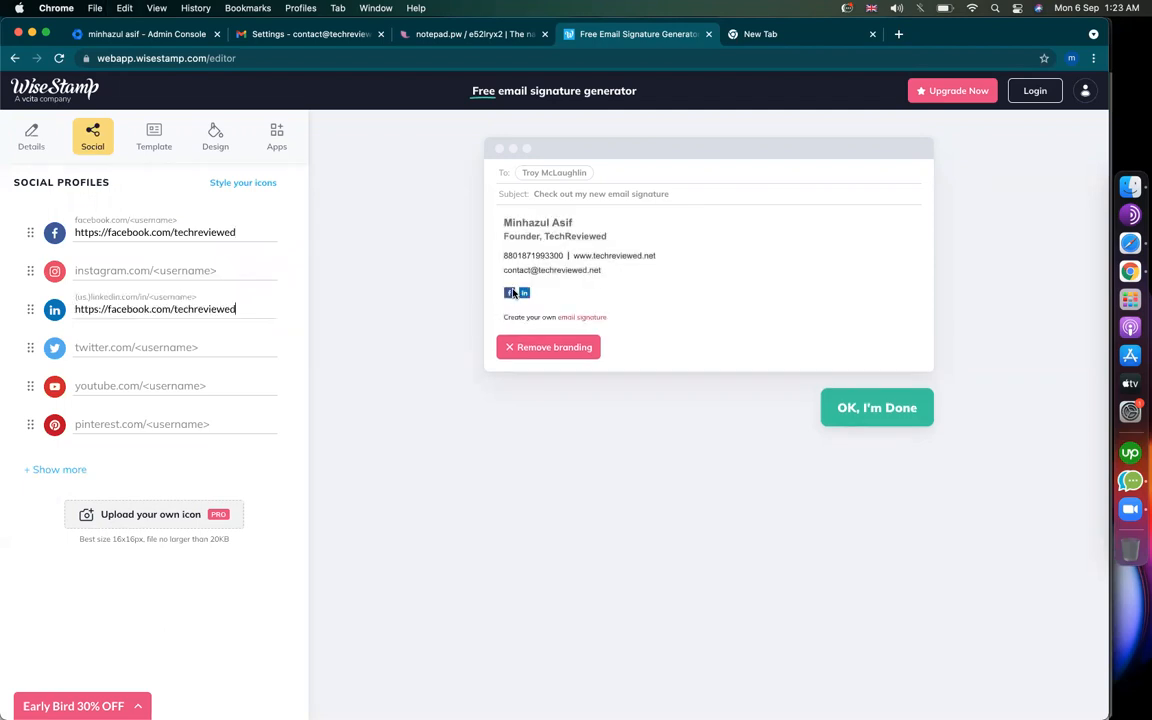
double_click(137, 307)
text(linkedin.com/)
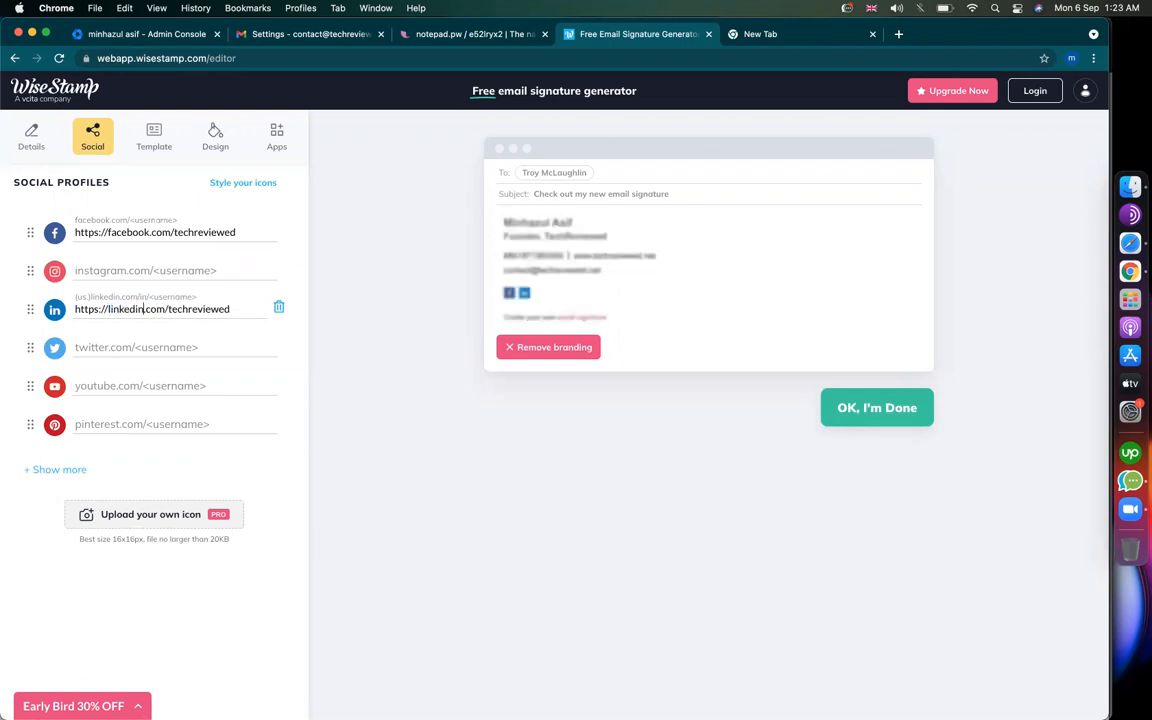
text(in/)
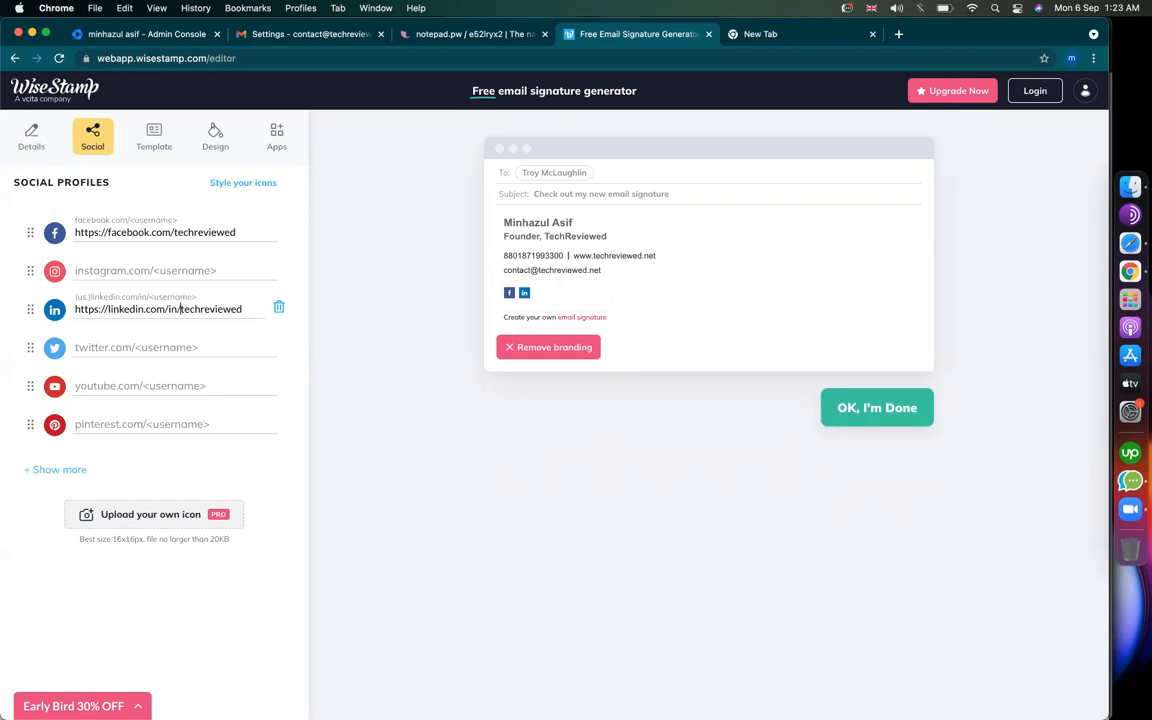
click(133, 347)
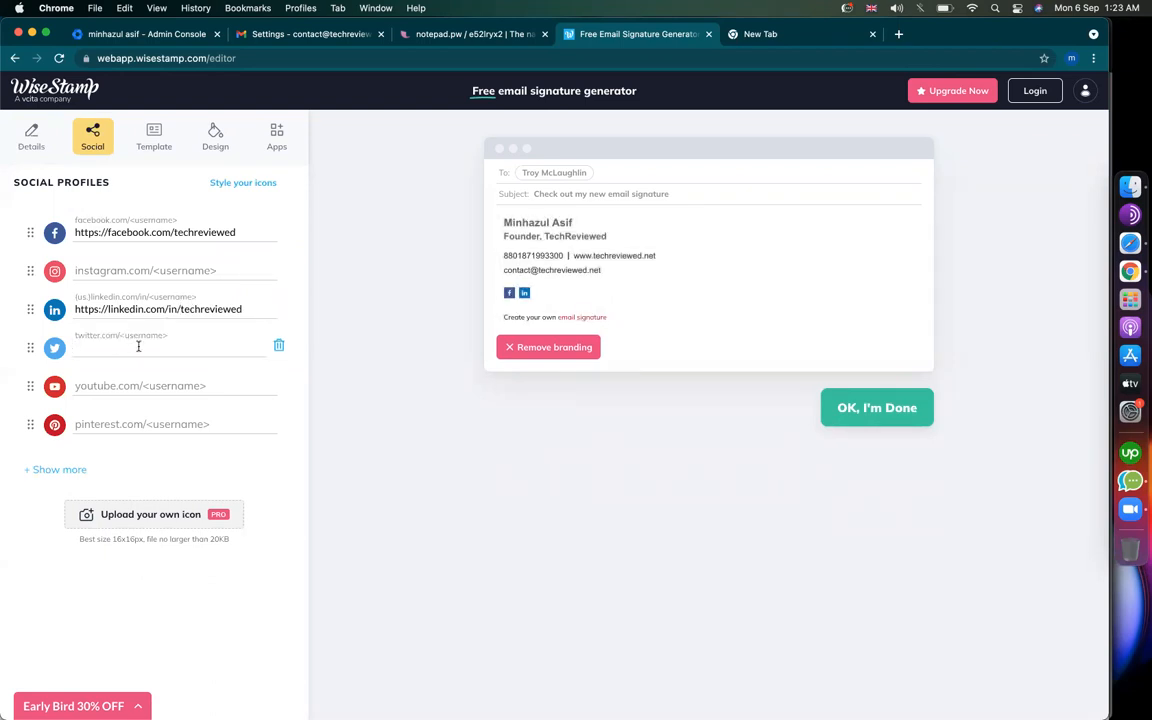
key(super+v)
double_click(118, 347)
text(twitter)
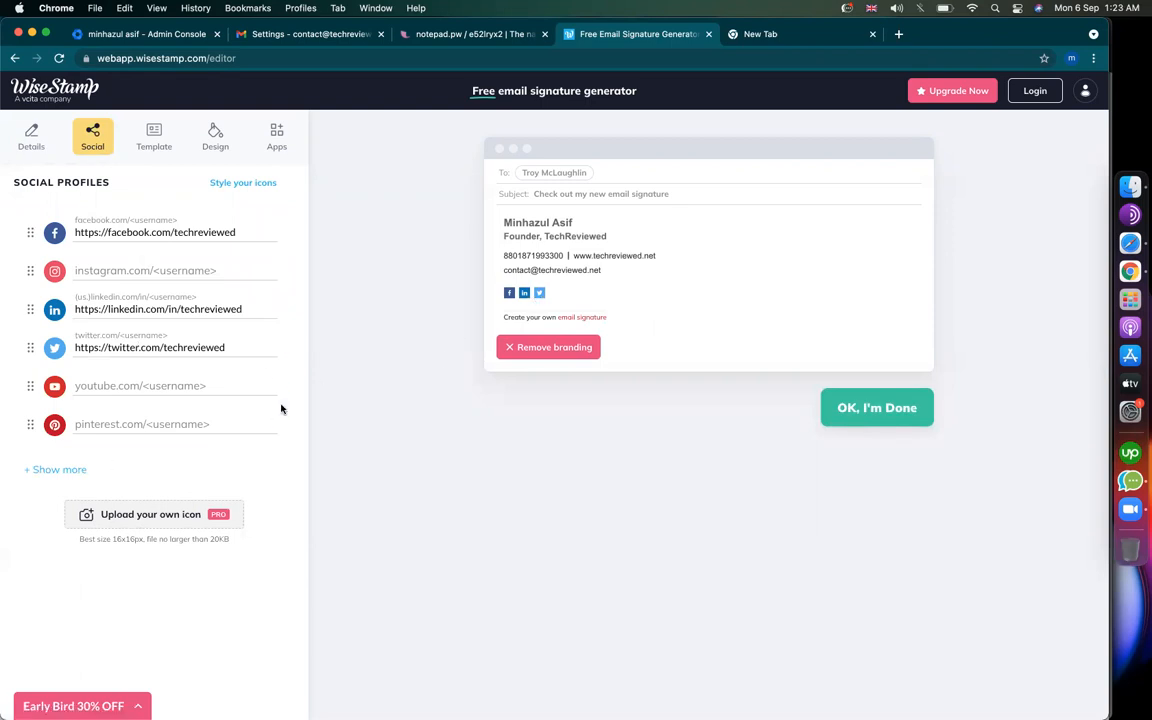
click(32, 142)
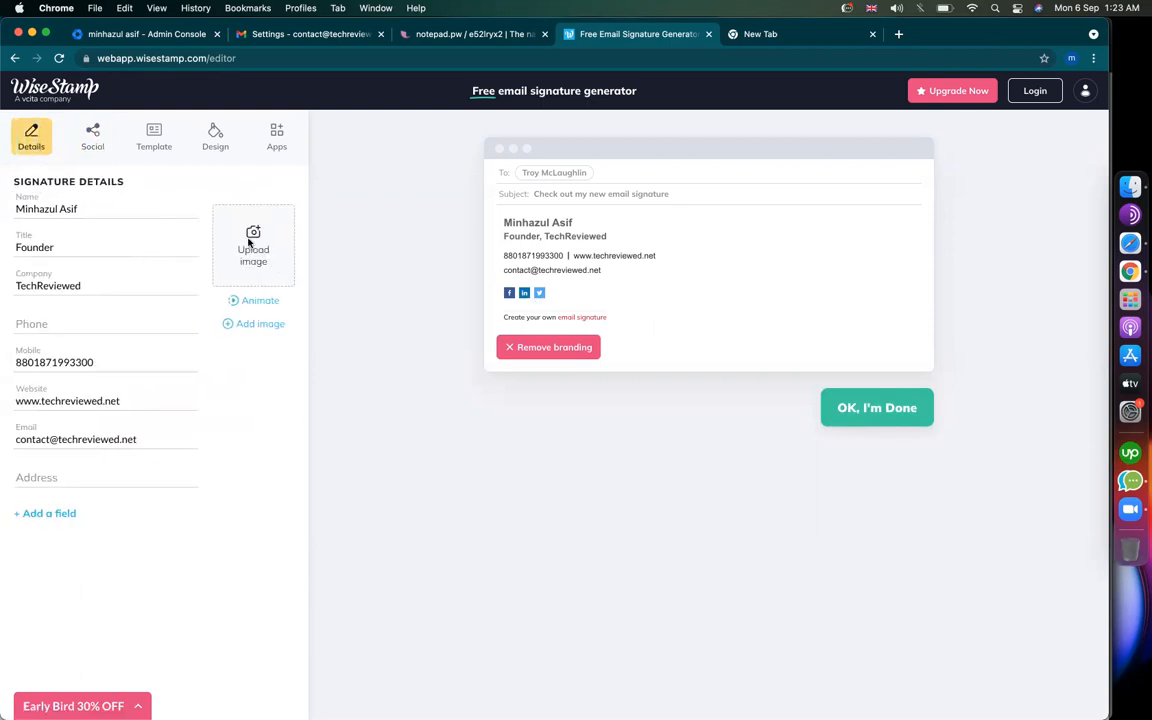
Step: Add the profile photo from the Desktop to the WiseStamp signature
click(250, 242)
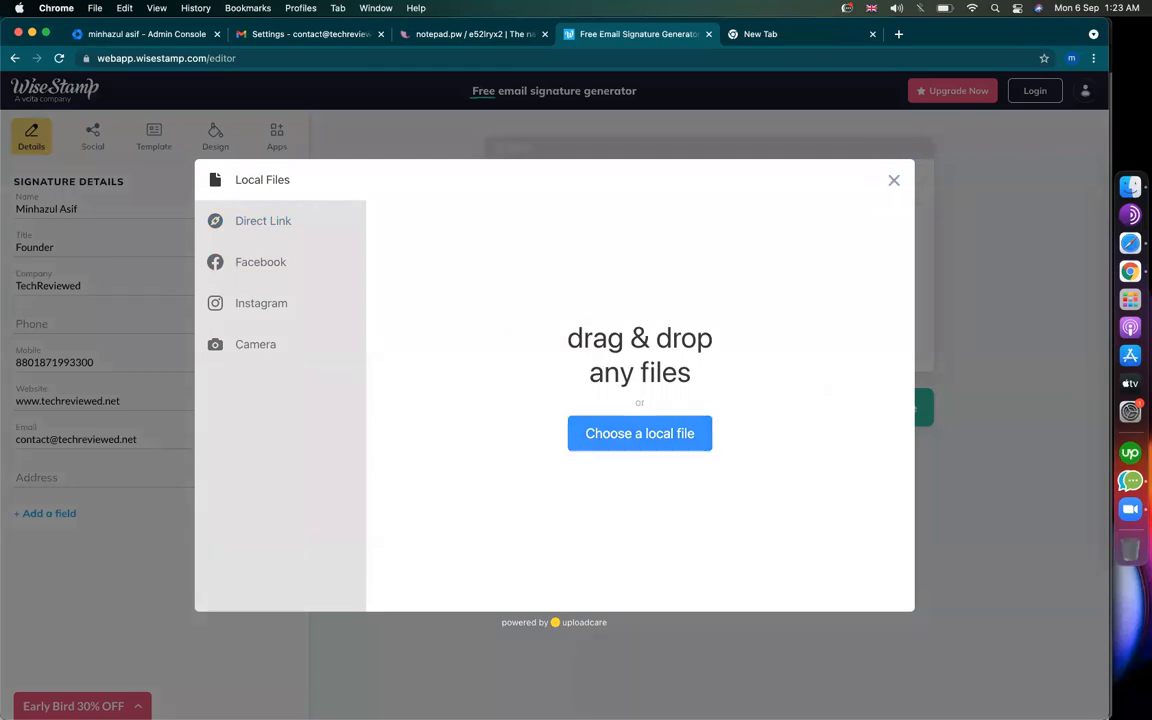
click(639, 433)
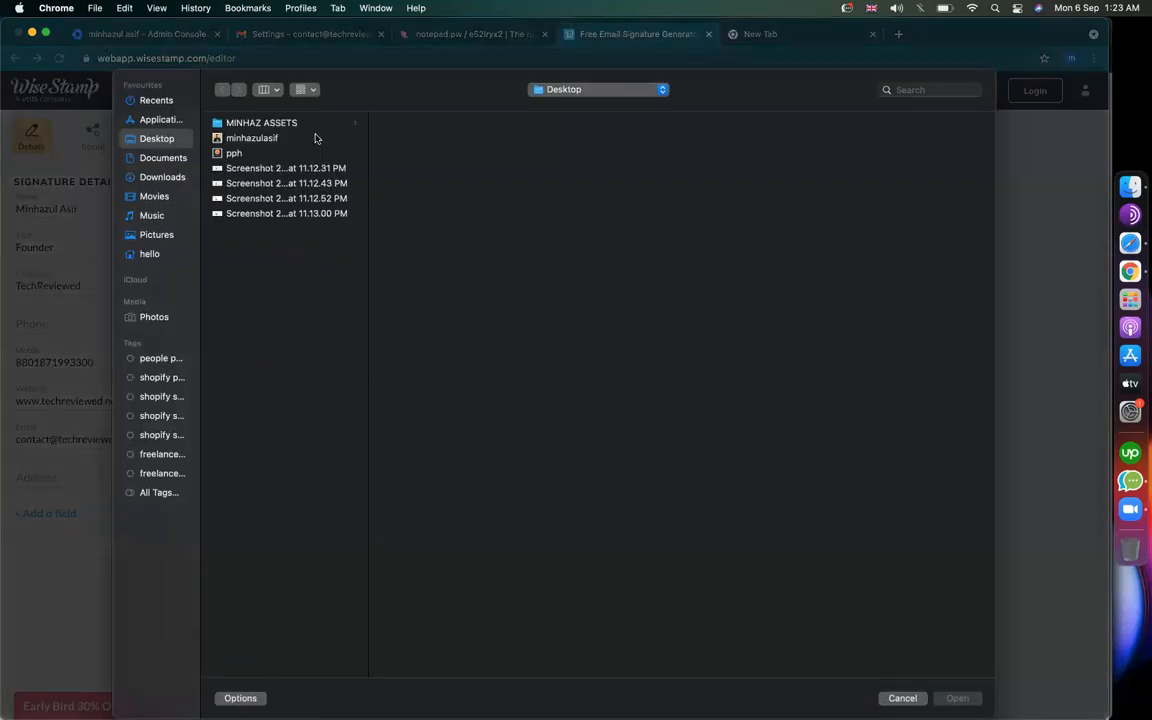
double_click(252, 140)
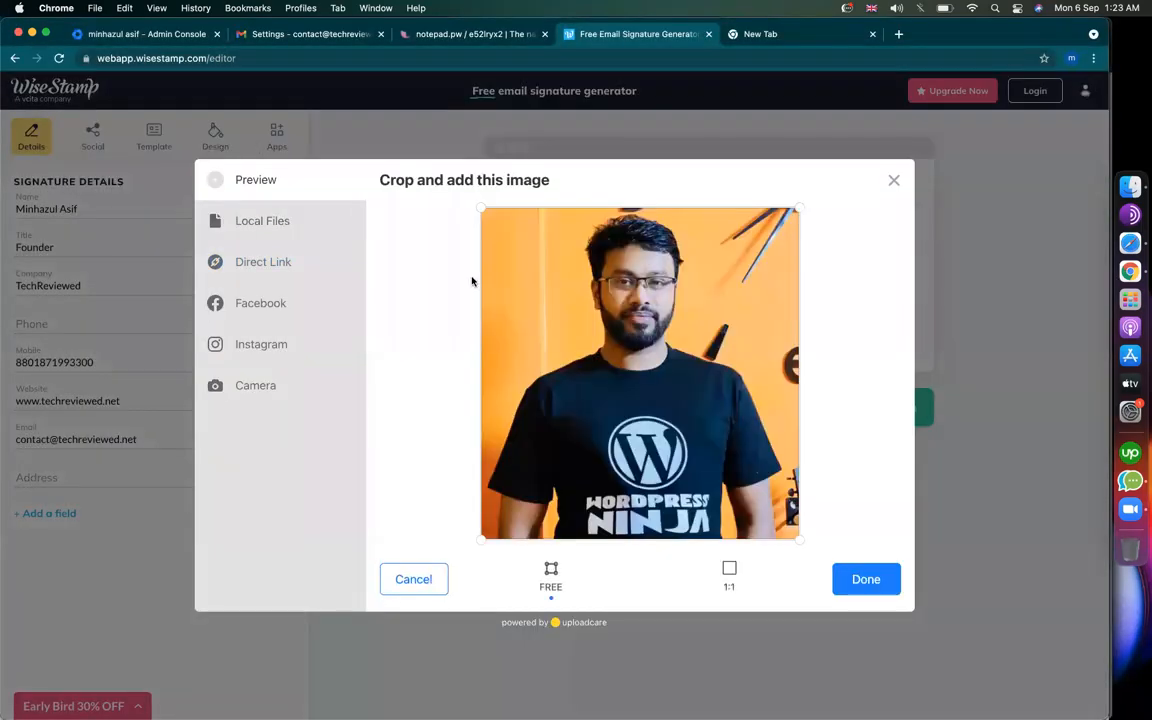
click(866, 579)
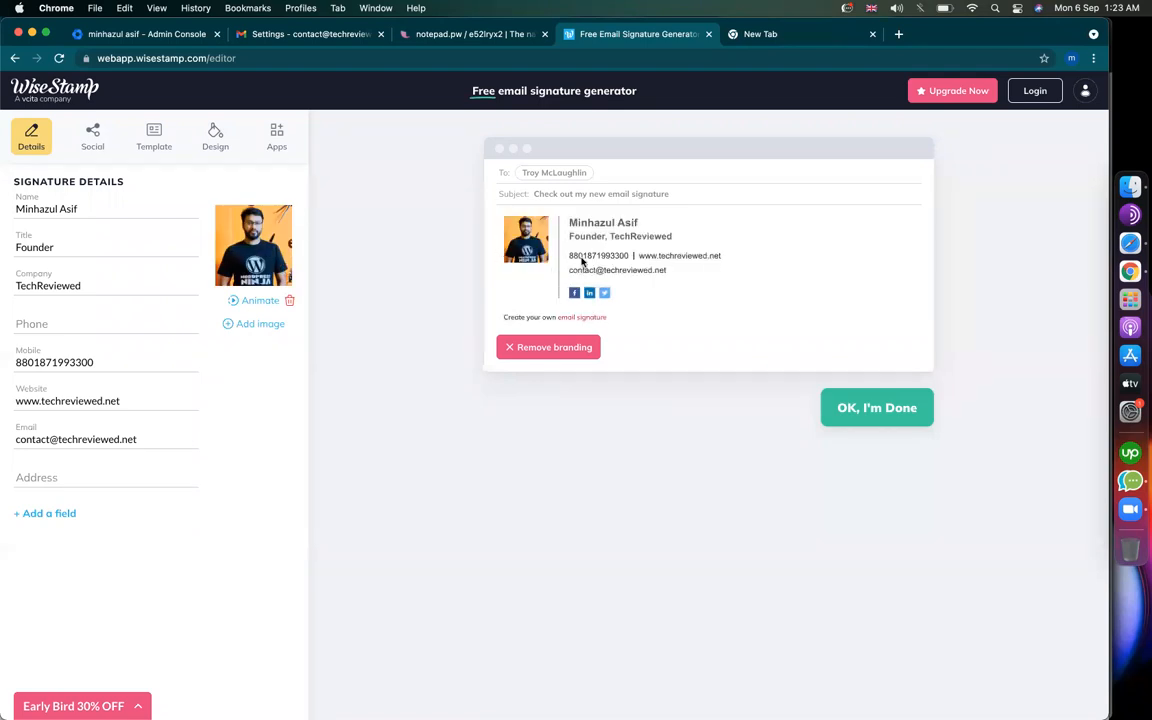
Step: Switch the signature to the free Horizontal template and select all of it for copying
click(143, 145)
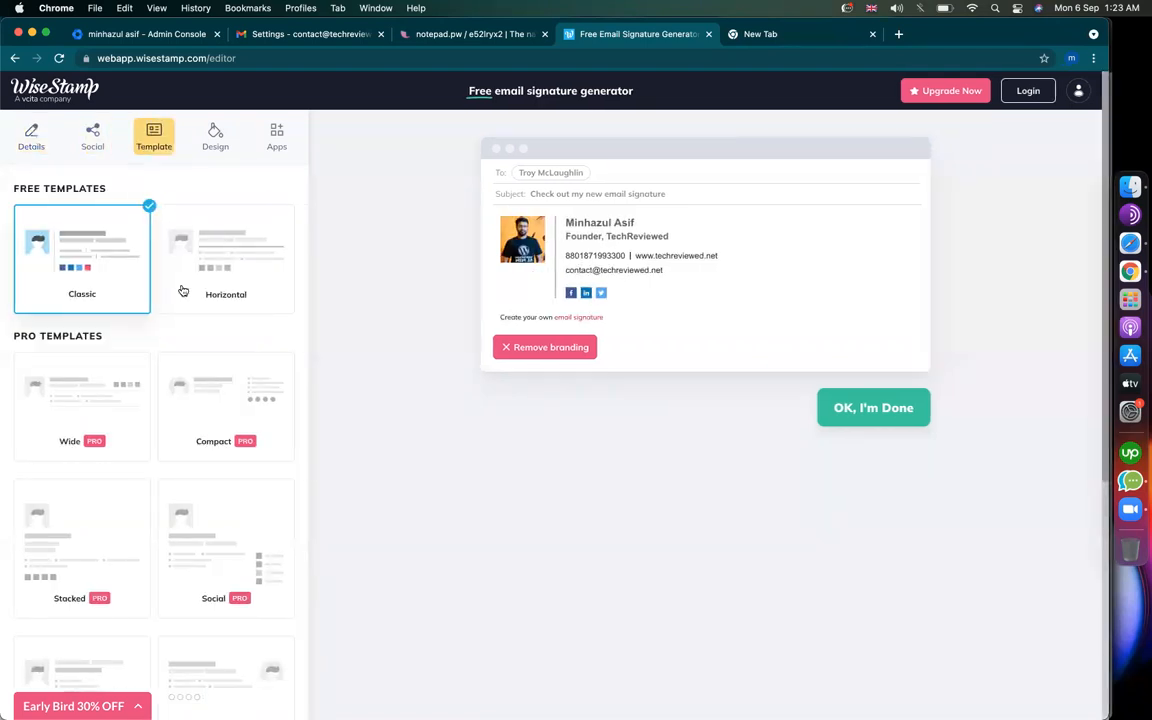
click(230, 269)
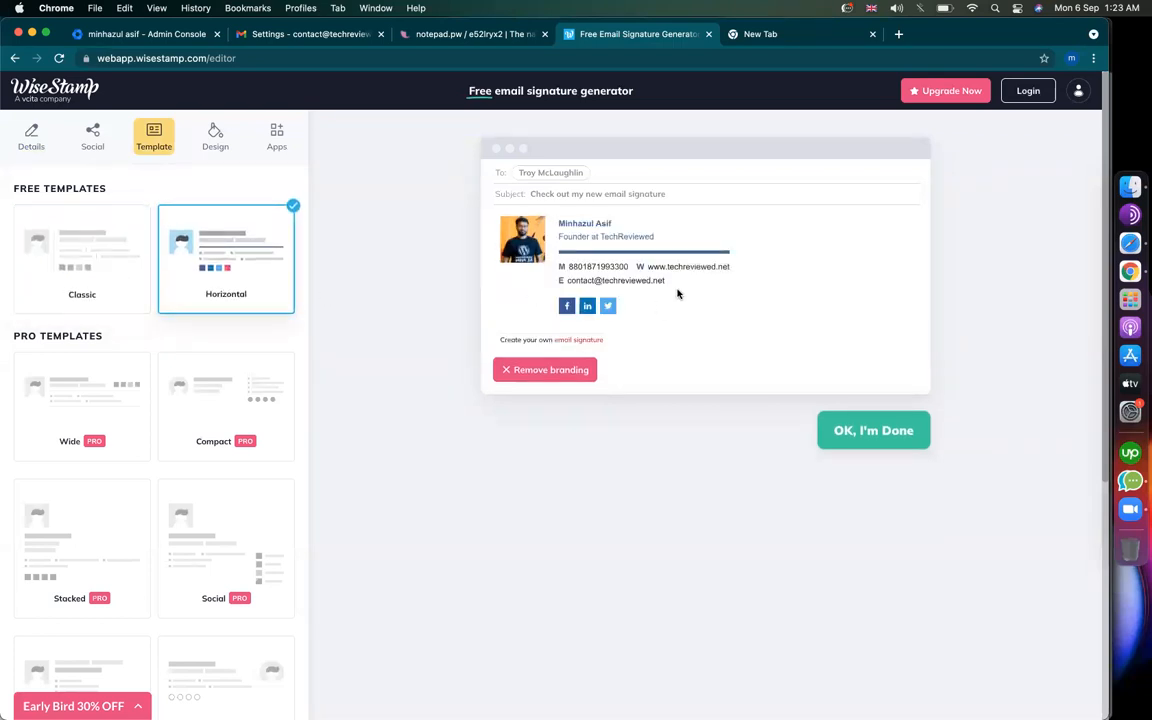
drag(540, 288, 506, 258)
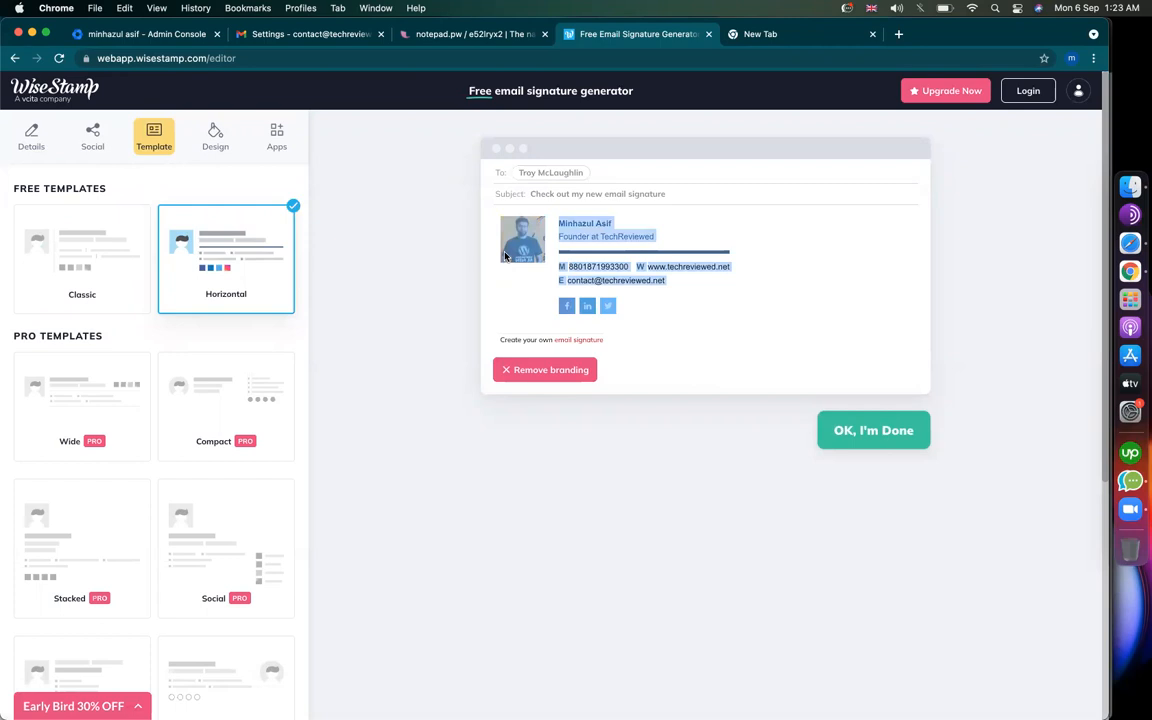
Step: Paste the horizontal WiseStamp signature into Gmail's 'my sig' signature editor
click(310, 34)
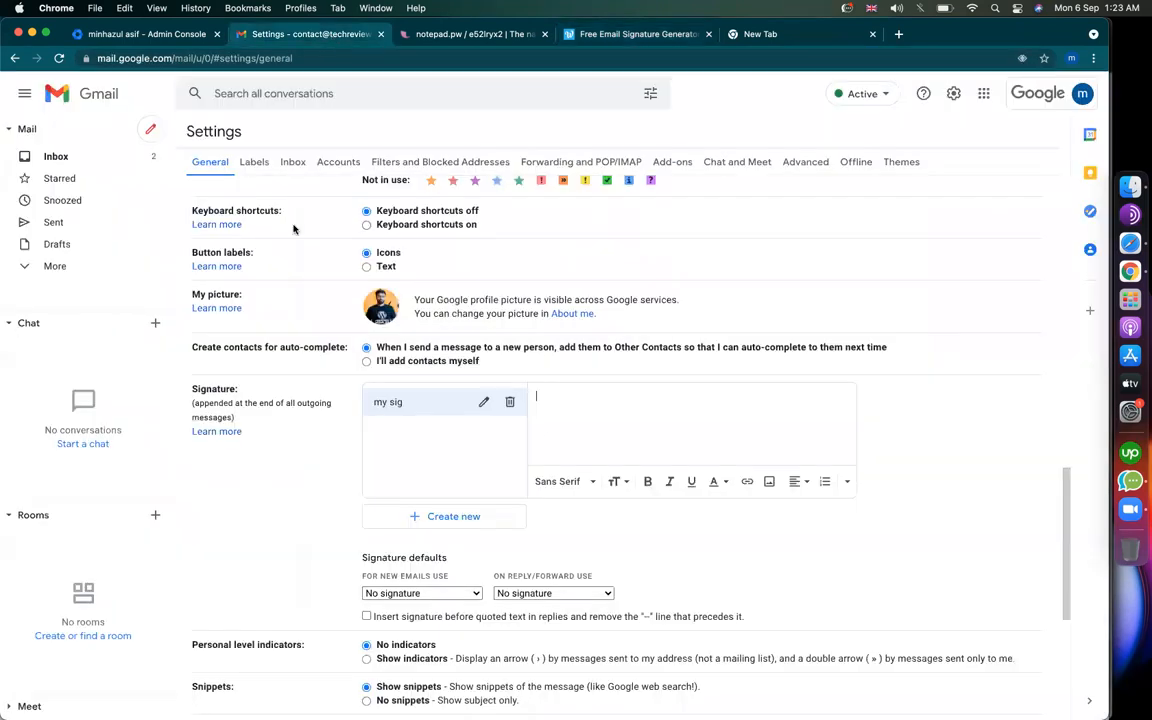
key(super+v)
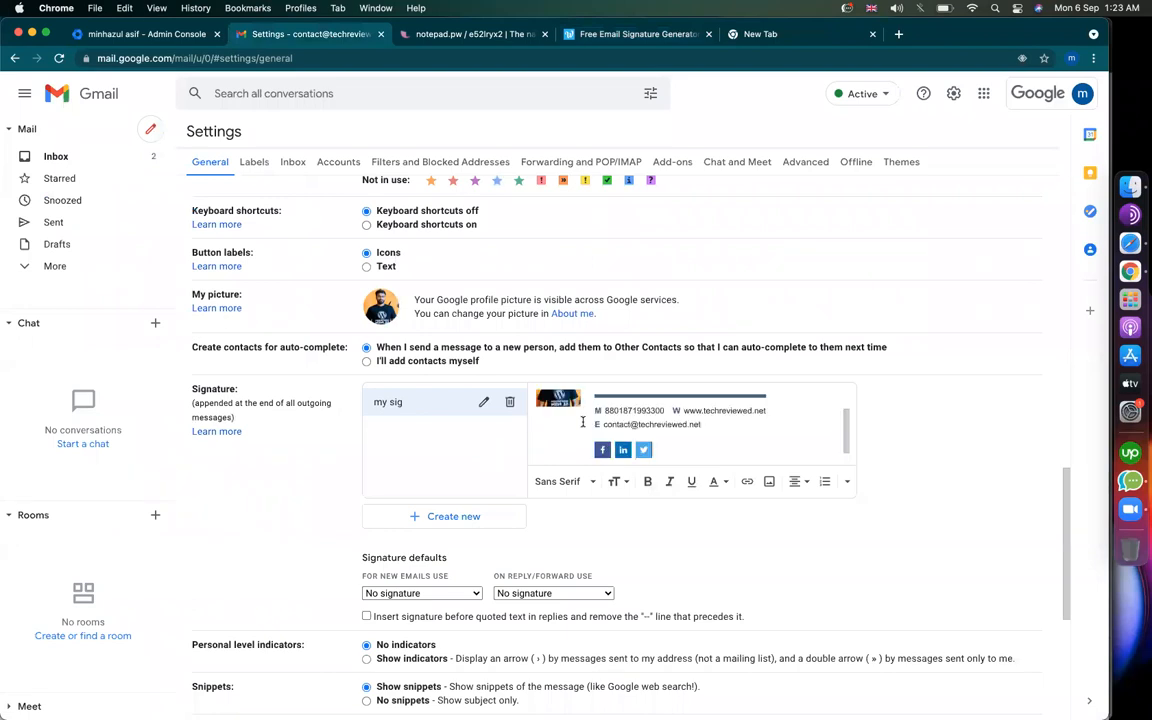
scroll(613, 421, up, 3)
scroll(612, 421, down, 3)
scroll(611, 421, up, 3)
scroll(611, 421, down, 3)
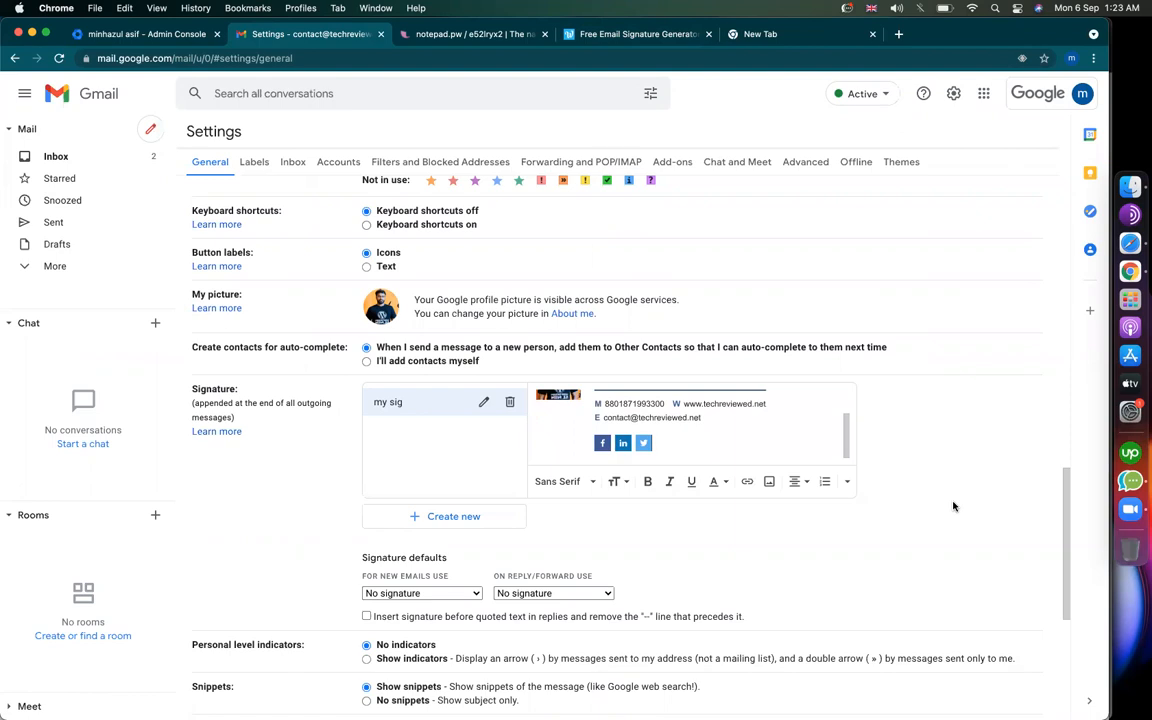
Step: Save the Gmail settings changes and bring the notepad.pw checklist forward
scroll(953, 506, down, 5)
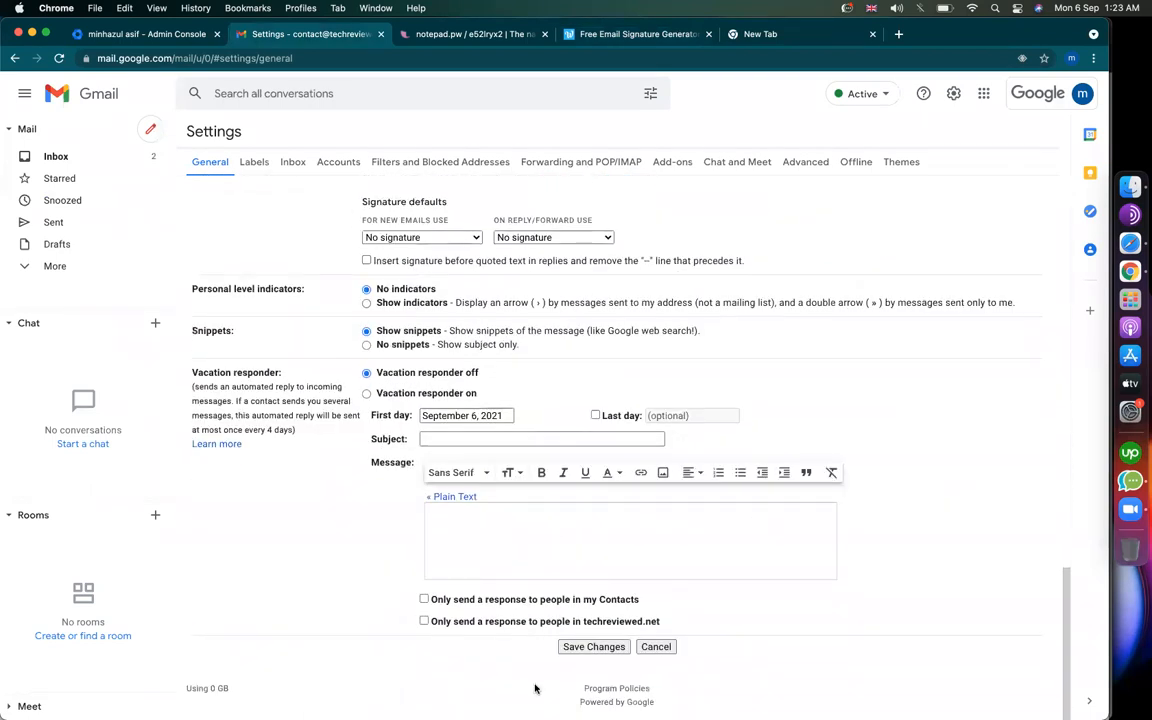
click(594, 647)
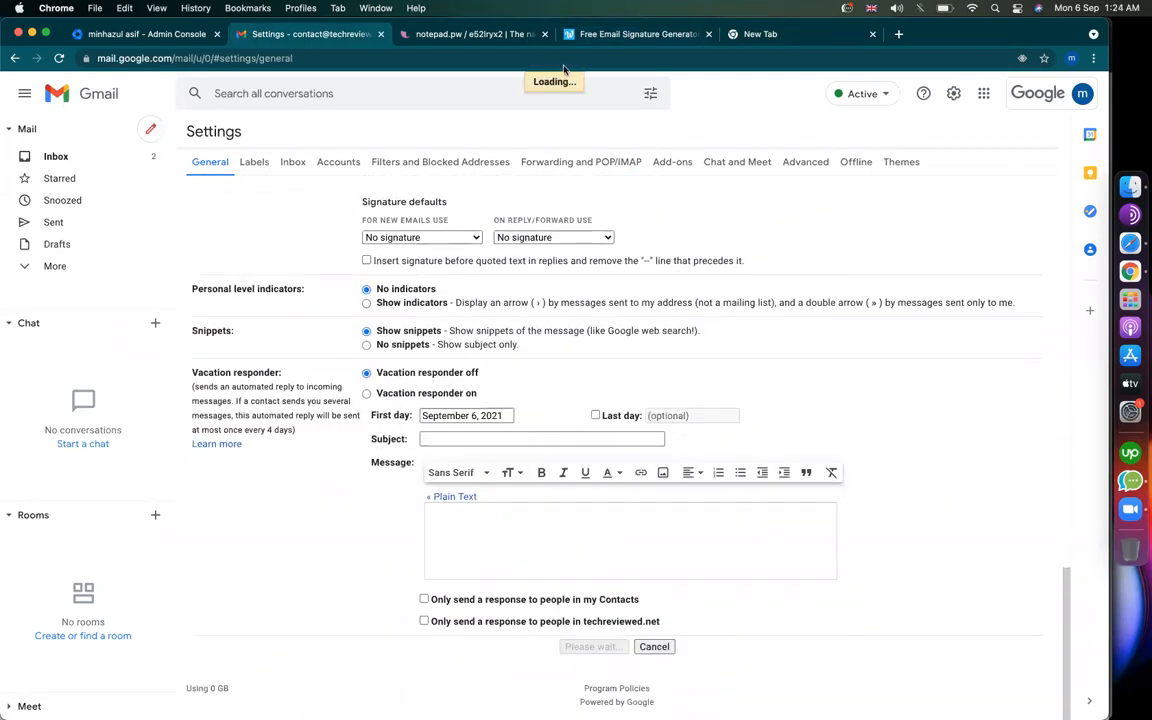
click(500, 35)
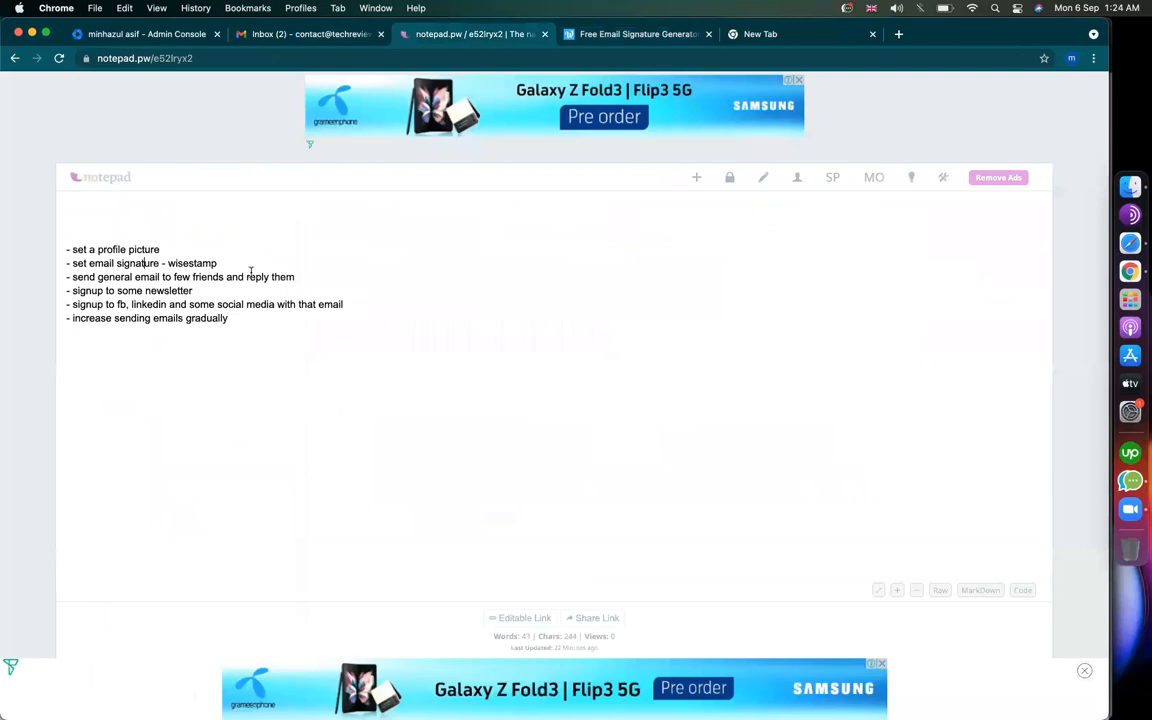
Step: Review the checklist's 'send general email' step, then return to the Gmail inbox
click(96, 277)
click(316, 35)
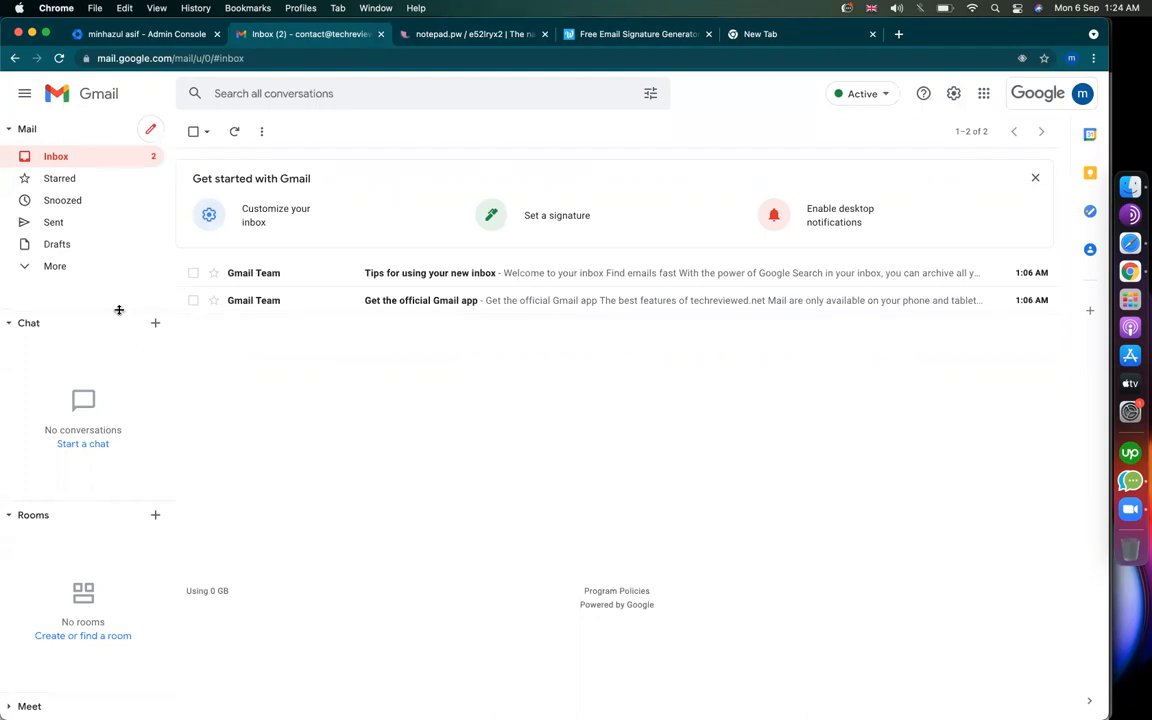
Step: Send an email with subject 'Hi' and body 'Hi how are you ?' to two friends' Gmail addresses
click(152, 131)
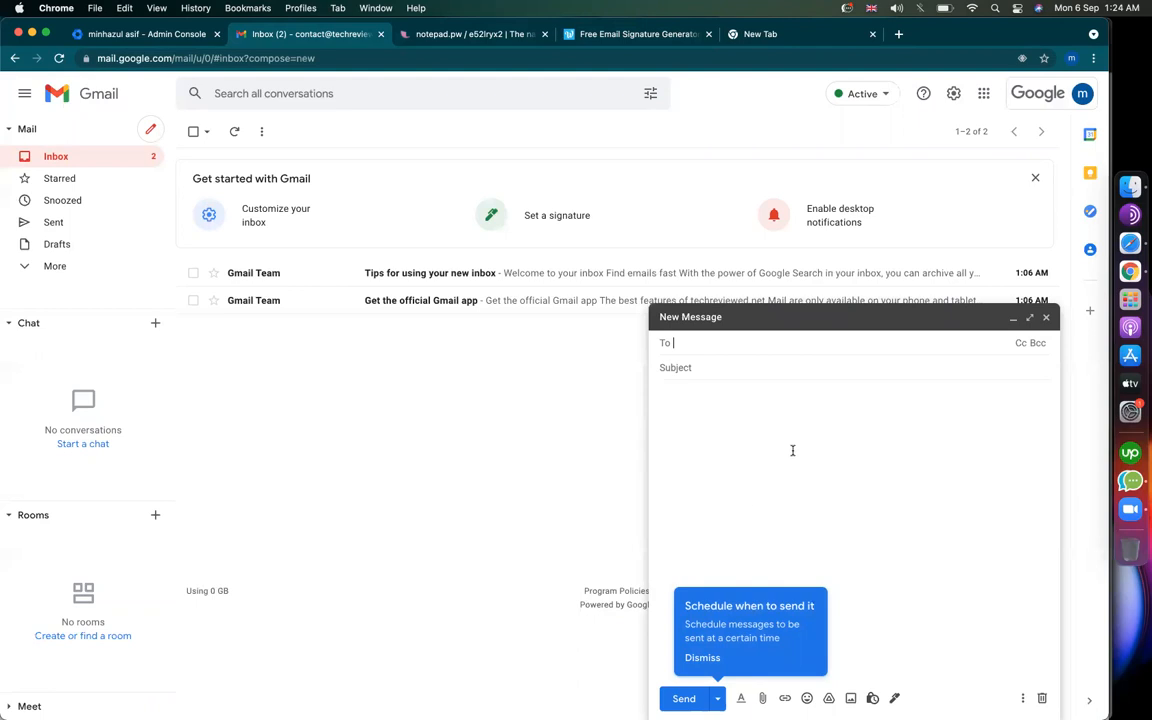
click(700, 358)
click(681, 343)
key(Return)
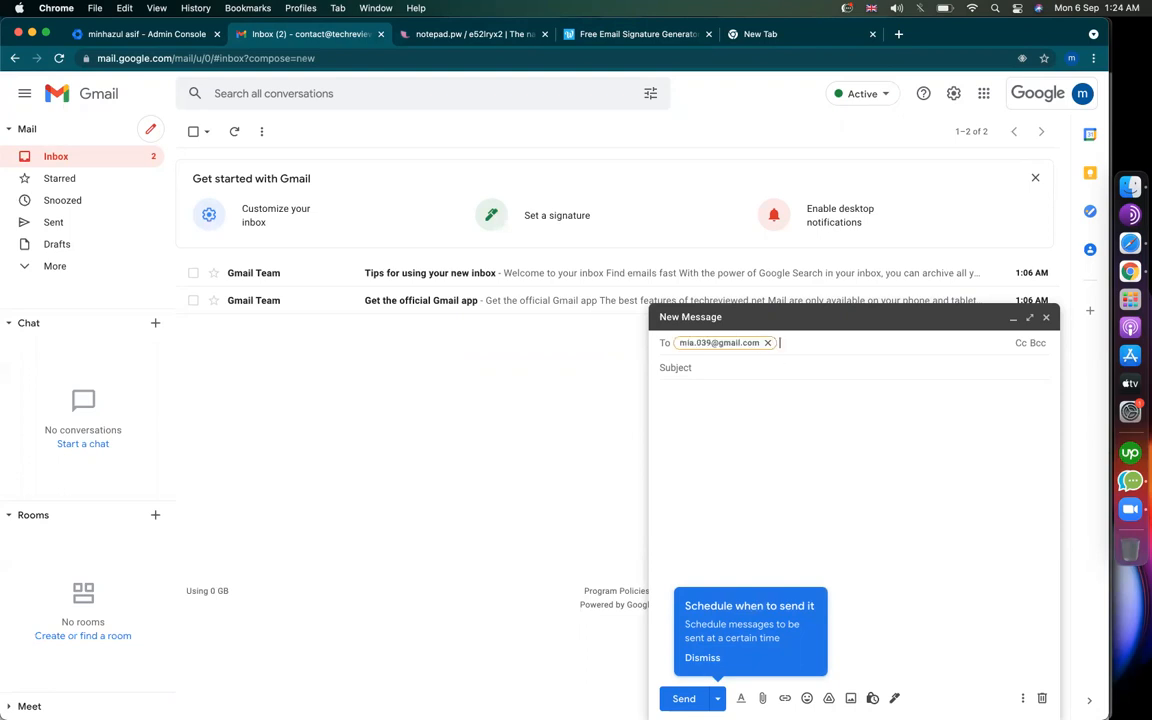
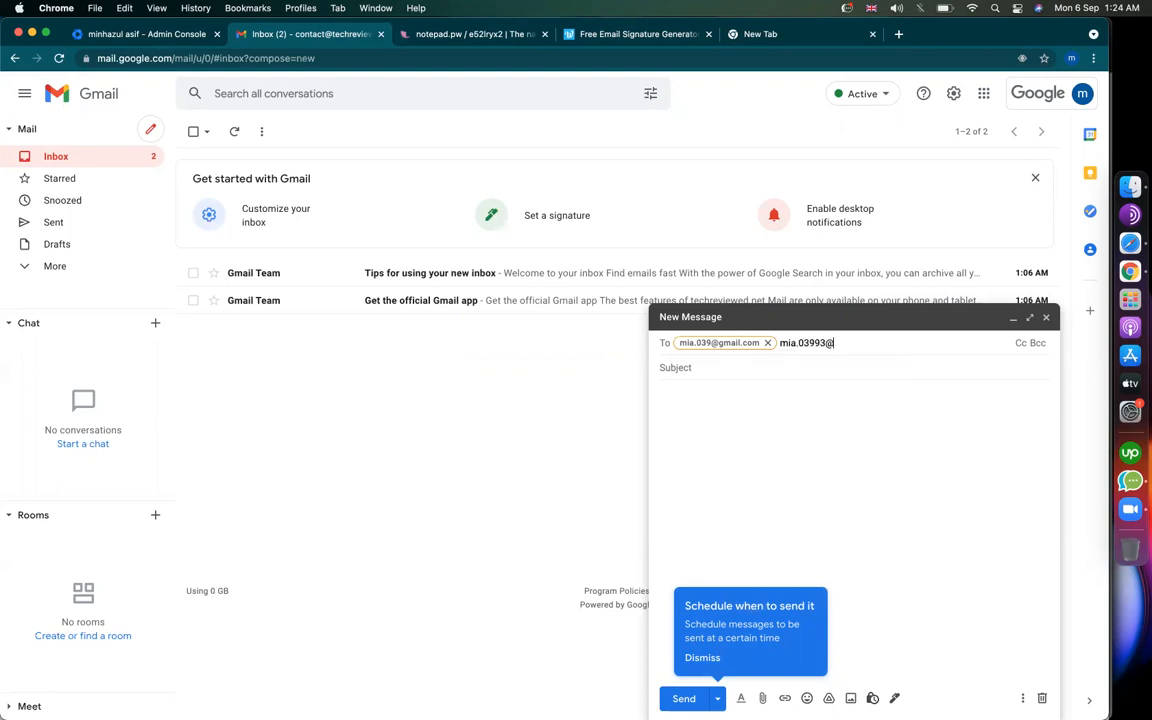
key(Return)
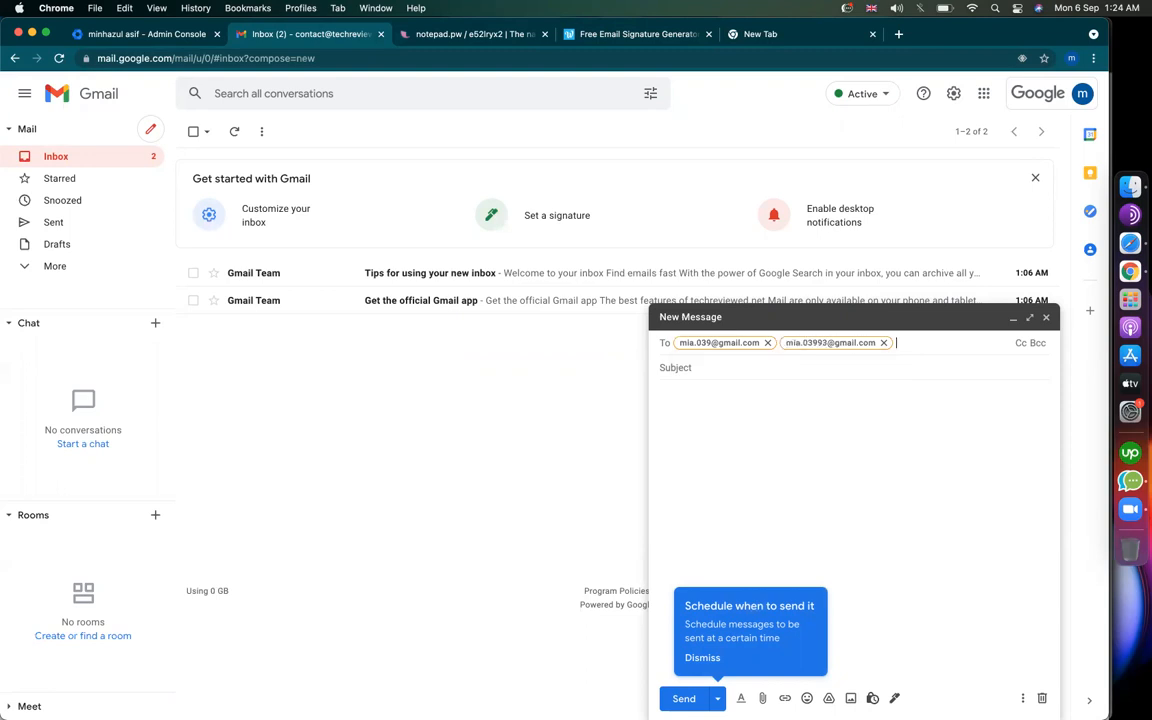
text(H)
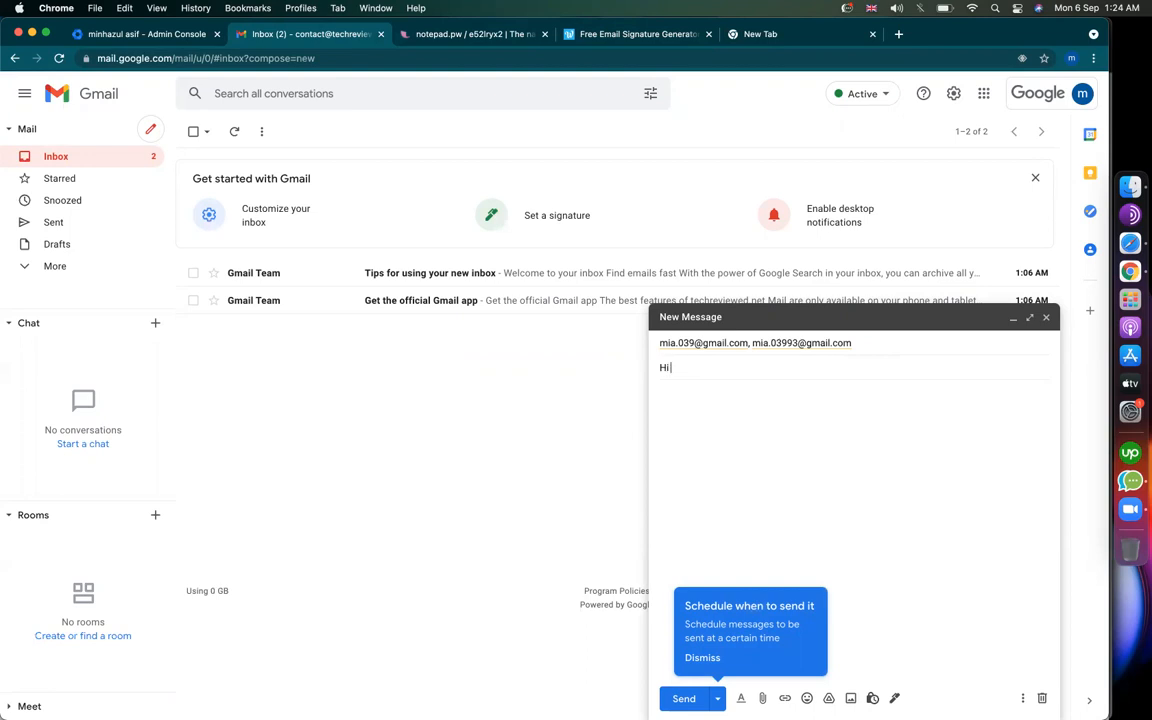
text(i)
click(797, 406)
text(Hi how are you)
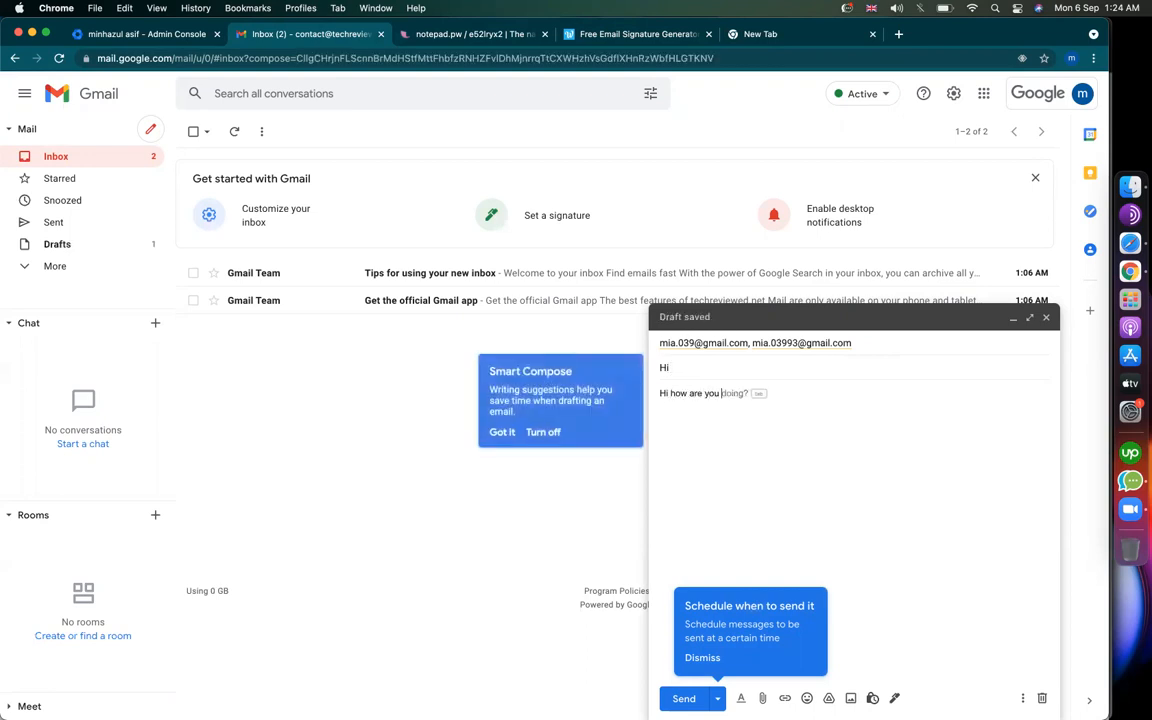
text( ?)
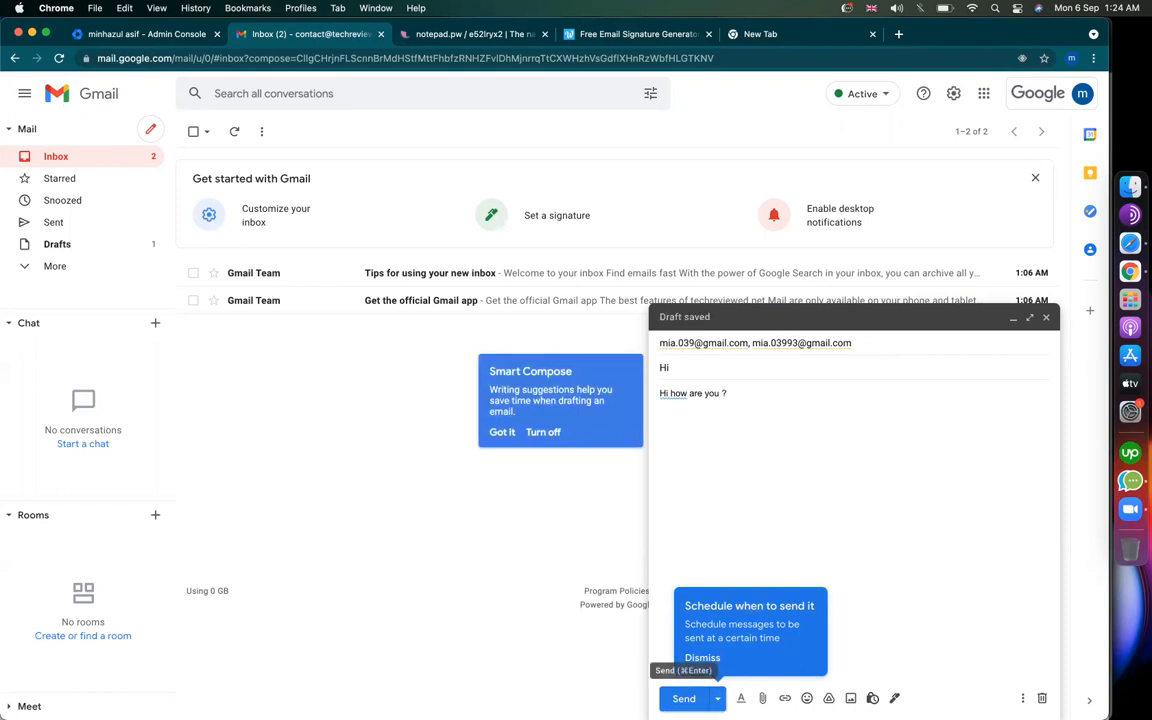
click(686, 698)
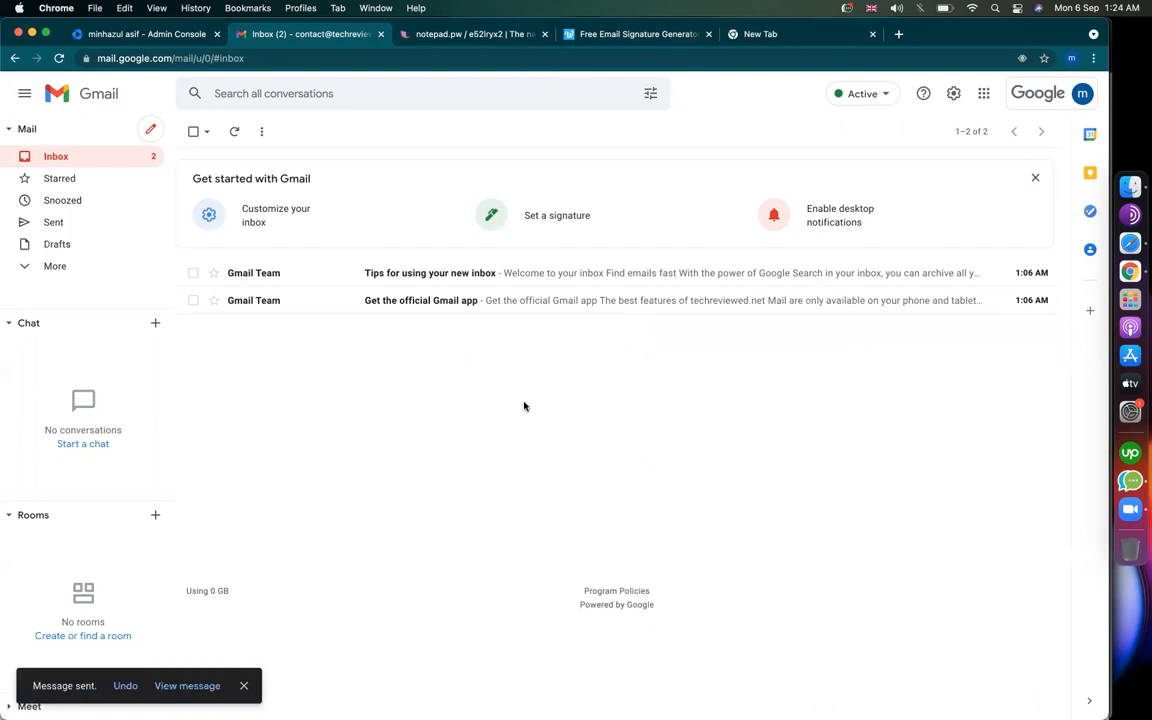
click(1128, 236)
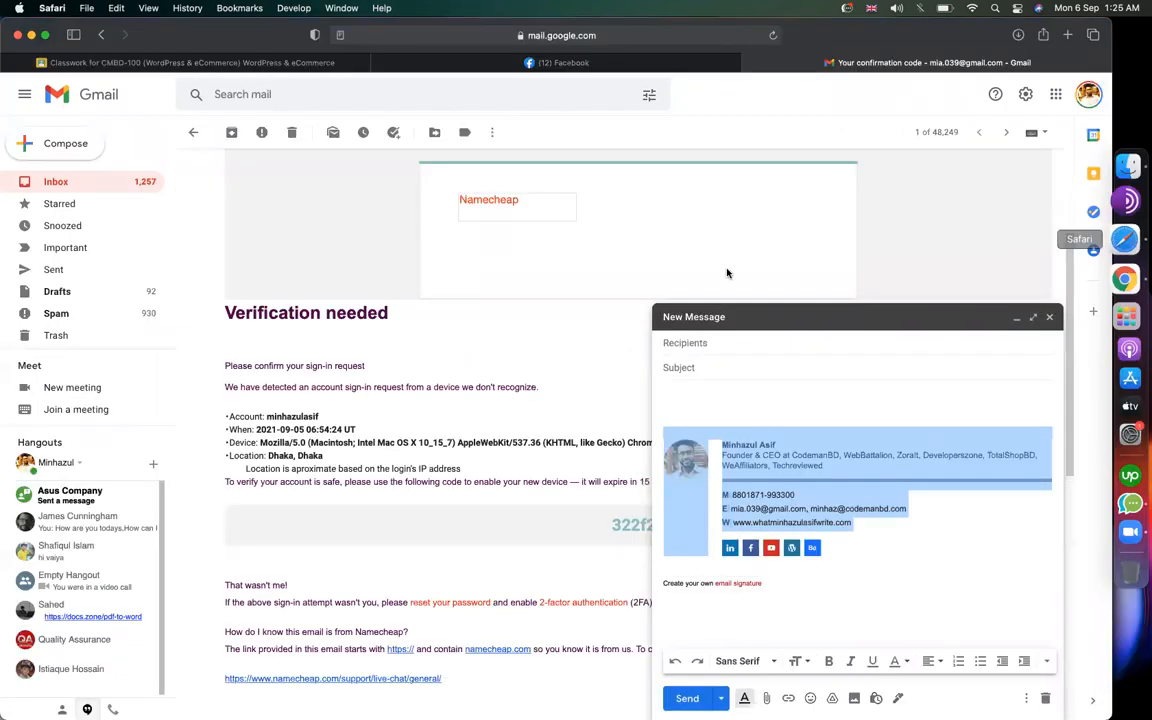
click(72, 178)
scroll(512, 321, down, 10)
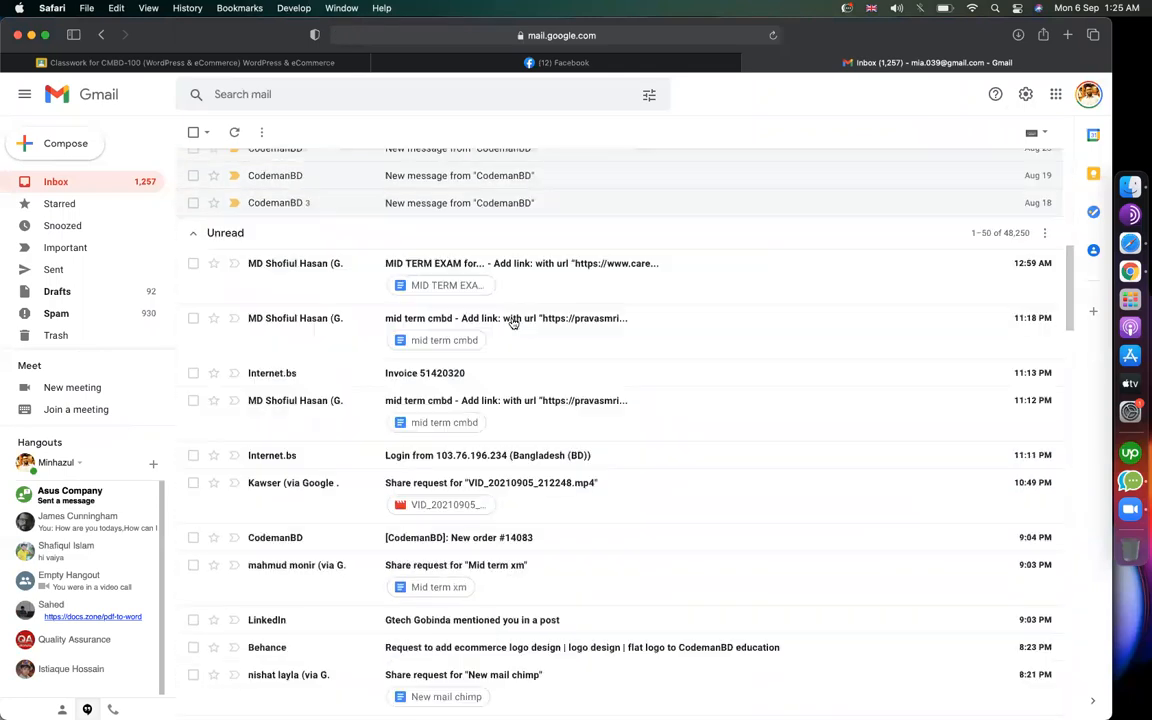
scroll(512, 321, up, 10)
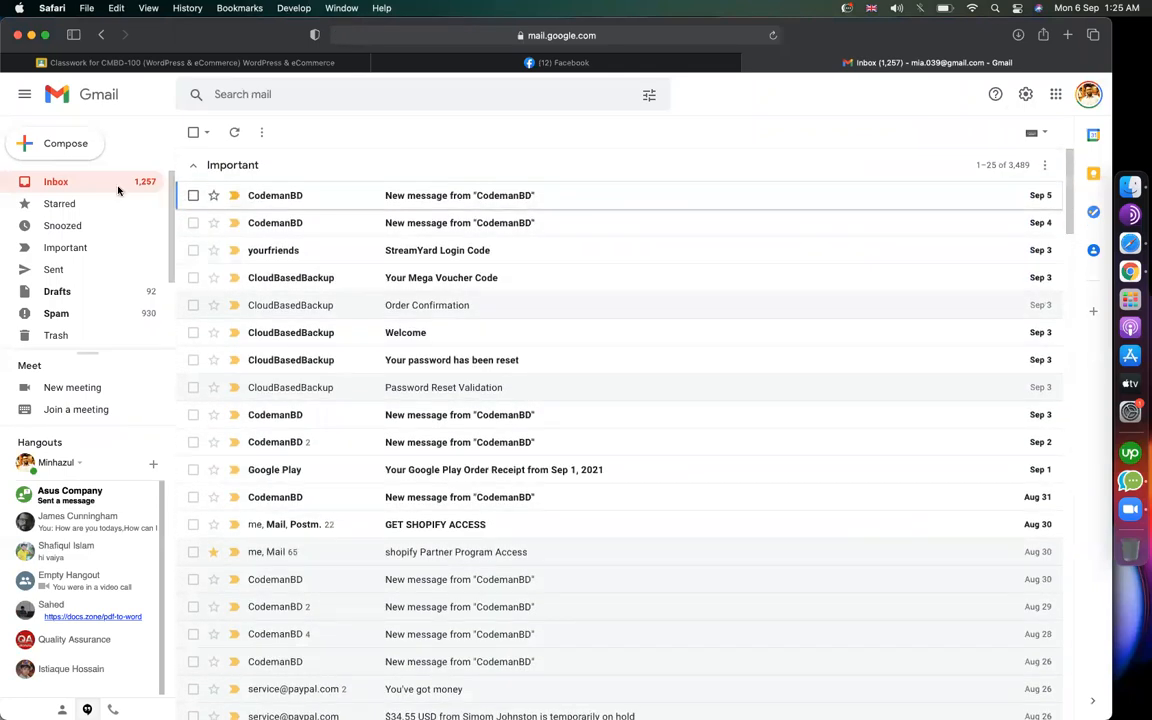
click(238, 131)
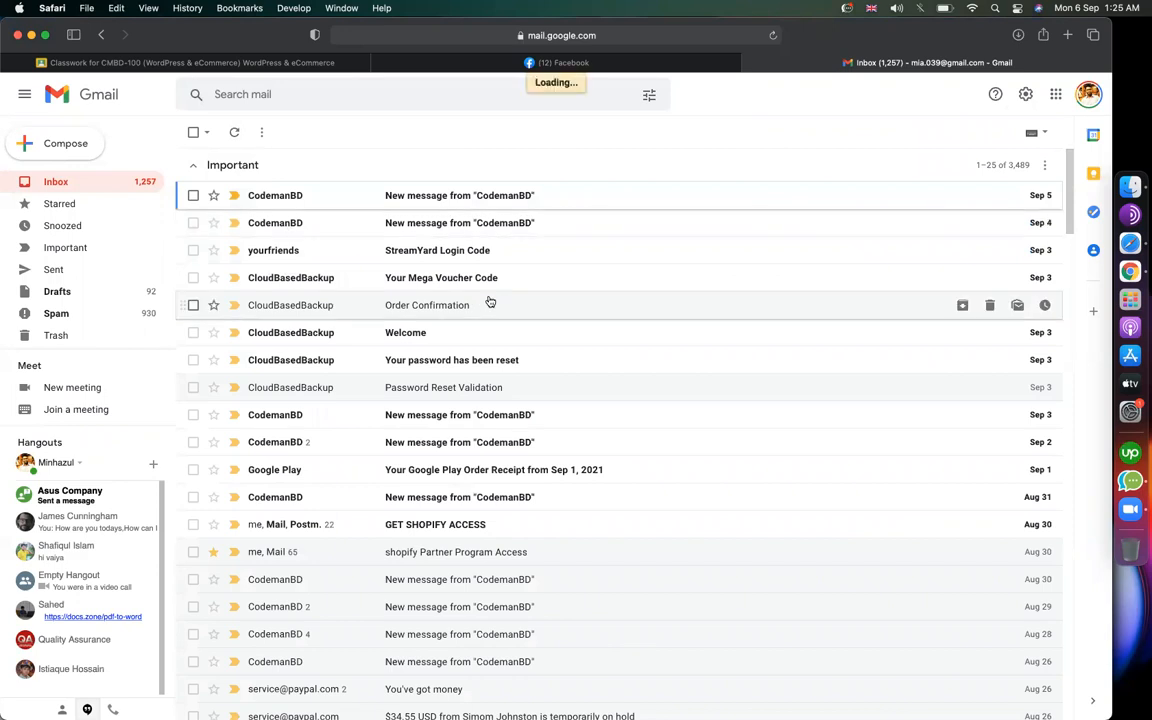
scroll(522, 418, down, 5)
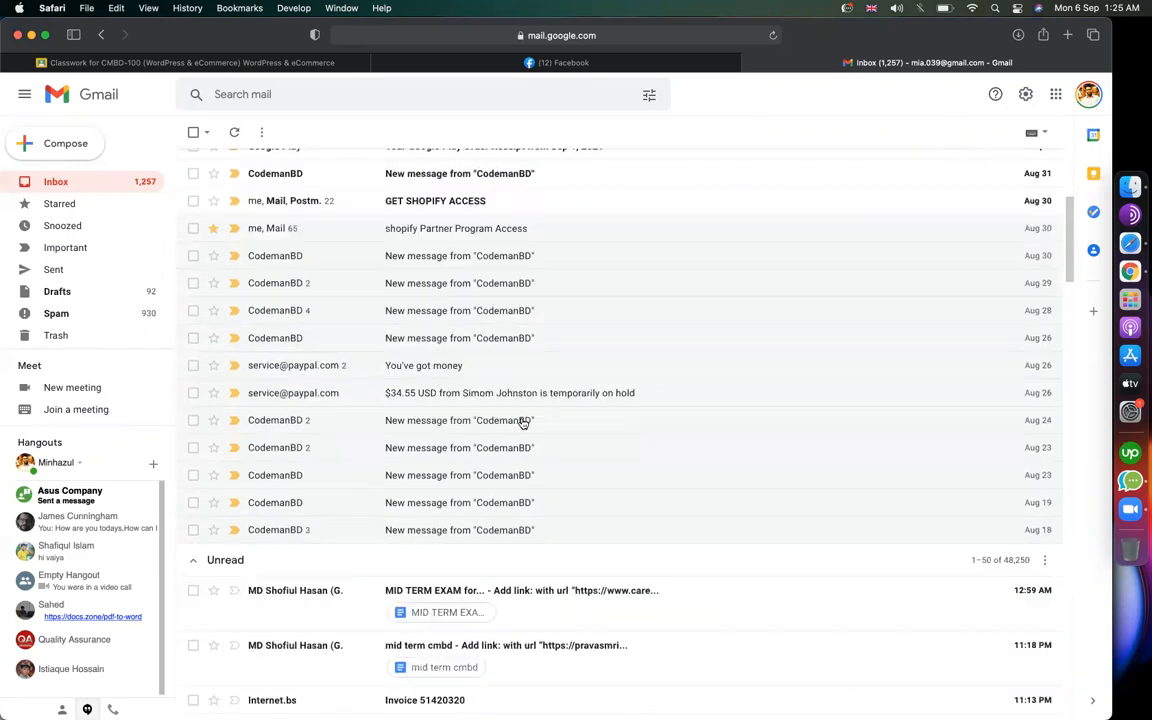
scroll(522, 421, up, 2)
scroll(522, 421, down, 6)
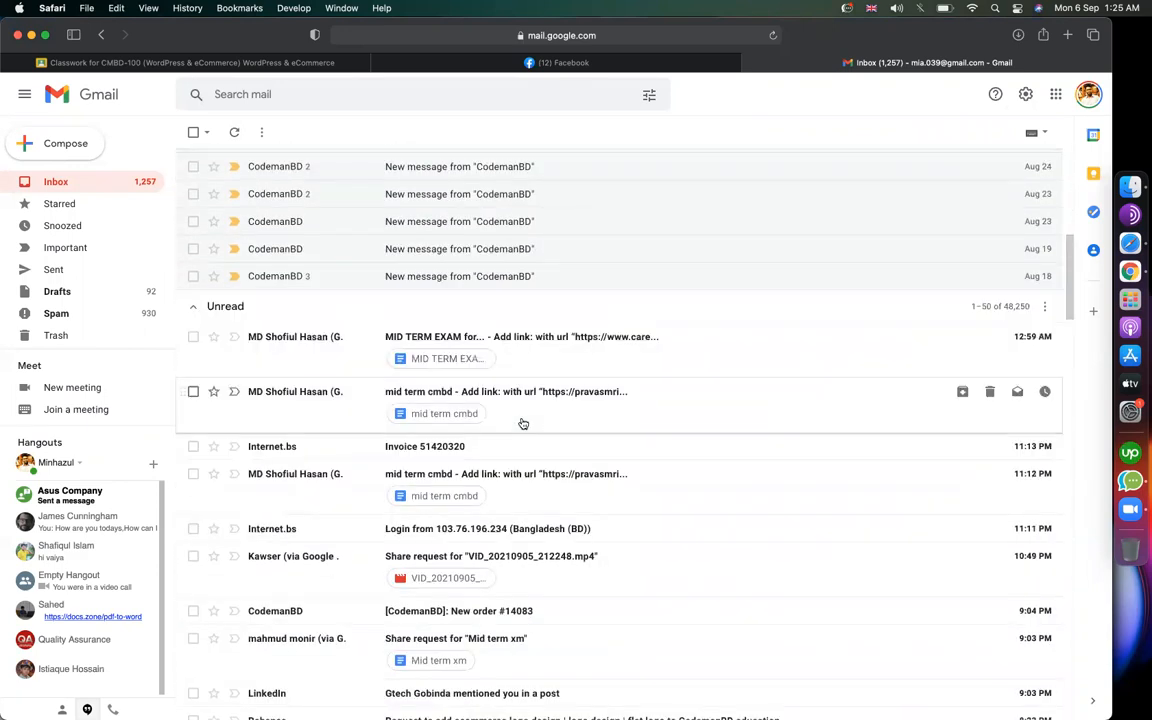
scroll(522, 423, down, 4)
scroll(522, 423, up, 11)
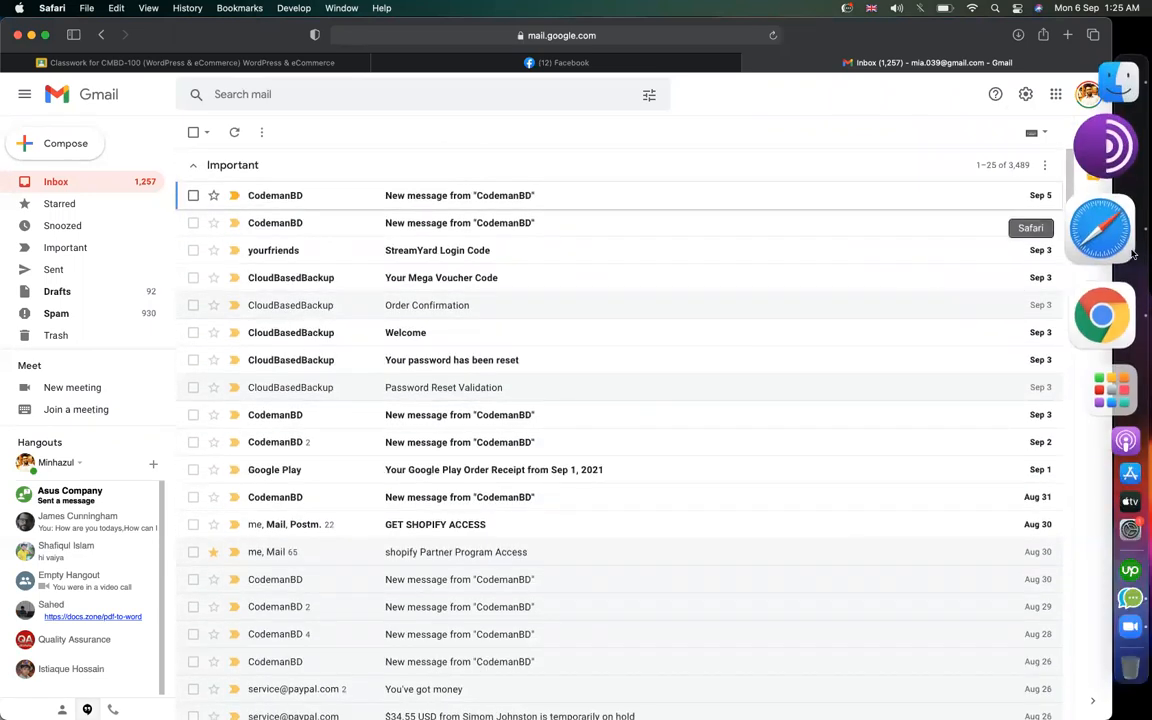
click(1128, 272)
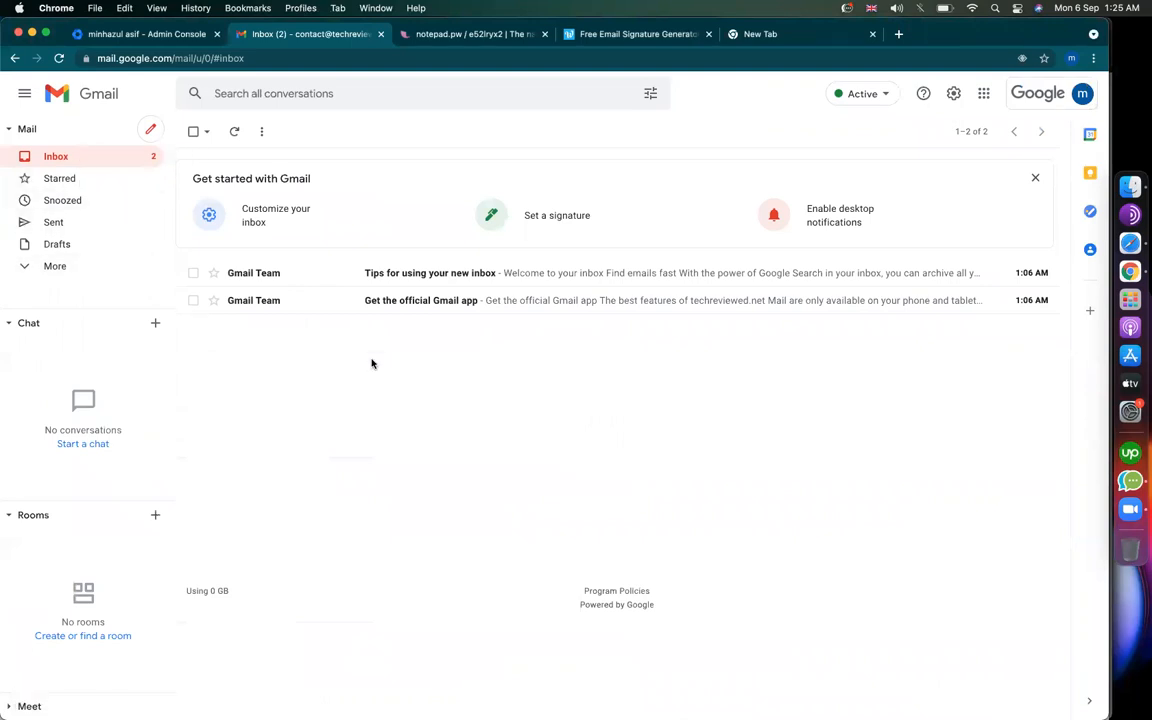
Step: Review the checklist line about signing up to a newsletter
click(461, 34)
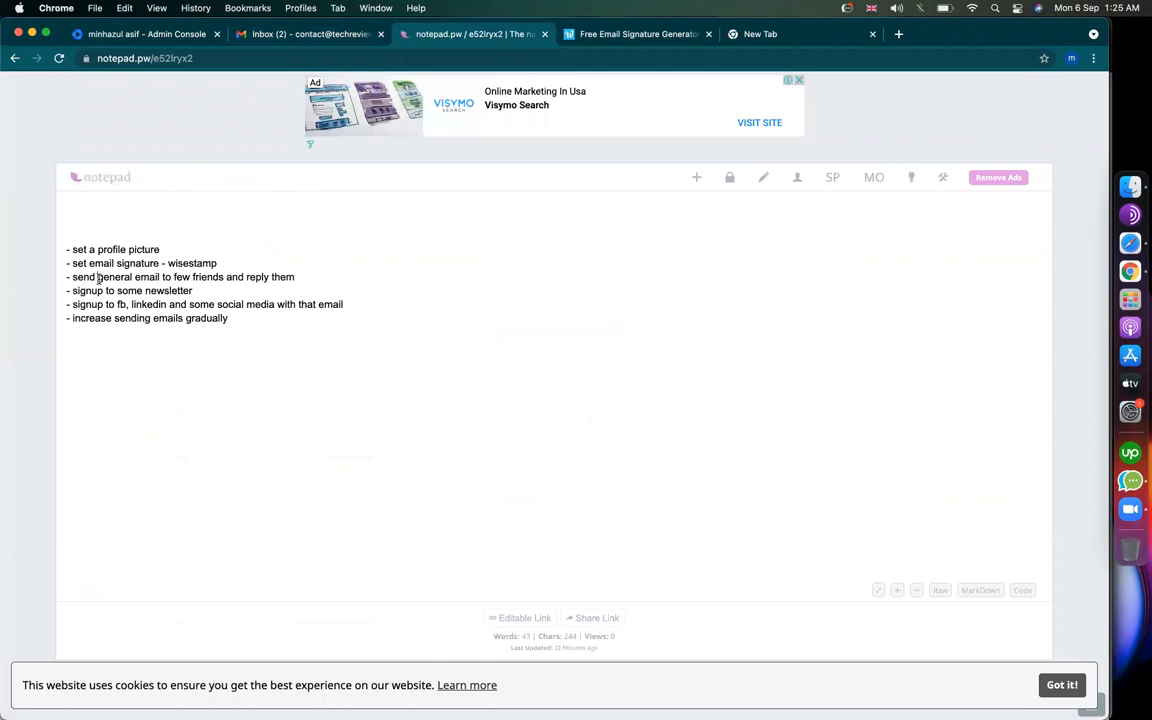
drag(72, 290, 270, 291)
click(285, 308)
Step: Load techreviewed.net in the WiseStamp tab instead of the signature generator
click(666, 36)
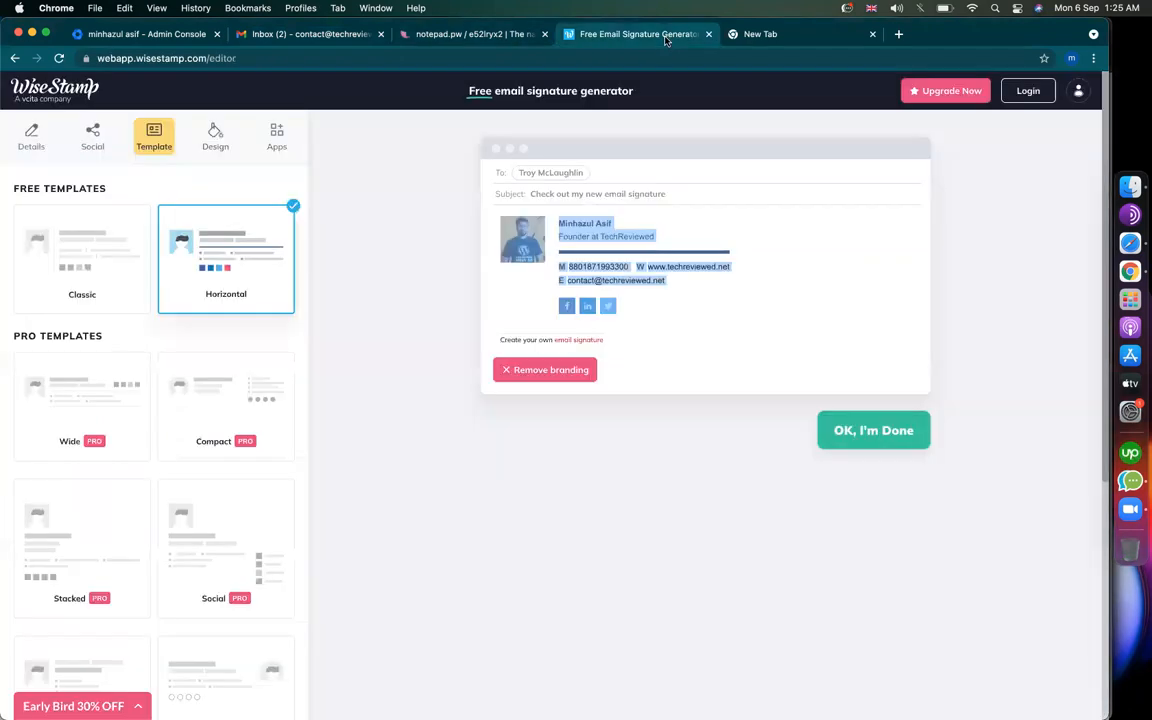
click(523, 58)
text(techreviewe)
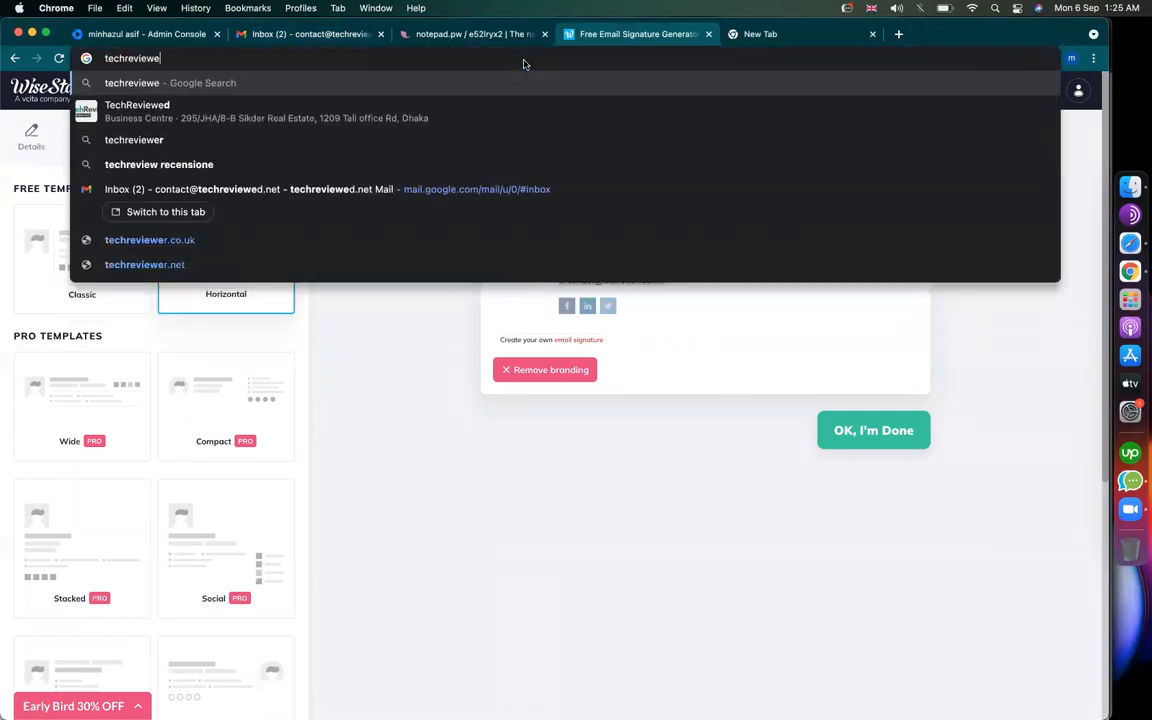
text(d.net)
key(Return)
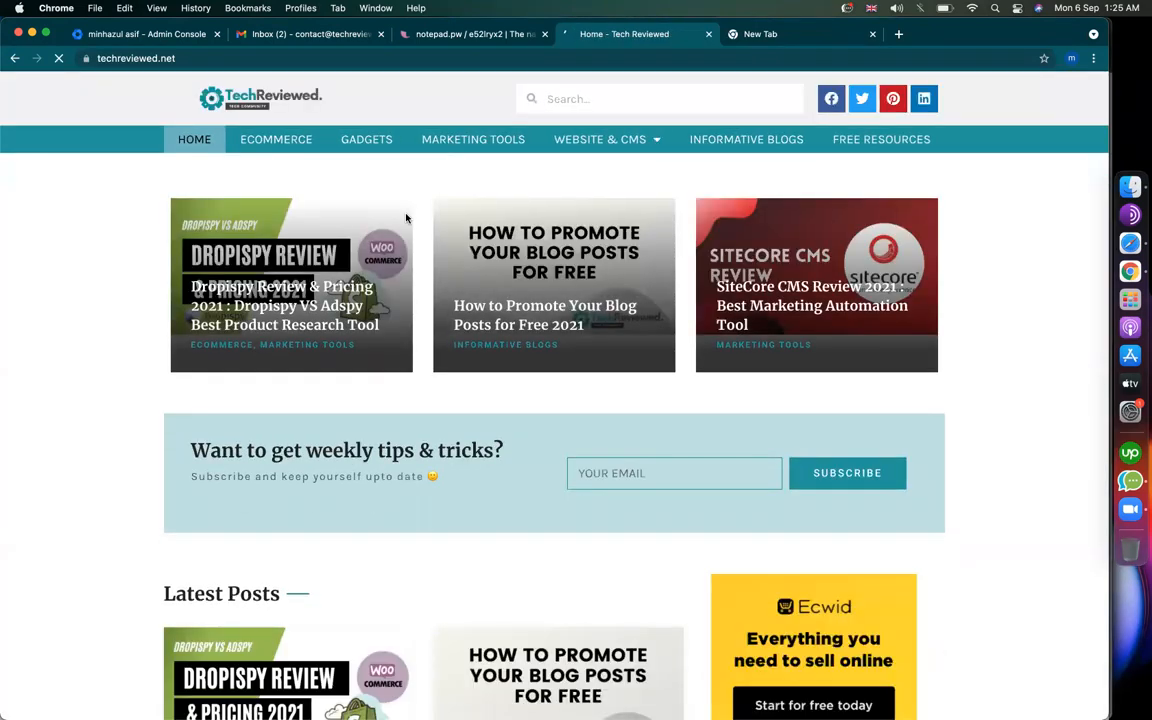
Step: Subscribe to the TechReviewed newsletter with a first name and the site's contact e-mail, then switch to Safari's Gmail
click(476, 398)
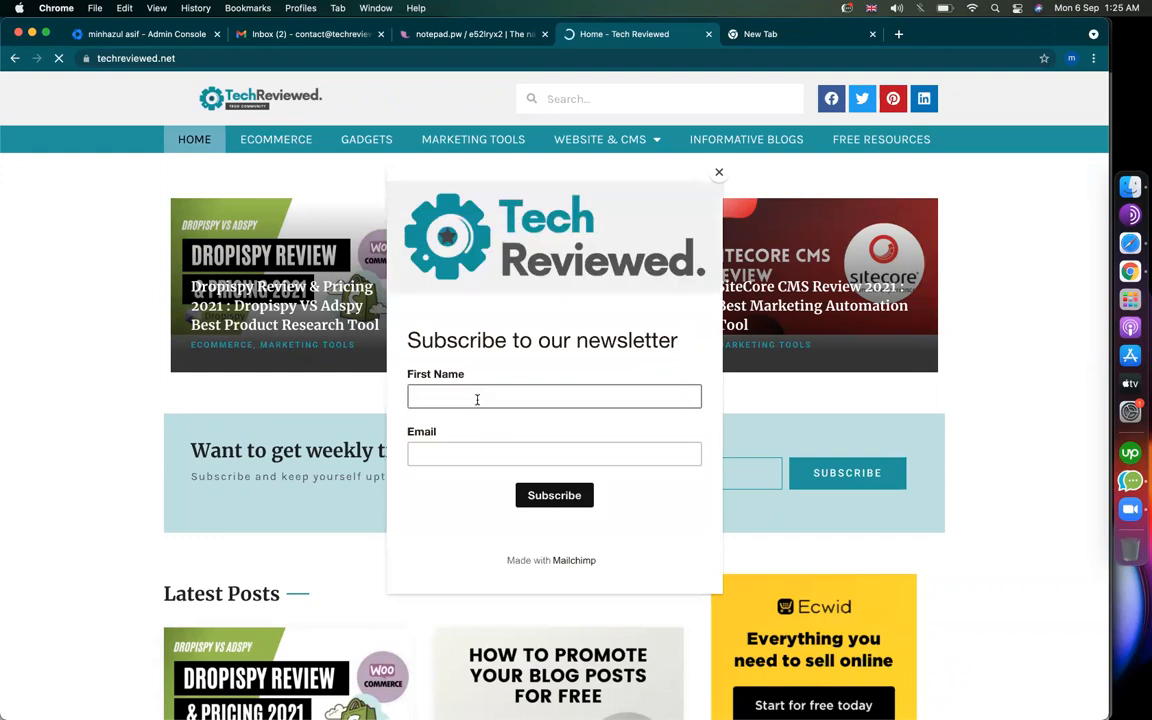
text(minhaz)
key(Tab)
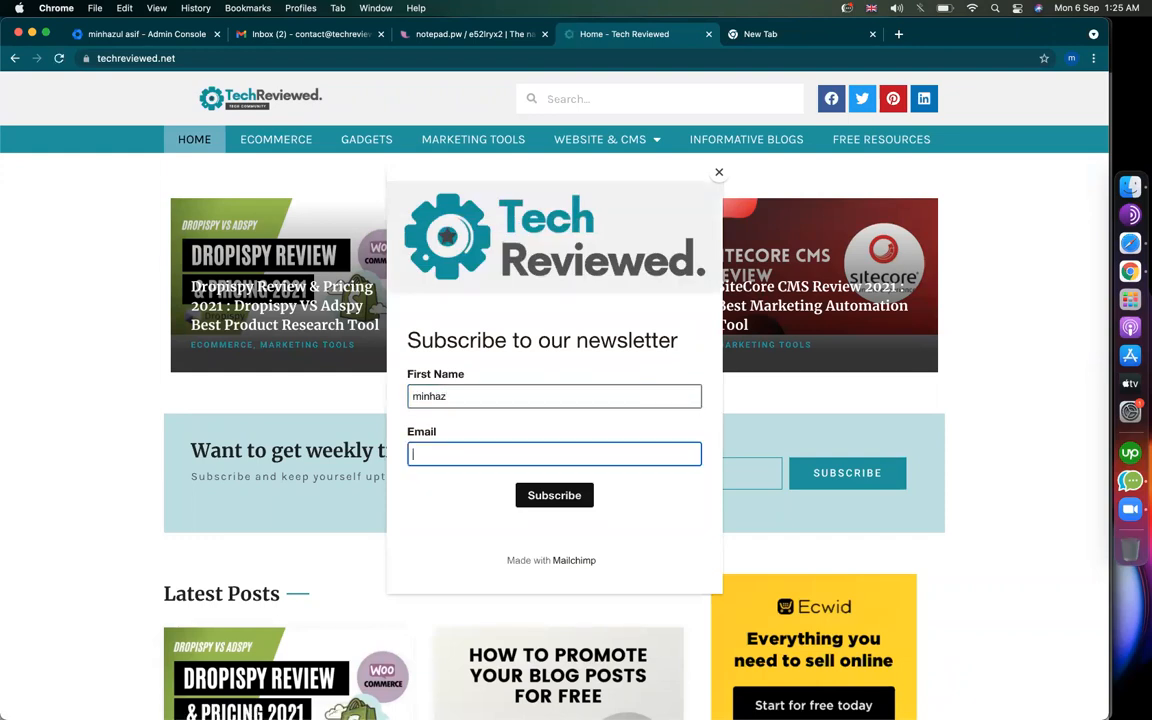
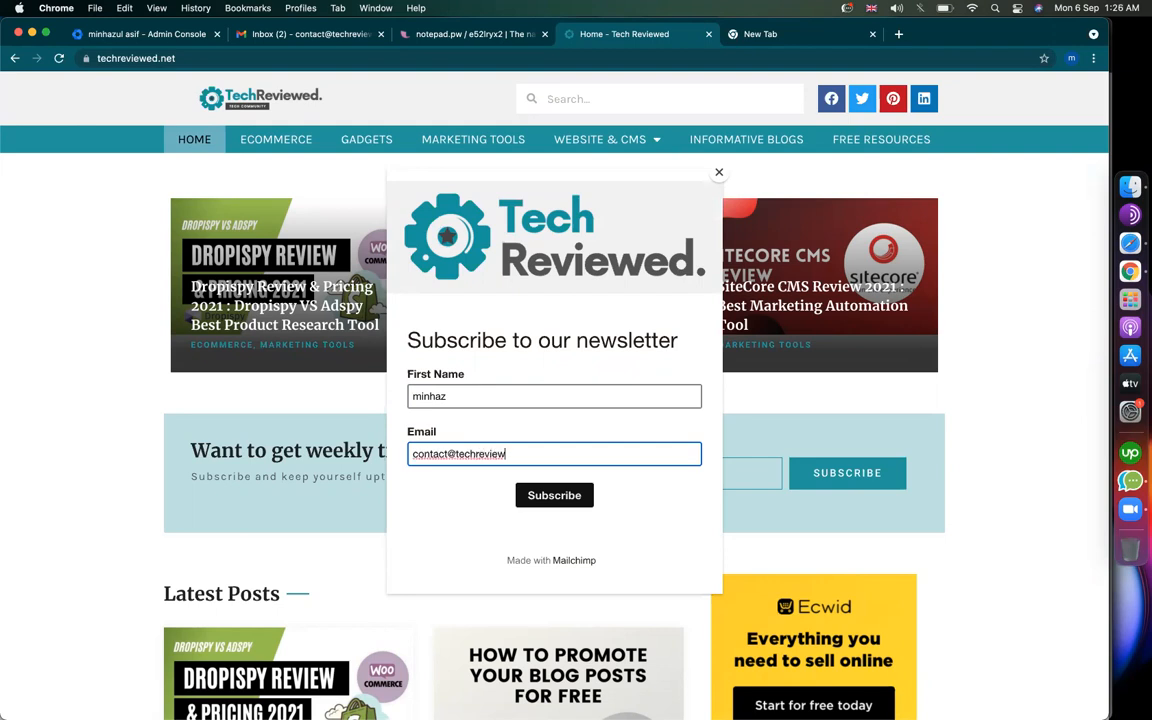
click(562, 499)
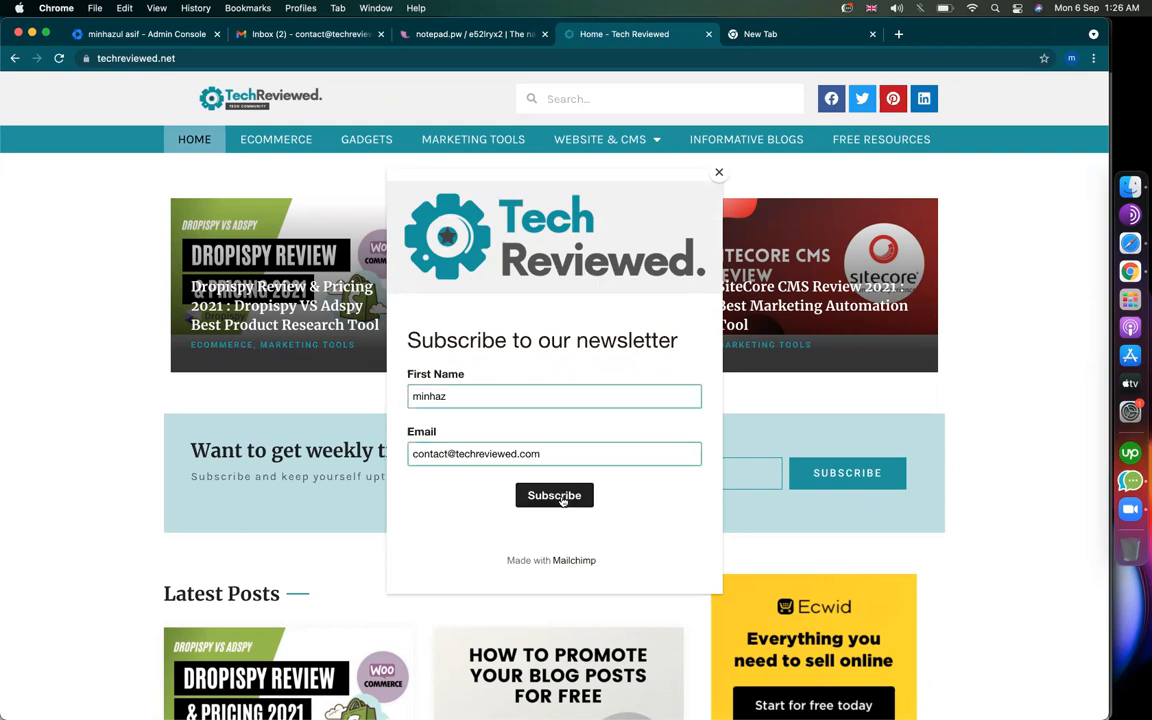
click(1143, 240)
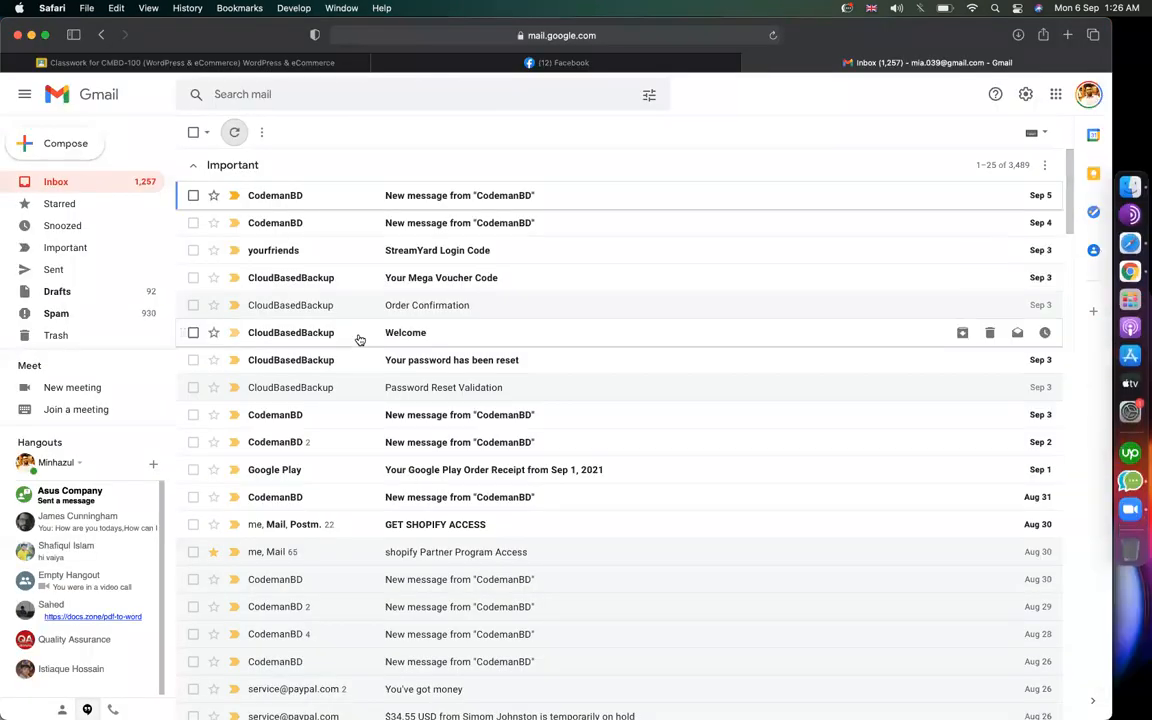
Step: Scroll through the Safari Gmail inbox, then return to the TechReviewed homepage in Chrome
scroll(583, 425, down, 20)
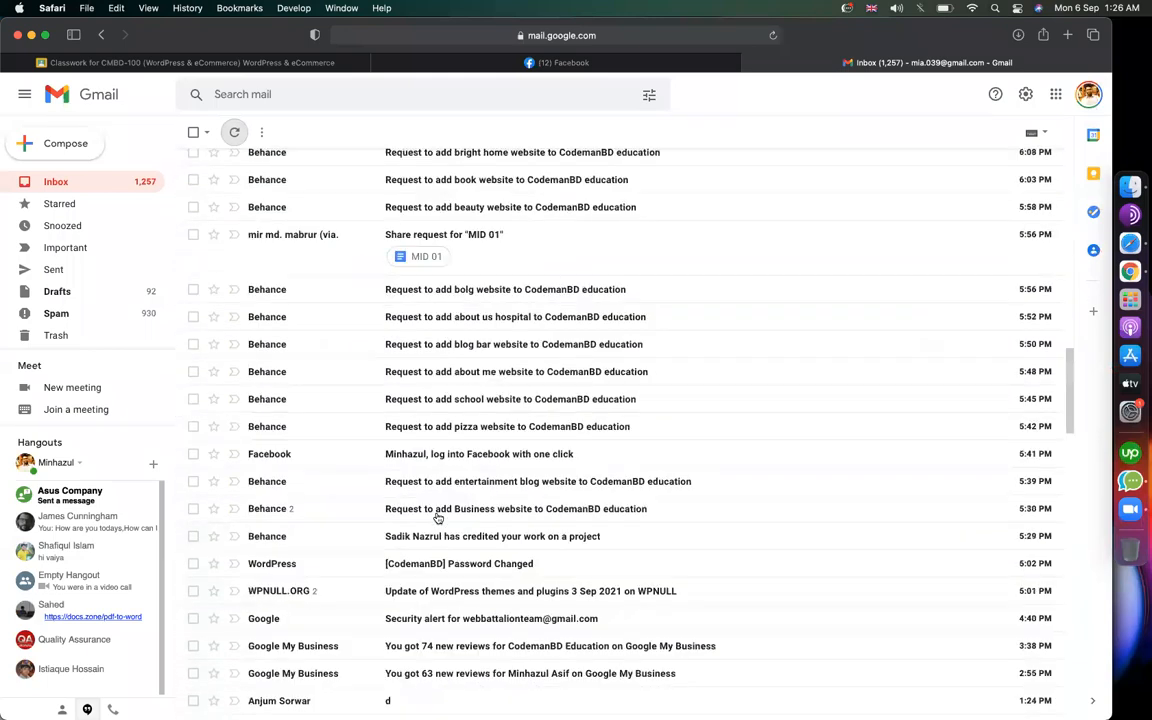
scroll(430, 502, down, 10)
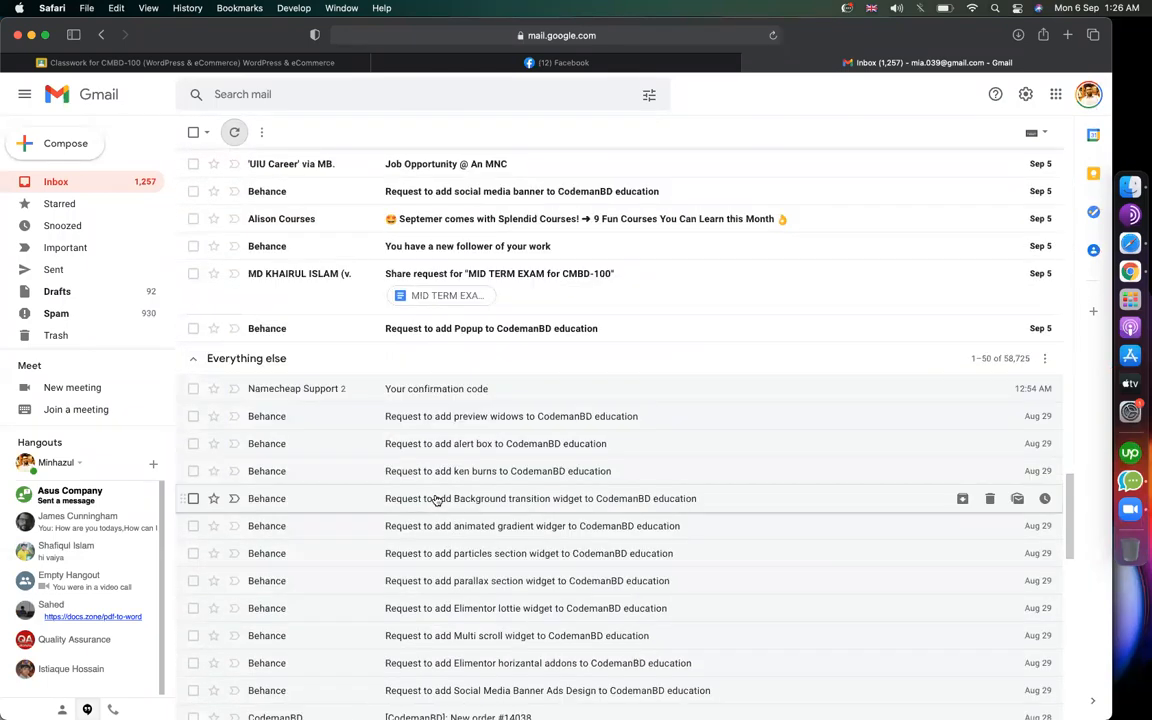
click(1105, 273)
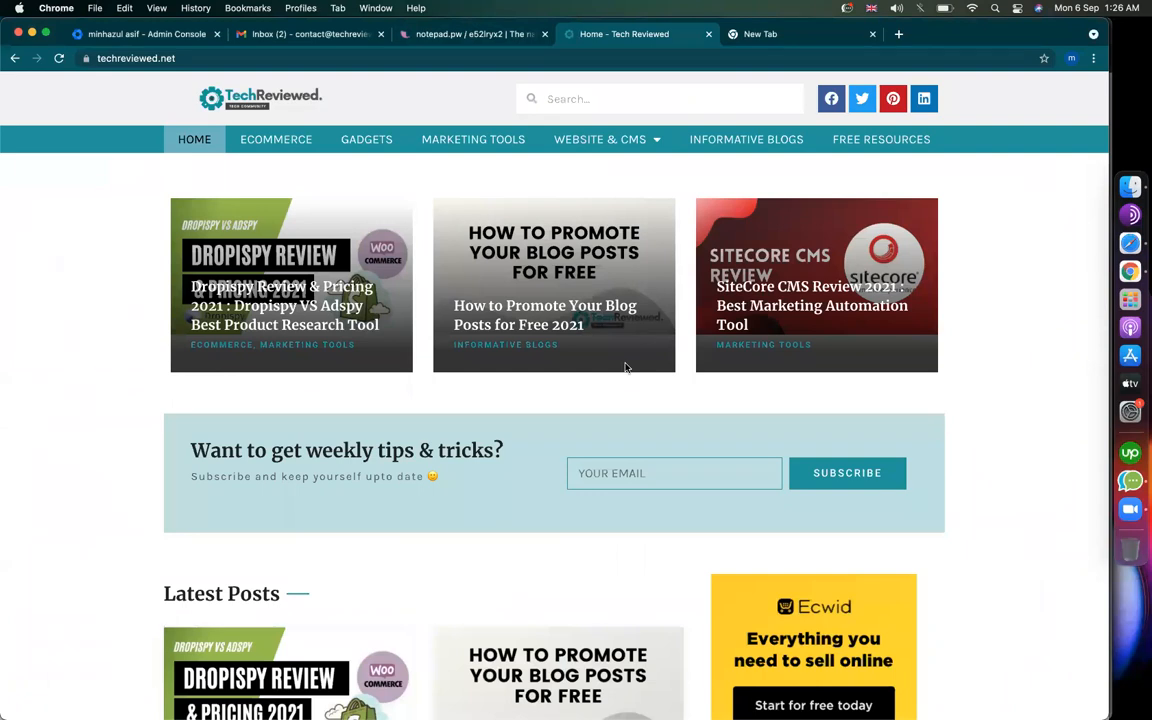
Step: Find and highlight the social media signup step in the notepad.pw checklist
click(481, 36)
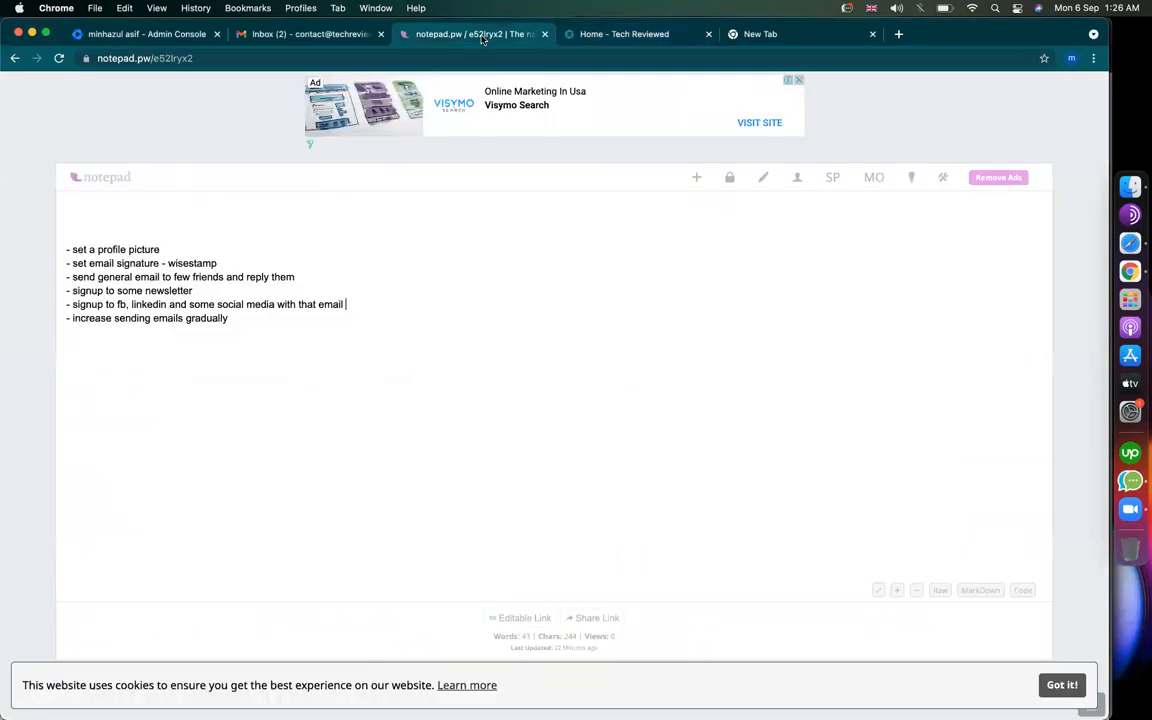
scroll(170, 283, down, 2)
drag(71, 217, 231, 217)
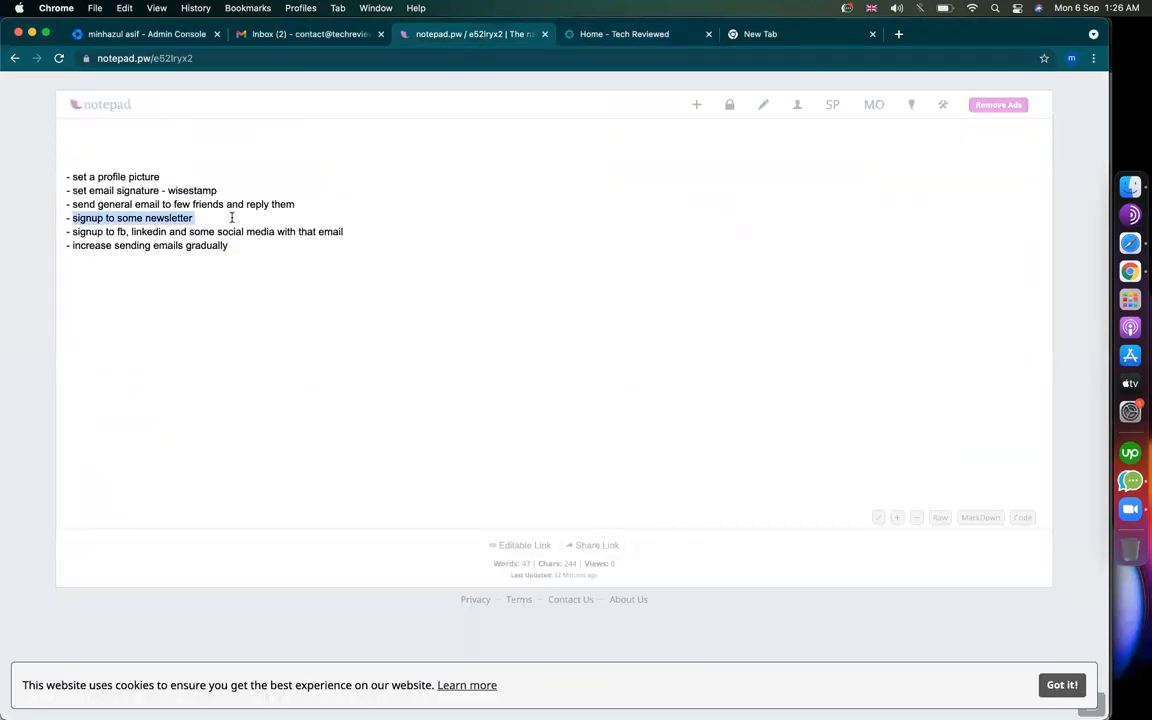
drag(72, 231, 347, 226)
click(199, 245)
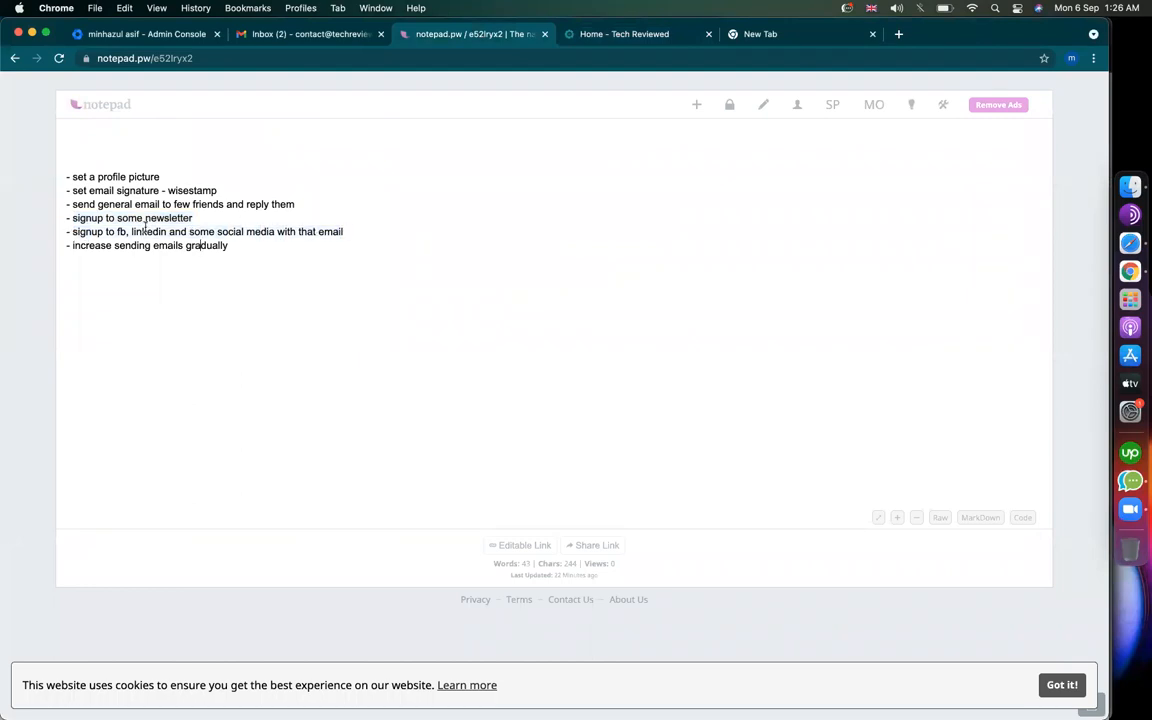
Step: Run a Google search for 'facebook' in the new tab
click(802, 37)
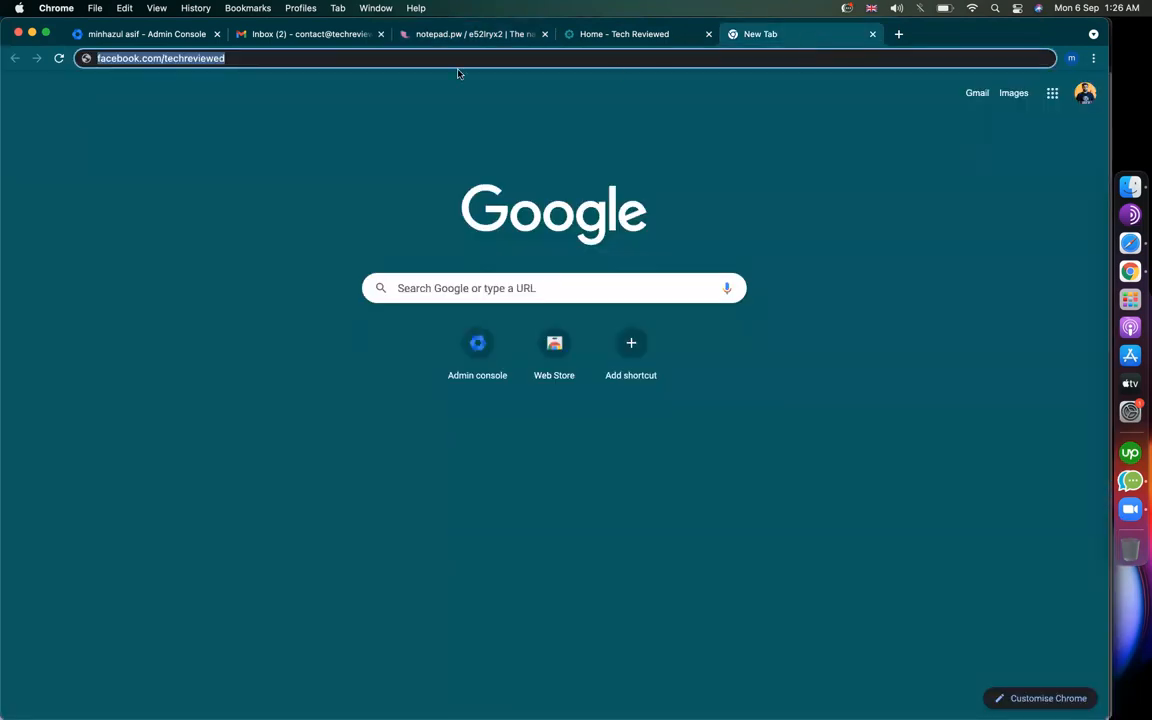
text(face)
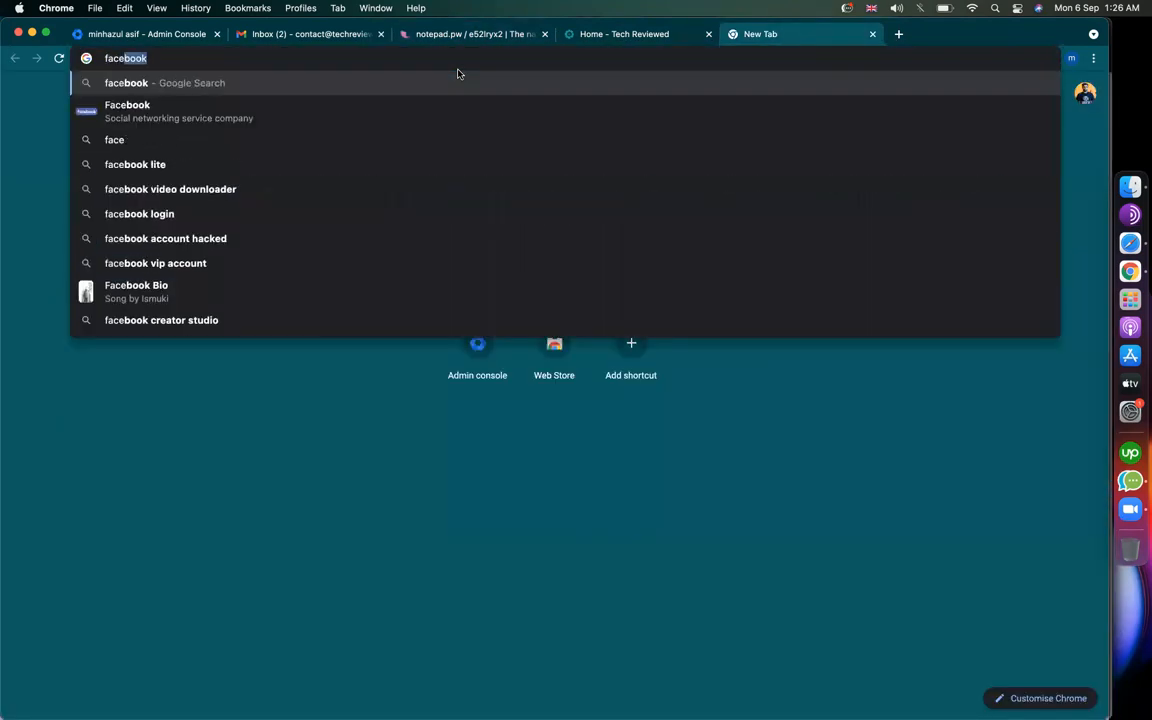
key(Return)
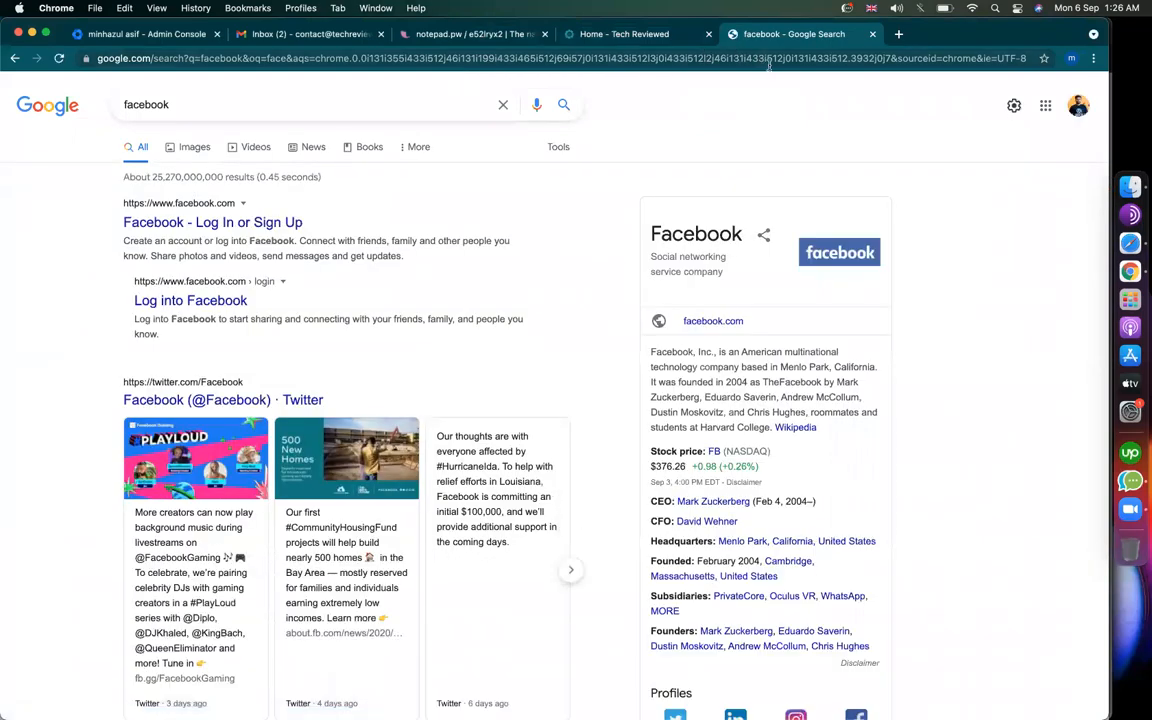
Step: Return to the checklist and highlight the social media signup step again
click(480, 34)
click(211, 222)
drag(72, 231, 396, 231)
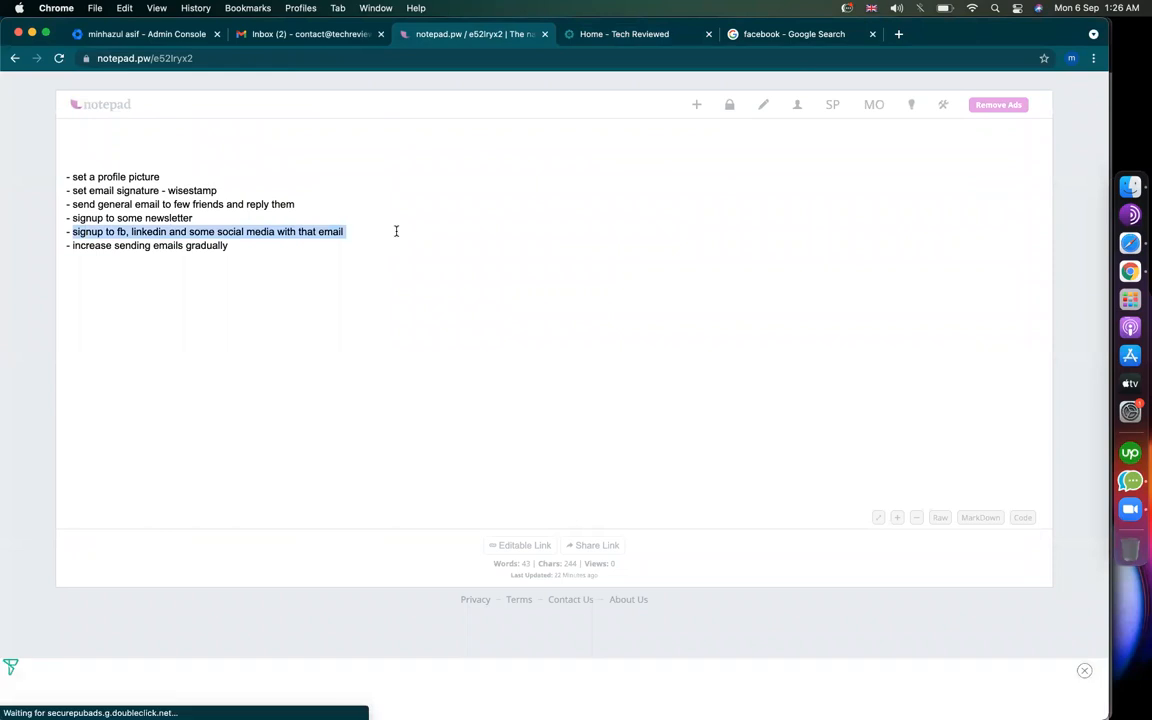
click(240, 254)
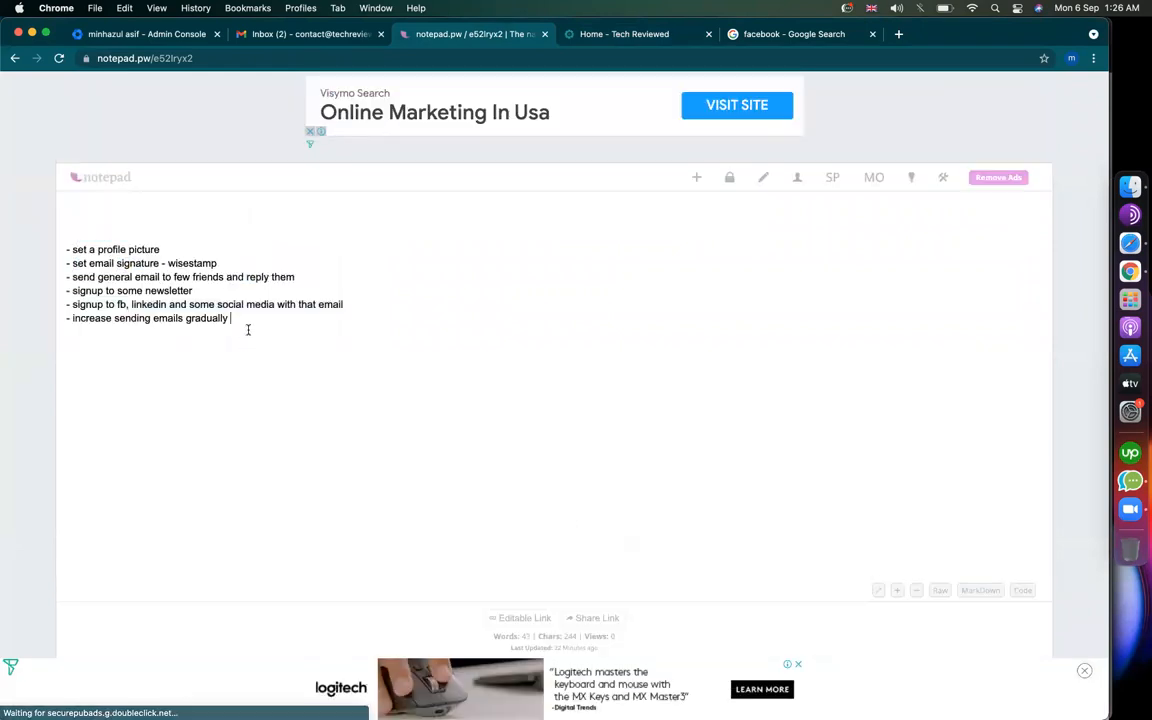
drag(266, 324, 64, 320)
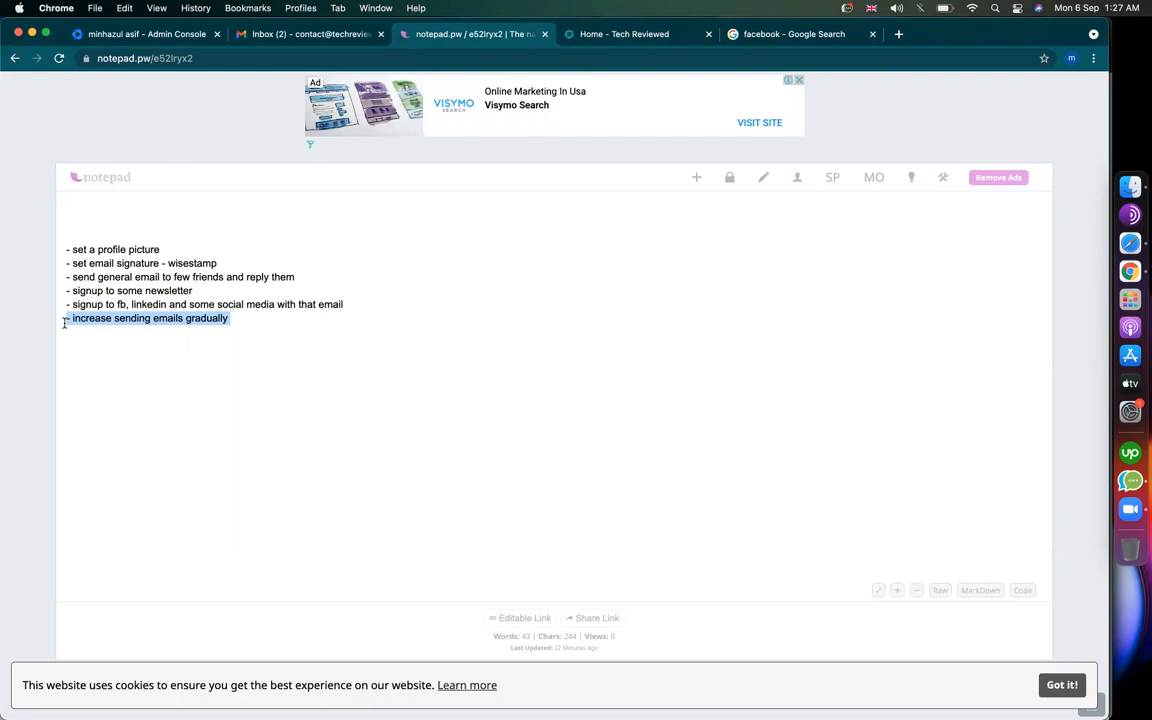
click(269, 36)
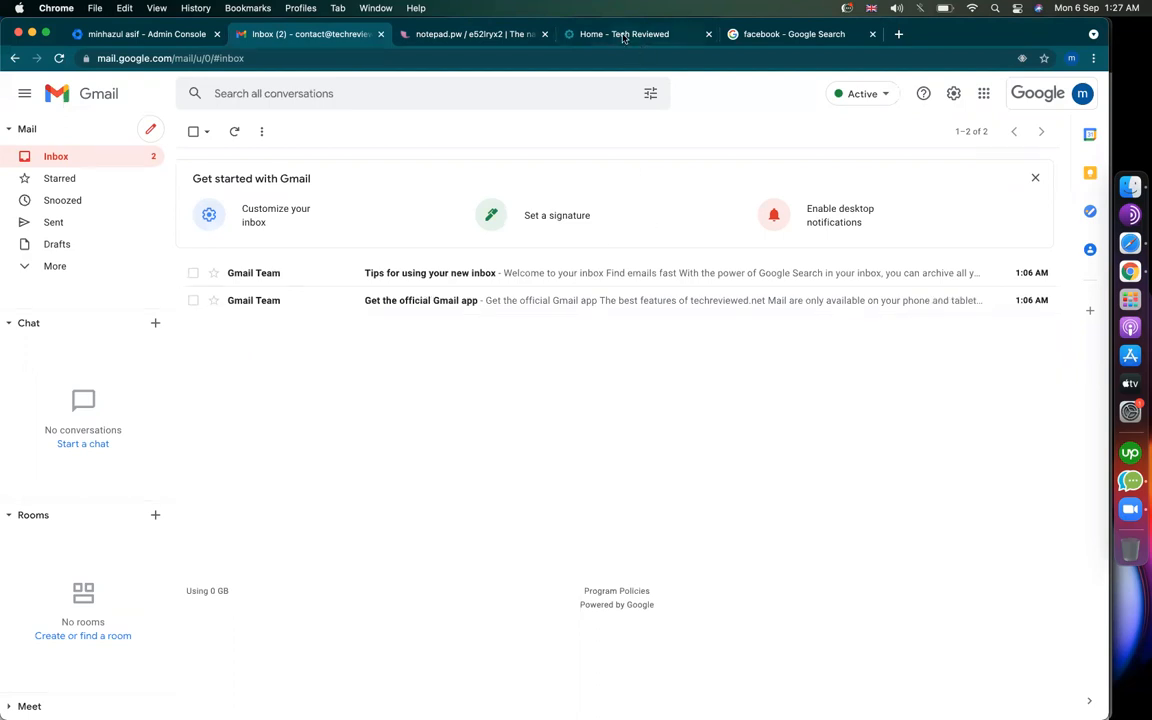
click(562, 34)
click(487, 35)
click(278, 401)
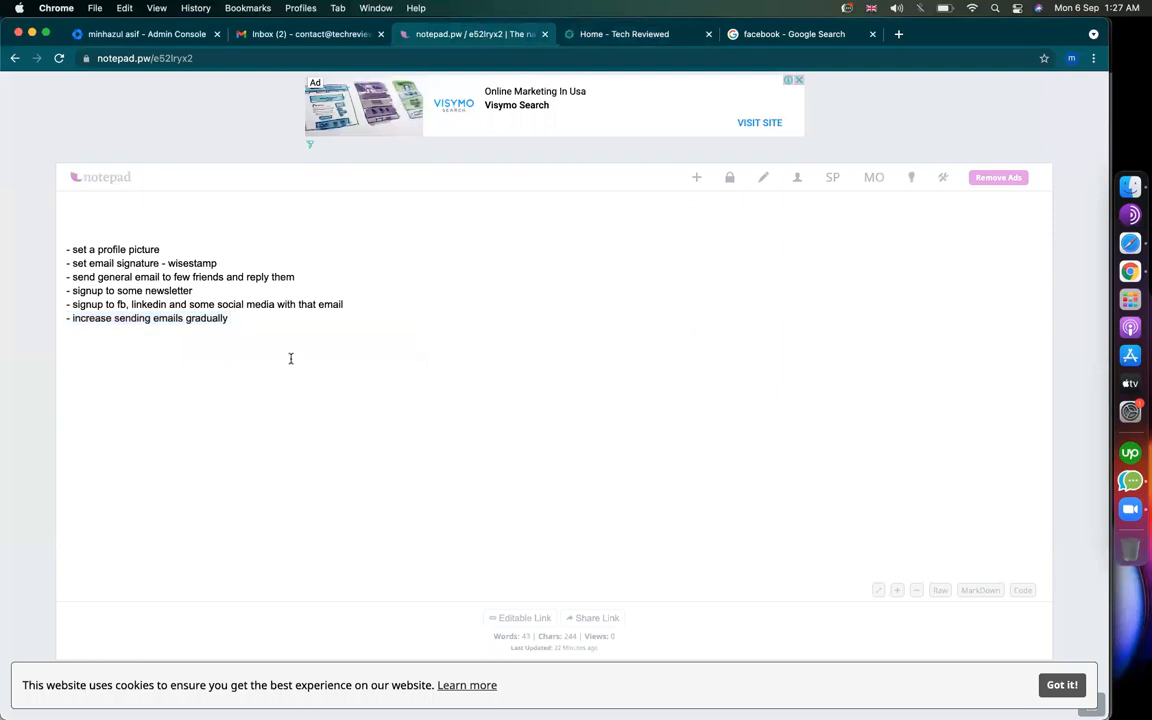
key(super+a)
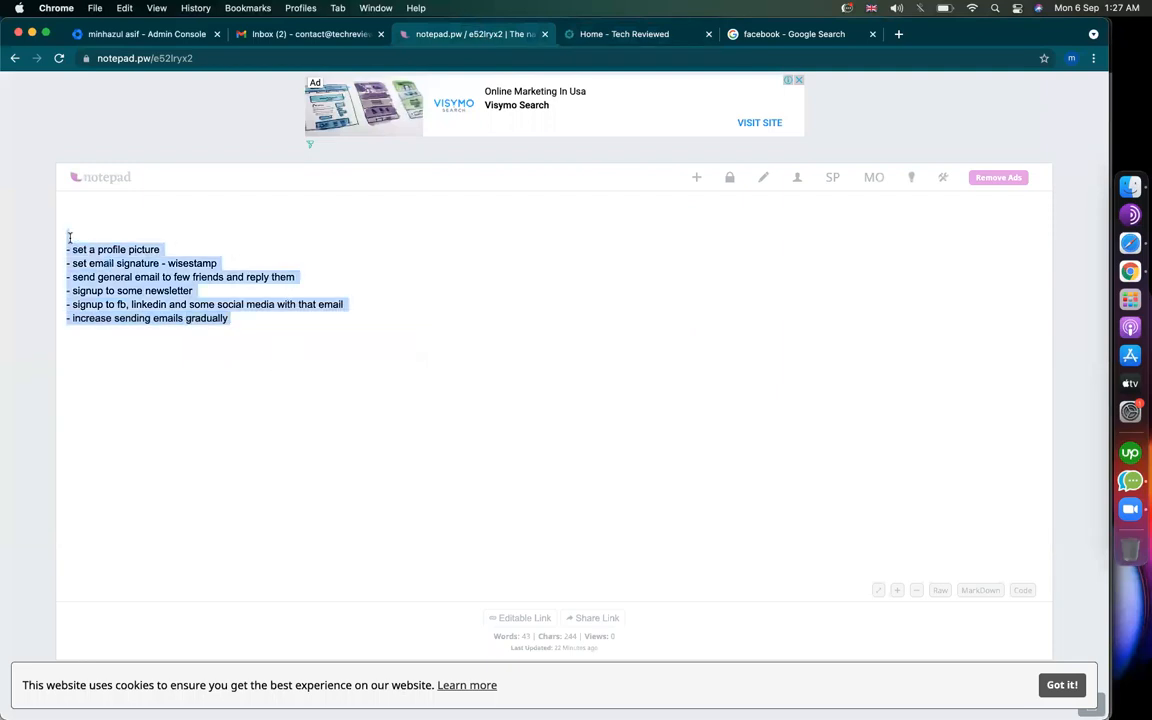
click(264, 361)
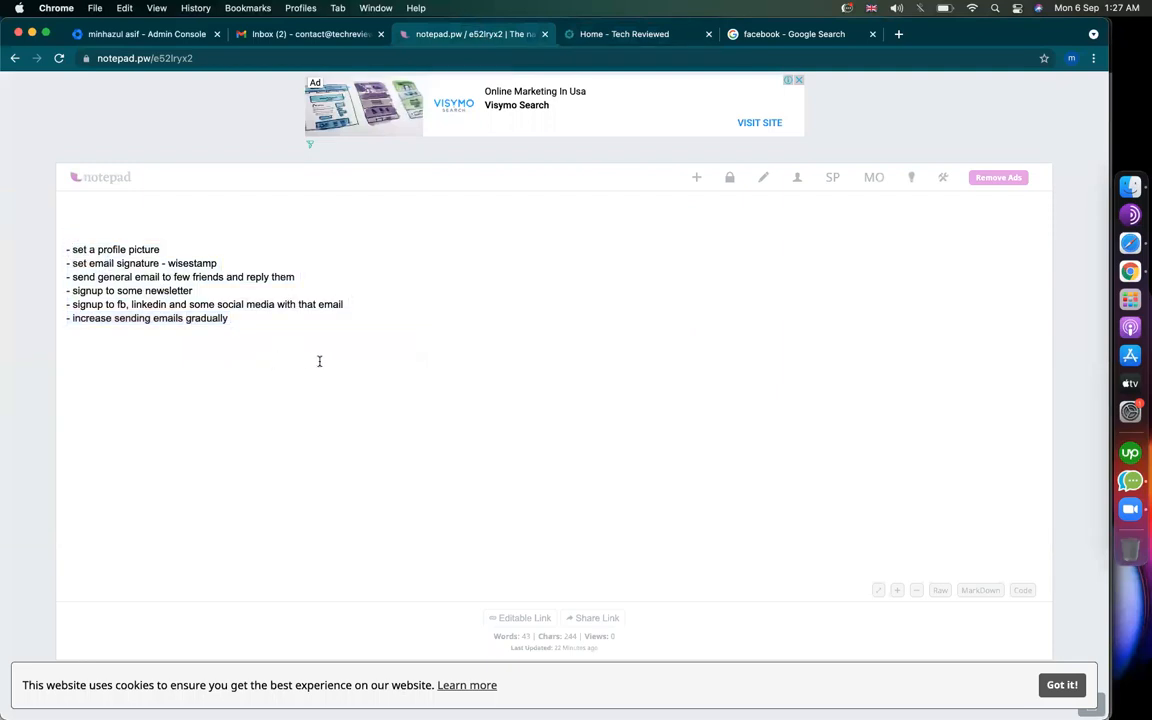